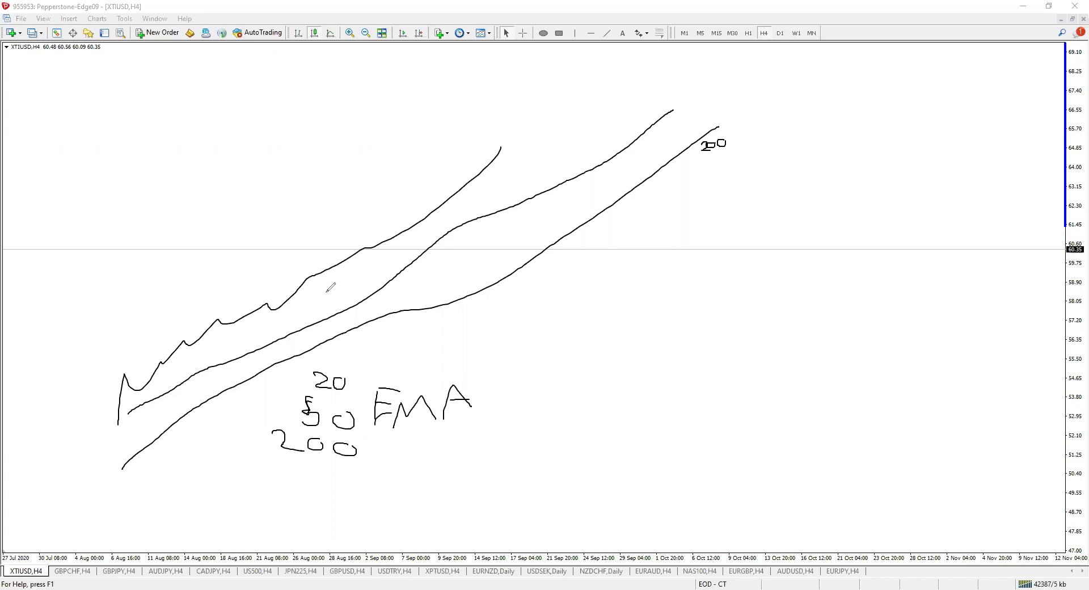
Sketch a third rising average above the two lower curves and a zigzag price line above it, and clear the drawing
{"action": "left_click_drag", "start_coordinate": [133, 397], "coordinate": [630, 122]}
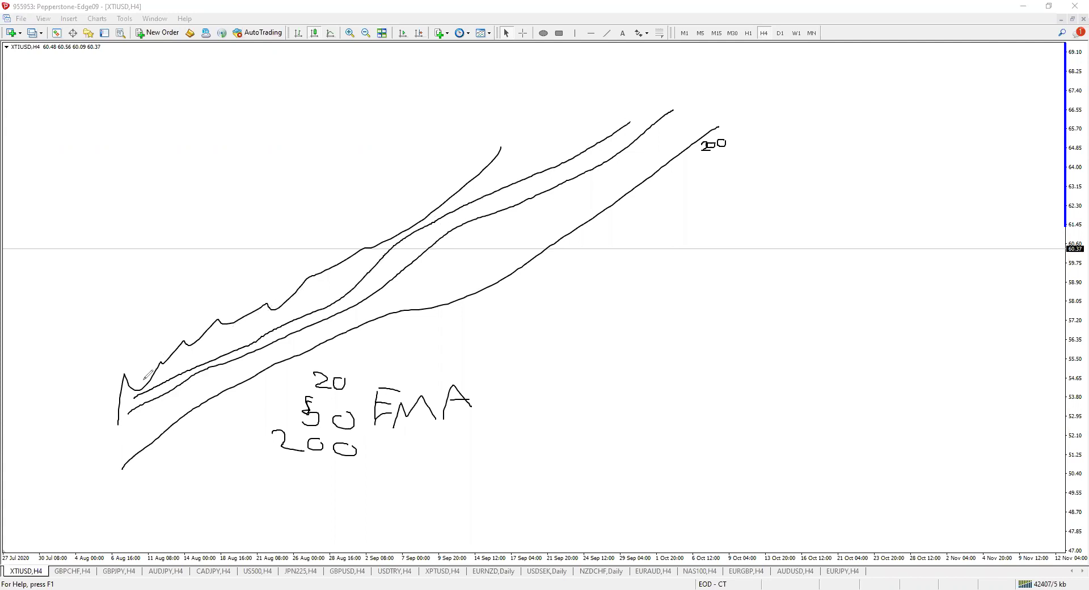
{"action": "mouse_move", "coordinate": [143, 383]}
{"action": "left_mouse_down"}
{"action": "mouse_move", "coordinate": [237, 304]}
{"action": "mouse_move", "coordinate": [379, 223]}
{"action": "left_mouse_up"}
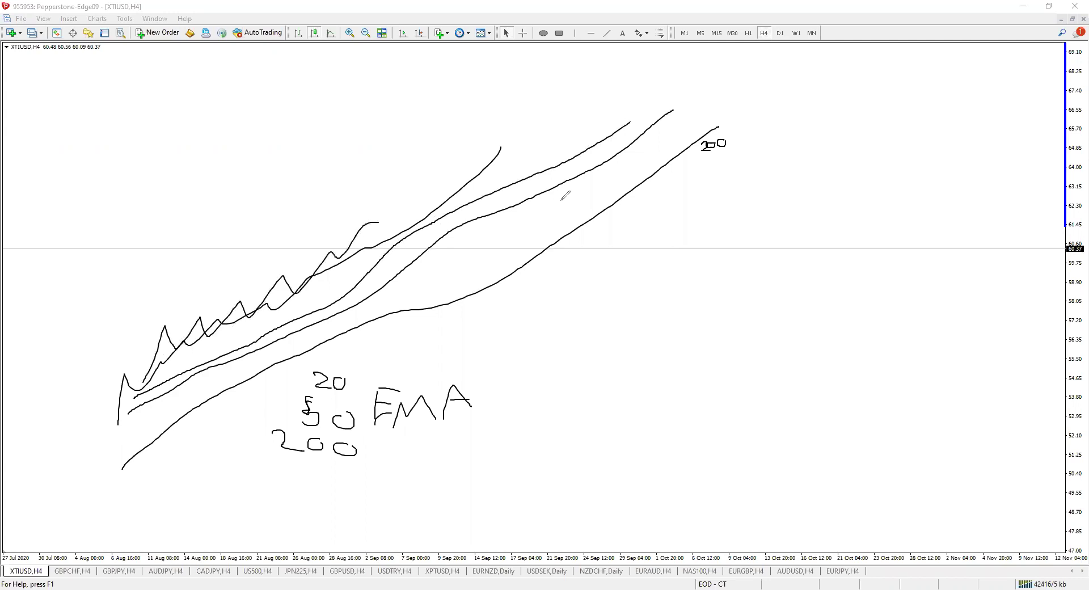
{"action": "mouse_move", "coordinate": [581, 142]}
{"action": "left_mouse_down"}
{"action": "mouse_move", "coordinate": [592, 136]}
{"action": "mouse_move", "coordinate": [606, 156]}
{"action": "mouse_move", "coordinate": [617, 148]}
{"action": "left_mouse_up"}
{"action": "key", "text": "e"}
Sketch three falling averages with a zigzag price line dropping beneath them to an arrow, and clear the drawing
{"action": "mouse_move", "coordinate": [384, 88]}
{"action": "left_mouse_down"}
{"action": "mouse_move", "coordinate": [656, 223]}
{"action": "mouse_move", "coordinate": [845, 295]}
{"action": "left_mouse_up"}
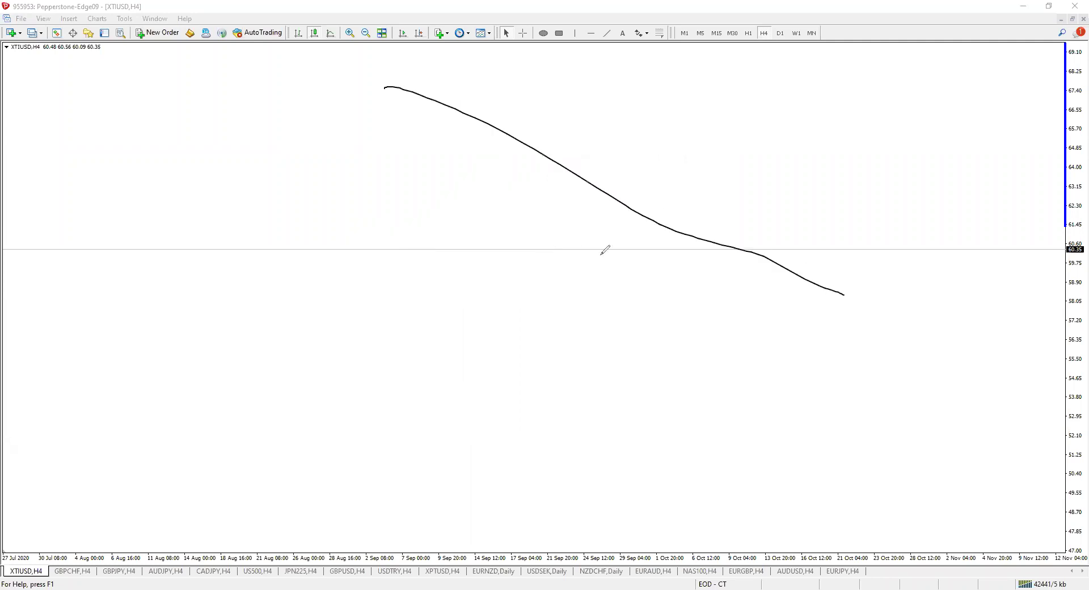
{"action": "mouse_move", "coordinate": [356, 126]}
{"action": "left_mouse_down"}
{"action": "mouse_move", "coordinate": [556, 206]}
{"action": "mouse_move", "coordinate": [766, 320]}
{"action": "left_mouse_up"}
{"action": "left_click_drag", "start_coordinate": [326, 148], "coordinate": [733, 350]}
{"action": "mouse_move", "coordinate": [291, 266]}
{"action": "left_mouse_down"}
{"action": "mouse_move", "coordinate": [360, 195]}
{"action": "mouse_move", "coordinate": [384, 254]}
{"action": "mouse_move", "coordinate": [477, 284]}
{"action": "mouse_move", "coordinate": [570, 242]}
{"action": "mouse_move", "coordinate": [646, 390]}
{"action": "mouse_move", "coordinate": [667, 384]}
{"action": "mouse_move", "coordinate": [624, 400]}
{"action": "left_mouse_up"}
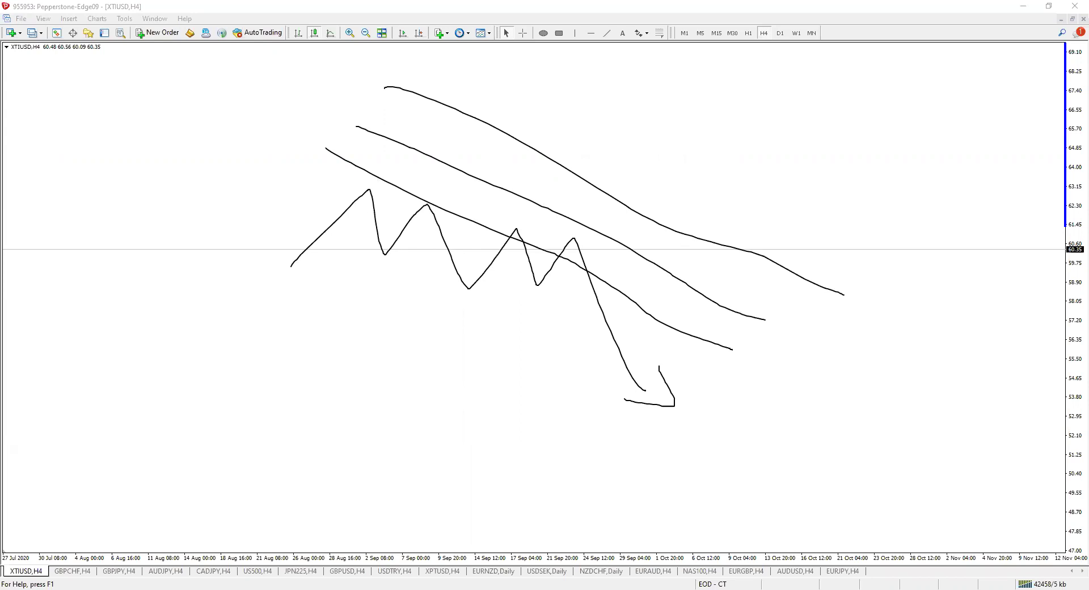
{"action": "key", "text": "e"}
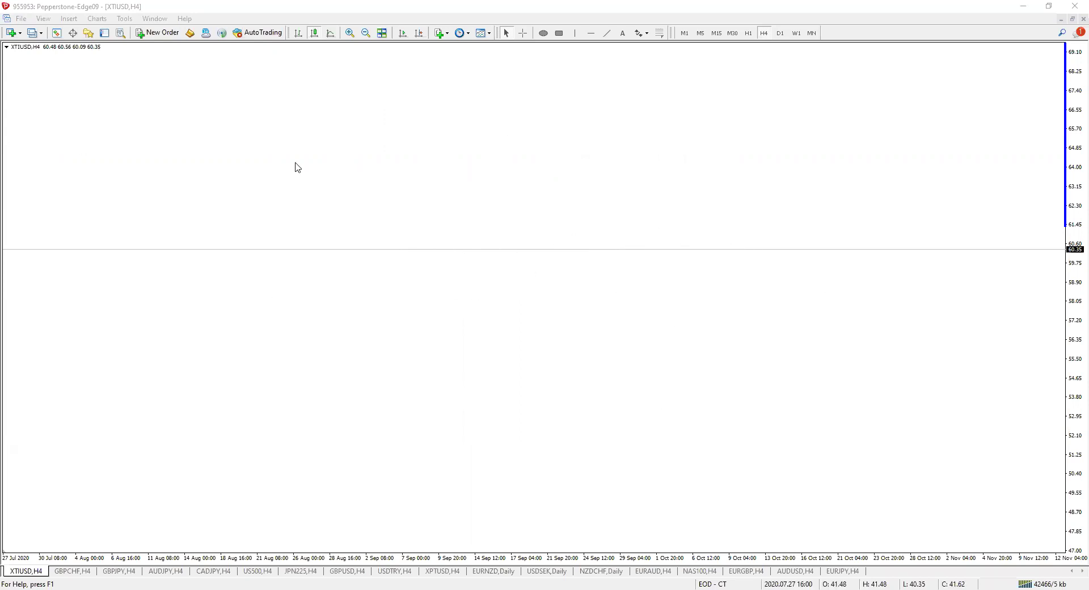
Restore the price display at the latest bars and turn off Scale fix in the XTIUSD,H4 chart properties
{"action": "left_click", "coordinate": [419, 32]}
{"action": "right_click", "coordinate": [433, 82]}
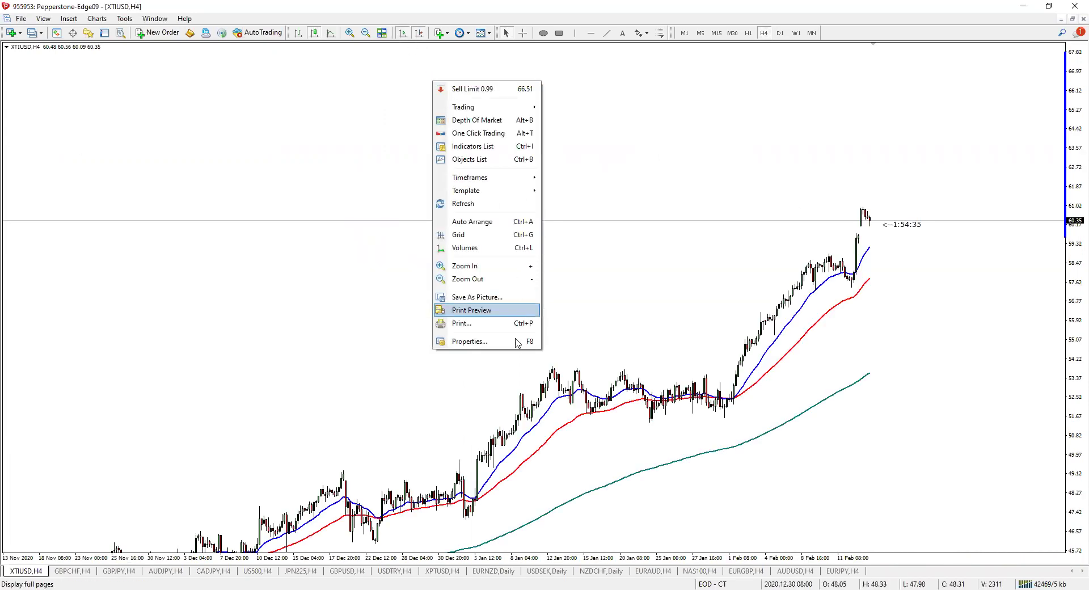
{"action": "left_click", "coordinate": [448, 340]}
{"action": "left_click", "coordinate": [419, 328]}
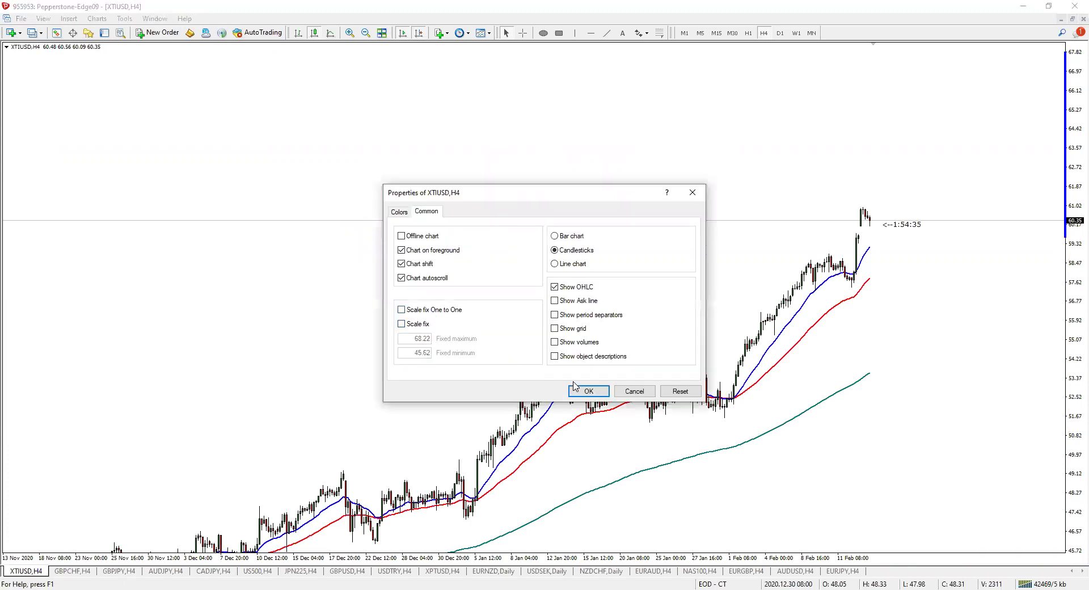
{"action": "left_click", "coordinate": [589, 391]}
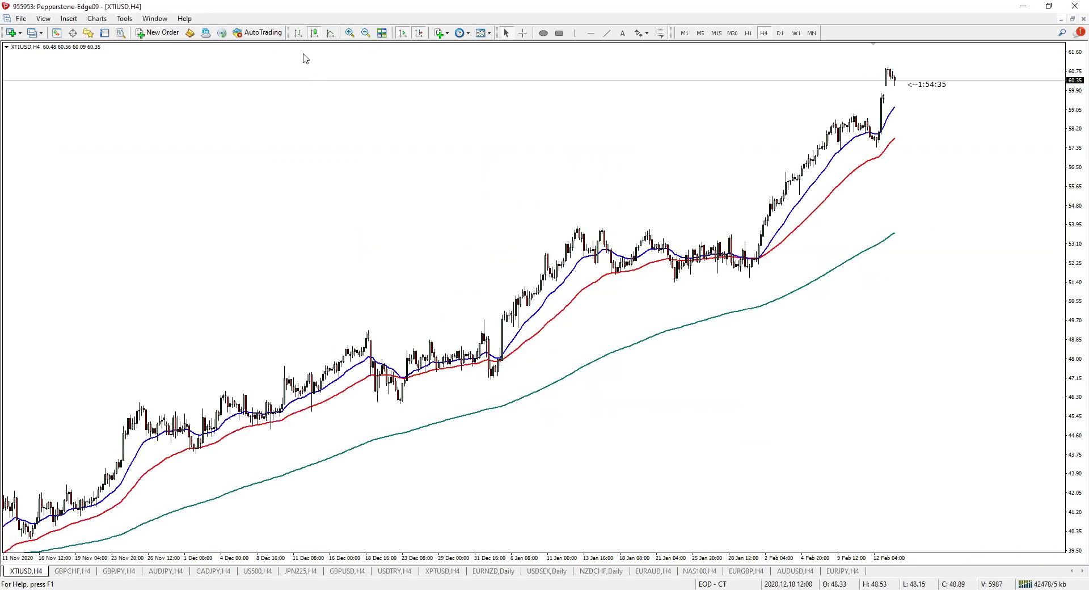
Add a Stochastic Oscillator with %K period 14, %D period 3, slowing 3 and the Simple MA method
{"action": "left_click", "coordinate": [68, 18]}
{"action": "mouse_move", "coordinate": [91, 34]}
{"action": "left_click", "coordinate": [196, 33]}
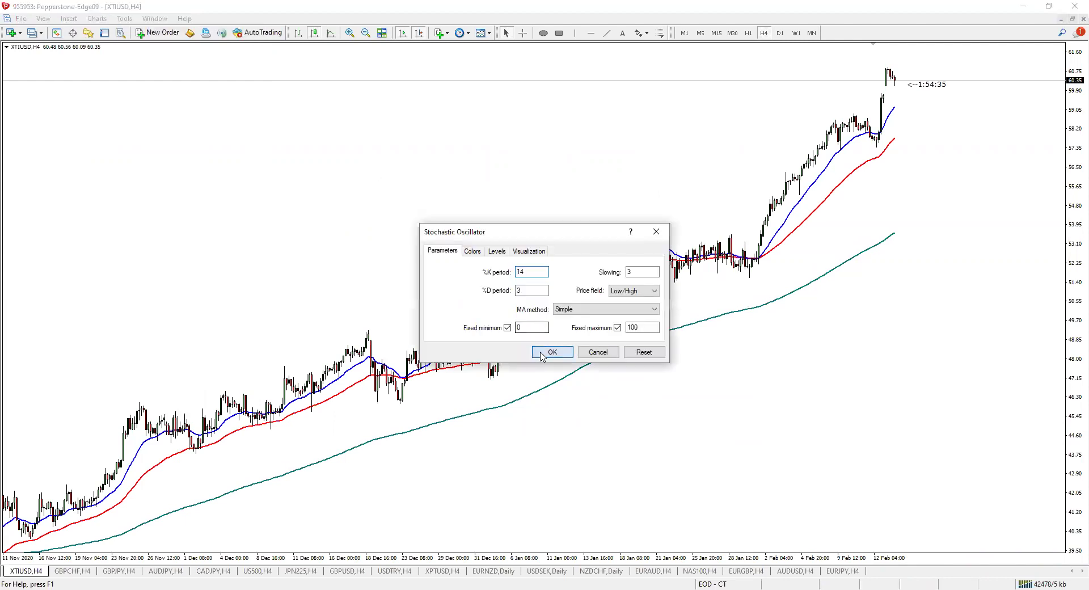
{"action": "left_click", "coordinate": [541, 356]}
Circle the mid-November pullback on the XTIUSD chart and underline the green moving average beneath it
{"action": "scroll", "coordinate": [443, 153], "scroll_direction": "up", "scroll_amount": 5}
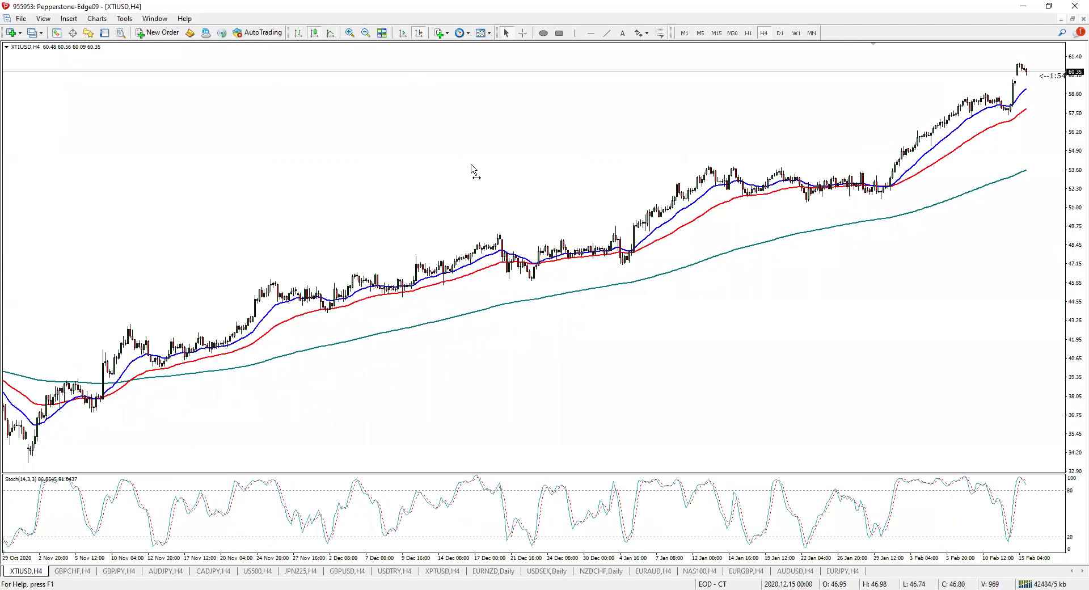
{"action": "scroll", "coordinate": [431, 193], "scroll_direction": "down", "scroll_amount": 3}
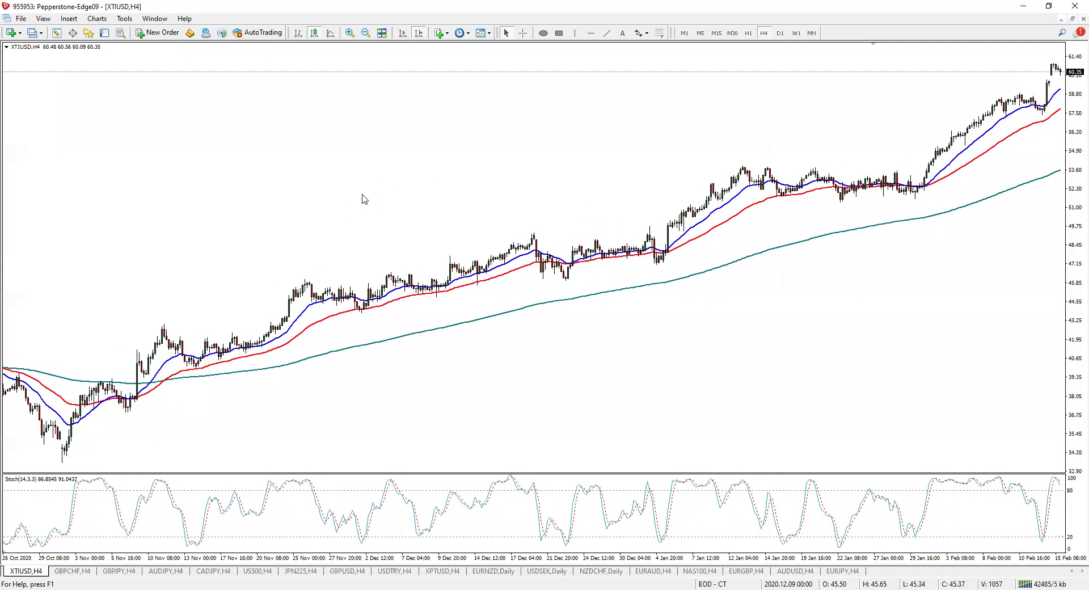
{"action": "scroll", "coordinate": [294, 175], "scroll_direction": "up", "scroll_amount": 1}
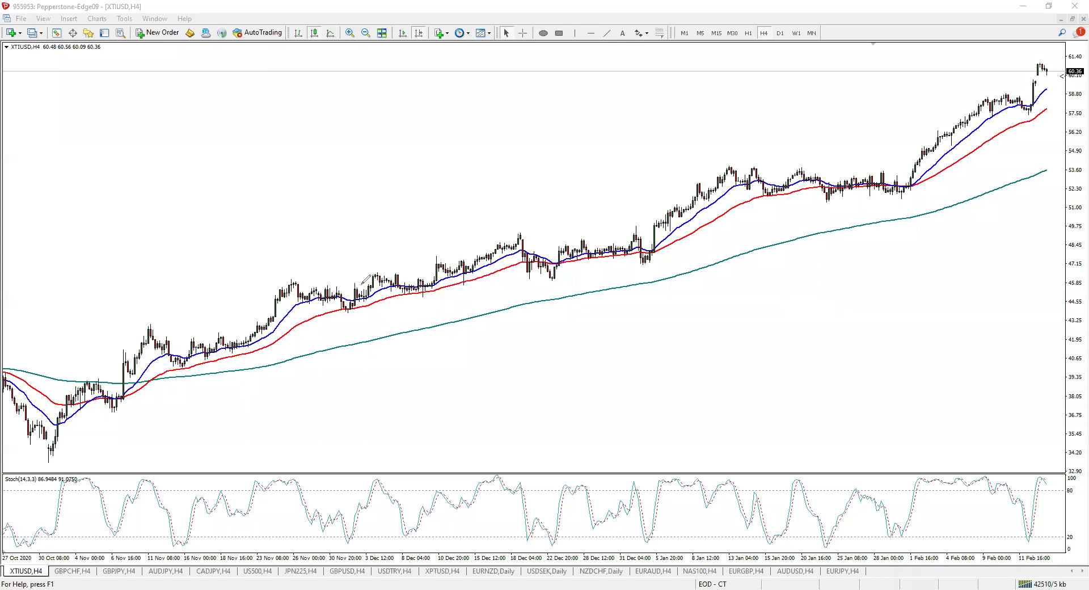
{"action": "mouse_move", "coordinate": [181, 316]}
{"action": "left_mouse_down"}
{"action": "mouse_move", "coordinate": [148, 341]}
{"action": "mouse_move", "coordinate": [169, 379]}
{"action": "mouse_move", "coordinate": [195, 332]}
{"action": "mouse_move", "coordinate": [182, 316]}
{"action": "left_mouse_up"}
{"action": "left_click_drag", "start_coordinate": [164, 378], "coordinate": [227, 371]}
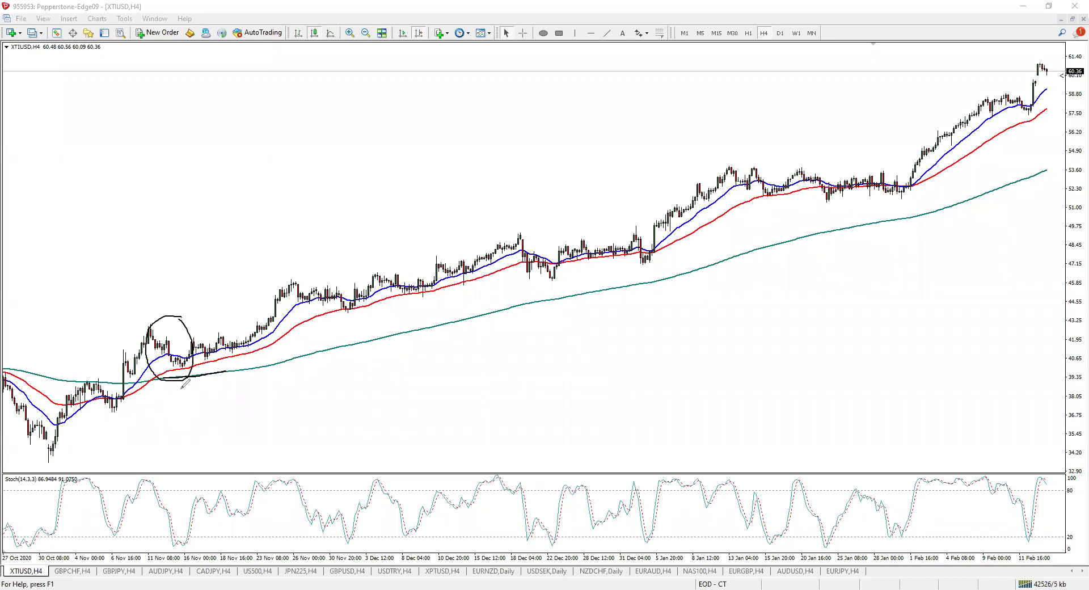
Trace the green moving average through the uptrend and mark the successive swing highs, clearing the annotations when done
{"action": "mouse_move", "coordinate": [191, 371]}
{"action": "left_mouse_down"}
{"action": "mouse_move", "coordinate": [549, 308]}
{"action": "mouse_move", "coordinate": [744, 258]}
{"action": "mouse_move", "coordinate": [907, 212]}
{"action": "mouse_move", "coordinate": [1085, 117]}
{"action": "left_mouse_up"}
{"action": "left_click_drag", "start_coordinate": [286, 280], "coordinate": [342, 274]}
{"action": "left_click_drag", "start_coordinate": [495, 246], "coordinate": [520, 241]}
{"action": "left_click_drag", "start_coordinate": [691, 181], "coordinate": [737, 177]}
{"action": "left_click_drag", "start_coordinate": [617, 232], "coordinate": [667, 233]}
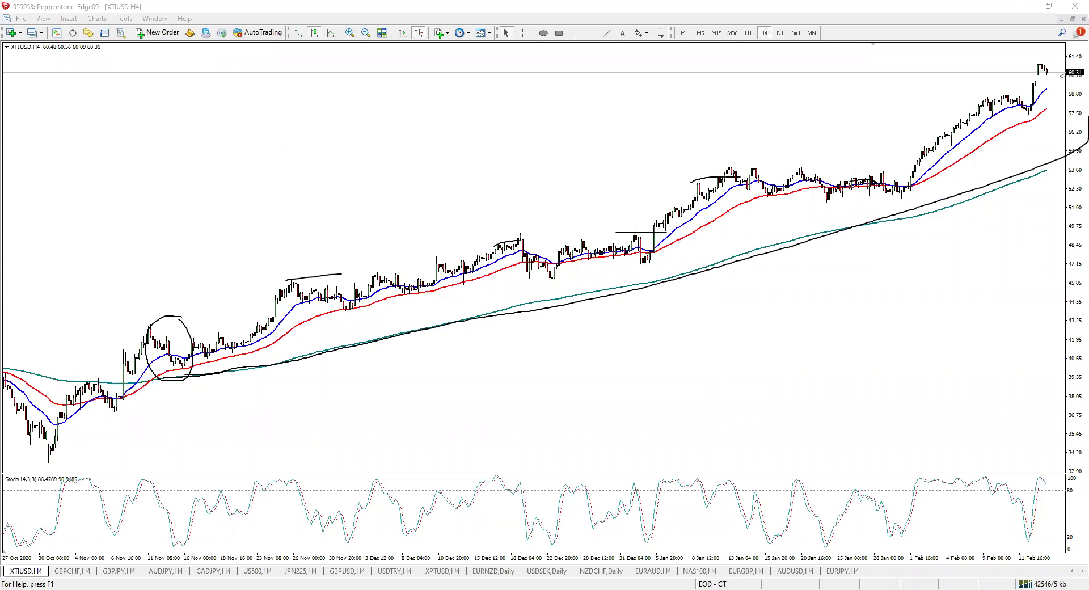
{"action": "key", "text": "e"}
{"action": "mouse_move", "coordinate": [187, 371]}
{"action": "left_mouse_down"}
{"action": "mouse_move", "coordinate": [458, 356]}
{"action": "mouse_move", "coordinate": [1087, 217]}
{"action": "left_mouse_up"}
{"action": "key", "text": "e"}
Mark the mid-November touches of the blue and red averages and trace both averages through the following rise
{"action": "left_click", "coordinate": [350, 33]}
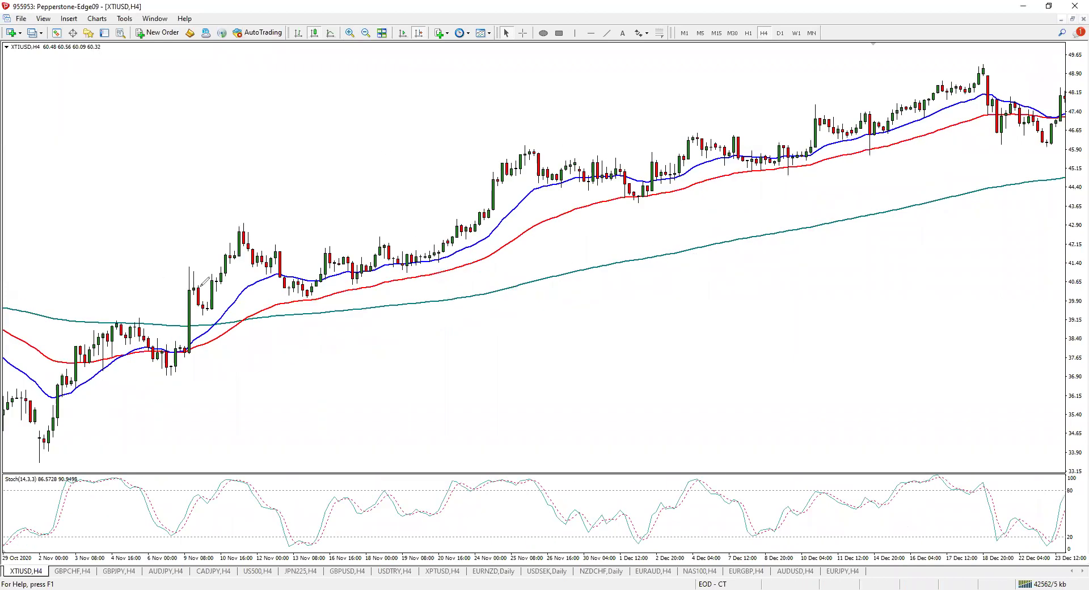
{"action": "mouse_move", "coordinate": [320, 275]}
{"action": "left_mouse_down"}
{"action": "mouse_move", "coordinate": [325, 298]}
{"action": "mouse_move", "coordinate": [363, 284]}
{"action": "mouse_move", "coordinate": [358, 290]}
{"action": "left_mouse_up"}
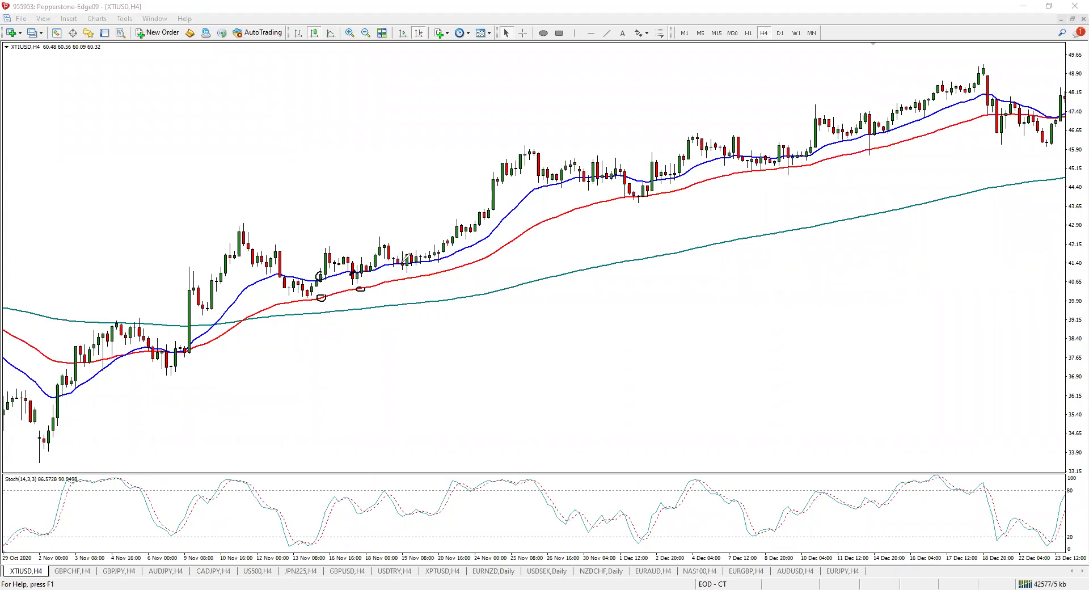
{"action": "mouse_move", "coordinate": [352, 271]}
{"action": "left_mouse_down"}
{"action": "mouse_move", "coordinate": [481, 263]}
{"action": "mouse_move", "coordinate": [476, 230]}
{"action": "mouse_move", "coordinate": [559, 180]}
{"action": "left_mouse_up"}
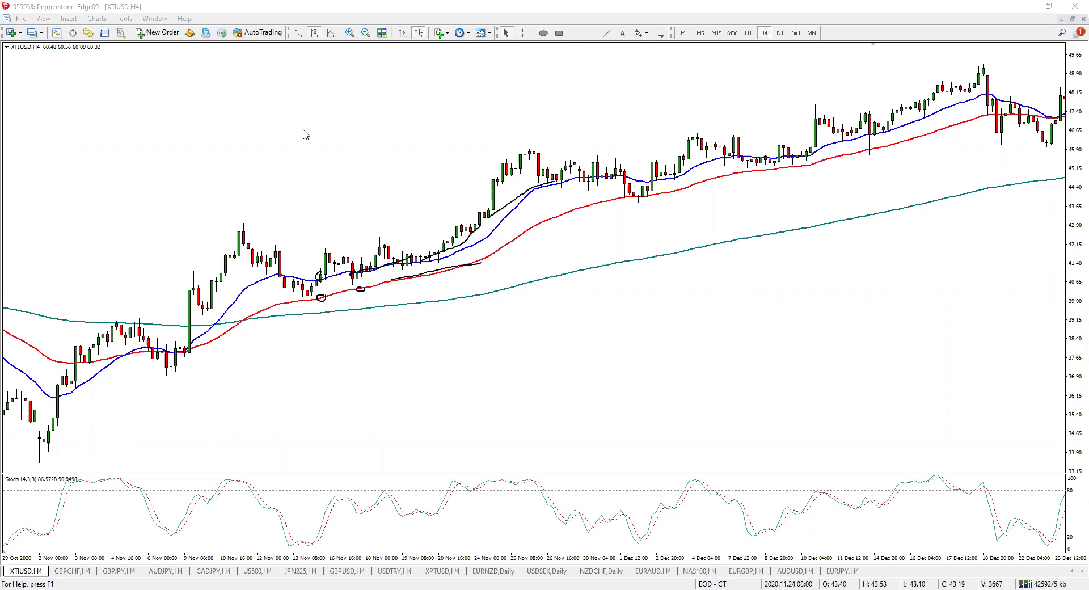
Circle the late-December area where the blue and red averages meet, sketch their crossing paths, and clear the annotations
{"action": "scroll", "coordinate": [411, 163], "scroll_direction": "down", "scroll_amount": 10}
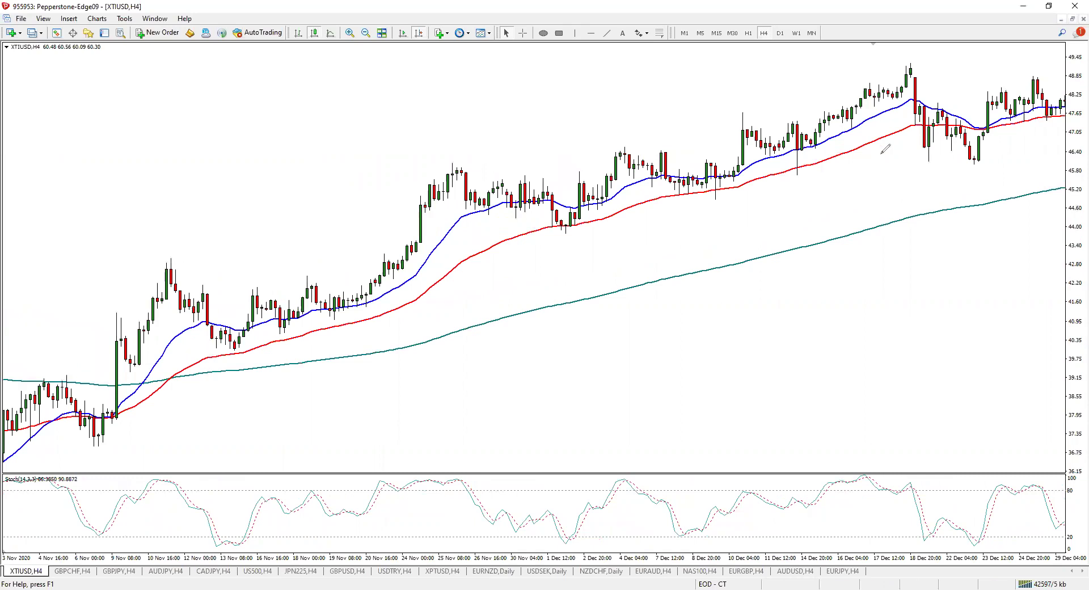
{"action": "mouse_move", "coordinate": [987, 121]}
{"action": "left_mouse_down"}
{"action": "mouse_move", "coordinate": [977, 136]}
{"action": "mouse_move", "coordinate": [987, 124]}
{"action": "left_mouse_up"}
{"action": "scroll", "coordinate": [914, 149], "scroll_direction": "down", "scroll_amount": 10}
{"action": "scroll", "coordinate": [914, 149], "scroll_direction": "down", "scroll_amount": 20}
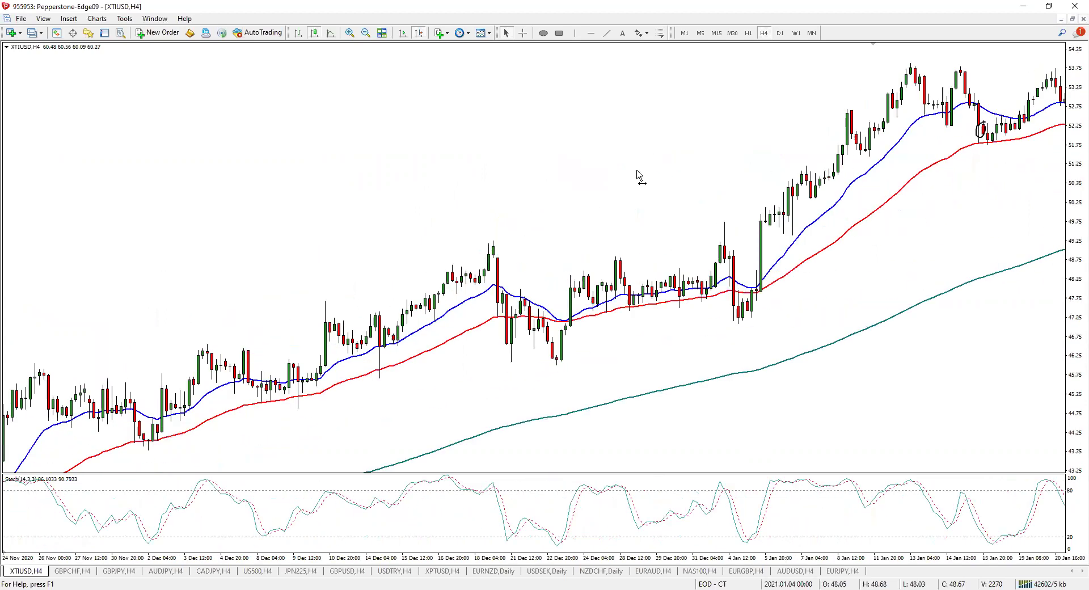
{"action": "scroll", "coordinate": [794, 171], "scroll_direction": "up", "scroll_amount": 5}
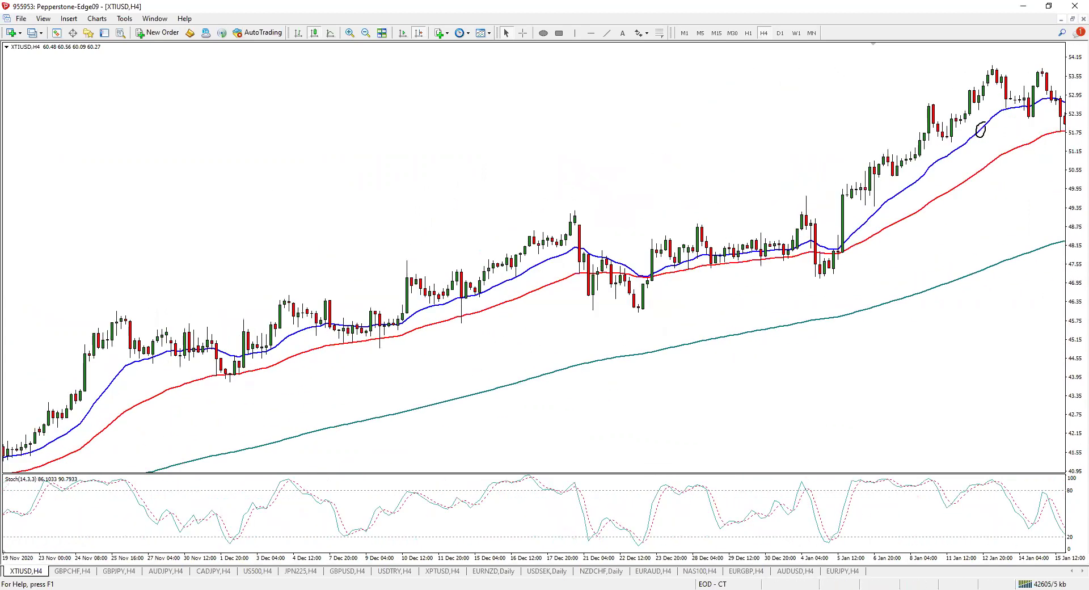
{"action": "mouse_move", "coordinate": [635, 273]}
{"action": "left_mouse_down"}
{"action": "mouse_move", "coordinate": [672, 290]}
{"action": "mouse_move", "coordinate": [670, 274]}
{"action": "mouse_move", "coordinate": [702, 273]}
{"action": "left_mouse_up"}
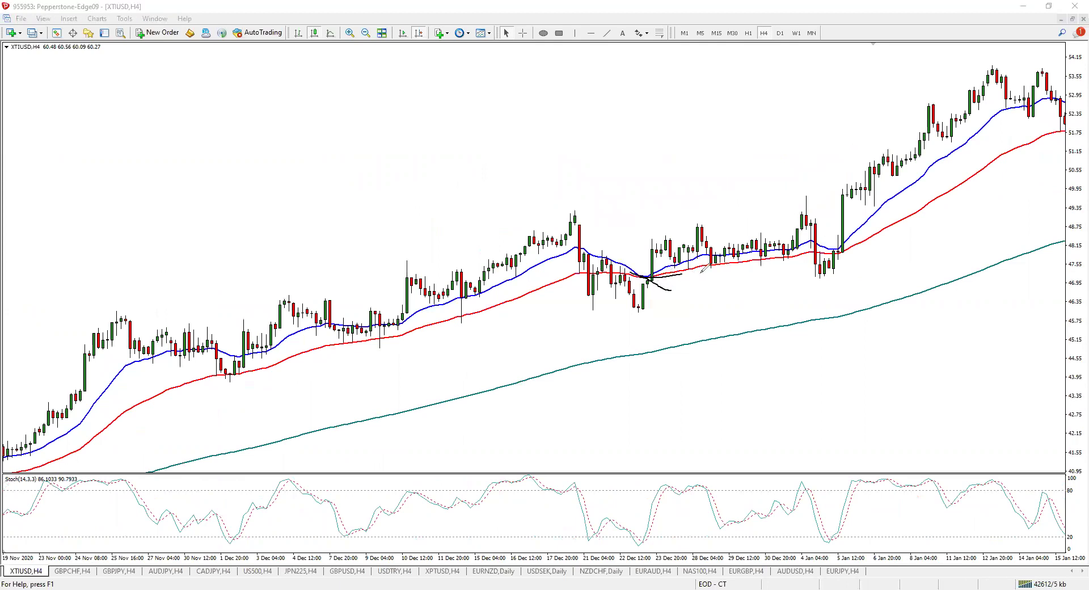
{"action": "left_click_drag", "start_coordinate": [669, 340], "coordinate": [680, 334]}
{"action": "key", "text": "Escape"}
Draw the upper and lower boundaries of the late-December range, circle the crossing and the lows, and clear the annotations
{"action": "scroll", "coordinate": [36, 221], "scroll_direction": "down", "scroll_amount": 5}
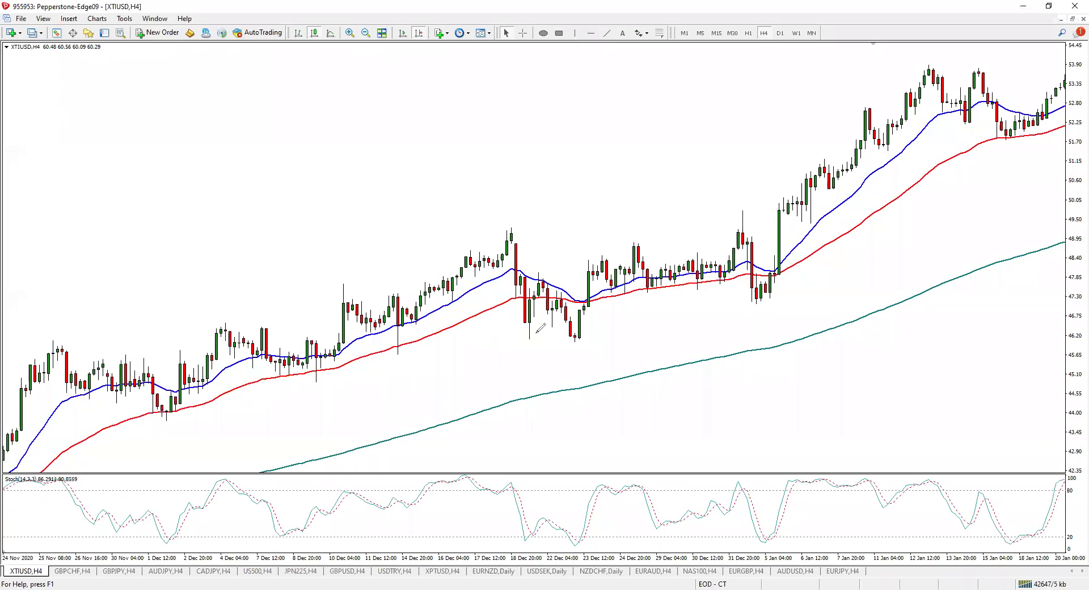
{"action": "left_click_drag", "start_coordinate": [585, 295], "coordinate": [573, 296]}
{"action": "left_click_drag", "start_coordinate": [468, 242], "coordinate": [796, 243]}
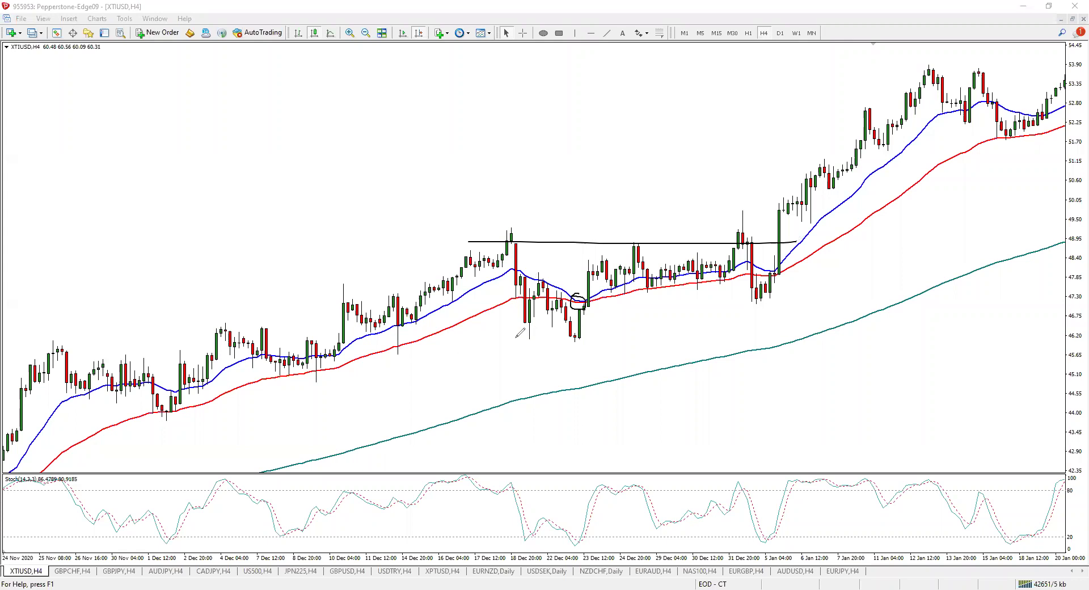
{"action": "left_click_drag", "start_coordinate": [440, 342], "coordinate": [844, 320]}
{"action": "left_click_drag", "start_coordinate": [566, 348], "coordinate": [572, 321]}
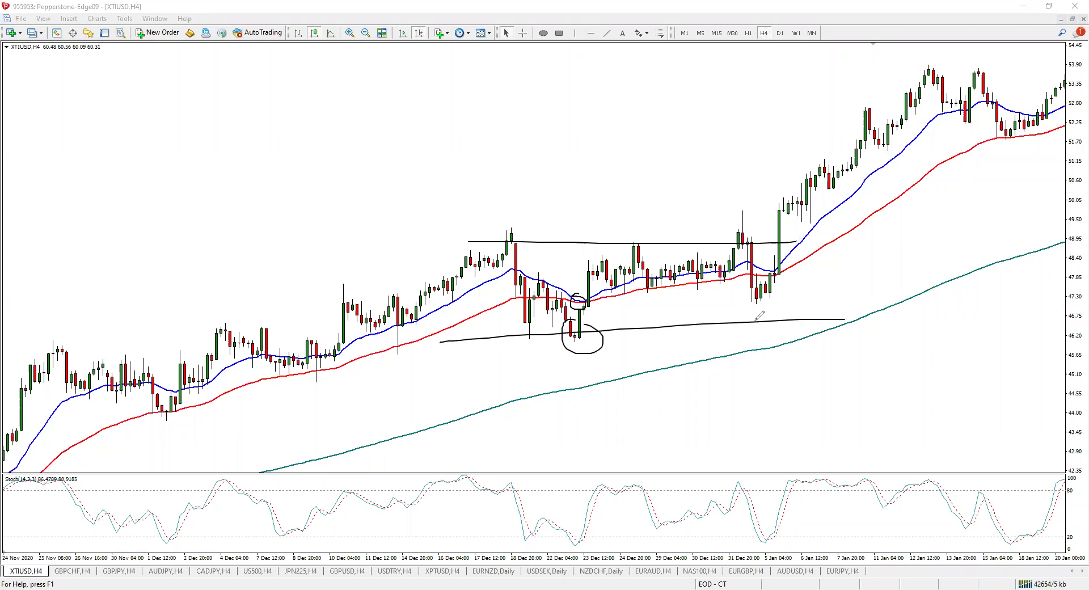
{"action": "left_click_drag", "start_coordinate": [745, 285], "coordinate": [748, 279]}
{"action": "key", "text": "Escape"}
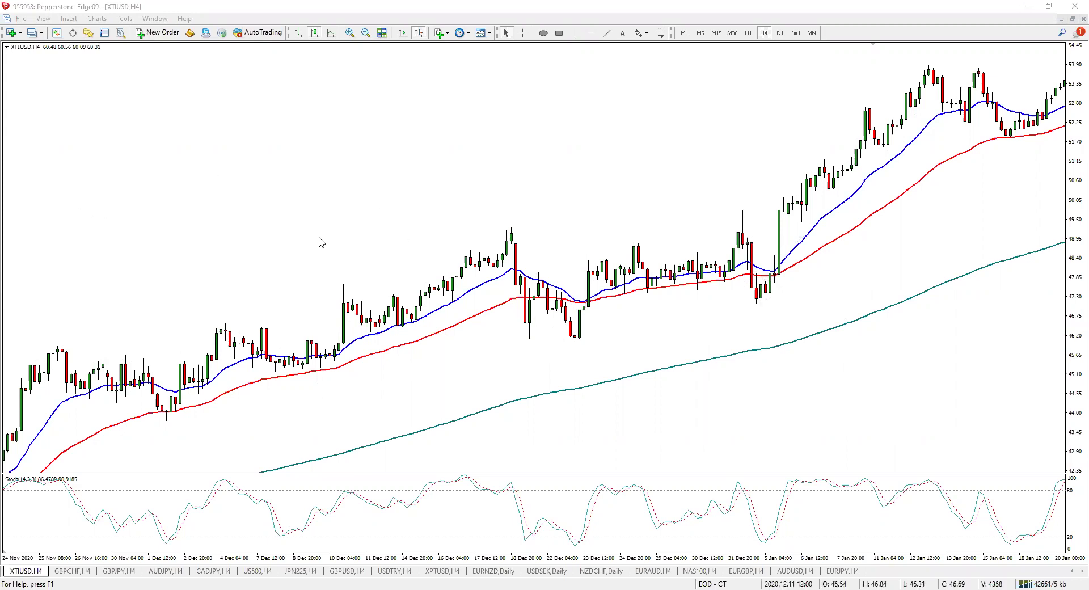
Circle the stochastic dips around the 20 level from November to December with their matching price pullbacks, and clear the annotations
{"action": "left_click_drag", "start_coordinate": [289, 236], "coordinate": [491, 221]}
{"action": "left_click_drag", "start_coordinate": [391, 221], "coordinate": [513, 202]}
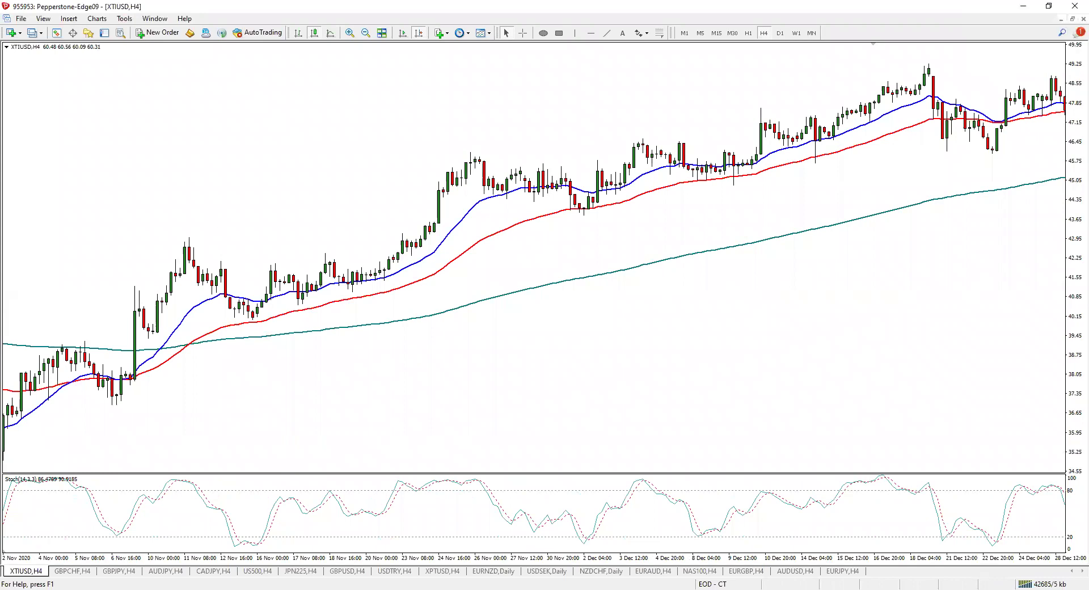
{"action": "mouse_move", "coordinate": [261, 527]}
{"action": "left_mouse_down"}
{"action": "mouse_move", "coordinate": [270, 542]}
{"action": "mouse_move", "coordinate": [262, 528]}
{"action": "left_mouse_up"}
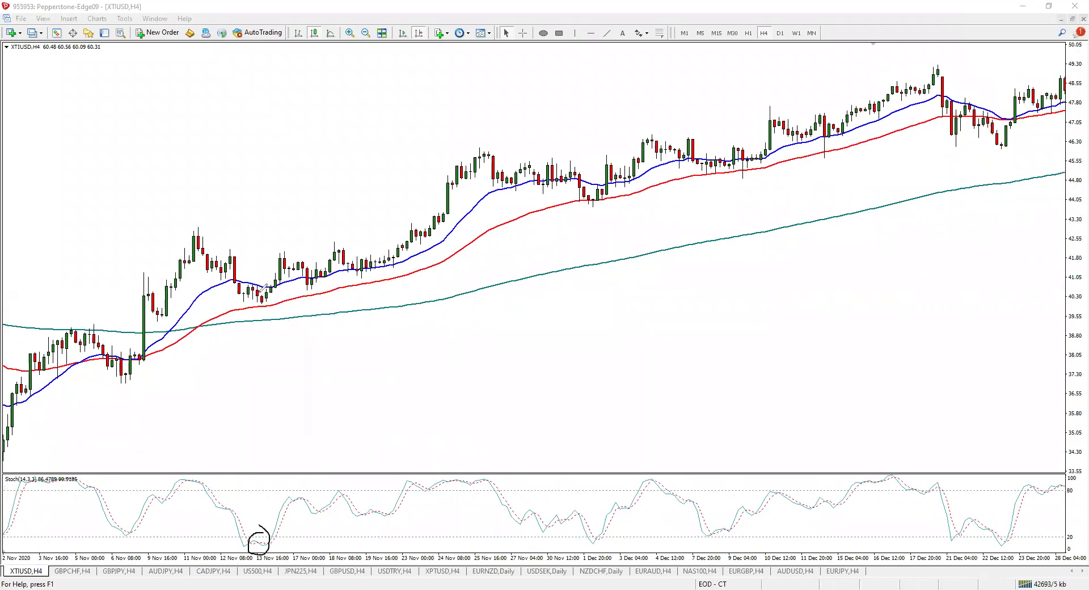
{"action": "left_click_drag", "start_coordinate": [258, 295], "coordinate": [273, 286]}
{"action": "left_click_drag", "start_coordinate": [597, 527], "coordinate": [603, 523]}
{"action": "left_click_drag", "start_coordinate": [583, 189], "coordinate": [602, 192]}
{"action": "mouse_move", "coordinate": [712, 525]}
{"action": "left_mouse_down"}
{"action": "mouse_move", "coordinate": [722, 536]}
{"action": "mouse_move", "coordinate": [726, 521]}
{"action": "left_mouse_up"}
{"action": "left_click_drag", "start_coordinate": [720, 164], "coordinate": [718, 177]}
{"action": "left_click_drag", "start_coordinate": [998, 527], "coordinate": [1005, 529]}
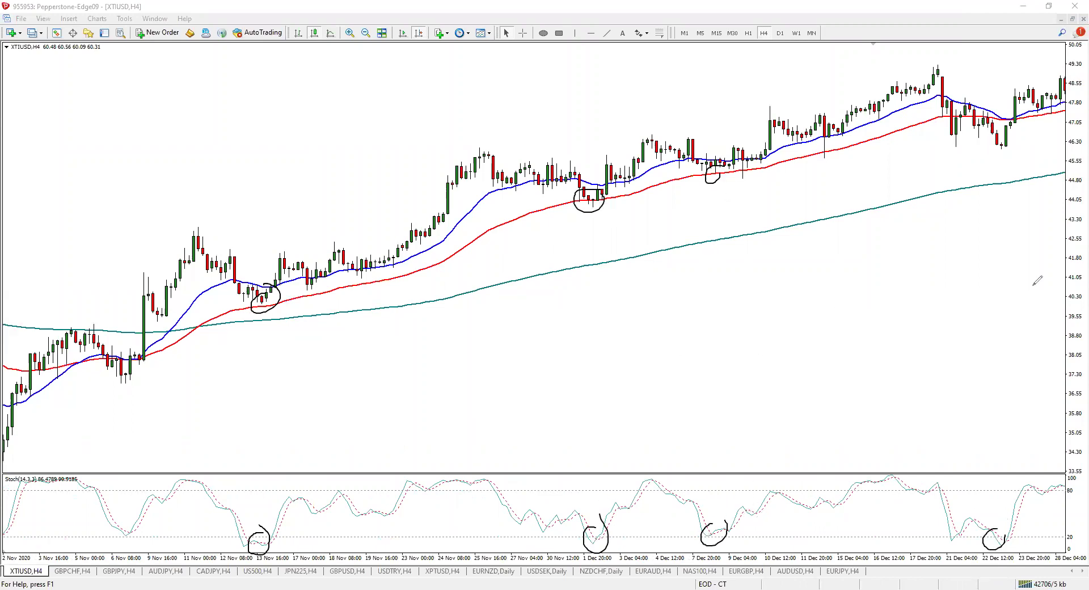
{"action": "mouse_move", "coordinate": [1011, 124]}
{"action": "left_mouse_down"}
{"action": "mouse_move", "coordinate": [997, 151]}
{"action": "mouse_move", "coordinate": [1014, 127]}
{"action": "left_mouse_up"}
{"action": "key", "text": "e"}
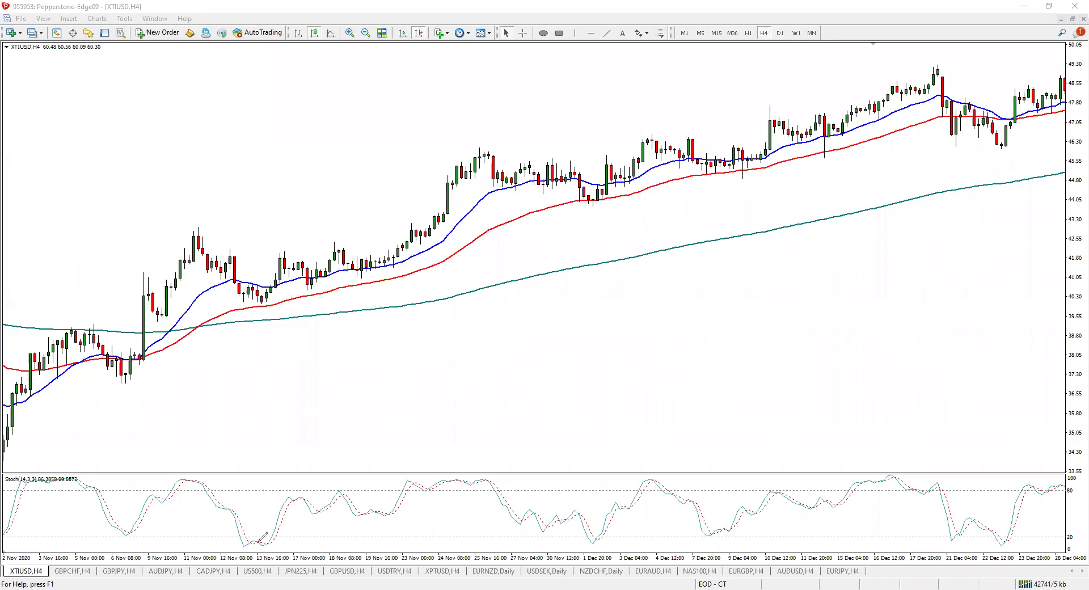
Underline the three moving averages at the mid-November pullback, trace the price decline into it, and clear the annotations
{"action": "left_click_drag", "start_coordinate": [229, 322], "coordinate": [337, 311]}
{"action": "left_click_drag", "start_coordinate": [238, 283], "coordinate": [272, 278]}
{"action": "left_click_drag", "start_coordinate": [233, 309], "coordinate": [289, 310]}
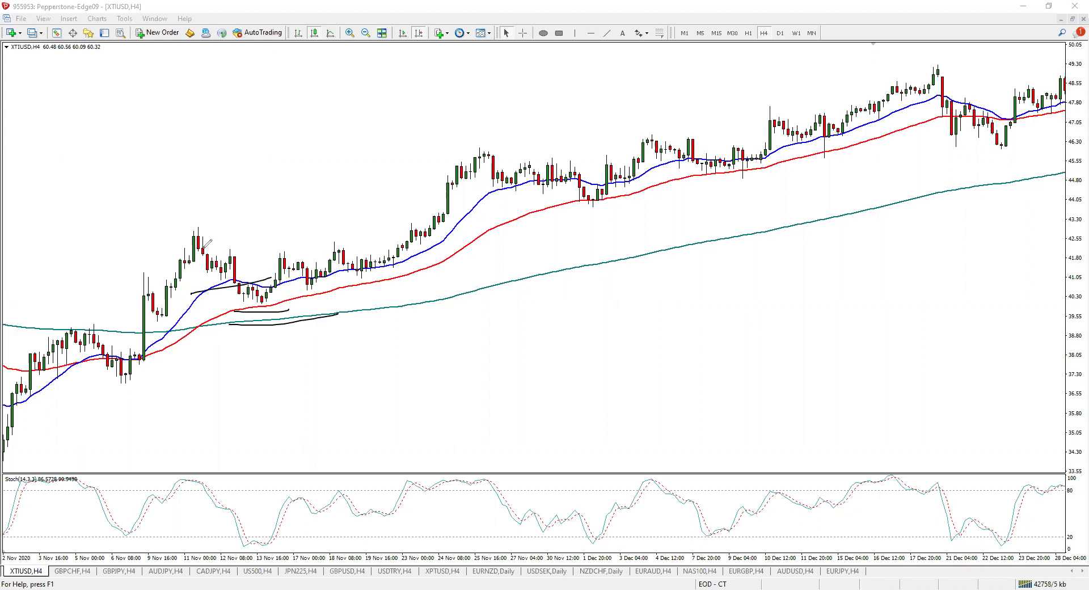
{"action": "mouse_move", "coordinate": [140, 310]}
{"action": "left_mouse_down"}
{"action": "mouse_move", "coordinate": [195, 230]}
{"action": "mouse_move", "coordinate": [265, 294]}
{"action": "left_mouse_up"}
{"action": "mouse_move", "coordinate": [198, 239]}
{"action": "left_mouse_down"}
{"action": "mouse_move", "coordinate": [259, 300]}
{"action": "mouse_move", "coordinate": [270, 291]}
{"action": "mouse_move", "coordinate": [245, 305]}
{"action": "mouse_move", "coordinate": [241, 285]}
{"action": "left_mouse_up"}
{"action": "key", "text": "e"}
Box the mid-November pullback candles, circle the stochastic dip below them, and mark the level at the top of the box
{"action": "mouse_move", "coordinate": [244, 122]}
{"action": "left_mouse_down"}
{"action": "mouse_move", "coordinate": [244, 142]}
{"action": "mouse_move", "coordinate": [259, 135]}
{"action": "mouse_move", "coordinate": [268, 158]}
{"action": "mouse_move", "coordinate": [271, 123]}
{"action": "mouse_move", "coordinate": [279, 131]}
{"action": "mouse_move", "coordinate": [268, 136]}
{"action": "left_mouse_up"}
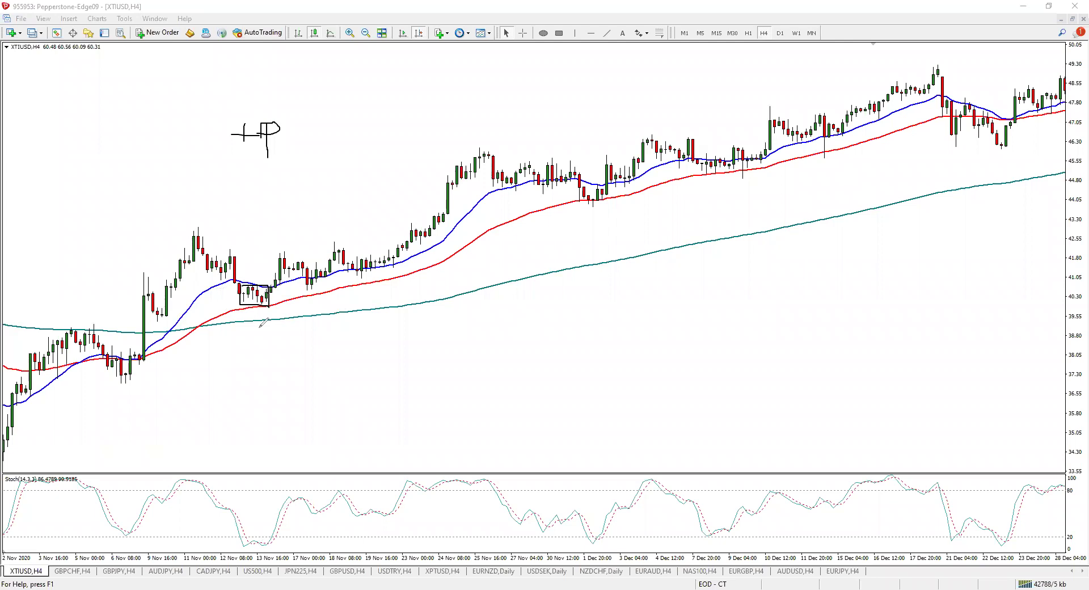
{"action": "mouse_move", "coordinate": [267, 520]}
{"action": "left_mouse_down"}
{"action": "mouse_move", "coordinate": [260, 545]}
{"action": "mouse_move", "coordinate": [265, 523]}
{"action": "left_mouse_up"}
{"action": "left_click_drag", "start_coordinate": [278, 279], "coordinate": [262, 281]}
Draw a level under the early-November low, trace the uptrend to the mid-December high, and clear the annotations
{"action": "left_click_drag", "start_coordinate": [94, 390], "coordinate": [250, 388]}
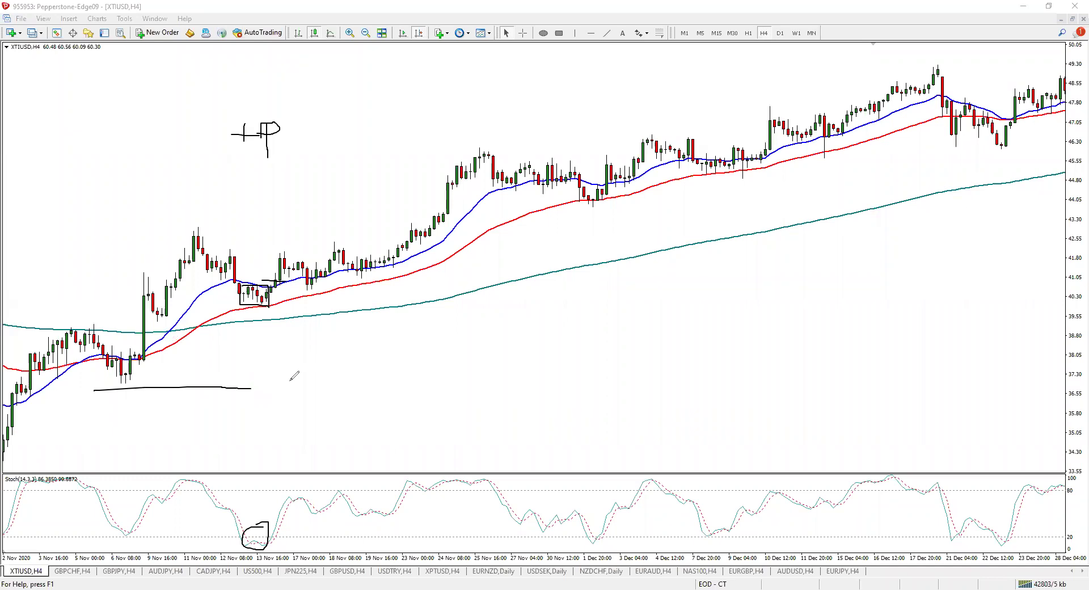
{"action": "left_click_drag", "start_coordinate": [264, 283], "coordinate": [951, 79]}
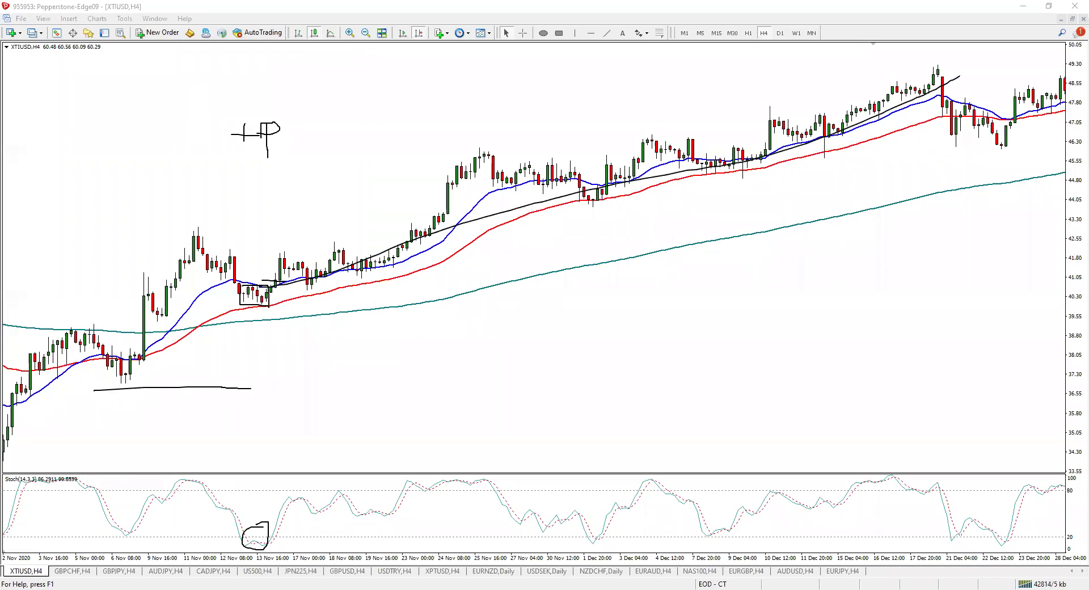
{"action": "key", "text": "Escape"}
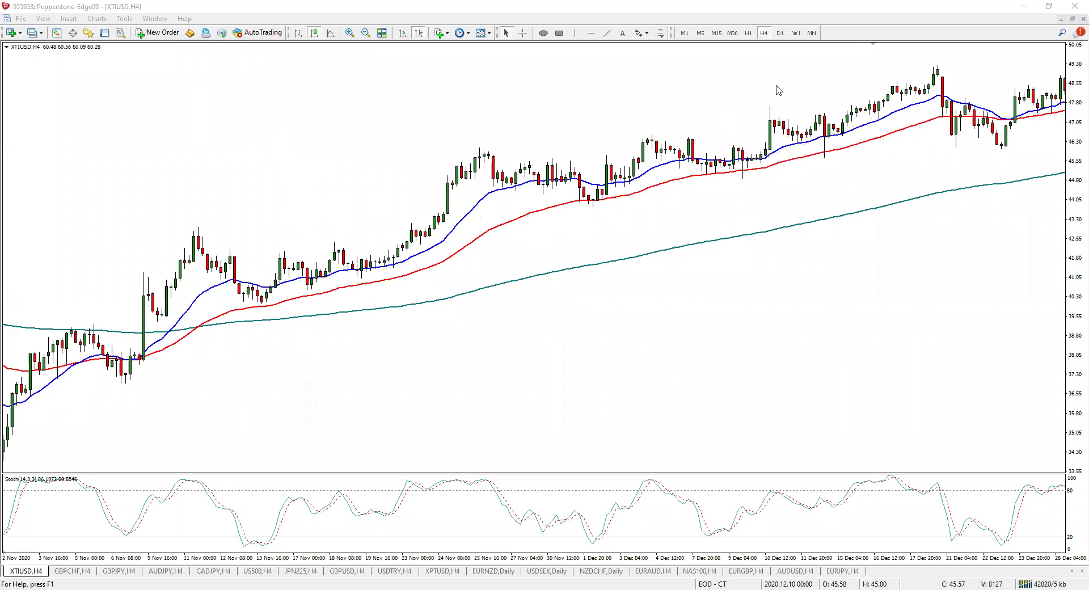
Switch the XTIUSD chart to the daily timeframe
{"action": "left_click", "coordinate": [780, 32]}
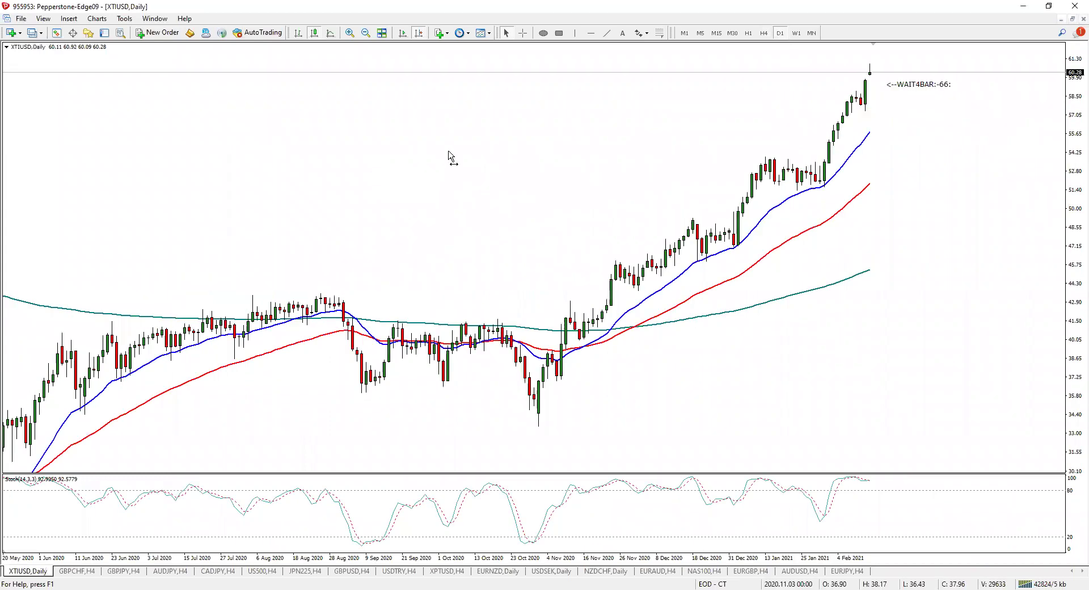
Mark the 20 and 50 EMAs on the daily chart, trace the 20 EMA from mid-December to February, and clear the annotations
{"action": "left_click", "coordinate": [349, 32]}
{"action": "left_click", "coordinate": [404, 33]}
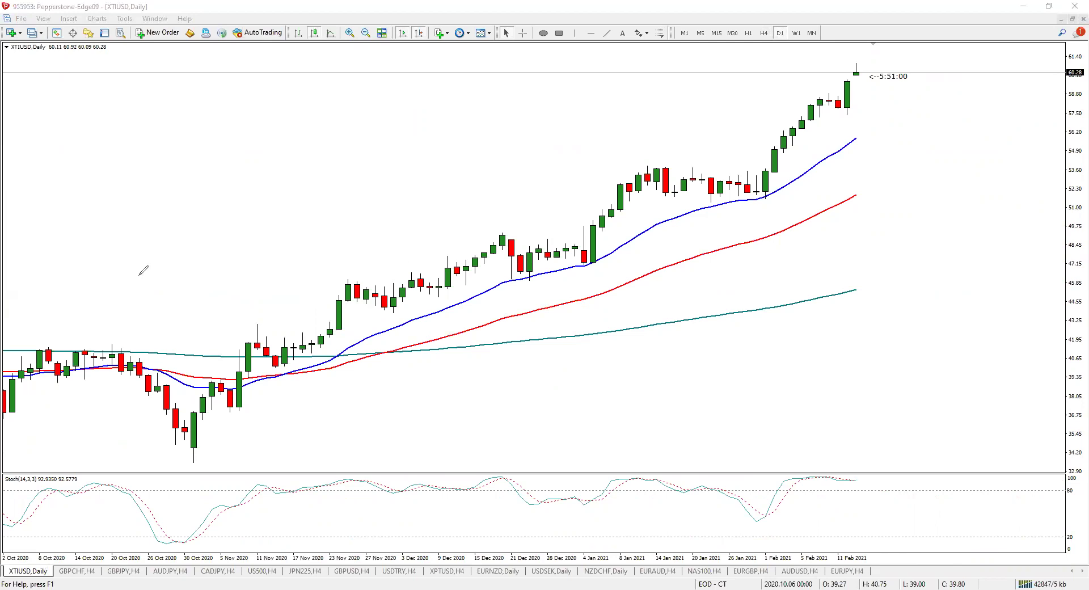
{"action": "left_click_drag", "start_coordinate": [395, 319], "coordinate": [399, 320]}
{"action": "left_click_drag", "start_coordinate": [461, 329], "coordinate": [467, 327]}
{"action": "left_click_drag", "start_coordinate": [319, 314], "coordinate": [386, 293]}
{"action": "mouse_move", "coordinate": [505, 281]}
{"action": "left_mouse_down"}
{"action": "mouse_move", "coordinate": [586, 261]}
{"action": "mouse_move", "coordinate": [858, 146]}
{"action": "left_mouse_up"}
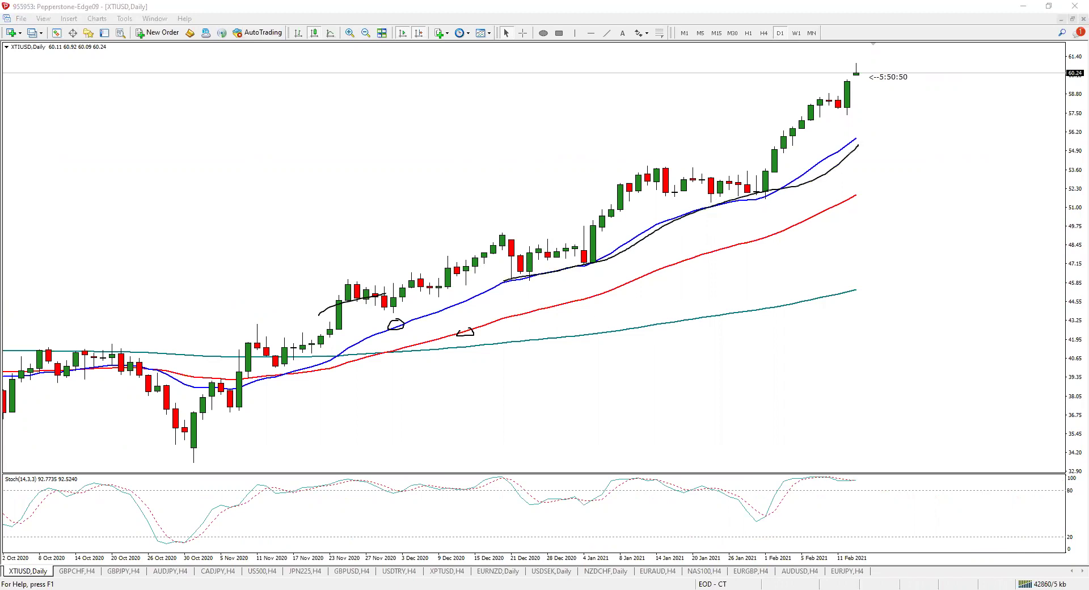
{"action": "key", "text": "Escape"}
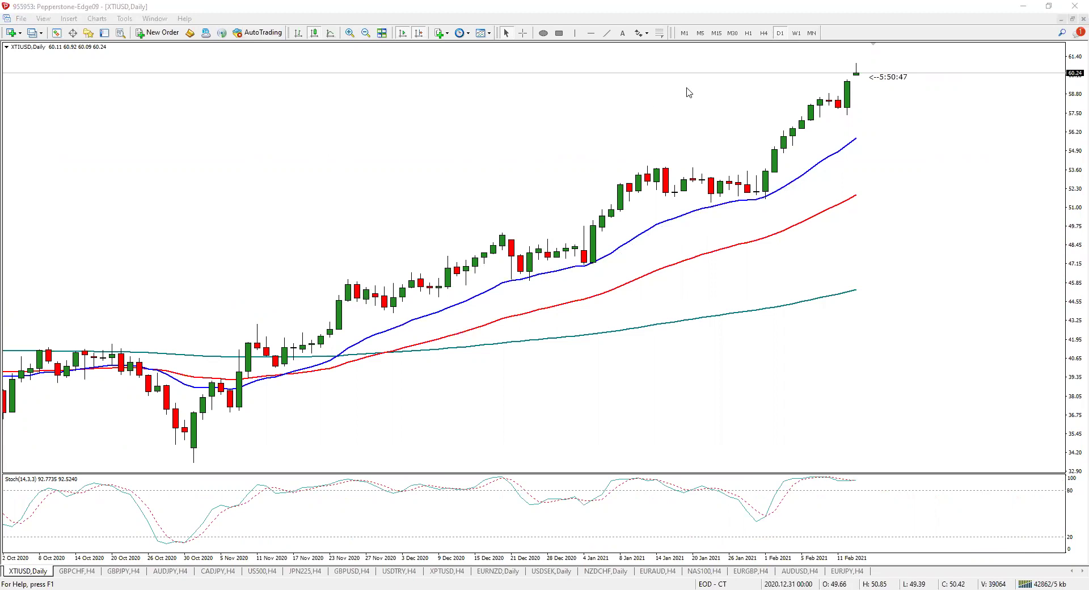
Switch XTIUSD to the H4 timeframe, circle the early-January price and stochastic dips, and mark the breakout level above them
{"action": "left_click", "coordinate": [763, 32]}
{"action": "left_click", "coordinate": [366, 33]}
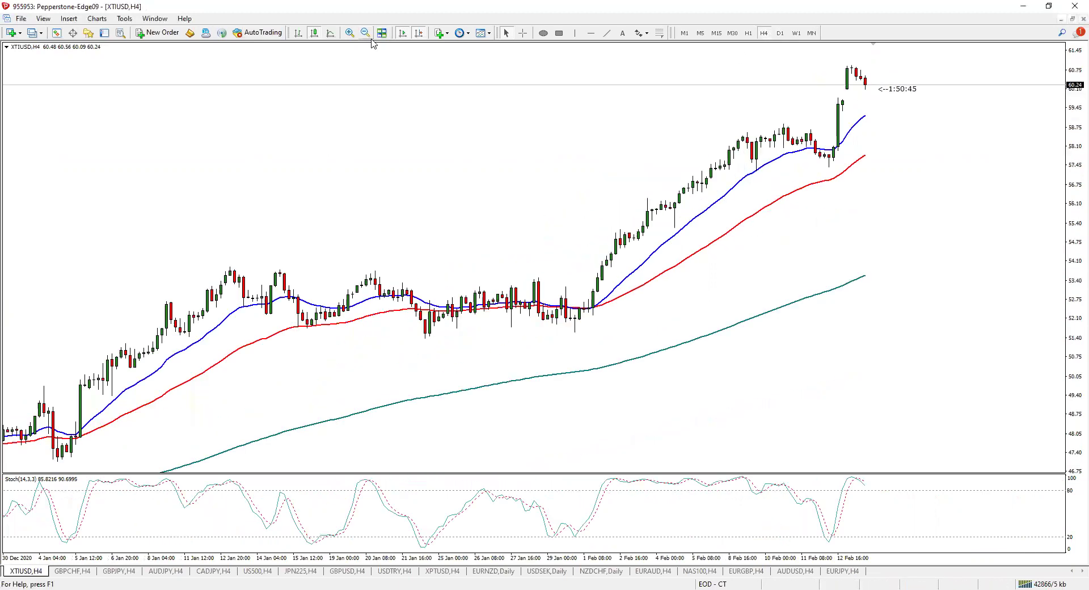
{"action": "left_click", "coordinate": [402, 32]}
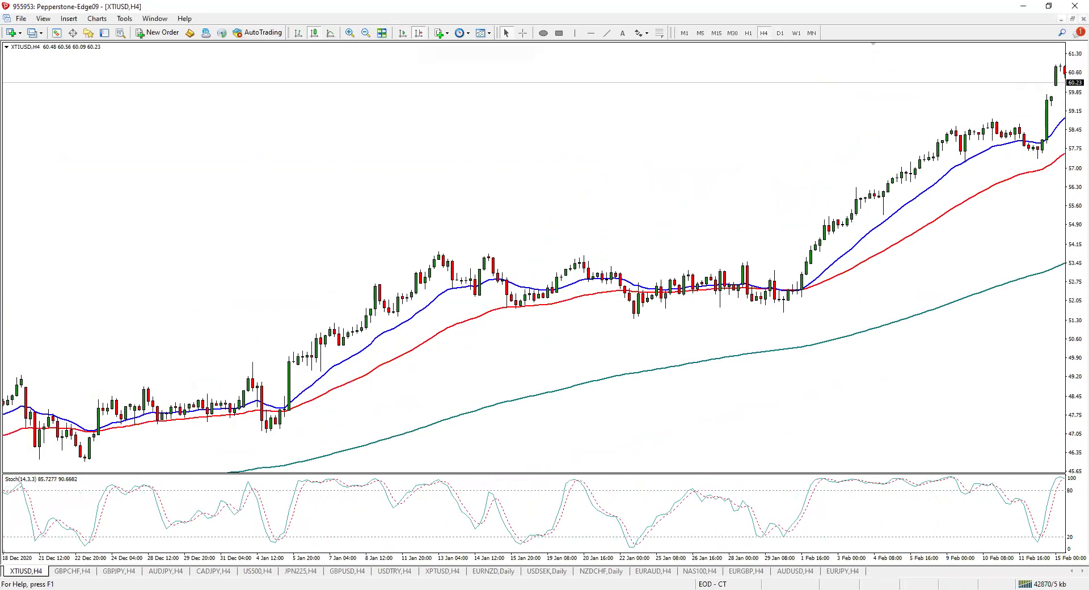
{"action": "left_click_drag", "start_coordinate": [277, 526], "coordinate": [289, 513]}
{"action": "mouse_move", "coordinate": [289, 409]}
{"action": "left_mouse_down"}
{"action": "mouse_move", "coordinate": [257, 427]}
{"action": "mouse_move", "coordinate": [288, 409]}
{"action": "left_mouse_up"}
{"action": "left_click_drag", "start_coordinate": [235, 363], "coordinate": [357, 363]}
Circle the mid-January and 22 January stochastic dips and mark the matching pullback candles and breakout levels
{"action": "mouse_move", "coordinate": [536, 525]}
{"action": "left_mouse_down"}
{"action": "mouse_move", "coordinate": [528, 547]}
{"action": "mouse_move", "coordinate": [546, 525]}
{"action": "left_mouse_up"}
{"action": "mouse_move", "coordinate": [527, 296]}
{"action": "left_mouse_down"}
{"action": "mouse_move", "coordinate": [550, 297]}
{"action": "mouse_move", "coordinate": [510, 276]}
{"action": "left_mouse_up"}
{"action": "left_click_drag", "start_coordinate": [641, 529], "coordinate": [648, 536]}
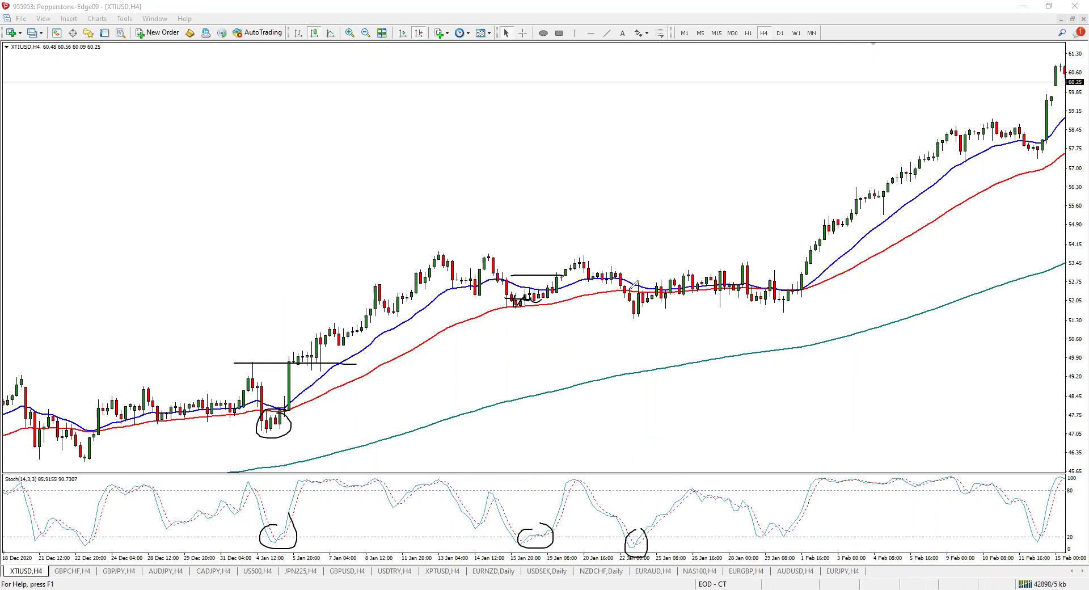
{"action": "left_click_drag", "start_coordinate": [631, 289], "coordinate": [692, 282]}
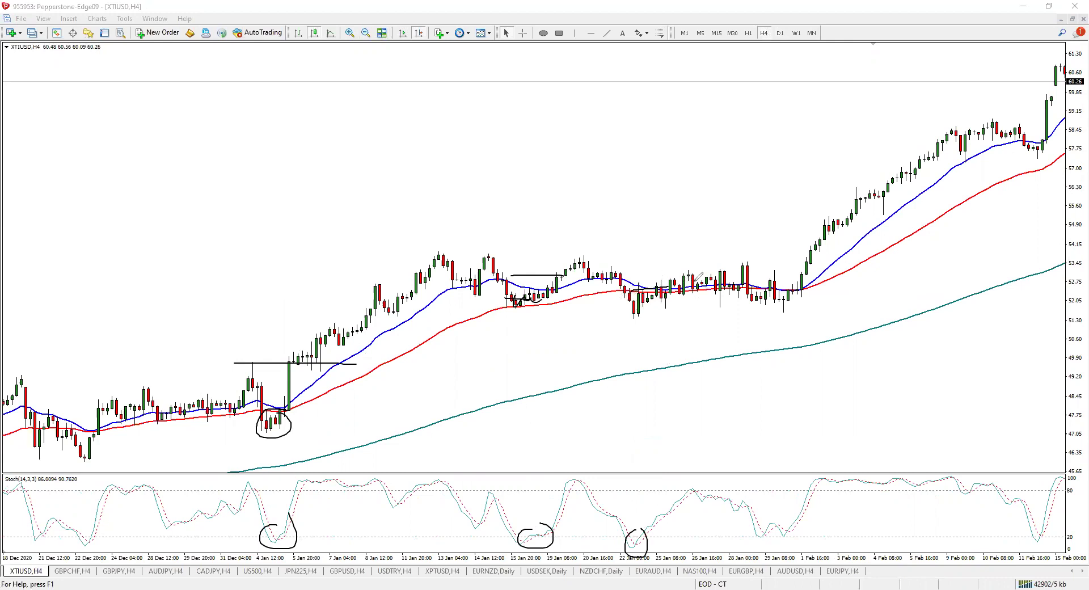
Circle the late-January stochastic dip, draw the level across the January highs to the February breakout, and clear the annotations
{"action": "mouse_move", "coordinate": [792, 508]}
{"action": "left_mouse_down"}
{"action": "mouse_move", "coordinate": [757, 529]}
{"action": "mouse_move", "coordinate": [788, 520]}
{"action": "left_mouse_up"}
{"action": "mouse_move", "coordinate": [421, 257]}
{"action": "left_mouse_down"}
{"action": "mouse_move", "coordinate": [870, 256]}
{"action": "mouse_move", "coordinate": [842, 252]}
{"action": "left_mouse_up"}
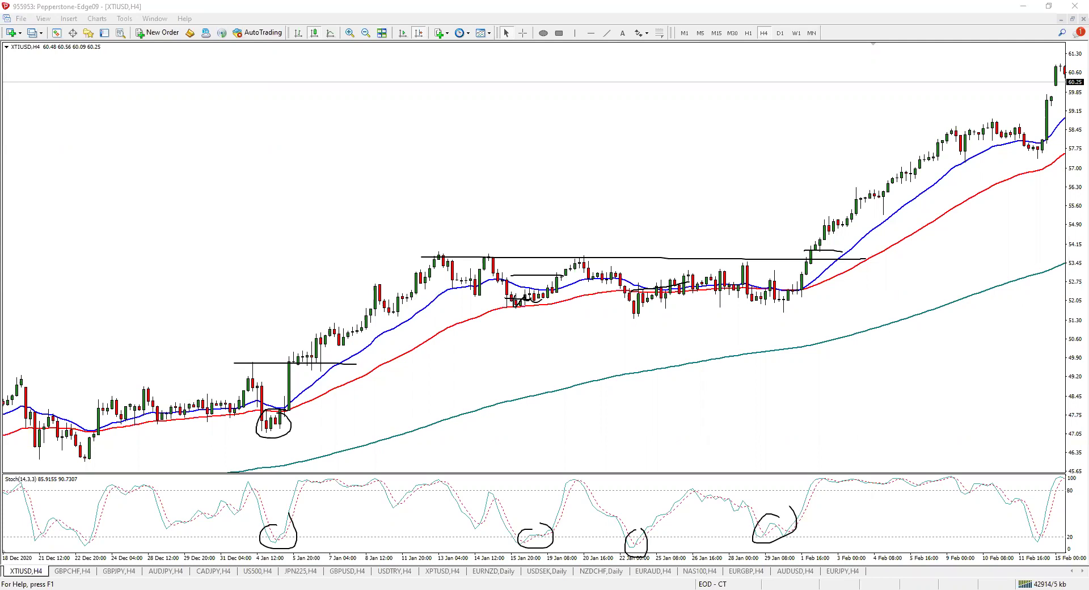
{"action": "key", "text": "Escape"}
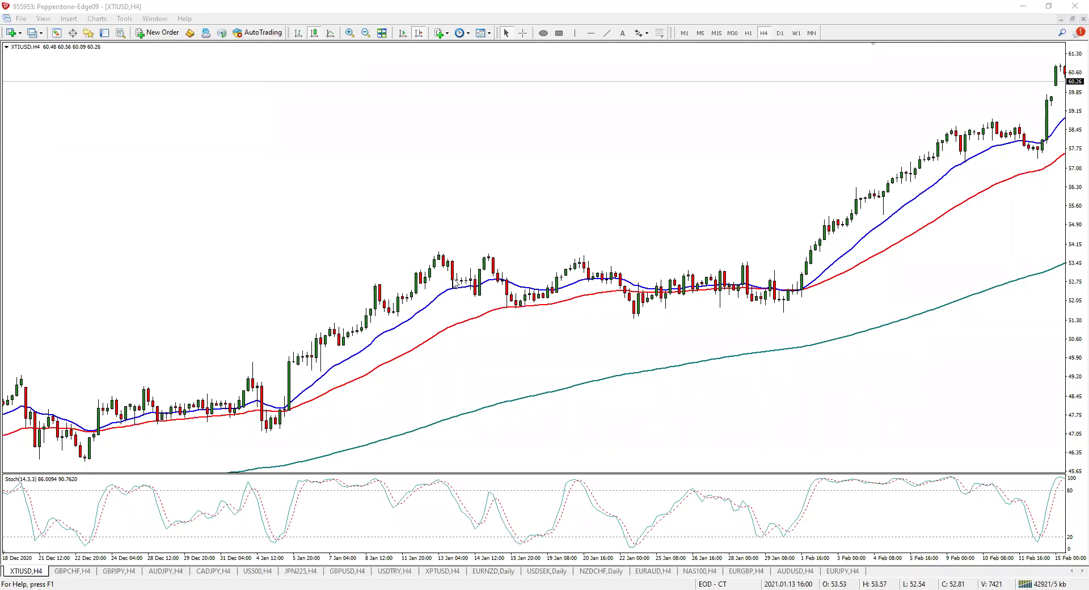
Open the EURNZD daily chart and circle the latest ends of the 200, 50 and 20 EMAs
{"action": "left_click_drag", "start_coordinate": [398, 227], "coordinate": [332, 97]}
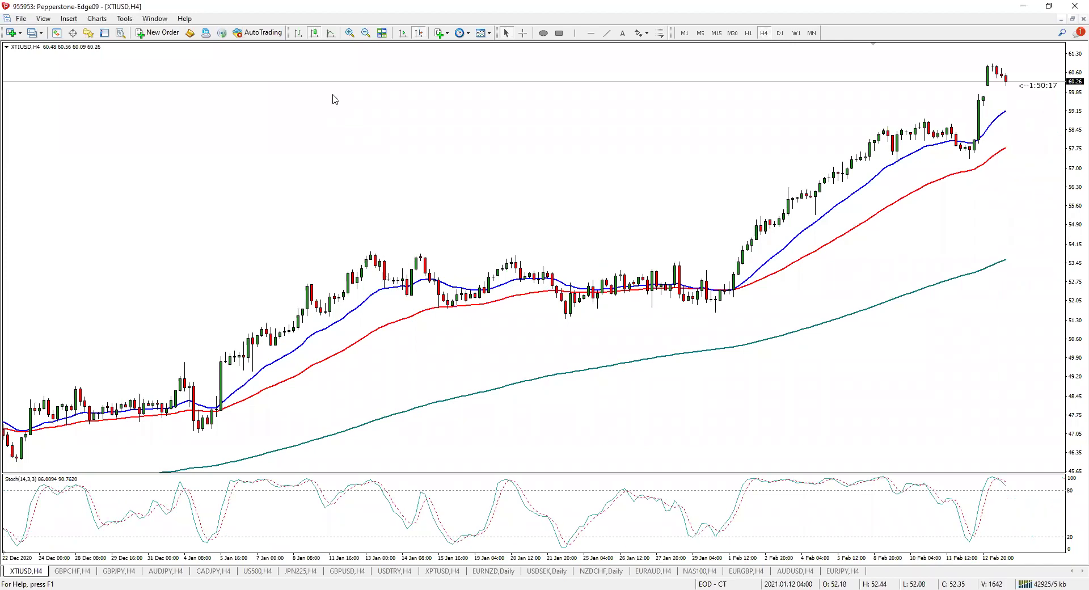
{"action": "left_click", "coordinate": [418, 34]}
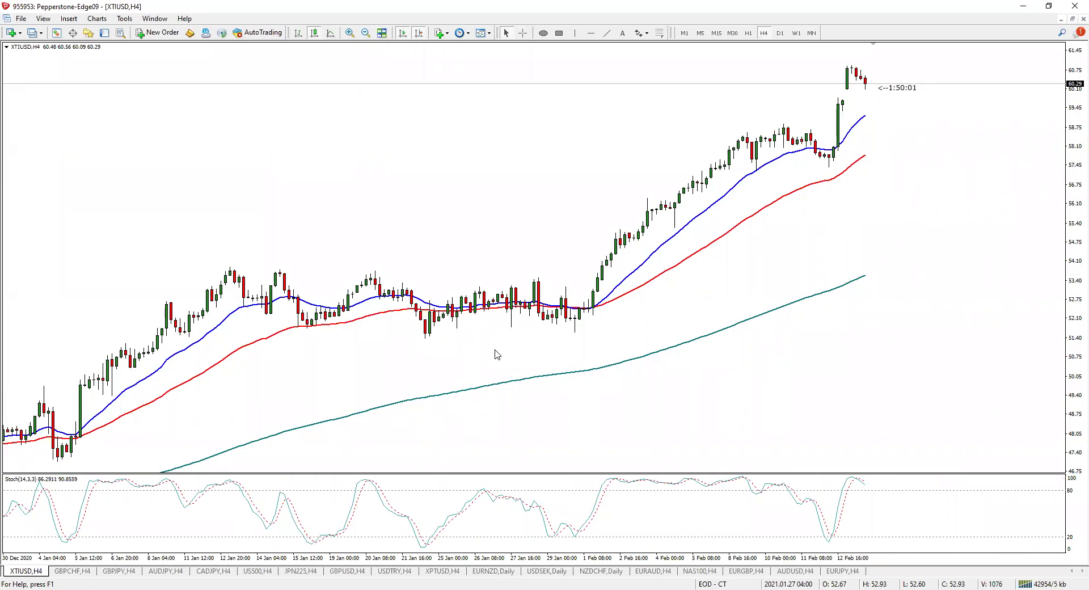
{"action": "left_click", "coordinate": [496, 571]}
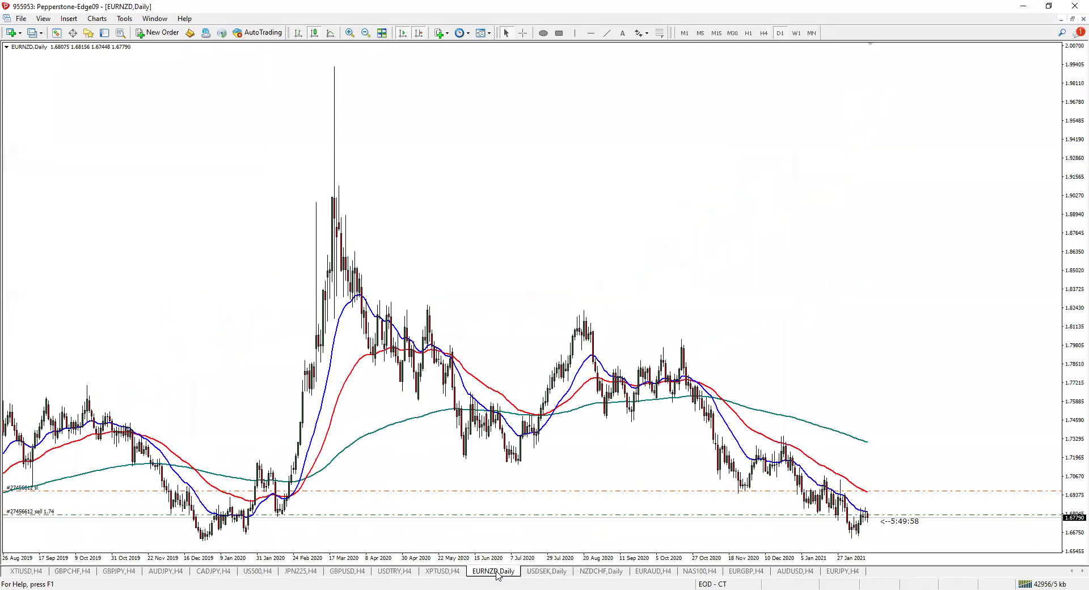
{"action": "left_click", "coordinate": [350, 34]}
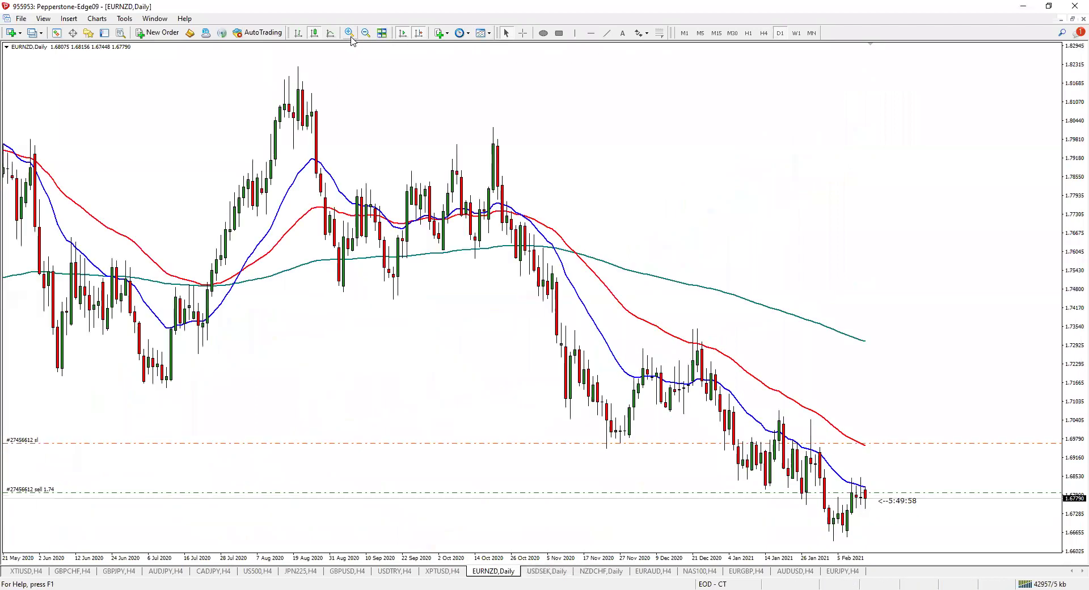
{"action": "left_click", "coordinate": [349, 33]}
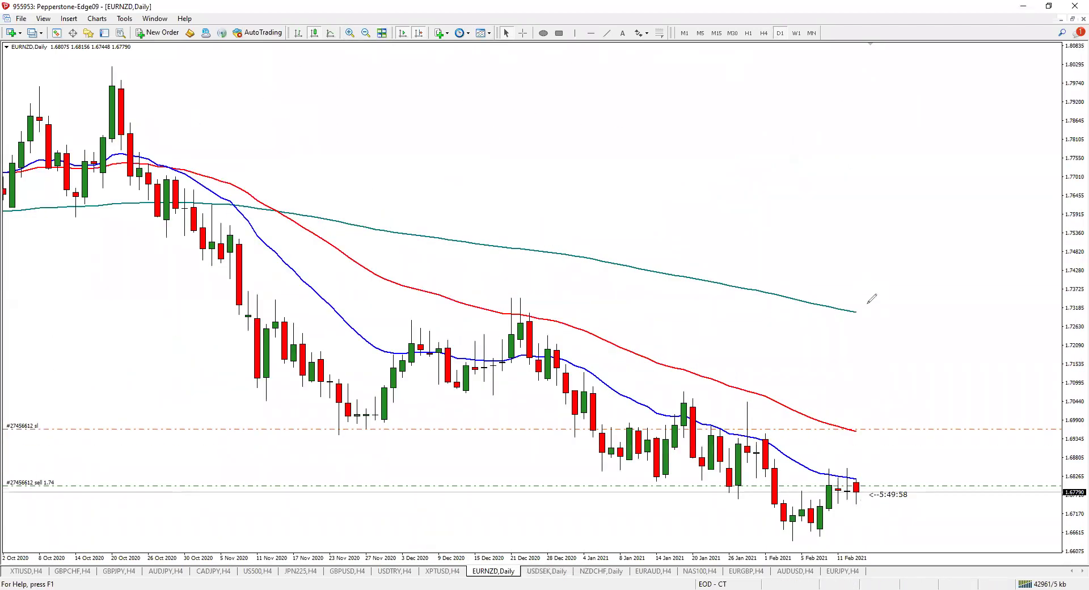
{"action": "left_click_drag", "start_coordinate": [874, 302], "coordinate": [858, 304]}
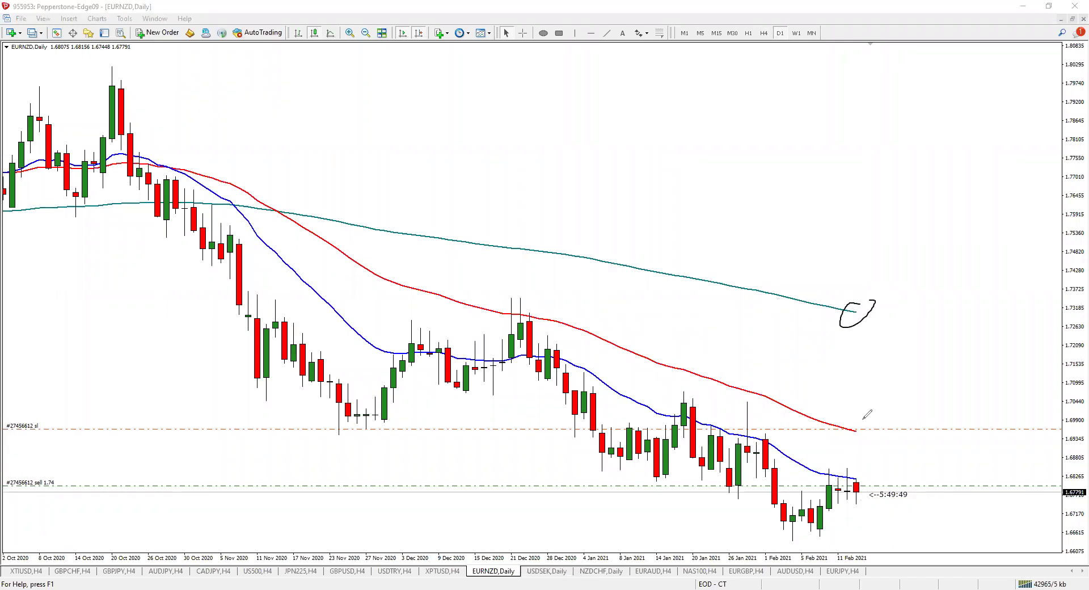
{"action": "left_click_drag", "start_coordinate": [840, 429], "coordinate": [863, 436]}
{"action": "mouse_move", "coordinate": [850, 468]}
{"action": "left_mouse_down"}
{"action": "mouse_move", "coordinate": [841, 477]}
{"action": "mouse_move", "coordinate": [866, 478]}
{"action": "left_mouse_up"}
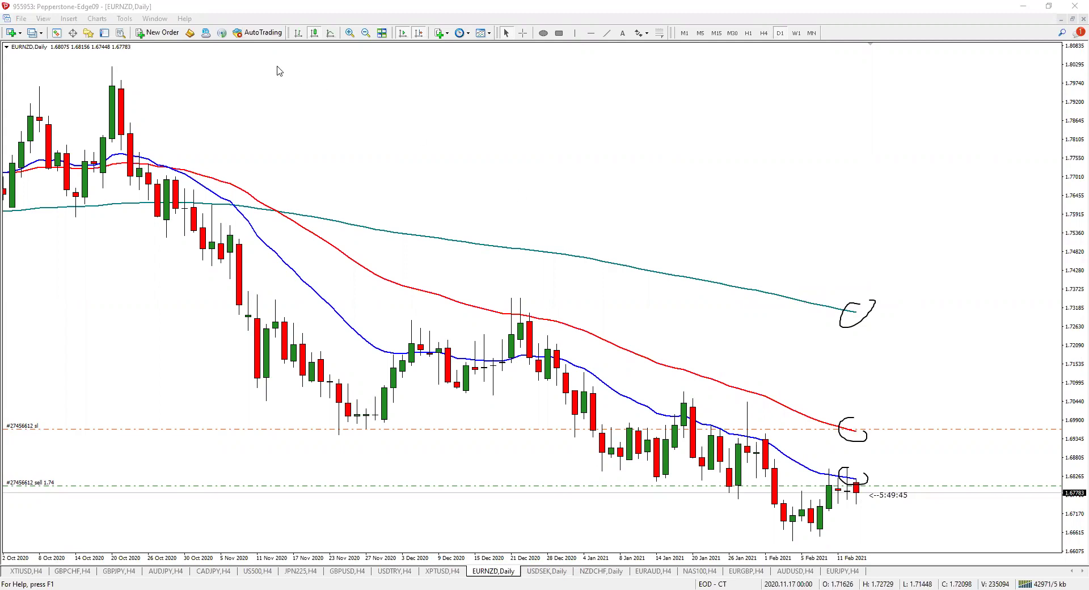
Draw a yellow rectangle over the price zone at the mid-January lows, extending past the latest candle
{"action": "left_click", "coordinate": [560, 33]}
{"action": "left_click_drag", "start_coordinate": [638, 471], "coordinate": [928, 479]}
{"action": "middle_click", "coordinate": [771, 480]}
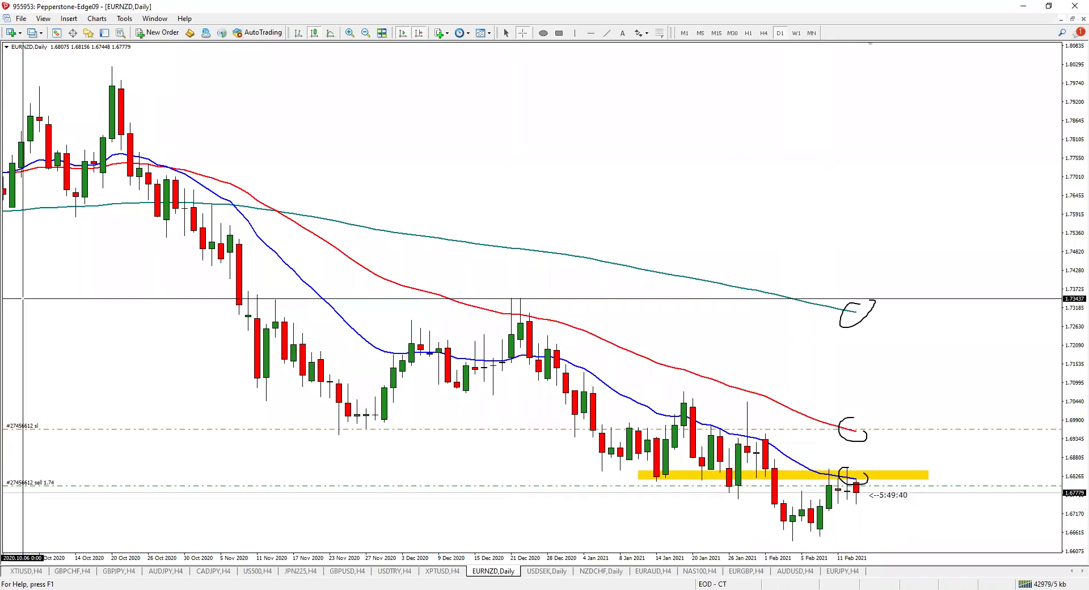
Clear the moving average circles, circle the latest candles touching the yellow zone, and clear that circle
{"action": "key", "text": "e"}
{"action": "mouse_move", "coordinate": [838, 477]}
{"action": "left_mouse_down"}
{"action": "mouse_move", "coordinate": [827, 479]}
{"action": "mouse_move", "coordinate": [854, 504]}
{"action": "mouse_move", "coordinate": [859, 468]}
{"action": "mouse_move", "coordinate": [840, 504]}
{"action": "mouse_move", "coordinate": [871, 466]}
{"action": "mouse_move", "coordinate": [842, 461]}
{"action": "mouse_move", "coordinate": [844, 483]}
{"action": "mouse_move", "coordinate": [858, 471]}
{"action": "left_mouse_up"}
{"action": "key", "text": "e"}
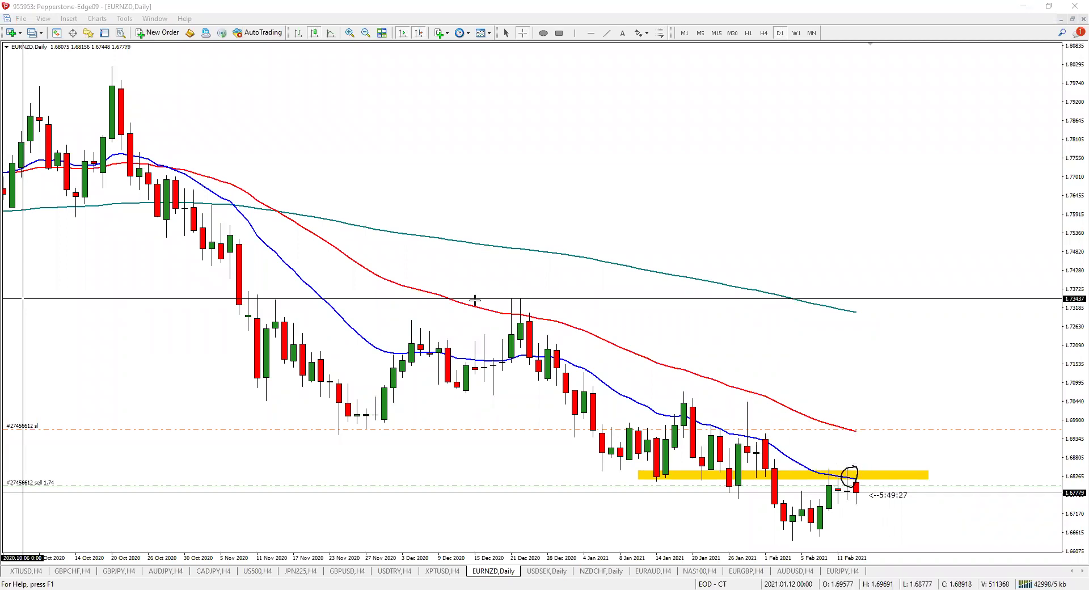
Switch EURNZD to H4, trace the decline from mid-January and the rebound into the yellow zone, and clear the annotations
{"action": "left_click", "coordinate": [763, 32]}
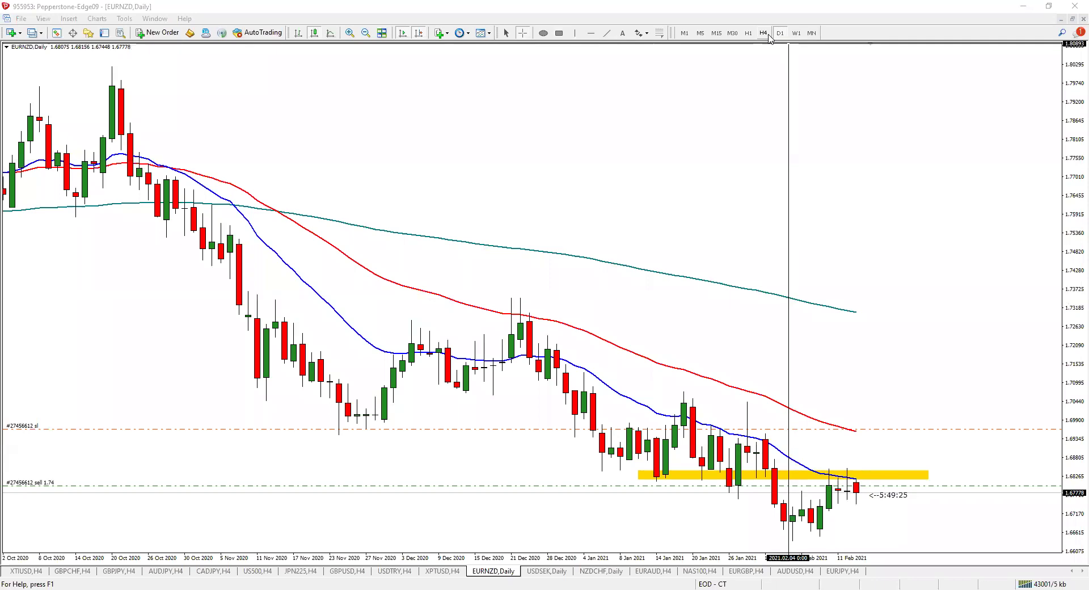
{"action": "left_click", "coordinate": [366, 33]}
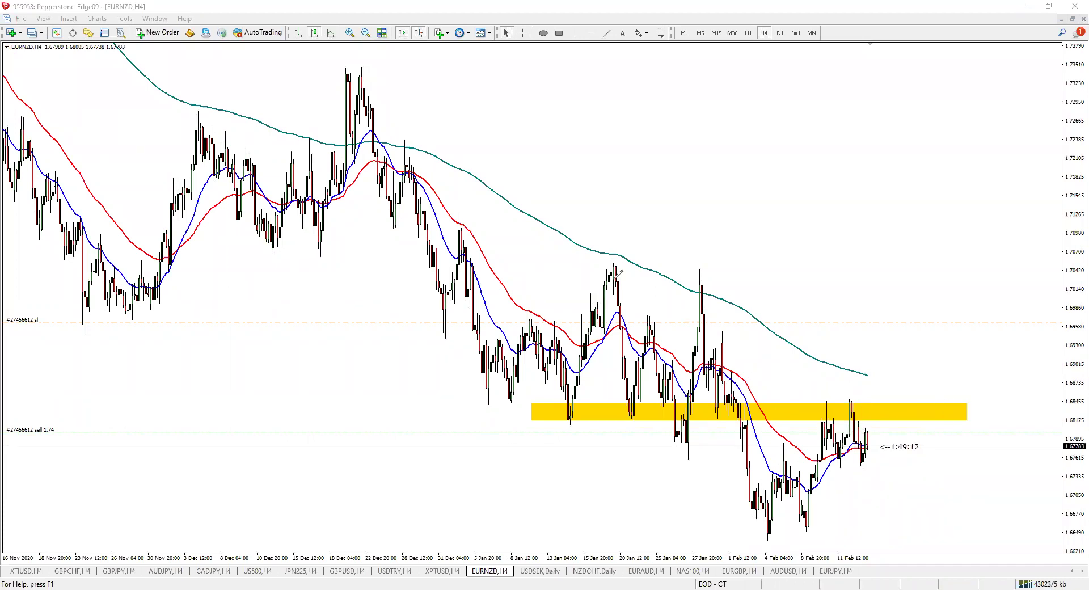
{"action": "mouse_move", "coordinate": [597, 263]}
{"action": "left_mouse_down"}
{"action": "mouse_move", "coordinate": [728, 452]}
{"action": "mouse_move", "coordinate": [761, 525]}
{"action": "mouse_move", "coordinate": [834, 417]}
{"action": "left_mouse_up"}
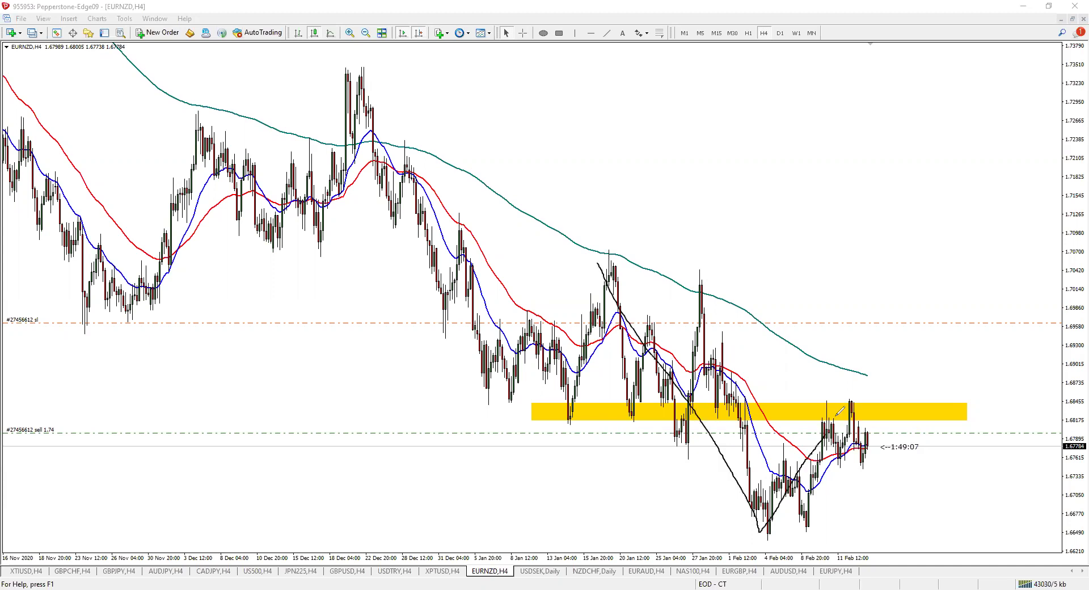
{"action": "mouse_move", "coordinate": [664, 404]}
{"action": "left_mouse_down"}
{"action": "mouse_move", "coordinate": [680, 400]}
{"action": "mouse_move", "coordinate": [696, 420]}
{"action": "left_mouse_up"}
{"action": "key", "text": "Escape"}
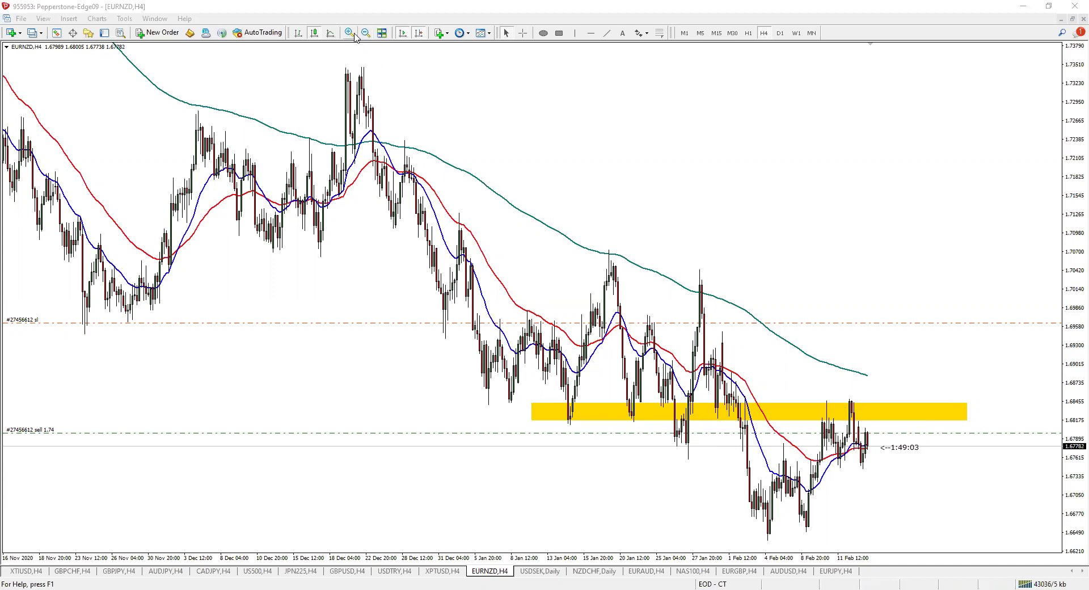
Circle the 10 February zone test, mark the second test's high and the levels beneath it, and clear the annotations
{"action": "left_click", "coordinate": [349, 32]}
{"action": "mouse_move", "coordinate": [783, 338]}
{"action": "left_mouse_down"}
{"action": "mouse_move", "coordinate": [779, 397]}
{"action": "mouse_move", "coordinate": [782, 347]}
{"action": "mouse_move", "coordinate": [830, 392]}
{"action": "mouse_move", "coordinate": [868, 397]}
{"action": "left_mouse_up"}
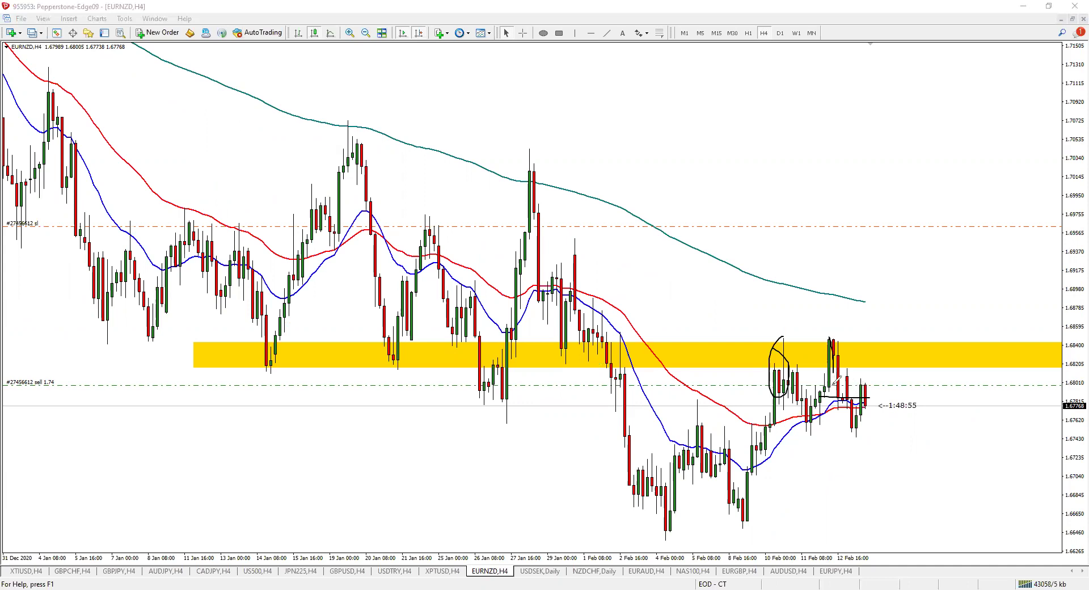
{"action": "left_click_drag", "start_coordinate": [830, 385], "coordinate": [881, 386]}
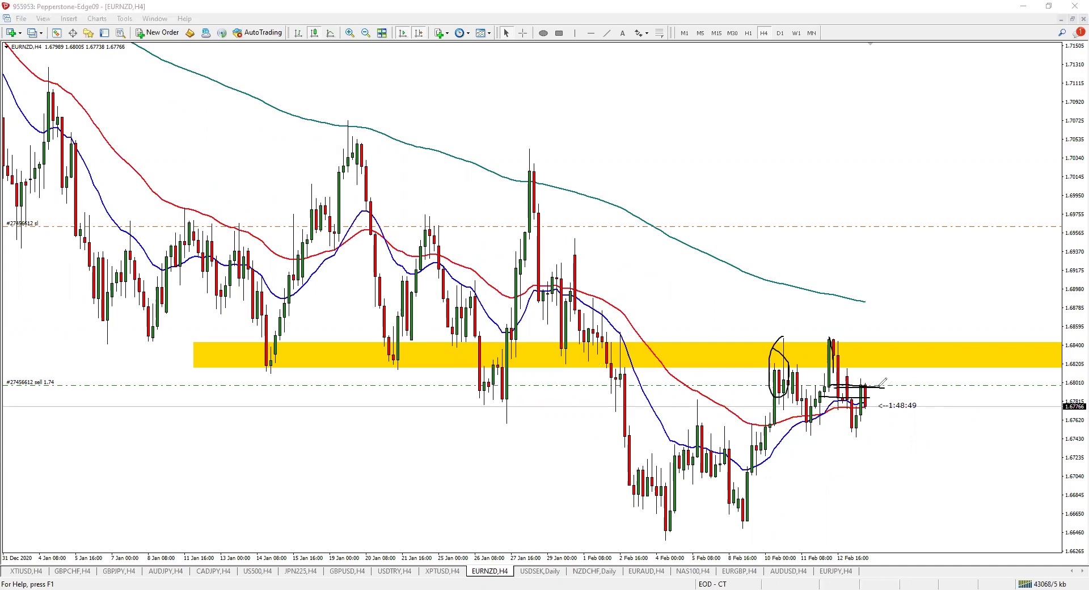
{"action": "mouse_move", "coordinate": [574, 237]}
{"action": "left_mouse_down"}
{"action": "mouse_move", "coordinate": [593, 267]}
{"action": "mouse_move", "coordinate": [560, 234]}
{"action": "left_mouse_up"}
{"action": "key", "text": "e"}
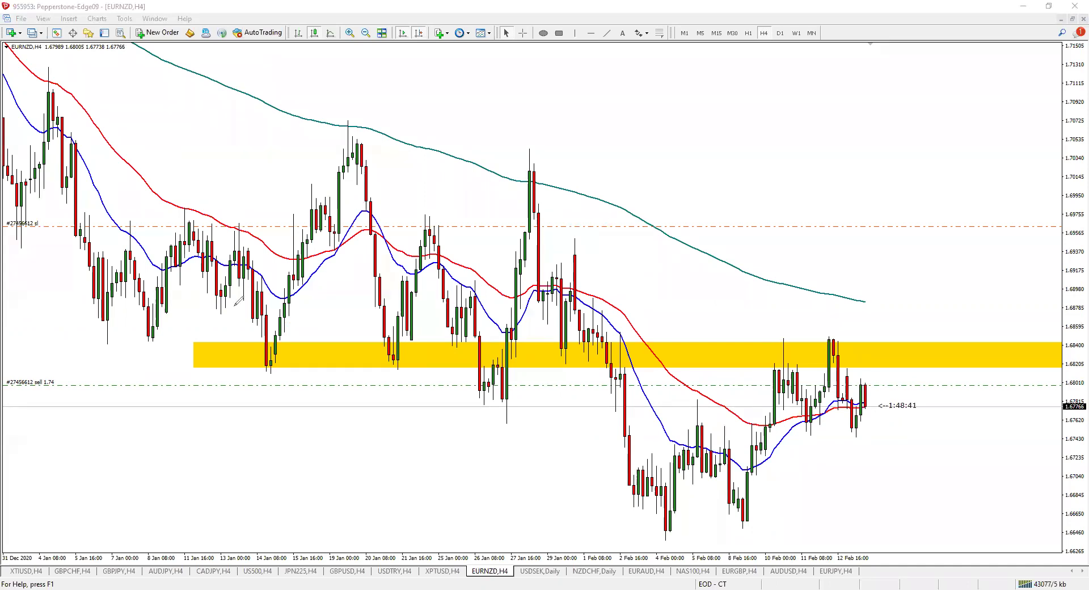
Mark the sell entry level and a stop level above the zone, sketch the projected drop with an arrow, and clear everything
{"action": "left_click_drag", "start_coordinate": [819, 385], "coordinate": [889, 383]}
{"action": "left_click_drag", "start_coordinate": [752, 324], "coordinate": [895, 331]}
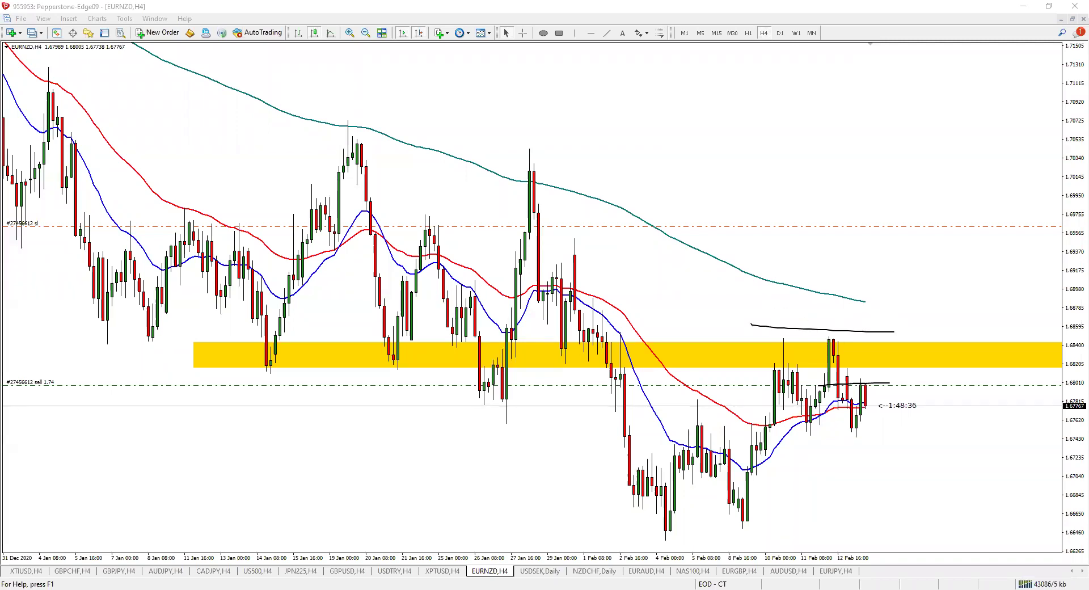
{"action": "mouse_move", "coordinate": [862, 409]}
{"action": "left_mouse_down"}
{"action": "mouse_move", "coordinate": [857, 316]}
{"action": "mouse_move", "coordinate": [900, 332]}
{"action": "mouse_move", "coordinate": [936, 504]}
{"action": "left_mouse_up"}
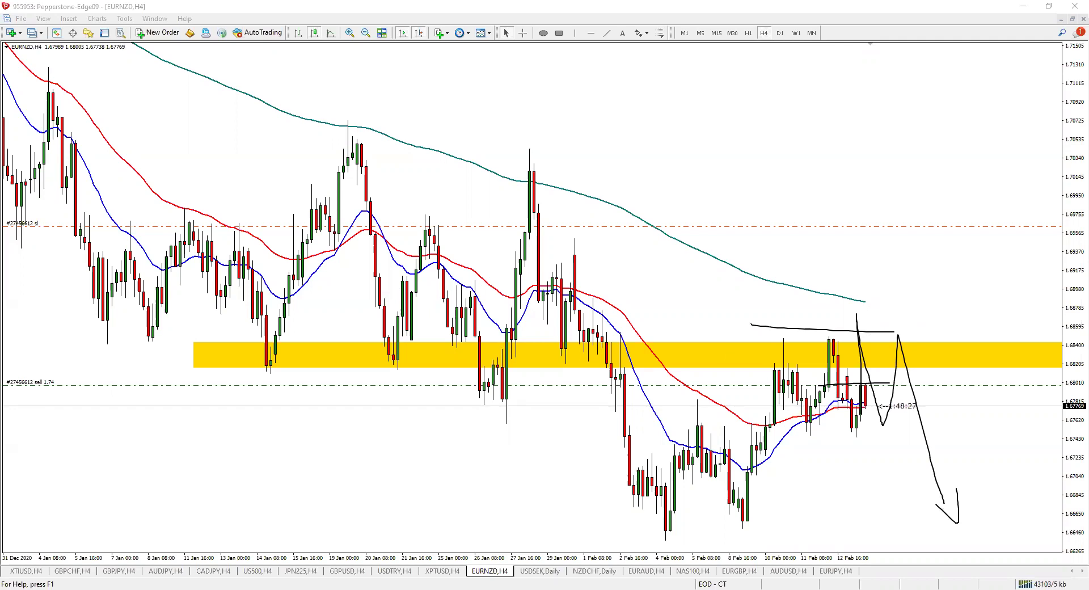
{"action": "key", "text": "e"}
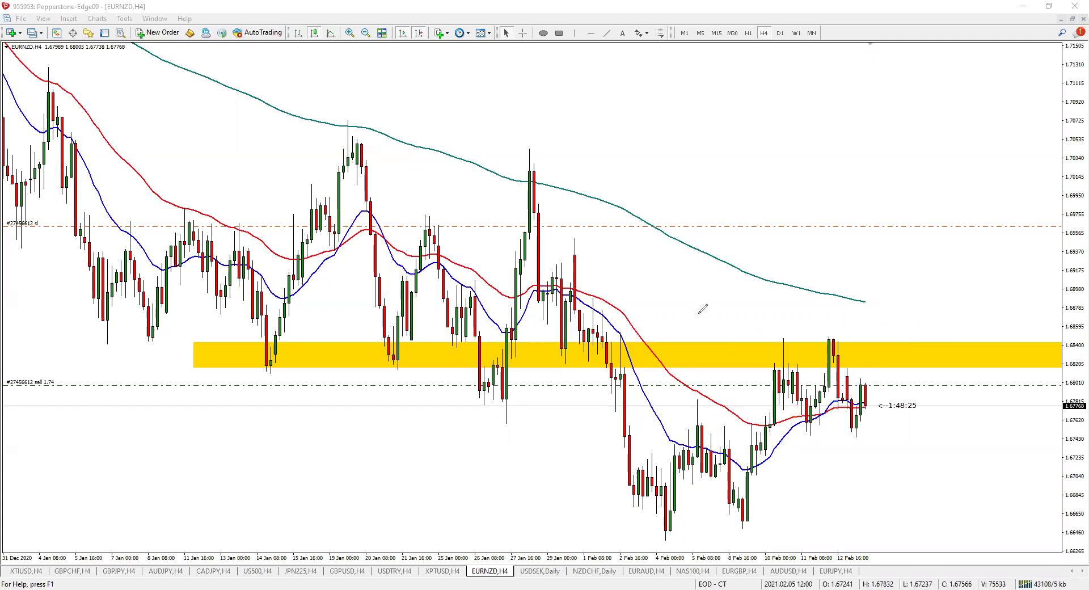
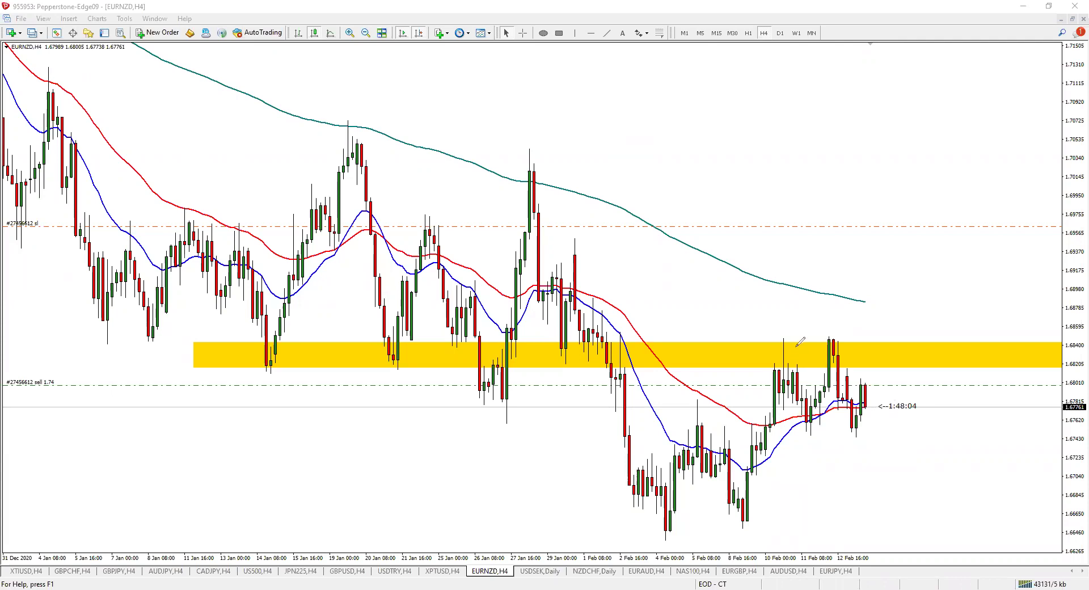
Trace the early-February drop and rebound, circle both touches of the yellow zone, and outline the second test with a level below
{"action": "mouse_move", "coordinate": [551, 315]}
{"action": "left_mouse_down"}
{"action": "mouse_move", "coordinate": [669, 507]}
{"action": "mouse_move", "coordinate": [794, 392]}
{"action": "left_mouse_up"}
{"action": "left_click_drag", "start_coordinate": [601, 345], "coordinate": [604, 365]}
{"action": "left_click_drag", "start_coordinate": [793, 341], "coordinate": [799, 378]}
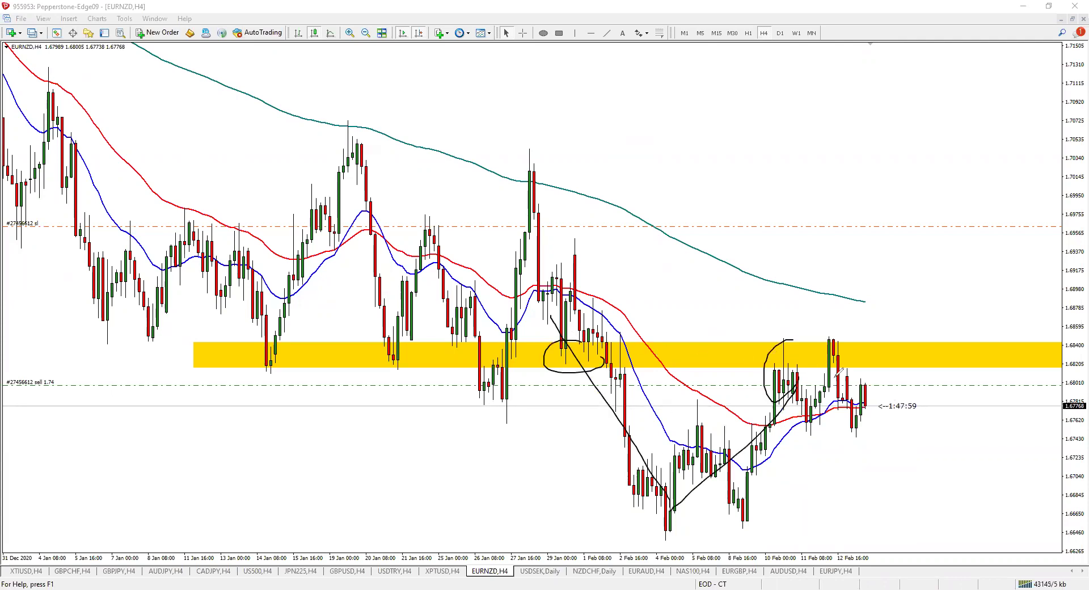
{"action": "mouse_move", "coordinate": [808, 422]}
{"action": "left_mouse_down"}
{"action": "mouse_move", "coordinate": [830, 338]}
{"action": "mouse_move", "coordinate": [843, 401]}
{"action": "mouse_move", "coordinate": [884, 401]}
{"action": "left_mouse_up"}
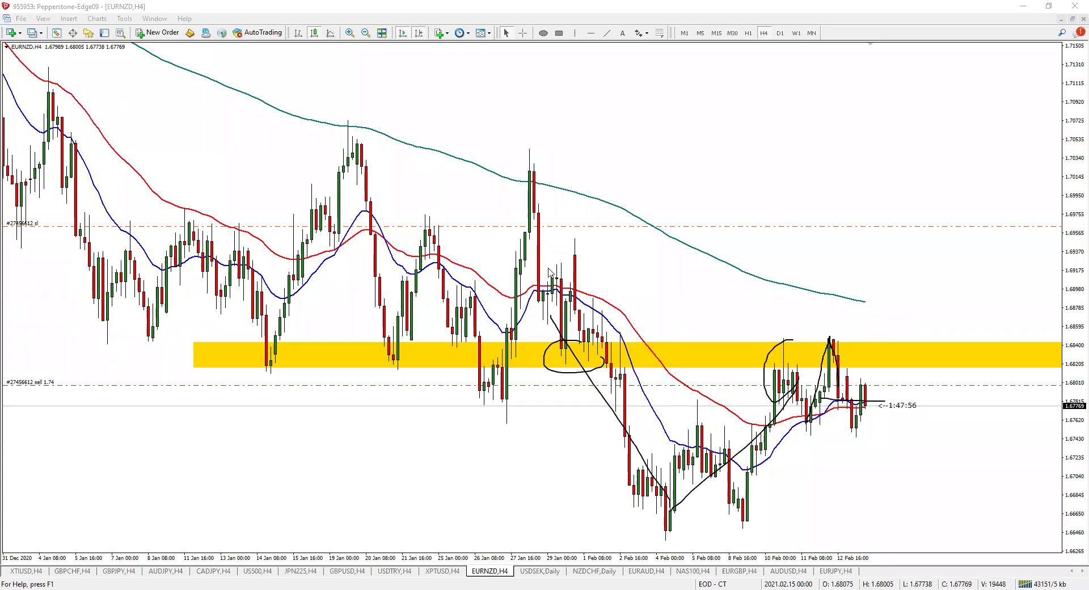
Add a Stochastic Oscillator to the EURNZD chart with %K period 14, %D period 3 and slowing 3
{"action": "left_click", "coordinate": [69, 18]}
{"action": "left_click", "coordinate": [165, 32]}
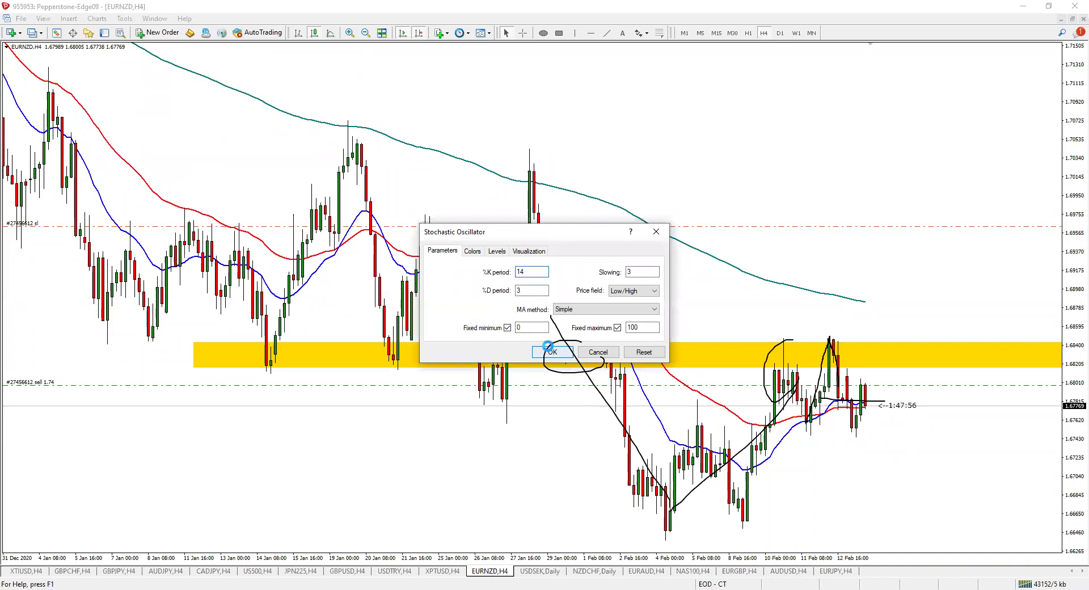
{"action": "left_click", "coordinate": [419, 354]}
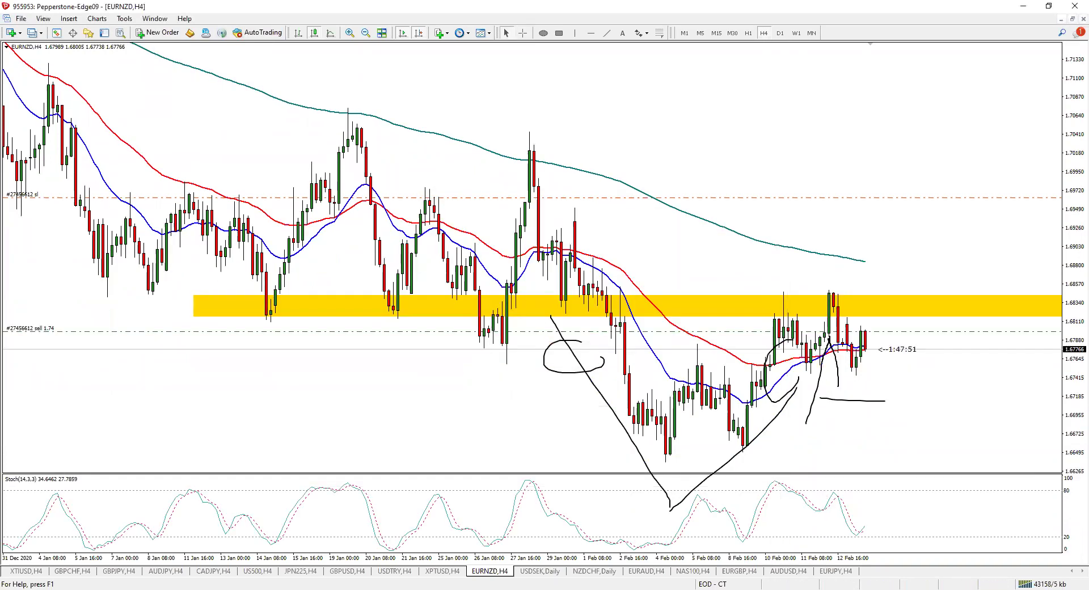
Draw a rising line over the two February price highs and a falling line over the matching stochastic peaks
{"action": "left_click_drag", "start_coordinate": [747, 330], "coordinate": [841, 283]}
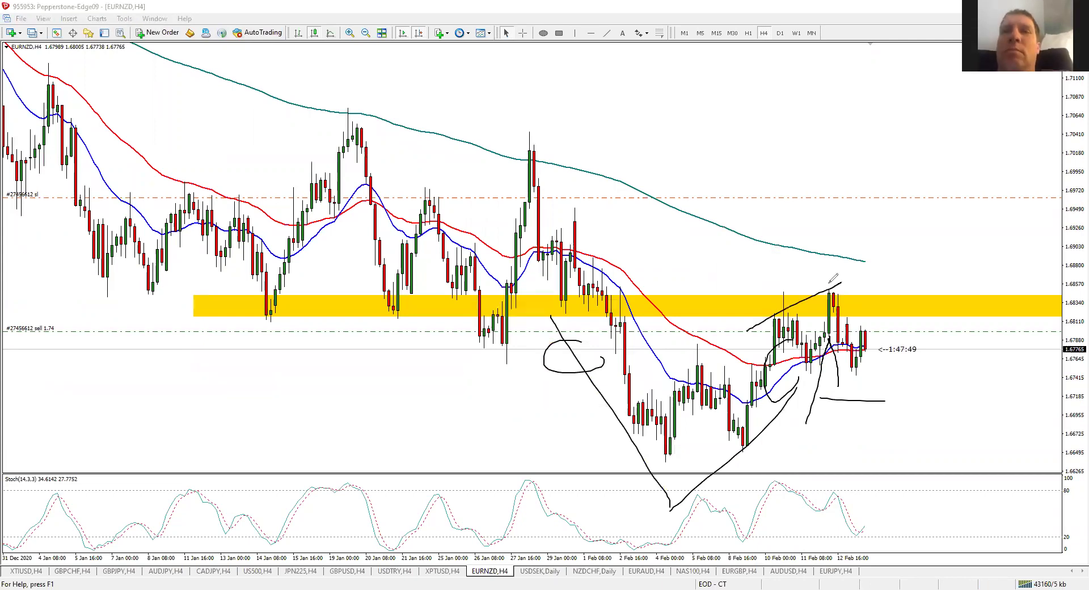
{"action": "left_click_drag", "start_coordinate": [772, 475], "coordinate": [859, 491]}
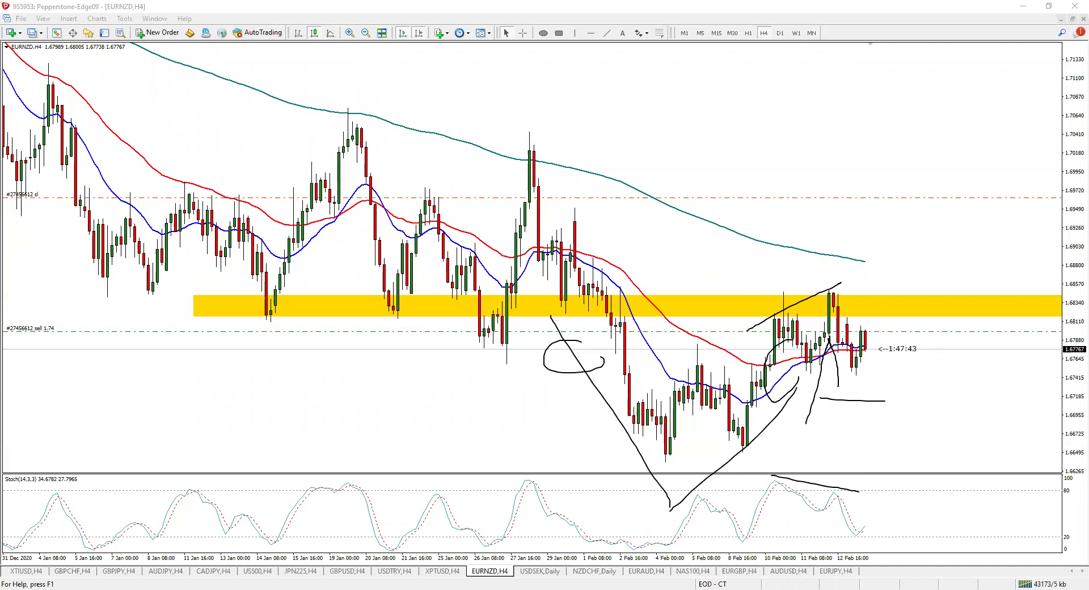
Clear the sketches, mark the late-January swing and a level above it, box the February price range at the yellow zone, and clear everything
{"action": "key", "text": "e"}
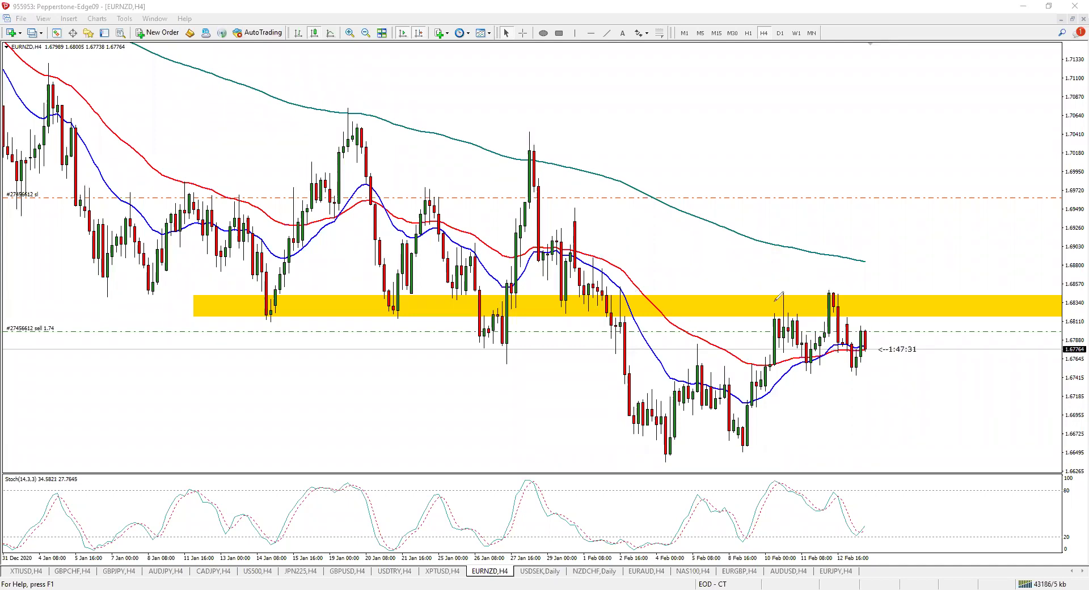
{"action": "mouse_move", "coordinate": [779, 295]}
{"action": "left_mouse_down"}
{"action": "mouse_move", "coordinate": [874, 376]}
{"action": "mouse_move", "coordinate": [770, 360]}
{"action": "mouse_move", "coordinate": [782, 309]}
{"action": "mouse_move", "coordinate": [619, 287]}
{"action": "mouse_move", "coordinate": [601, 207]}
{"action": "mouse_move", "coordinate": [571, 195]}
{"action": "mouse_move", "coordinate": [573, 207]}
{"action": "left_mouse_up"}
{"action": "mouse_move", "coordinate": [521, 162]}
{"action": "left_mouse_down"}
{"action": "mouse_move", "coordinate": [527, 189]}
{"action": "mouse_move", "coordinate": [582, 209]}
{"action": "mouse_move", "coordinate": [949, 188]}
{"action": "left_mouse_up"}
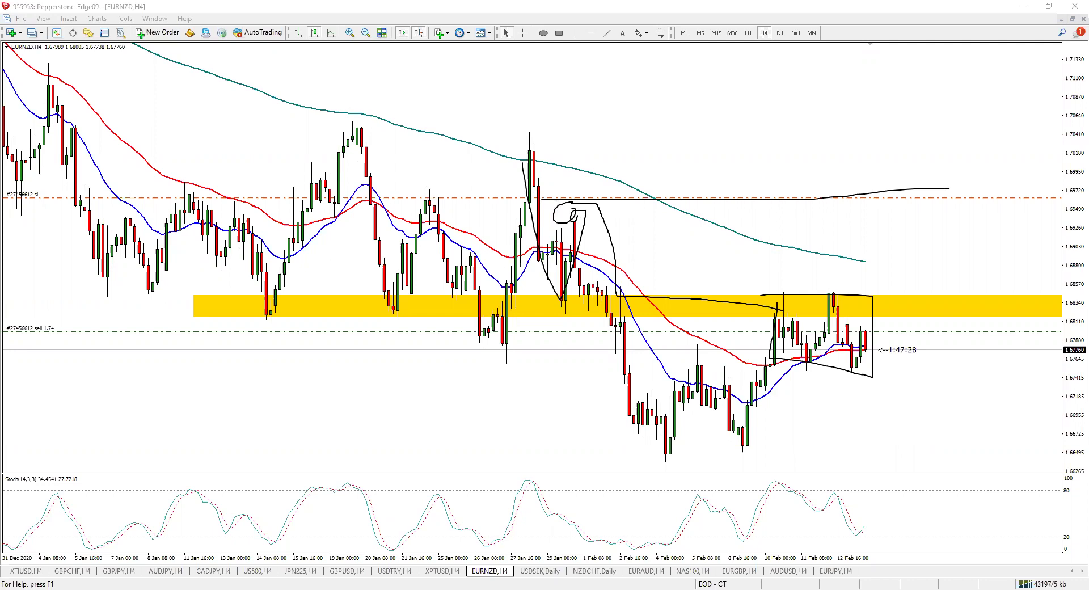
{"action": "key", "text": "Escape"}
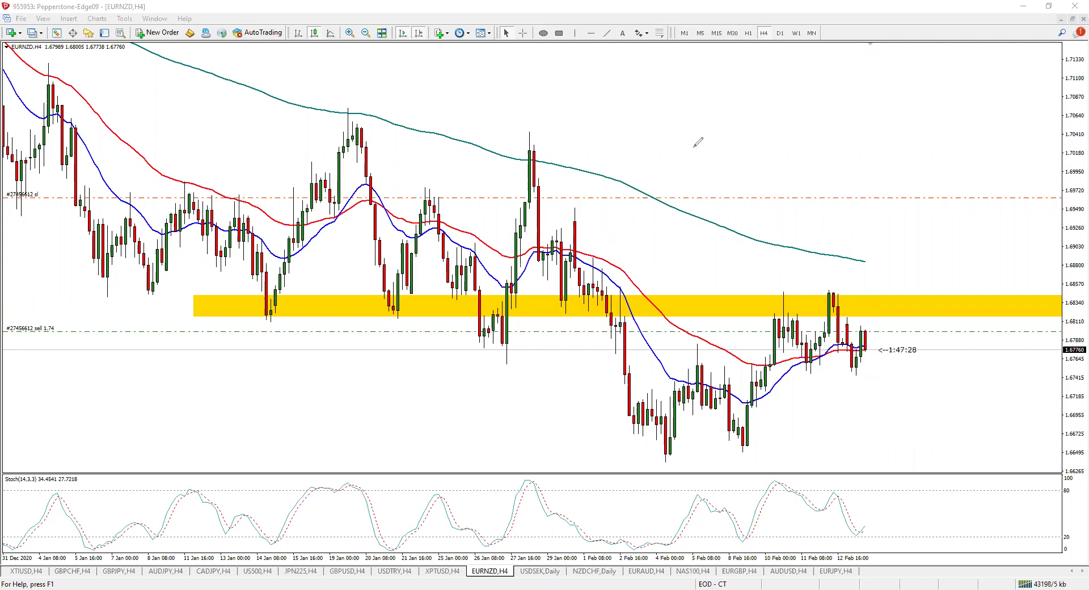
Examine the EURNZD daily chart over a longer history, with the order levels in view
{"action": "left_click", "coordinate": [779, 32]}
{"action": "left_click", "coordinate": [366, 32]}
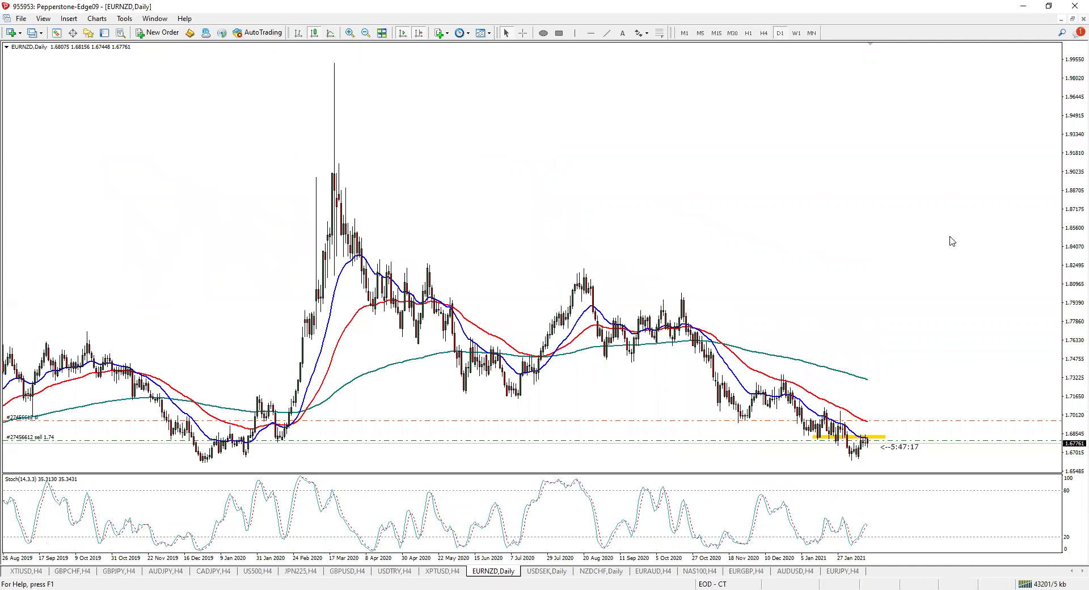
{"action": "left_click", "coordinate": [796, 32]}
{"action": "left_click", "coordinate": [779, 32]}
{"action": "left_click_drag", "start_coordinate": [1075, 253], "coordinate": [1074, 281]}
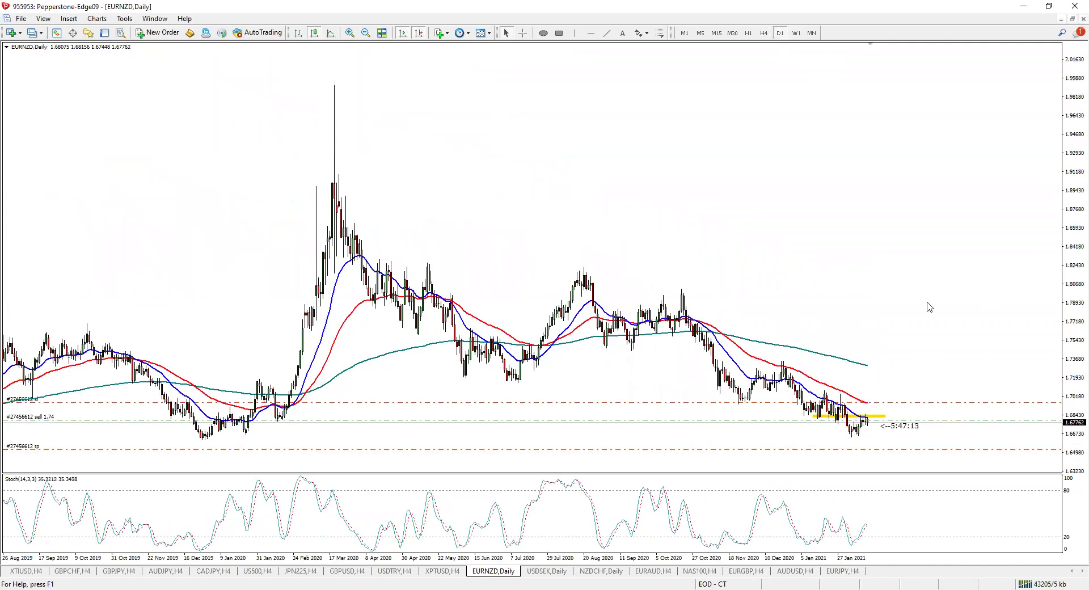
Compare the EURNZD weekly and daily charts, inspect the daily price levels with the crosshair, and return to the H4 timeframe
{"action": "left_click", "coordinate": [796, 33]}
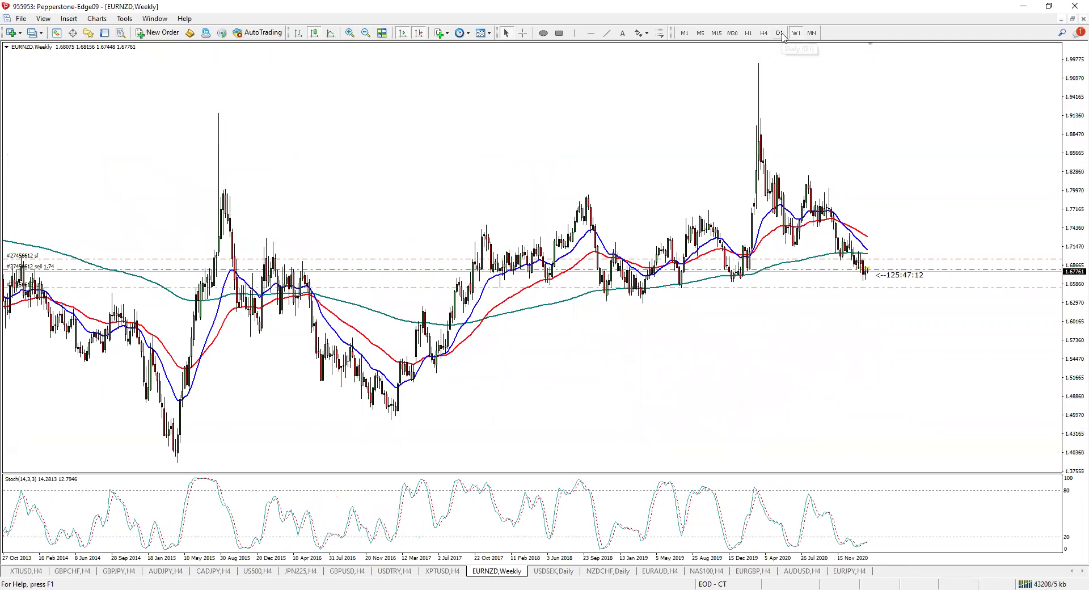
{"action": "left_click", "coordinate": [779, 32]}
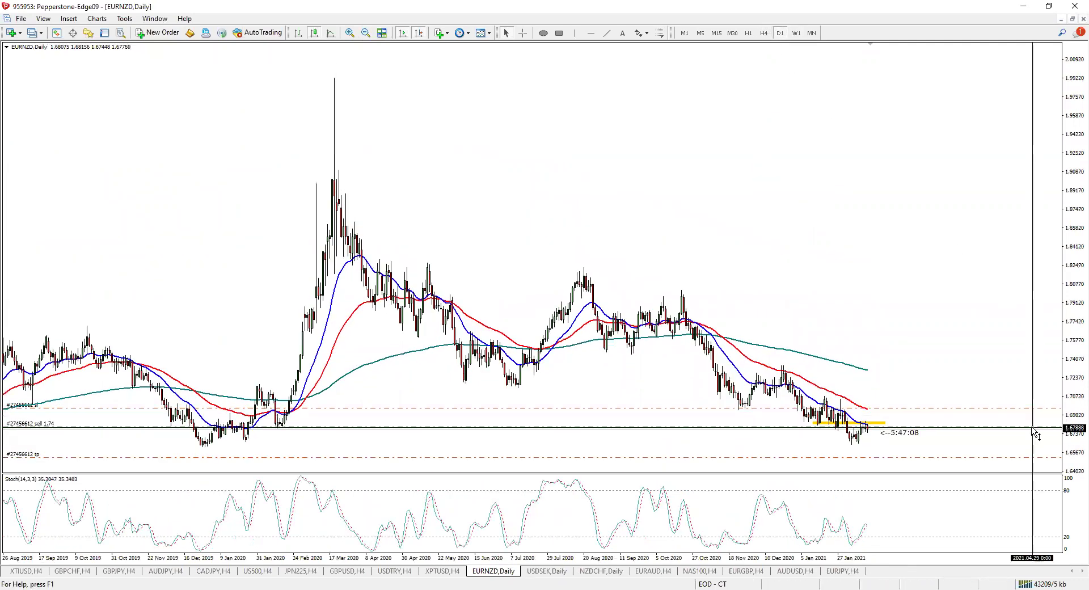
{"action": "middle_click", "coordinate": [1033, 426]}
{"action": "left_click_drag", "start_coordinate": [1033, 425], "coordinate": [946, 457]}
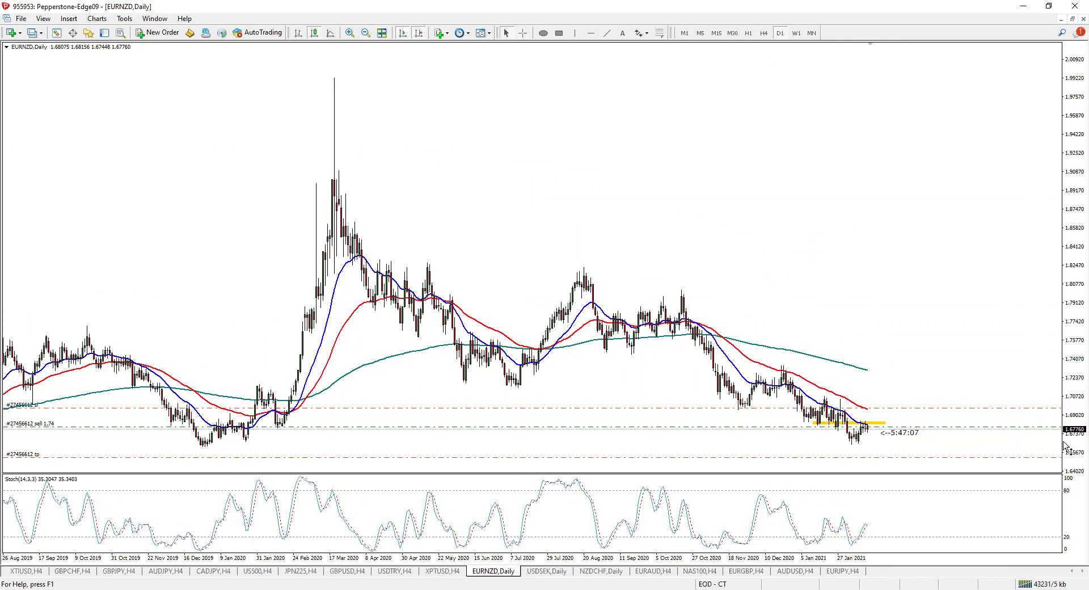
{"action": "left_click", "coordinate": [763, 33]}
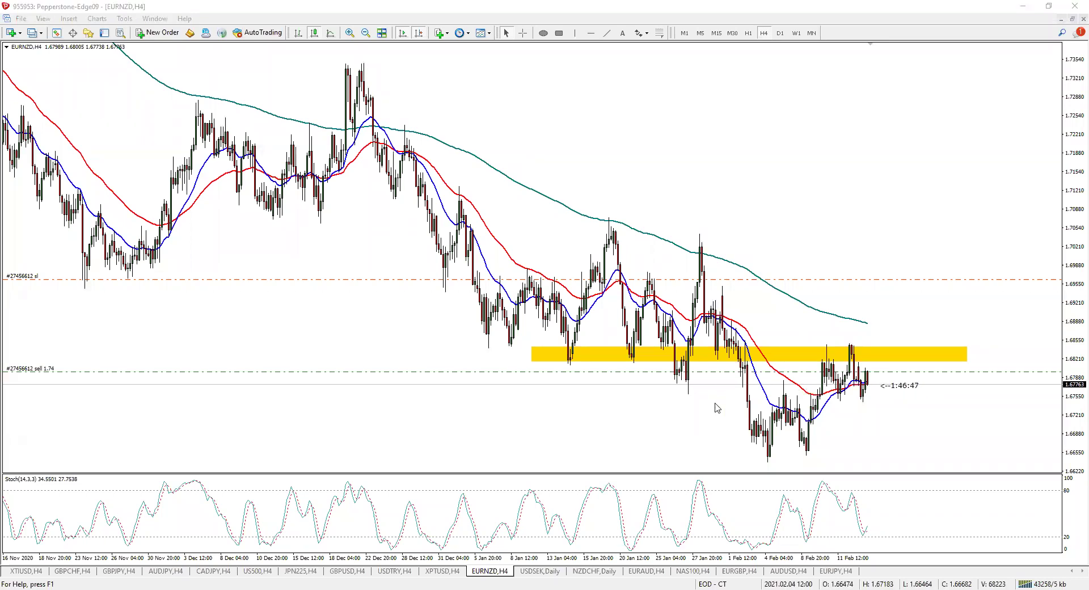
Open the USDSEK daily chart, trace its downward swings from June, and highlight the early-November to early-January decline with a yellow rectangle
{"action": "left_click", "coordinate": [540, 571]}
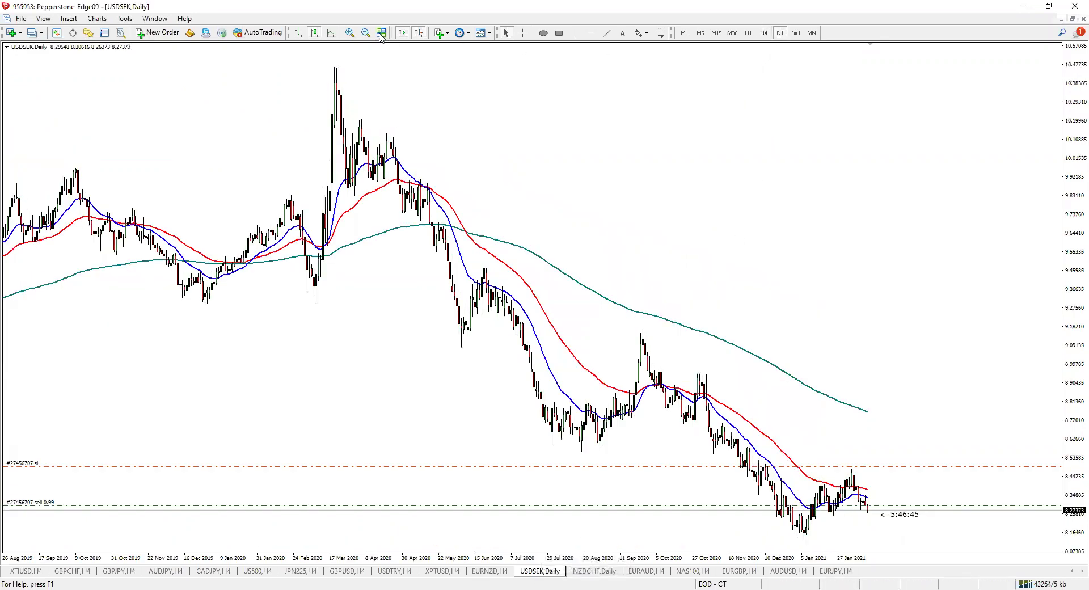
{"action": "left_click", "coordinate": [350, 33]}
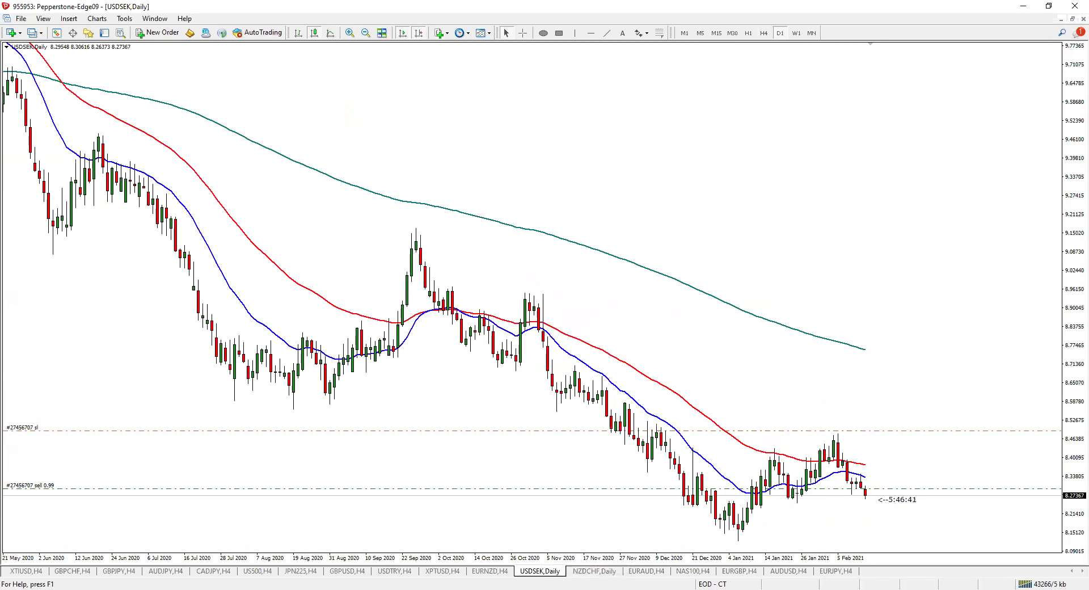
{"action": "mouse_move", "coordinate": [114, 126]}
{"action": "left_mouse_down"}
{"action": "mouse_move", "coordinate": [167, 218]}
{"action": "mouse_move", "coordinate": [401, 281]}
{"action": "mouse_move", "coordinate": [578, 432]}
{"action": "mouse_move", "coordinate": [590, 457]}
{"action": "left_mouse_up"}
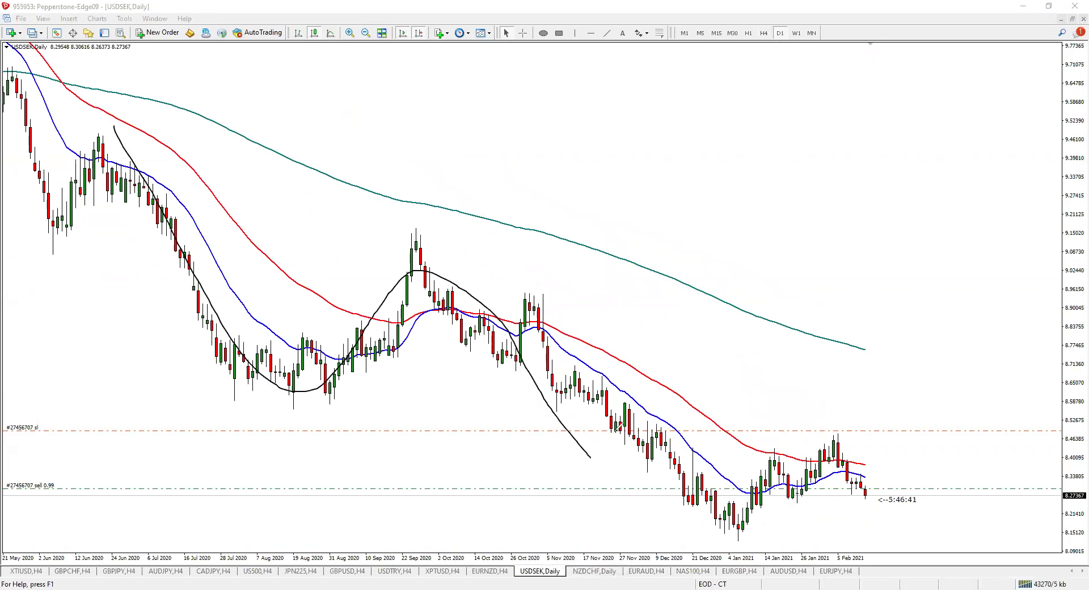
{"action": "mouse_move", "coordinate": [537, 345]}
{"action": "left_mouse_down"}
{"action": "mouse_move", "coordinate": [600, 438]}
{"action": "mouse_move", "coordinate": [696, 516]}
{"action": "mouse_move", "coordinate": [744, 533]}
{"action": "mouse_move", "coordinate": [673, 412]}
{"action": "mouse_move", "coordinate": [550, 350]}
{"action": "mouse_move", "coordinate": [756, 547]}
{"action": "left_mouse_up"}
{"action": "key", "text": "Escape"}
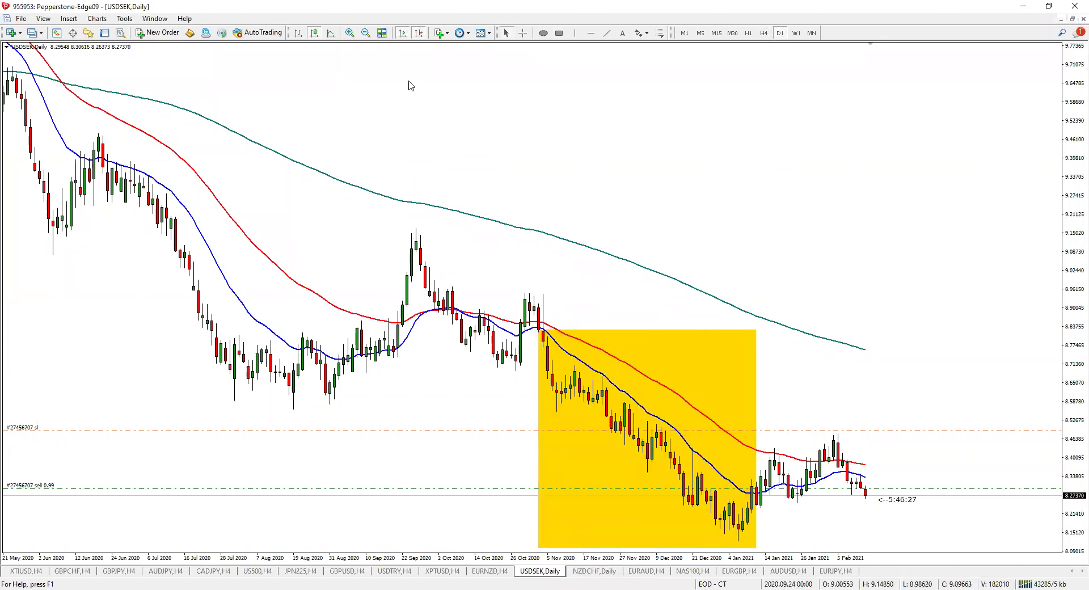
Switch USDSEK to the H4 timeframe and bring the whole highlighted decline into view
{"action": "left_click", "coordinate": [350, 37]}
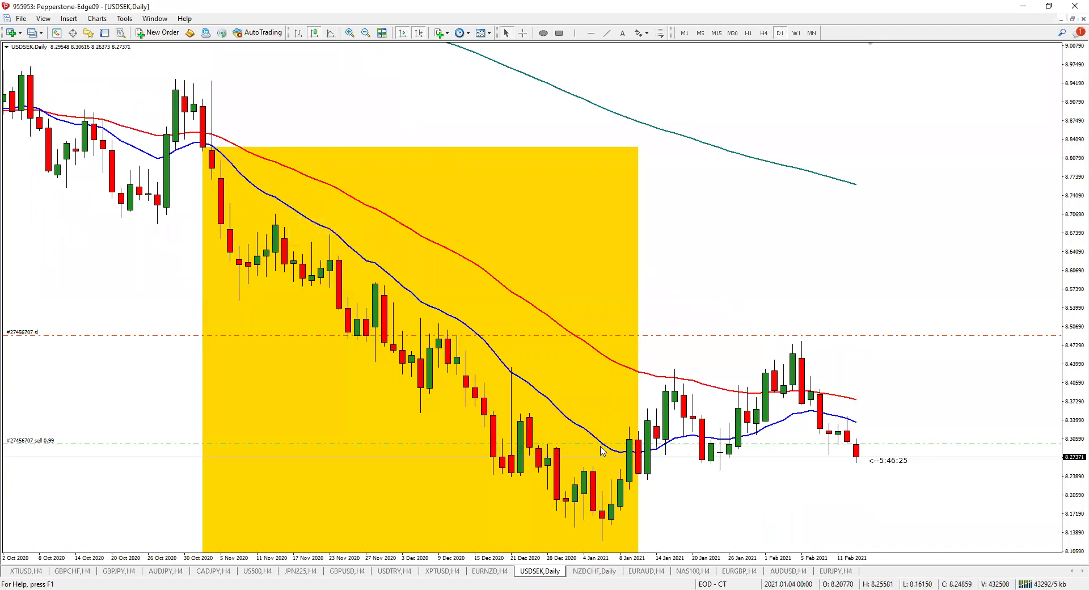
{"action": "left_click", "coordinate": [765, 33]}
{"action": "left_click", "coordinate": [350, 33]}
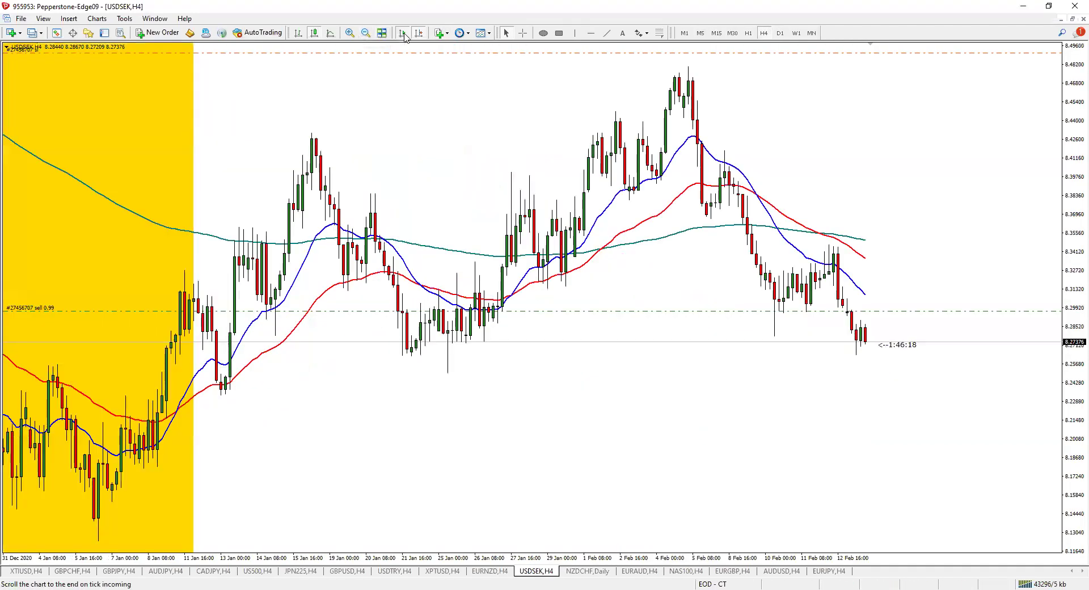
{"action": "left_click", "coordinate": [350, 33]}
{"action": "left_click", "coordinate": [366, 32]}
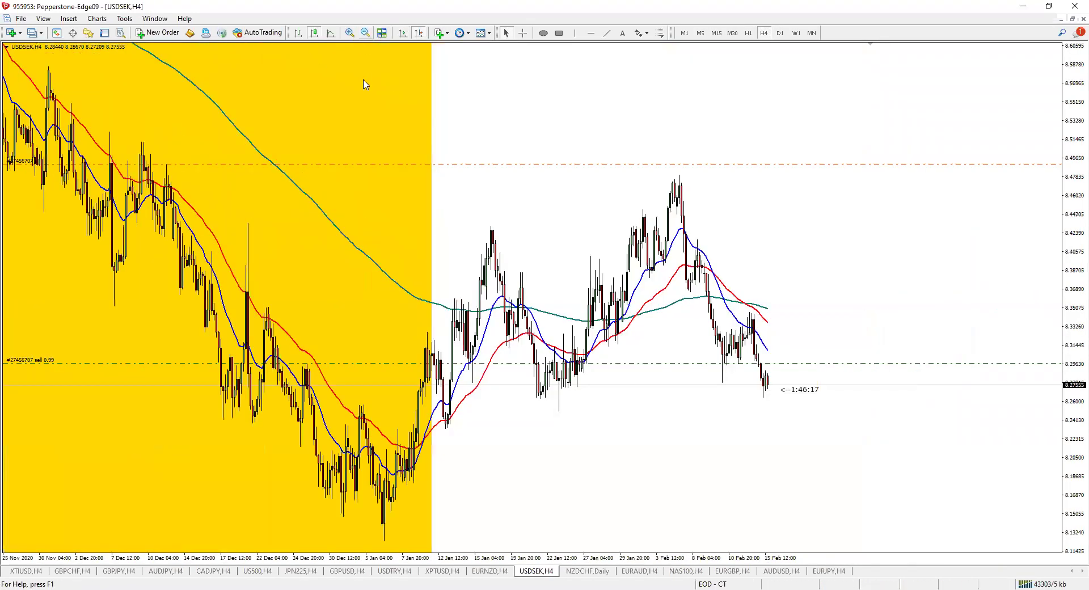
{"action": "scroll", "coordinate": [618, 125], "scroll_direction": "up", "scroll_amount": 5}
Add a Stochastic Oscillator to the USDSEK H4 chart with %K period 14, %D period 3 and slowing 3
{"action": "left_click", "coordinate": [69, 18]}
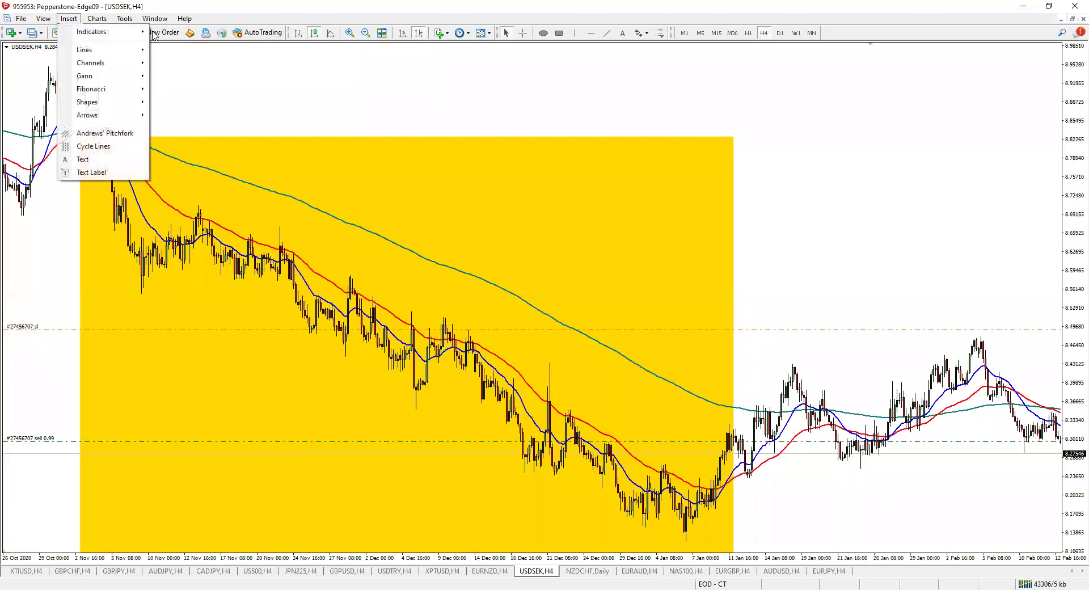
{"action": "left_click", "coordinate": [156, 35]}
{"action": "left_click", "coordinate": [69, 18]}
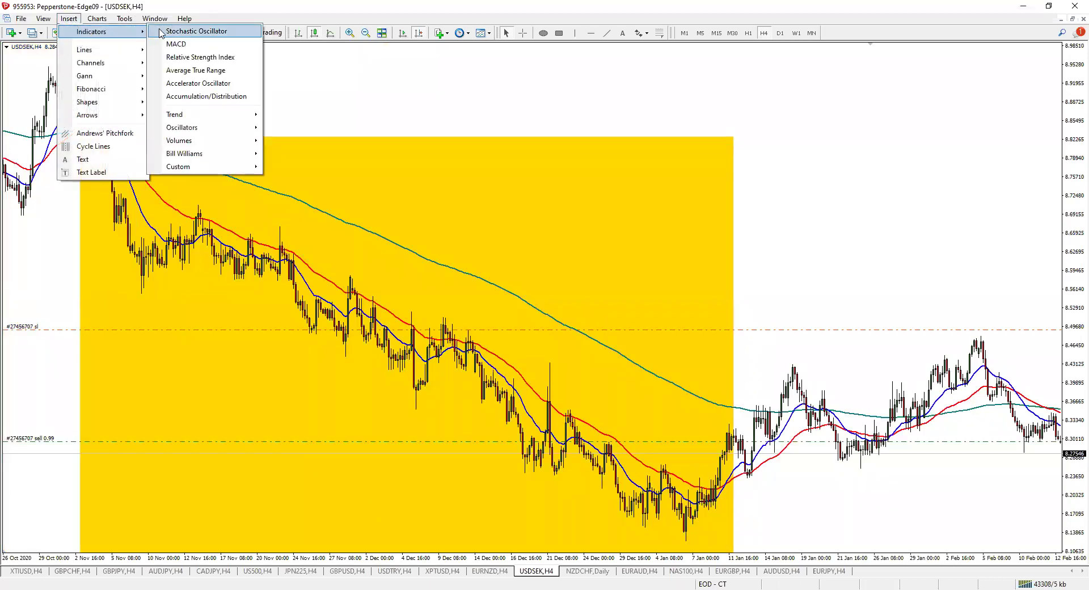
{"action": "left_click", "coordinate": [162, 32]}
{"action": "left_click", "coordinate": [550, 350]}
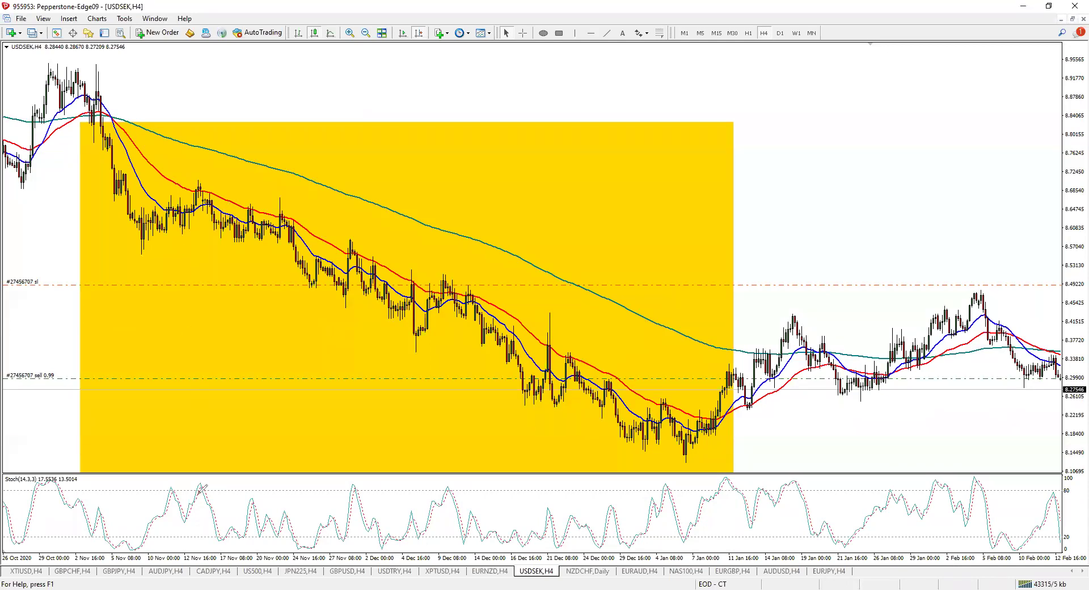
Circle three overbought stochastic peaks from mid-November to early December and mark the matching price pullbacks to the moving averages
{"action": "left_click_drag", "start_coordinate": [202, 475], "coordinate": [199, 477]}
{"action": "mouse_move", "coordinate": [135, 199]}
{"action": "left_mouse_down"}
{"action": "mouse_move", "coordinate": [181, 203]}
{"action": "mouse_move", "coordinate": [328, 287]}
{"action": "left_mouse_up"}
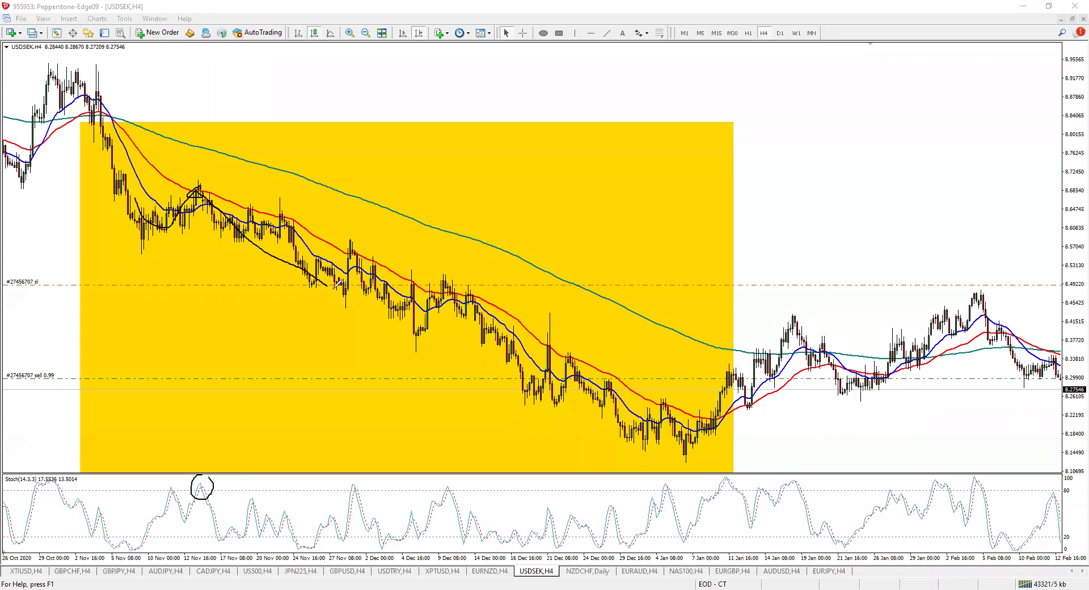
{"action": "left_click_drag", "start_coordinate": [355, 248], "coordinate": [358, 252]}
{"action": "mouse_move", "coordinate": [363, 483]}
{"action": "left_mouse_down"}
{"action": "mouse_move", "coordinate": [347, 494]}
{"action": "mouse_move", "coordinate": [364, 493]}
{"action": "left_mouse_up"}
{"action": "left_click_drag", "start_coordinate": [434, 491], "coordinate": [457, 486]}
{"action": "left_click_drag", "start_coordinate": [453, 307], "coordinate": [467, 285]}
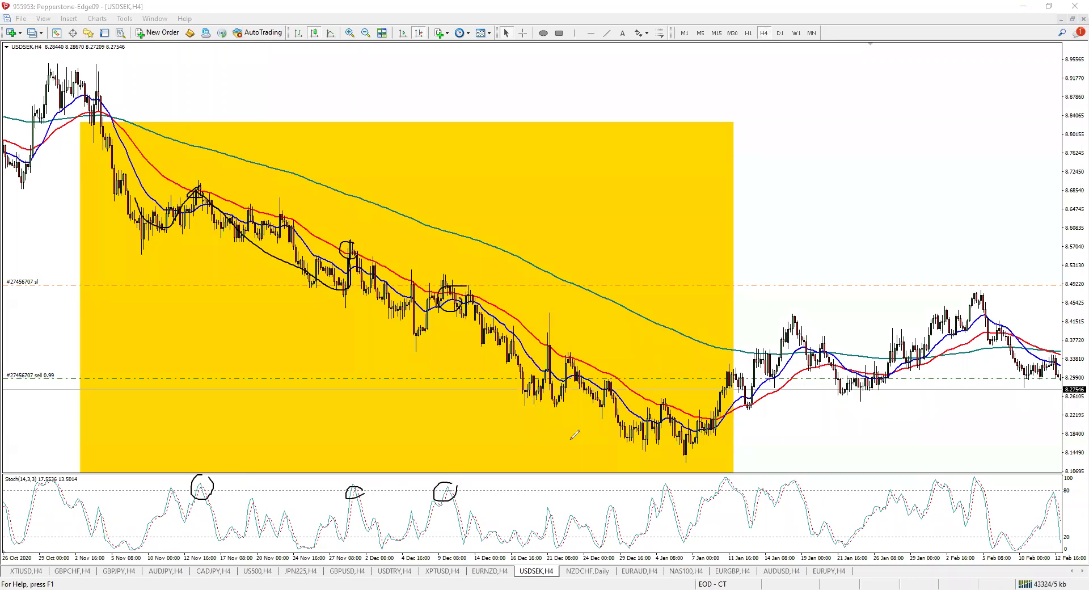
Circle the early-January stochastic peak and its pullback, outline the price break above the EMAs near 11 January, and clear the markings
{"action": "mouse_move", "coordinate": [671, 480]}
{"action": "left_mouse_down"}
{"action": "mouse_move", "coordinate": [656, 490]}
{"action": "mouse_move", "coordinate": [668, 481]}
{"action": "left_mouse_up"}
{"action": "left_click_drag", "start_coordinate": [660, 395], "coordinate": [653, 407]}
{"action": "mouse_move", "coordinate": [733, 351]}
{"action": "left_mouse_down"}
{"action": "mouse_move", "coordinate": [750, 405]}
{"action": "mouse_move", "coordinate": [737, 353]}
{"action": "left_mouse_up"}
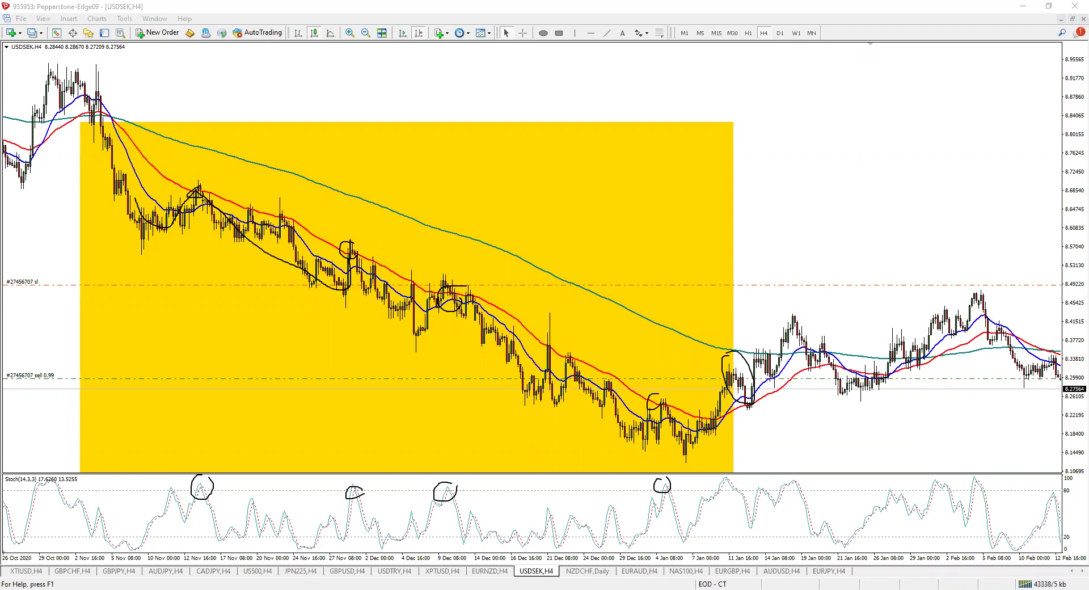
{"action": "key", "text": "Escape"}
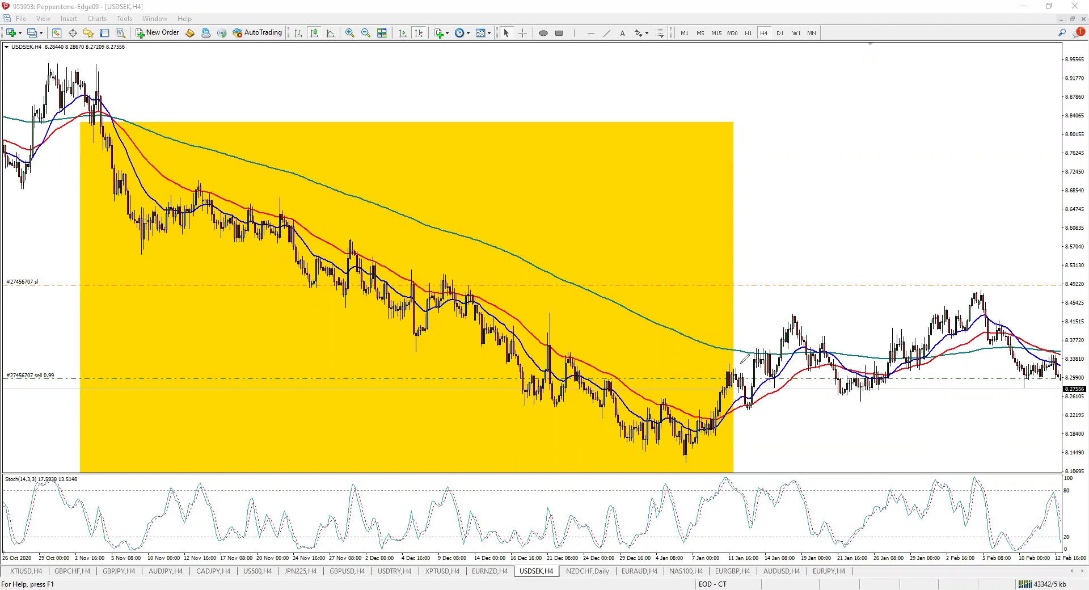
{"action": "mouse_move", "coordinate": [727, 356]}
{"action": "left_mouse_down"}
{"action": "mouse_move", "coordinate": [737, 397]}
{"action": "mouse_move", "coordinate": [740, 358]}
{"action": "left_mouse_up"}
{"action": "key", "text": "Escape"}
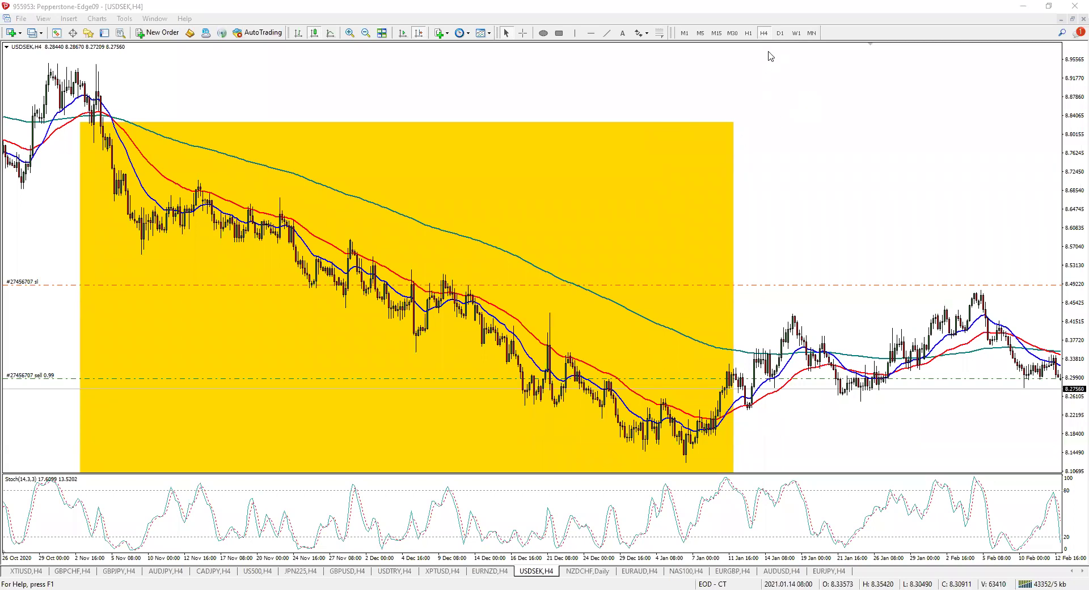
Switch USDSEK to the daily timeframe, zoomed in on the latest candles, and inspect the 12 January area with the crosshair
{"action": "left_click", "coordinate": [780, 32]}
{"action": "left_click_drag", "start_coordinate": [506, 73], "coordinate": [767, 153]}
{"action": "key", "text": "End"}
{"action": "key", "text": "plus"}
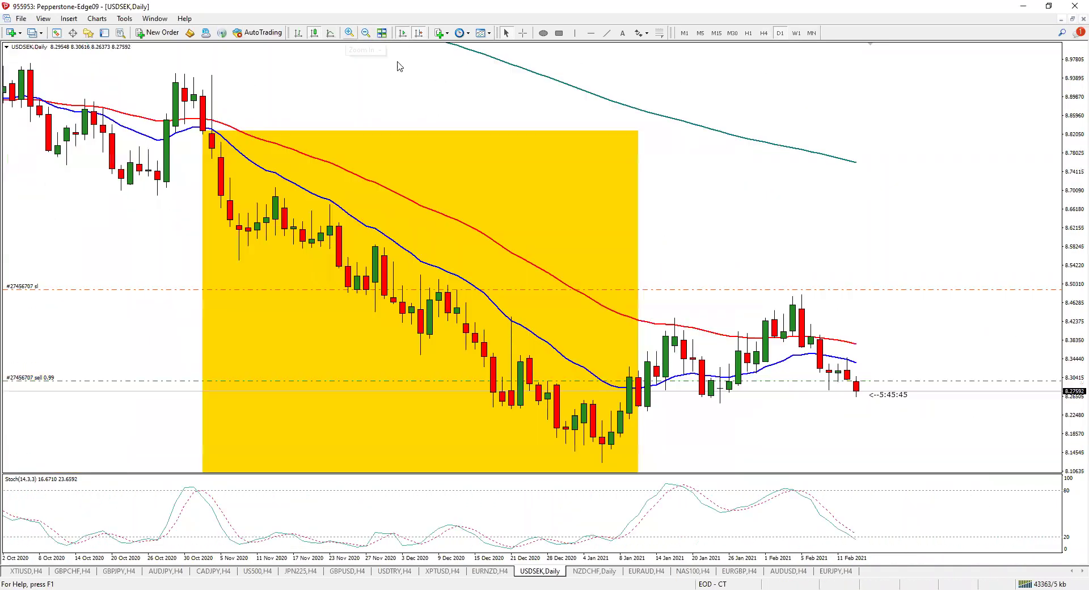
{"action": "middle_click", "coordinate": [639, 379]}
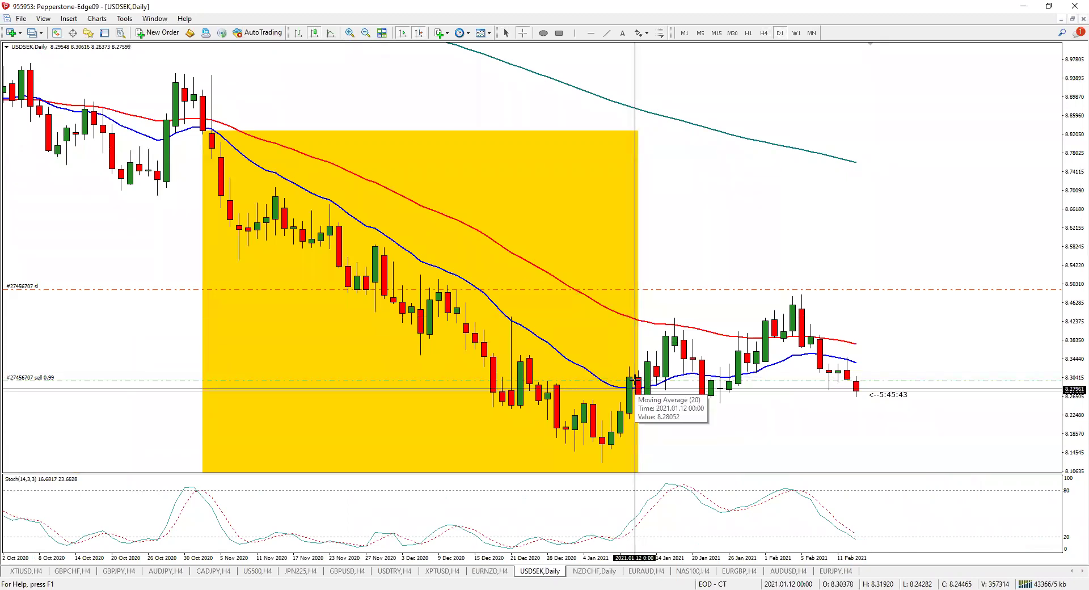
{"action": "mouse_move", "coordinate": [630, 378]}
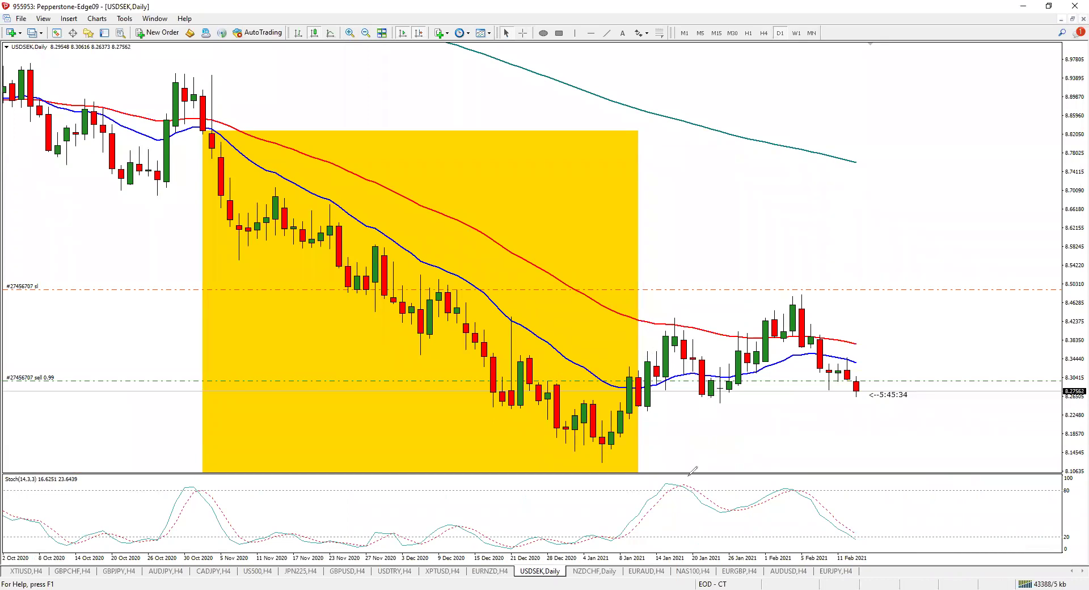
Circle the mid-January stochastic peak, mark the December high, sketch the January–February swings with a projected drop, and clear the markings
{"action": "mouse_move", "coordinate": [689, 473]}
{"action": "left_mouse_down"}
{"action": "mouse_move", "coordinate": [703, 485]}
{"action": "mouse_move", "coordinate": [684, 456]}
{"action": "left_mouse_up"}
{"action": "mouse_move", "coordinate": [680, 322]}
{"action": "left_mouse_down"}
{"action": "mouse_move", "coordinate": [670, 334]}
{"action": "mouse_move", "coordinate": [684, 335]}
{"action": "mouse_move", "coordinate": [688, 376]}
{"action": "mouse_move", "coordinate": [780, 325]}
{"action": "mouse_move", "coordinate": [861, 384]}
{"action": "mouse_move", "coordinate": [906, 440]}
{"action": "mouse_move", "coordinate": [984, 449]}
{"action": "left_mouse_up"}
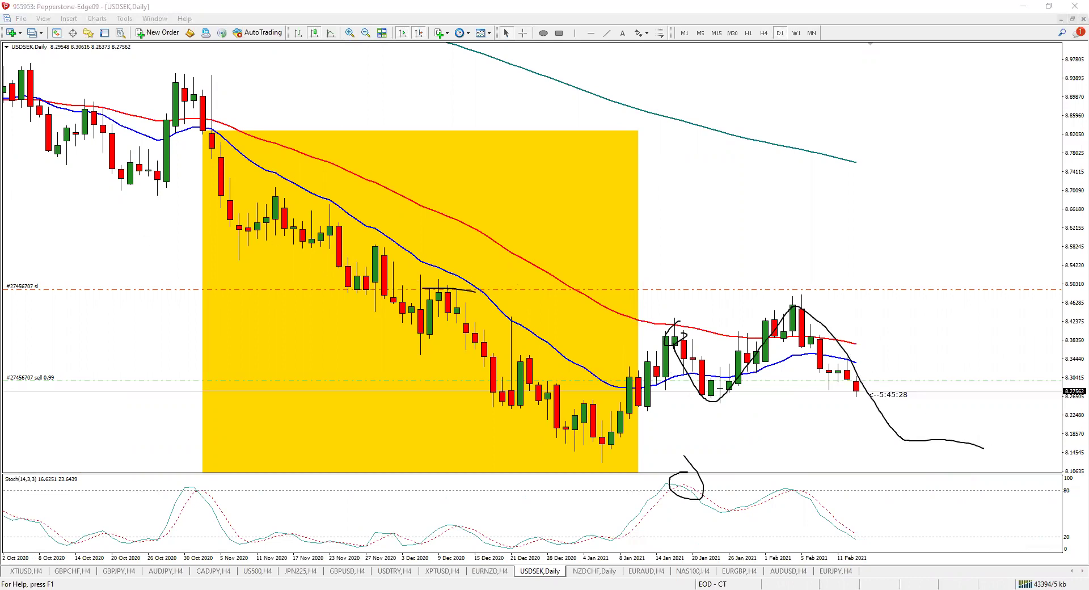
{"action": "key", "text": "e"}
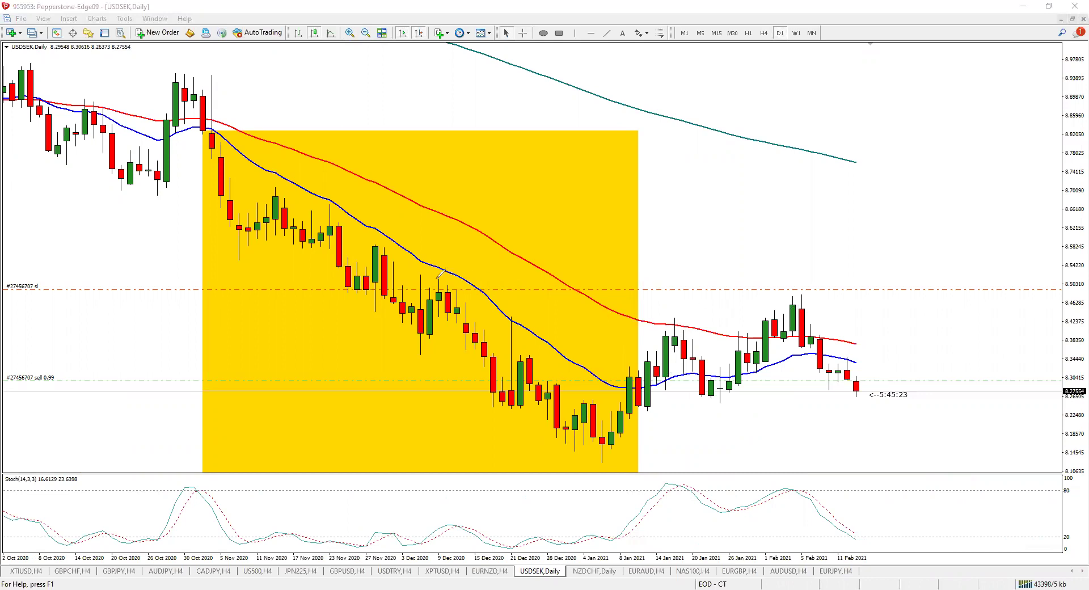
Draw a horizontal level from the early-December high, retrace the January–February swings with a projected fall, and clear the sketches
{"action": "left_click_drag", "start_coordinate": [422, 274], "coordinate": [898, 276]}
{"action": "mouse_move", "coordinate": [667, 320]}
{"action": "left_mouse_down"}
{"action": "mouse_move", "coordinate": [708, 384]}
{"action": "mouse_move", "coordinate": [763, 359]}
{"action": "mouse_move", "coordinate": [800, 297]}
{"action": "mouse_move", "coordinate": [908, 450]}
{"action": "left_mouse_up"}
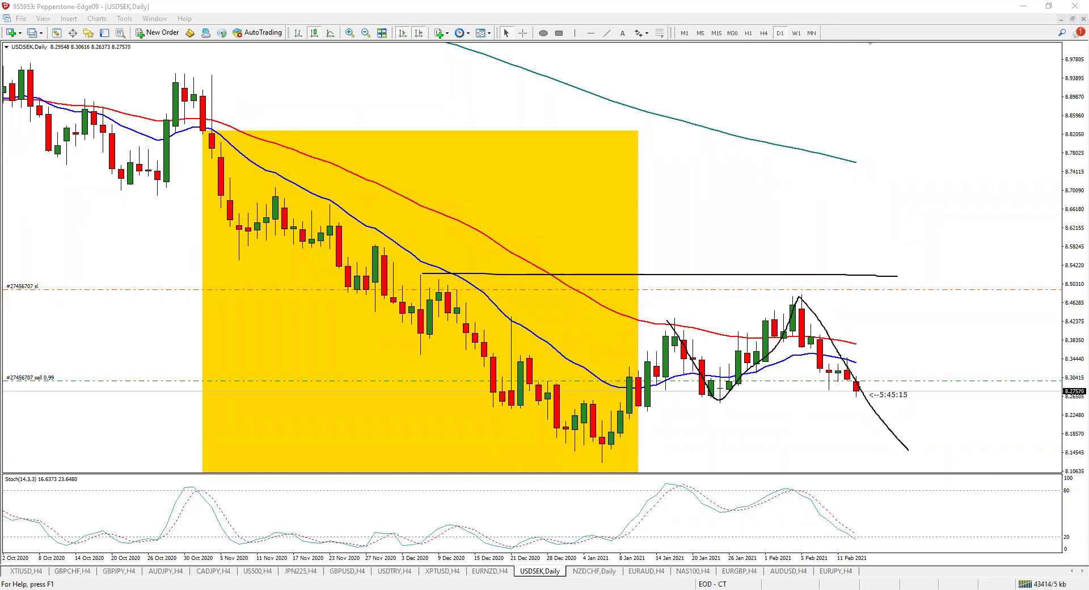
{"action": "key", "text": "e"}
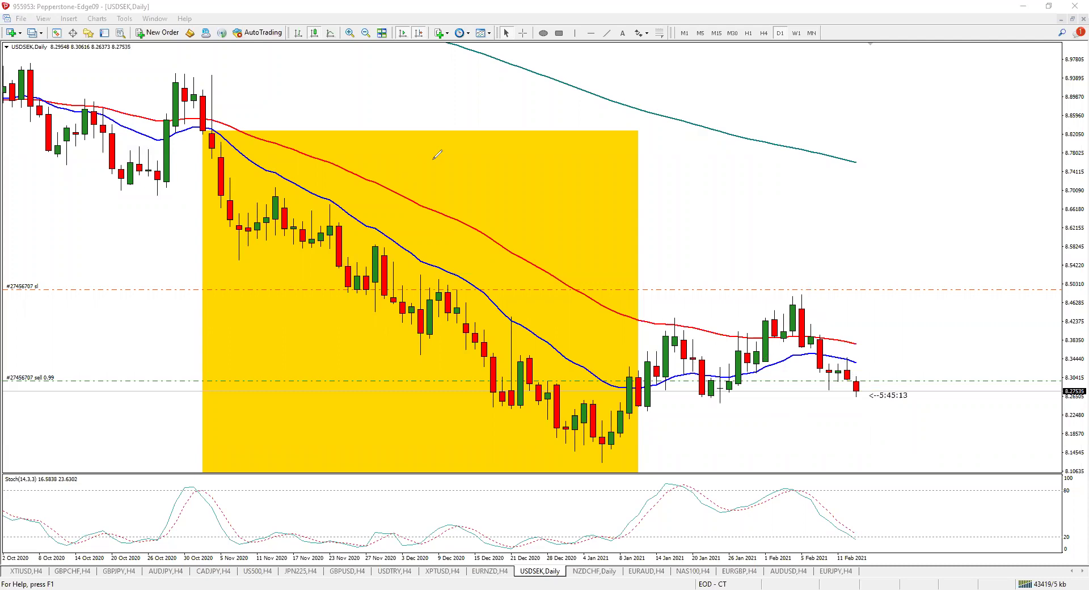
{"action": "key", "text": "Escape"}
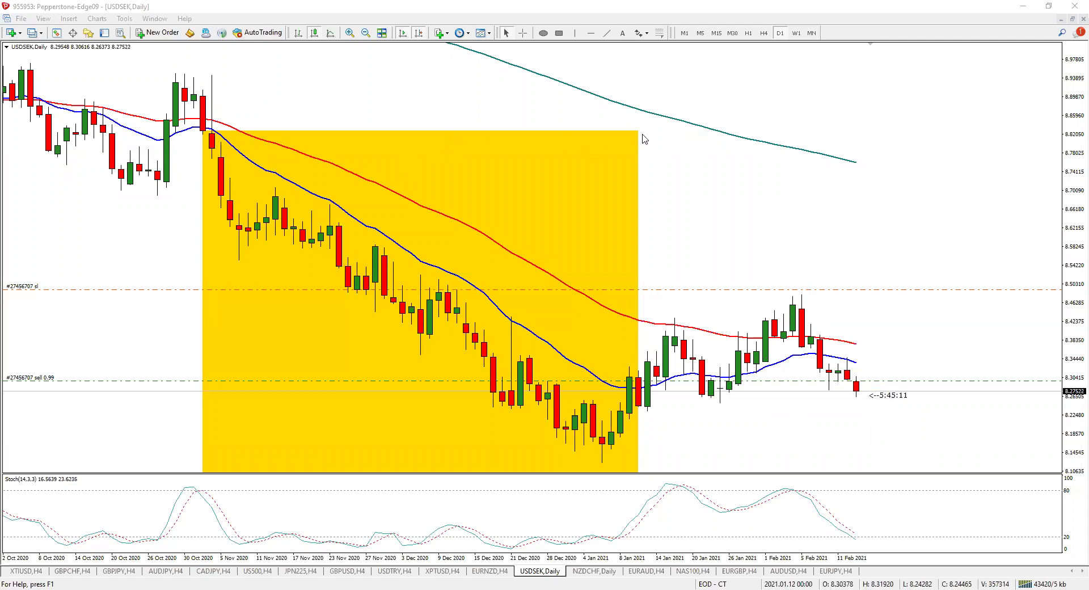
Delete the yellow rectangle and draw two rising trendlines along the lows and highs of the January–February USDSEK pullback
{"action": "key", "text": "BackSpace"}
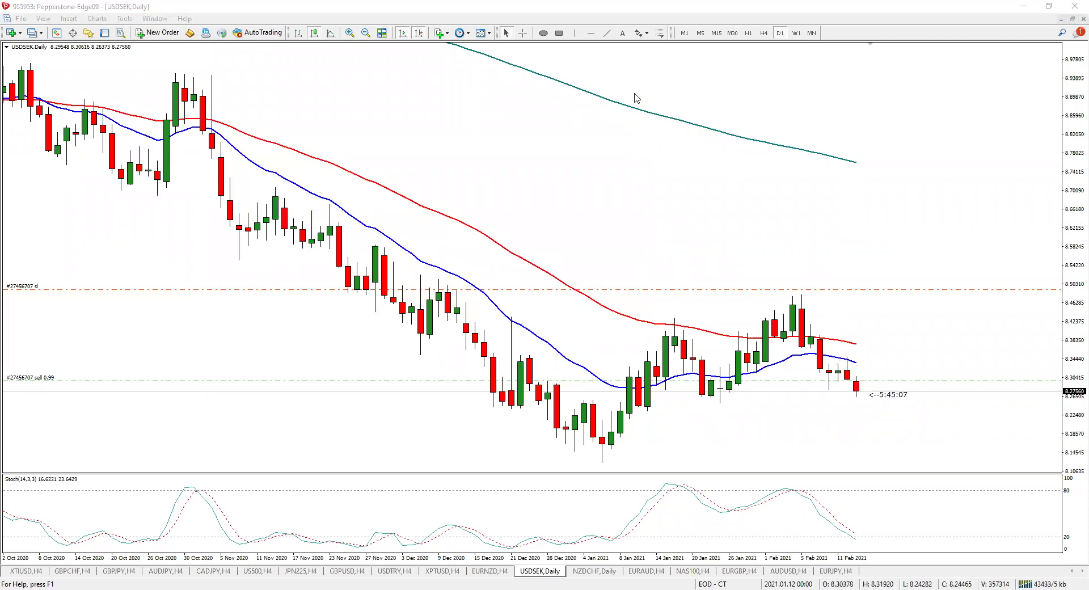
{"action": "left_click", "coordinate": [606, 32]}
{"action": "mouse_move", "coordinate": [594, 452]}
{"action": "left_mouse_down"}
{"action": "mouse_move", "coordinate": [846, 357]}
{"action": "mouse_move", "coordinate": [865, 332]}
{"action": "left_mouse_up"}
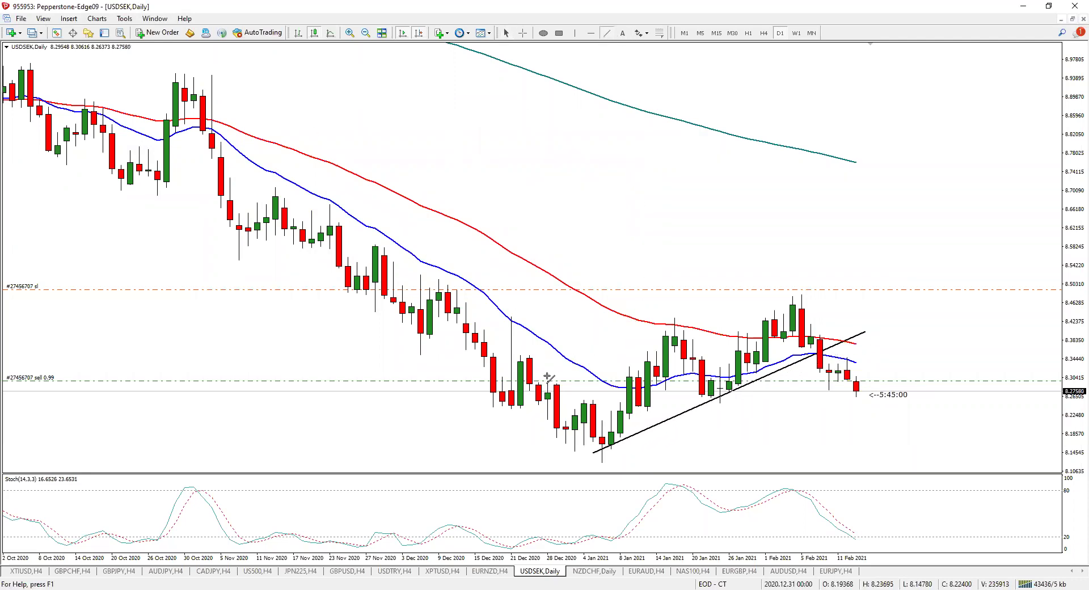
{"action": "left_click_drag", "start_coordinate": [548, 381], "coordinate": [849, 279]}
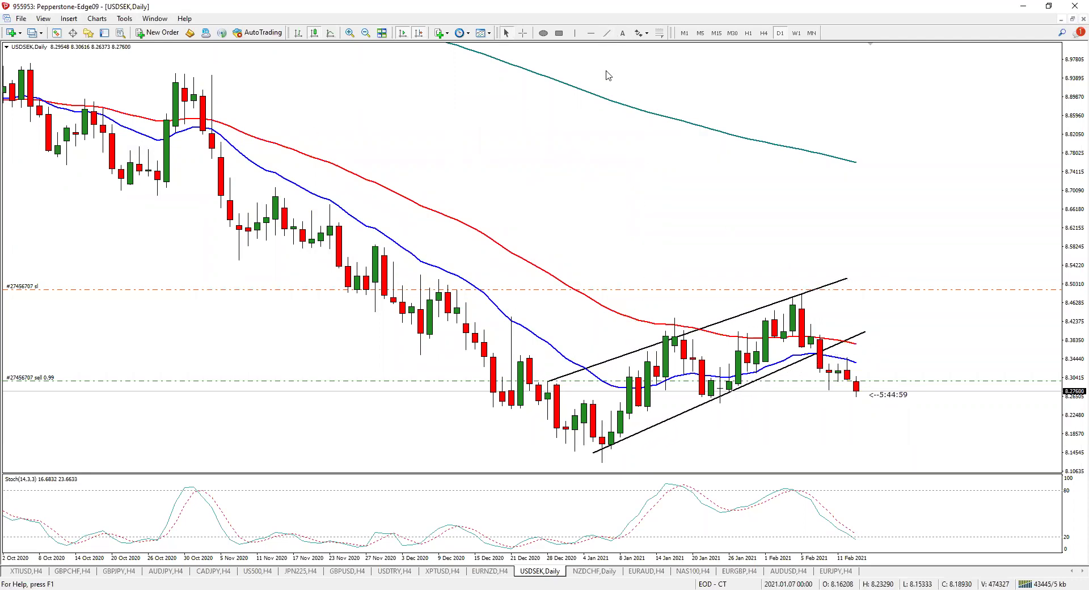
Draw a falling trendline along the November–January USDSEK decline, remove it, and inspect the 20 EMA at the latest candle with the crosshair
{"action": "left_click", "coordinate": [607, 33]}
{"action": "left_click_drag", "start_coordinate": [176, 129], "coordinate": [611, 452]}
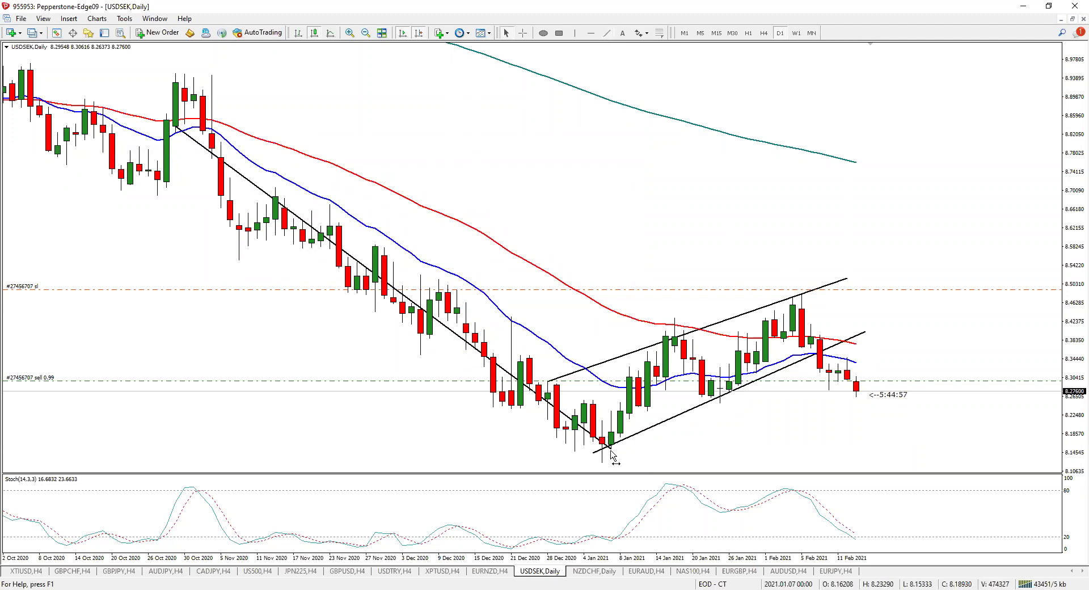
{"action": "key", "text": "BackSpace"}
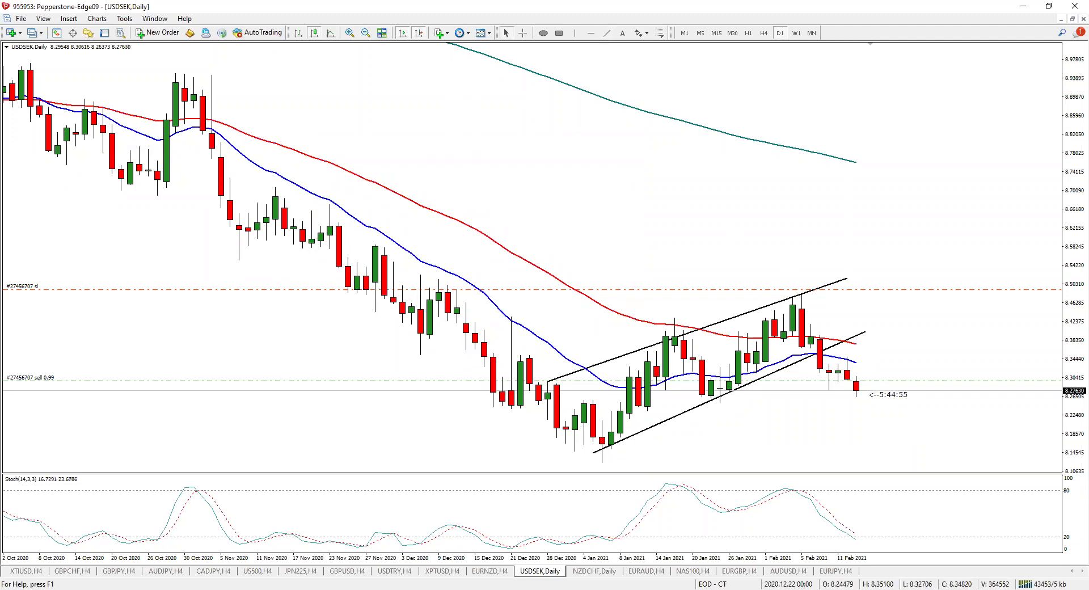
{"action": "mouse_move", "coordinate": [601, 443]}
{"action": "left_mouse_down"}
{"action": "mouse_move", "coordinate": [658, 352]}
{"action": "mouse_move", "coordinate": [710, 376]}
{"action": "mouse_move", "coordinate": [844, 358]}
{"action": "mouse_move", "coordinate": [857, 367]}
{"action": "left_mouse_up"}
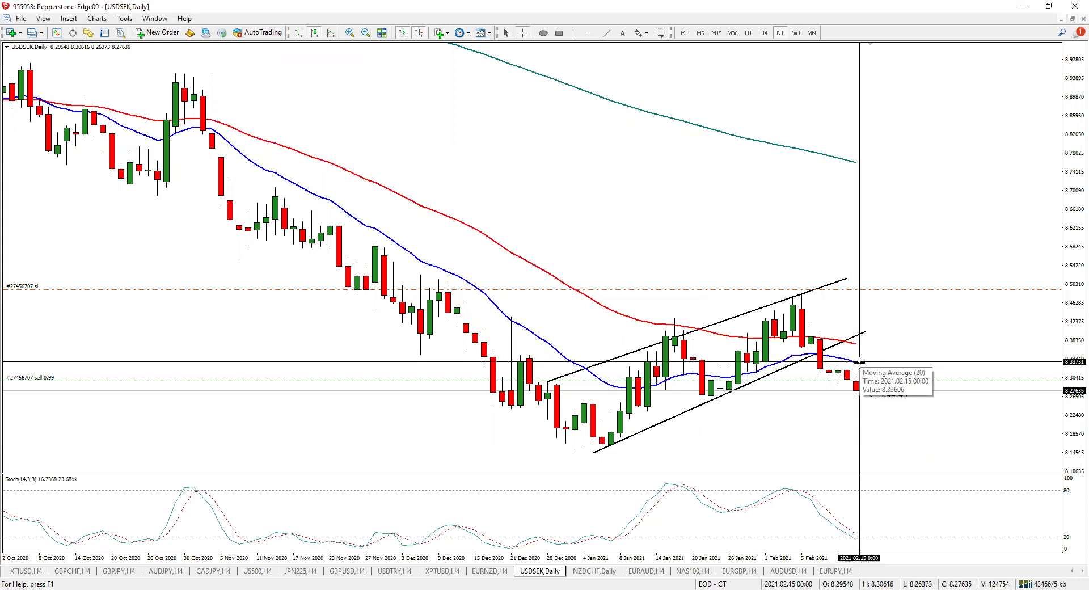
Switch USDSEK to the four-hour timeframe and sketch the February channel breakdown, the bounce, and the break below the recent lows
{"action": "left_click", "coordinate": [763, 33]}
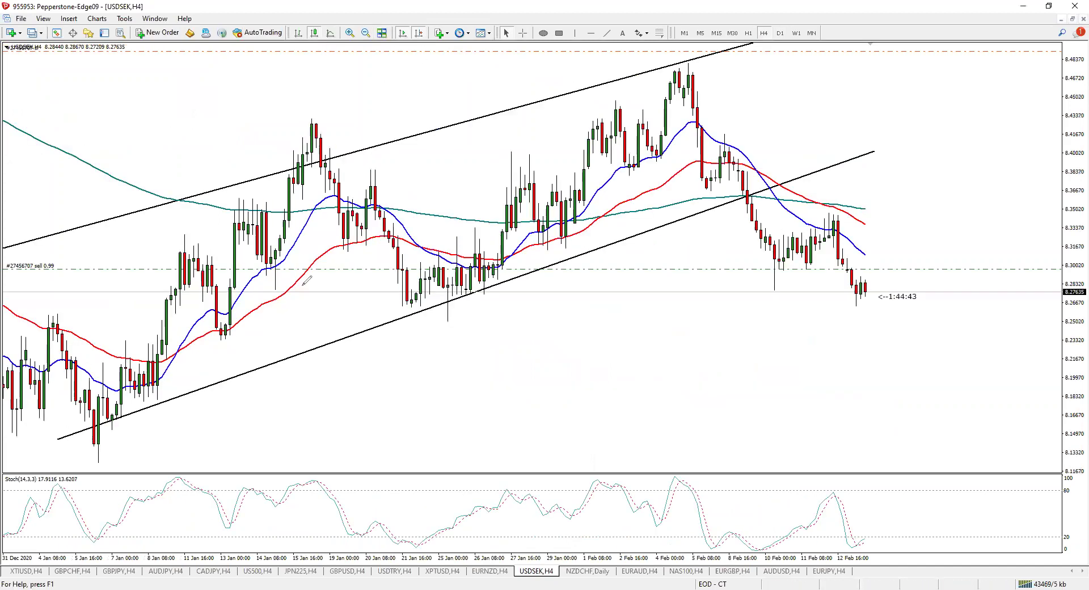
{"action": "mouse_move", "coordinate": [737, 195]}
{"action": "left_mouse_down"}
{"action": "mouse_move", "coordinate": [769, 249]}
{"action": "mouse_move", "coordinate": [836, 221]}
{"action": "left_mouse_up"}
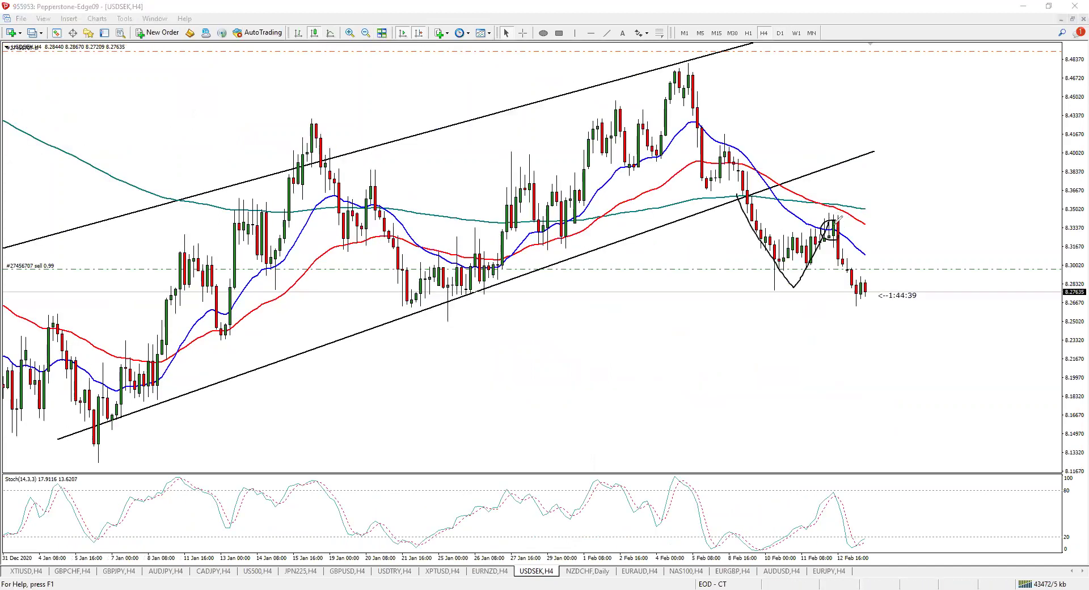
{"action": "mouse_move", "coordinate": [827, 270]}
{"action": "left_mouse_down"}
{"action": "mouse_move", "coordinate": [877, 268]}
{"action": "mouse_move", "coordinate": [850, 296]}
{"action": "mouse_move", "coordinate": [871, 295]}
{"action": "left_mouse_up"}
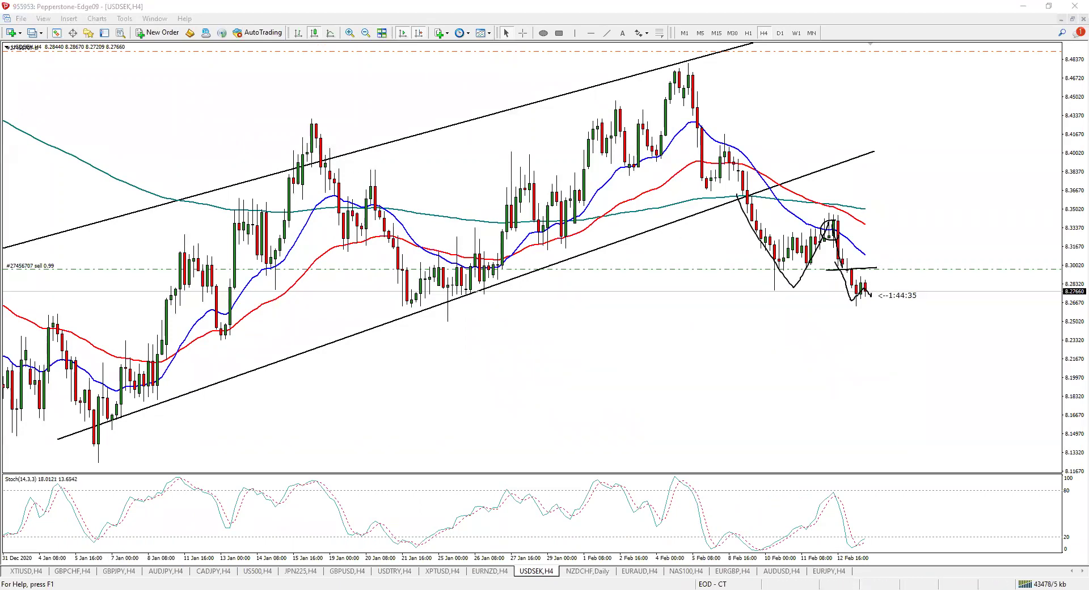
Mark horizontal levels by hand above the early-February high and at the latest swing high on the zoomed-out USDSEK chart
{"action": "left_click", "coordinate": [366, 32]}
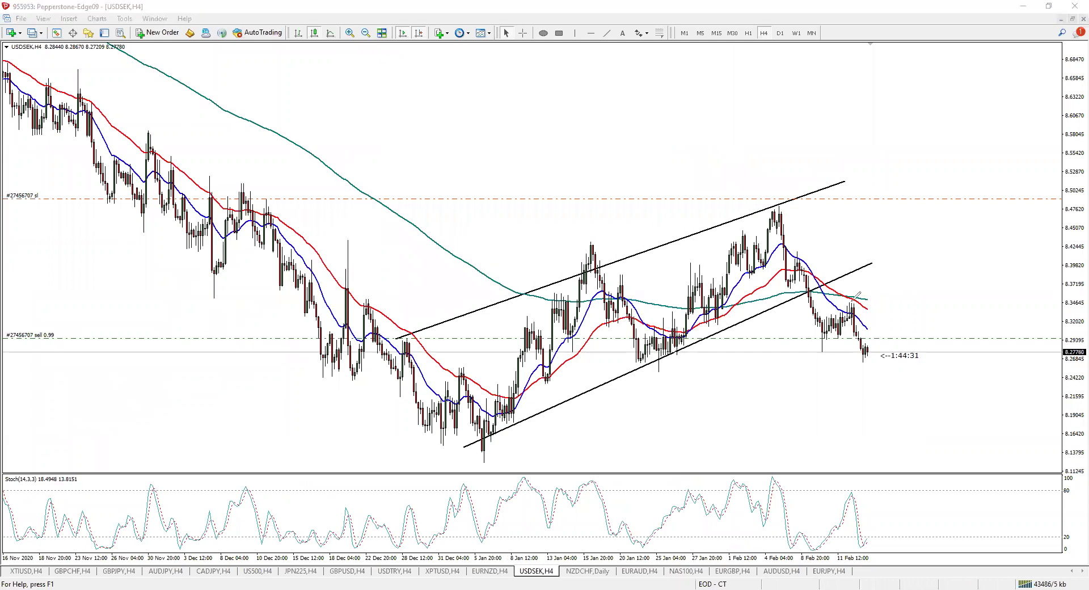
{"action": "mouse_move", "coordinate": [698, 198]}
{"action": "left_mouse_down"}
{"action": "mouse_move", "coordinate": [908, 197]}
{"action": "mouse_move", "coordinate": [693, 200]}
{"action": "left_mouse_up"}
{"action": "left_click_drag", "start_coordinate": [844, 301], "coordinate": [903, 302]}
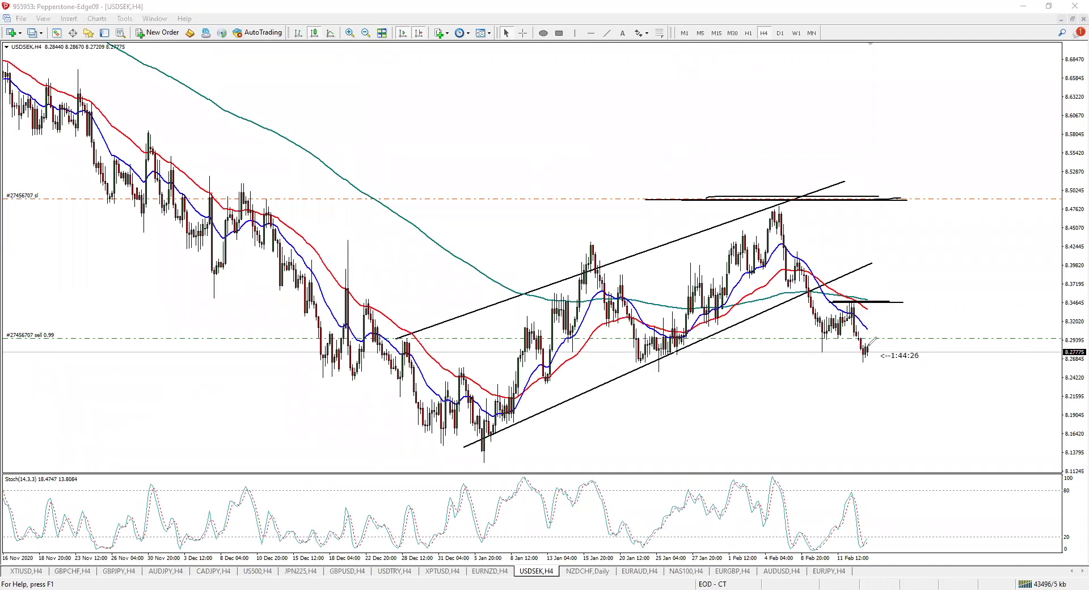
Sketch a projected bounce and steep fall from the latest USDSEK candles, clear the markings, and sketch a shorter projection
{"action": "mouse_move", "coordinate": [868, 346]}
{"action": "left_mouse_down"}
{"action": "mouse_move", "coordinate": [891, 291]}
{"action": "mouse_move", "coordinate": [992, 437]}
{"action": "mouse_move", "coordinate": [970, 430]}
{"action": "left_mouse_up"}
{"action": "left_click_drag", "start_coordinate": [985, 420], "coordinate": [993, 438]}
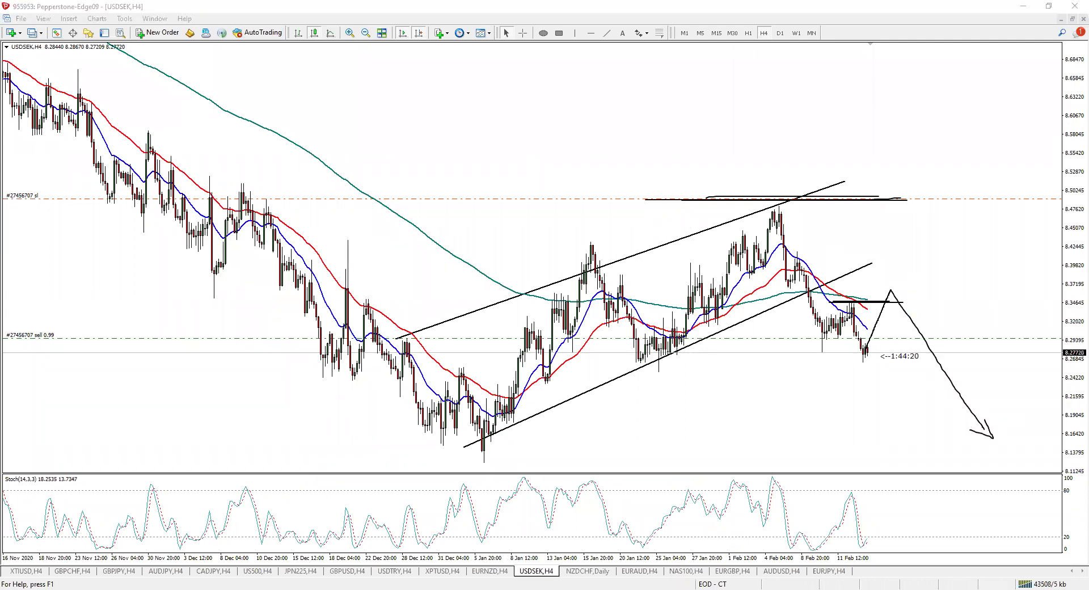
{"action": "key", "text": "e"}
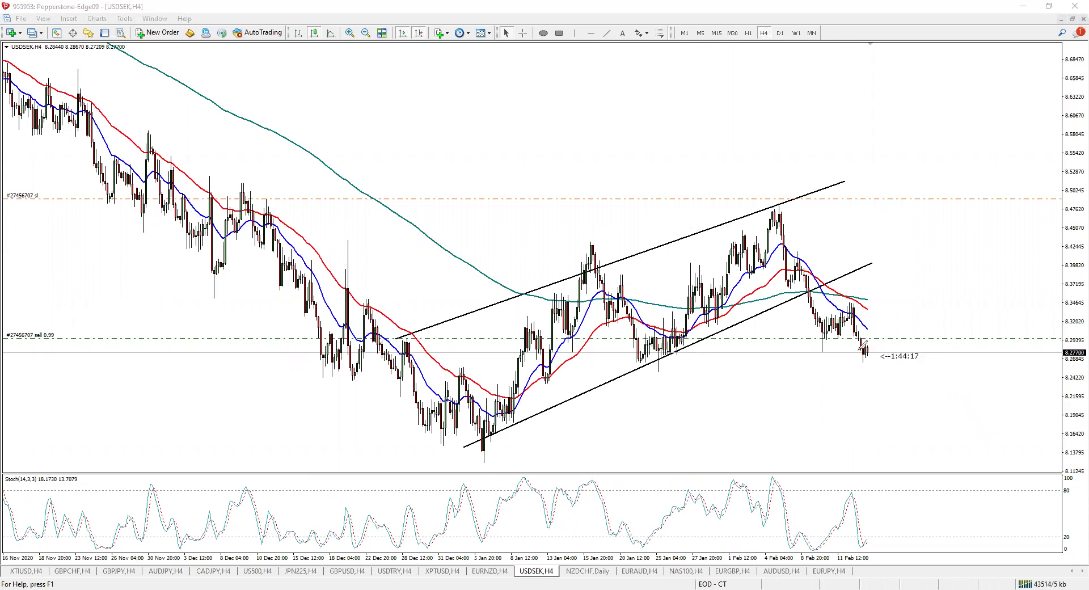
{"action": "mouse_move", "coordinate": [870, 346]}
{"action": "left_mouse_down"}
{"action": "mouse_move", "coordinate": [891, 307]}
{"action": "mouse_move", "coordinate": [905, 303]}
{"action": "mouse_move", "coordinate": [918, 340]}
{"action": "left_mouse_up"}
{"action": "left_click_drag", "start_coordinate": [940, 383], "coordinate": [943, 392]}
Switch USDSEK to the weekly timeframe and inspect the early-2018 lows near the take-profit level with the crosshair
{"action": "left_click", "coordinate": [797, 32]}
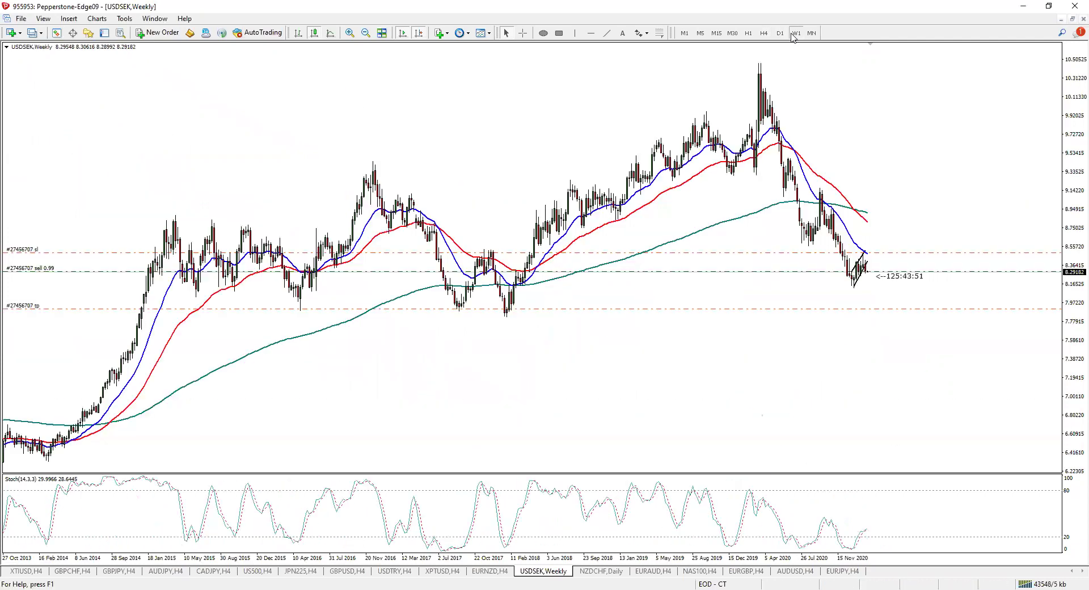
{"action": "middle_click", "coordinate": [493, 164]}
{"action": "left_click", "coordinate": [350, 32]}
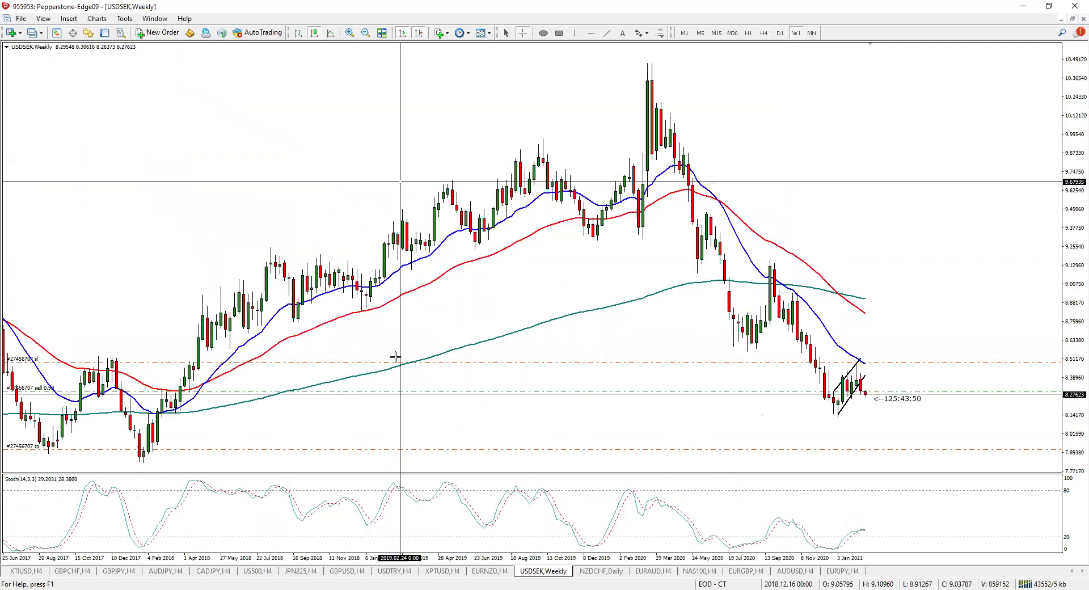
{"action": "left_click_drag", "start_coordinate": [594, 392], "coordinate": [153, 456]}
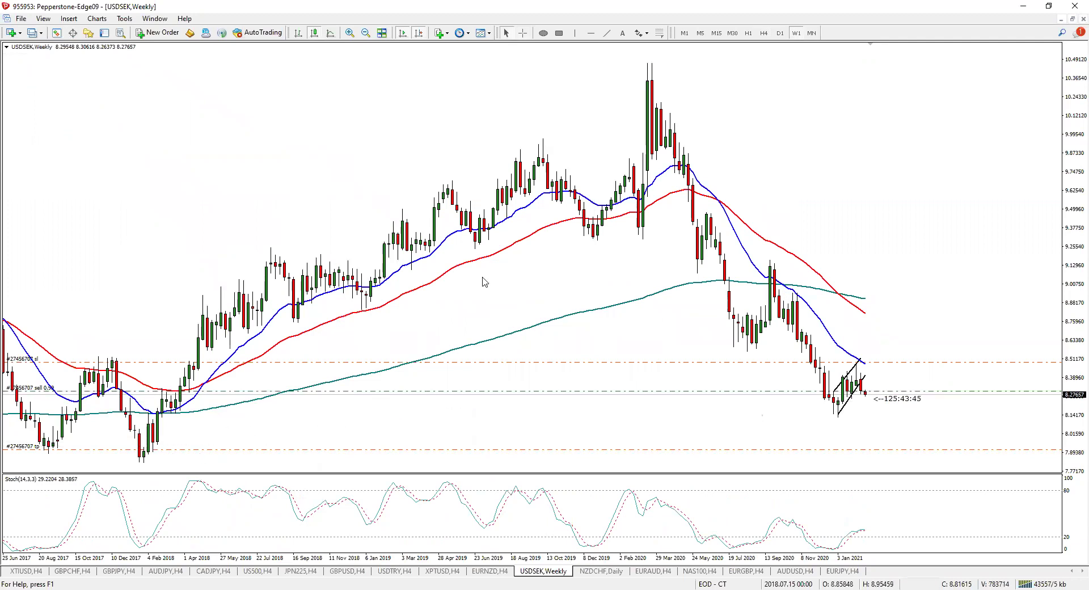
Return USDSEK to the daily timeframe and review the downtrend and the latest pullback channel at several zoom levels
{"action": "left_click", "coordinate": [780, 33]}
{"action": "left_click", "coordinate": [366, 32]}
{"action": "scroll", "coordinate": [482, 151], "scroll_direction": "down", "scroll_amount": 5}
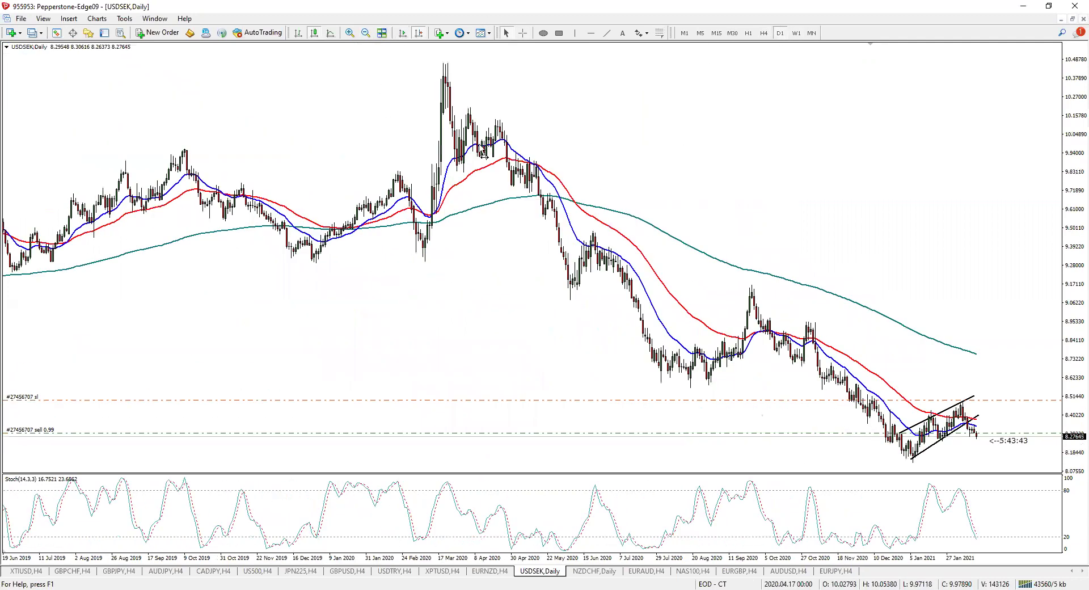
{"action": "key", "text": "End"}
{"action": "left_click_drag", "start_coordinate": [1076, 319], "coordinate": [1076, 377]}
{"action": "left_click_drag", "start_coordinate": [984, 393], "coordinate": [345, 26]}
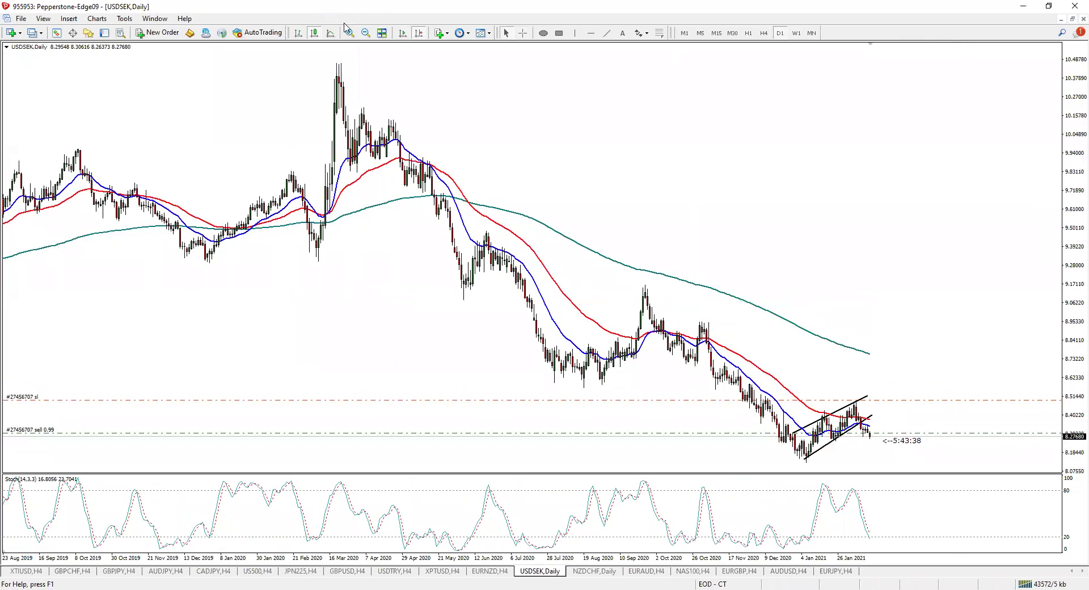
{"action": "left_click", "coordinate": [350, 33]}
{"action": "left_click", "coordinate": [402, 33]}
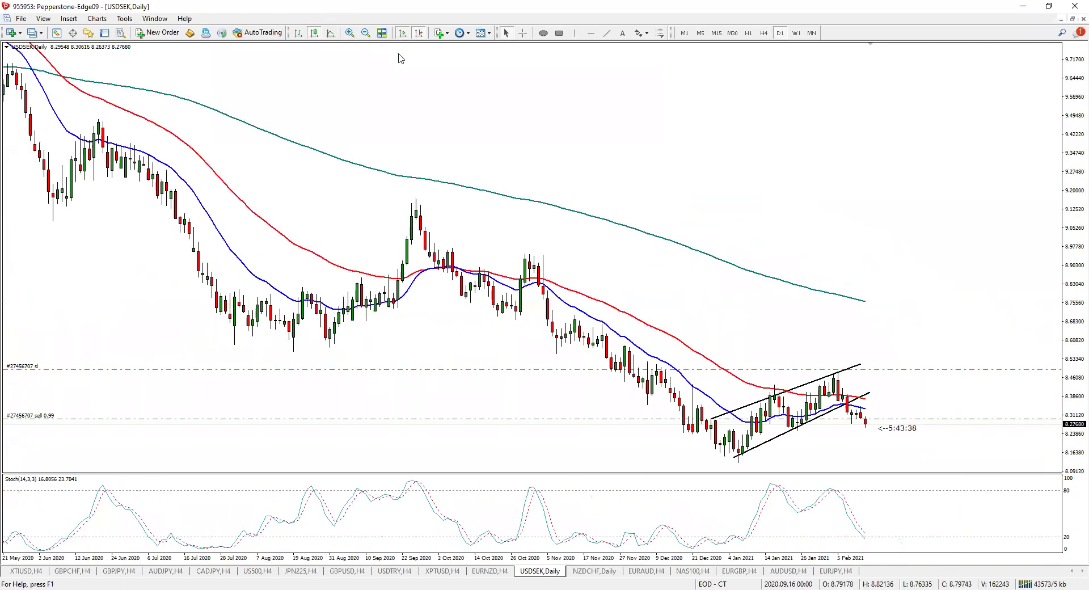
{"action": "left_click", "coordinate": [350, 32]}
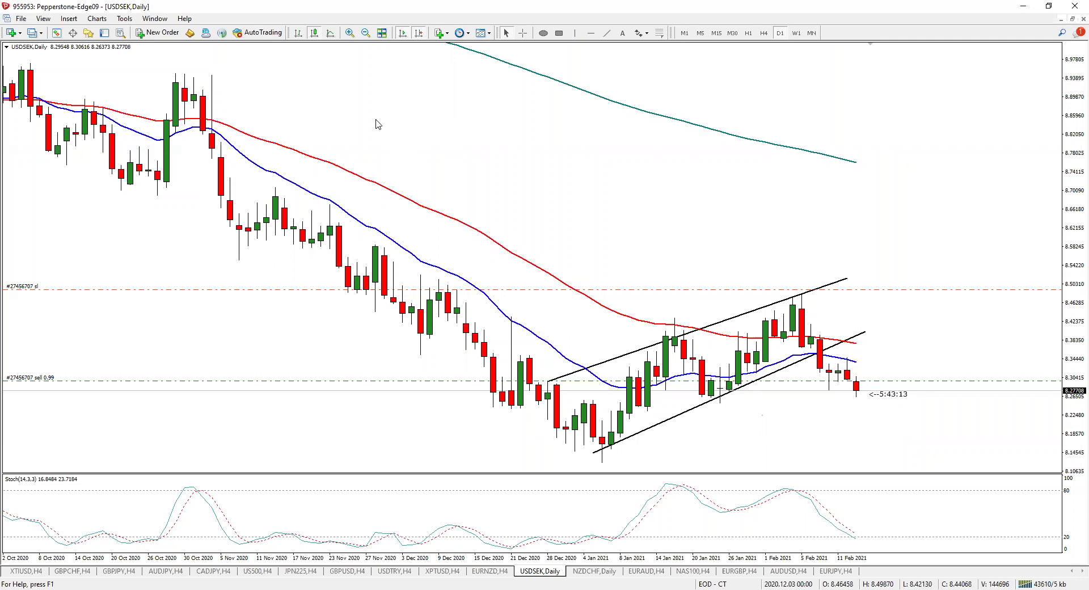
{"action": "left_click", "coordinate": [366, 32]}
{"action": "left_click", "coordinate": [366, 33]}
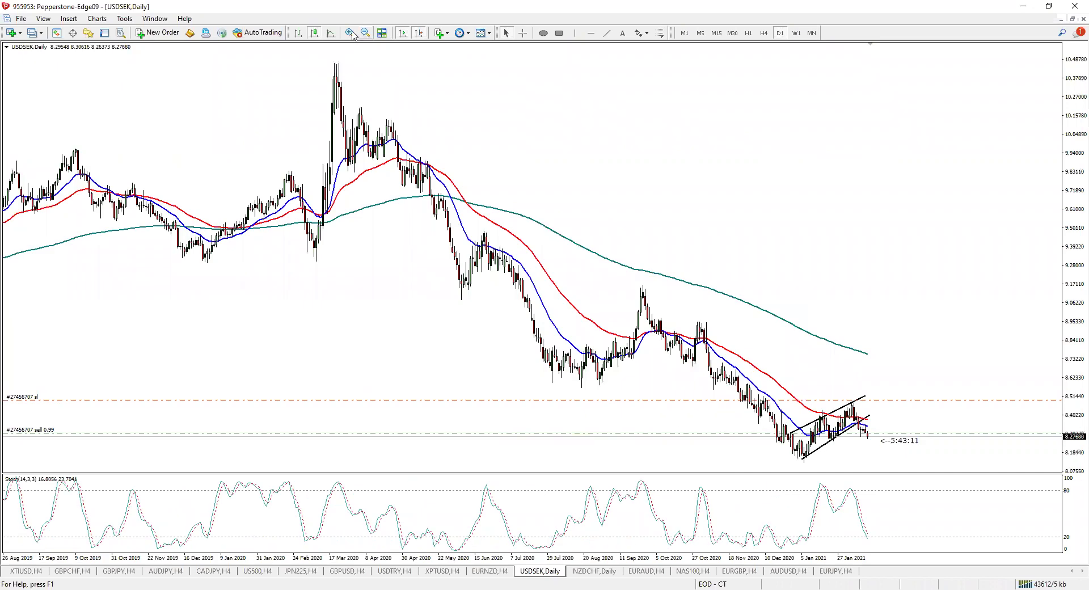
{"action": "left_click", "coordinate": [366, 33]}
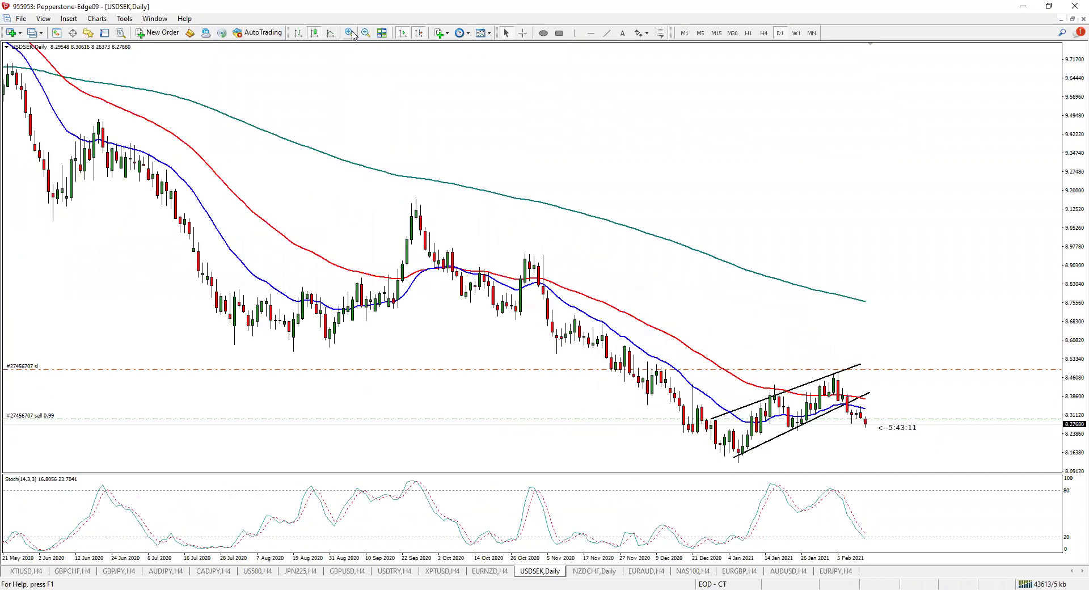
Open the CADJPY four-hour chart and draw a thin yellow rectangle along the mid-January highs, extending past the latest candles
{"action": "left_click", "coordinate": [208, 572]}
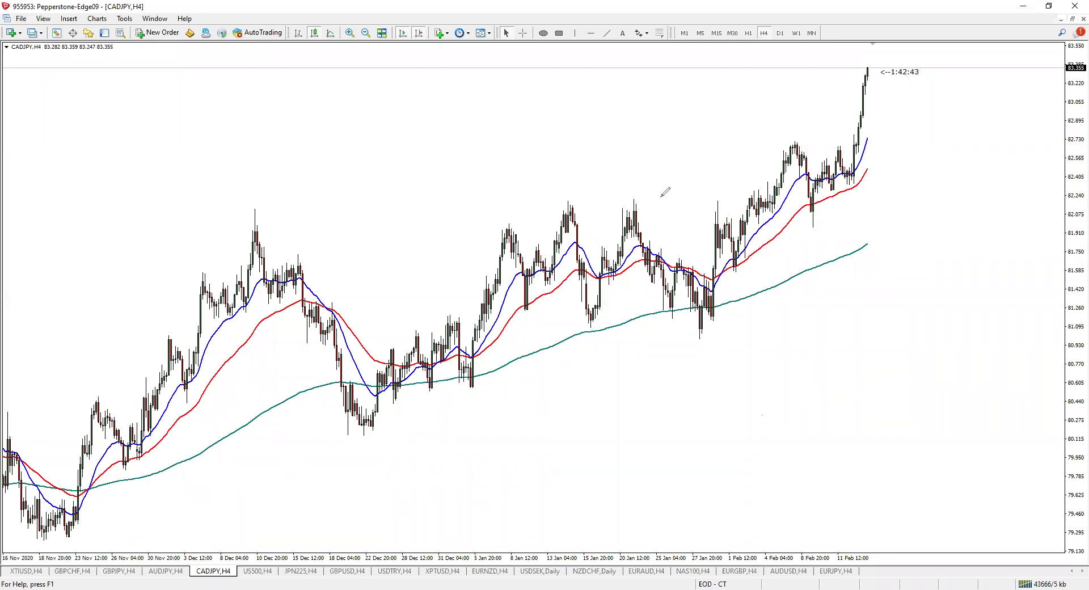
{"action": "left_click", "coordinate": [558, 33]}
{"action": "left_click_drag", "start_coordinate": [545, 204], "coordinate": [949, 204]}
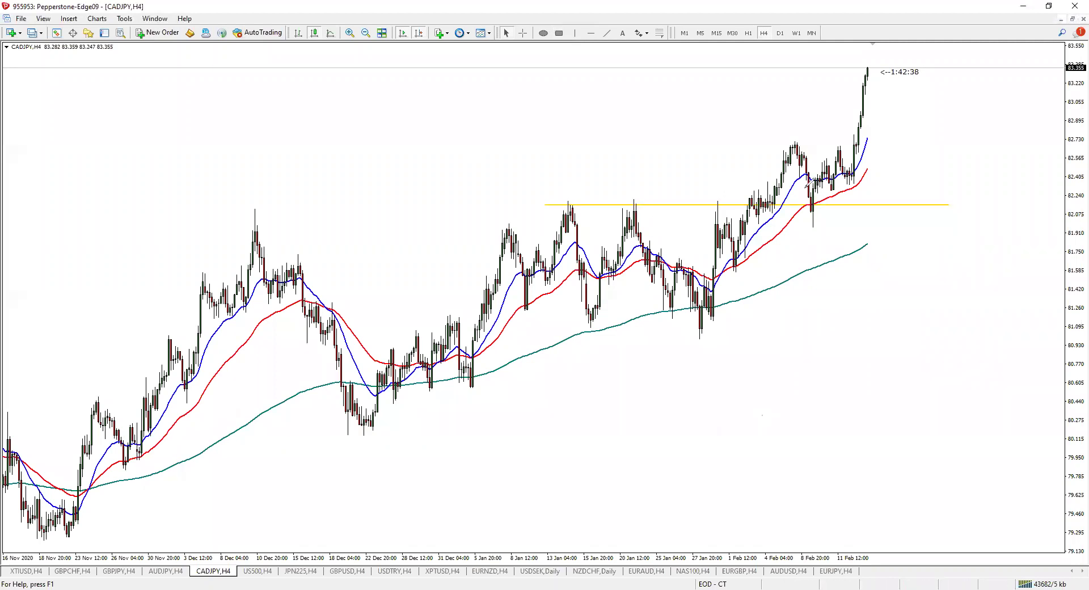
Sketch the February CADJPY rally and pullback, circle the January high, mark the entry level, and inspect the breakout with the crosshair
{"action": "mouse_move", "coordinate": [687, 317]}
{"action": "left_mouse_down"}
{"action": "mouse_move", "coordinate": [795, 141]}
{"action": "mouse_move", "coordinate": [813, 205]}
{"action": "left_mouse_up"}
{"action": "left_click_drag", "start_coordinate": [636, 203], "coordinate": [650, 203]}
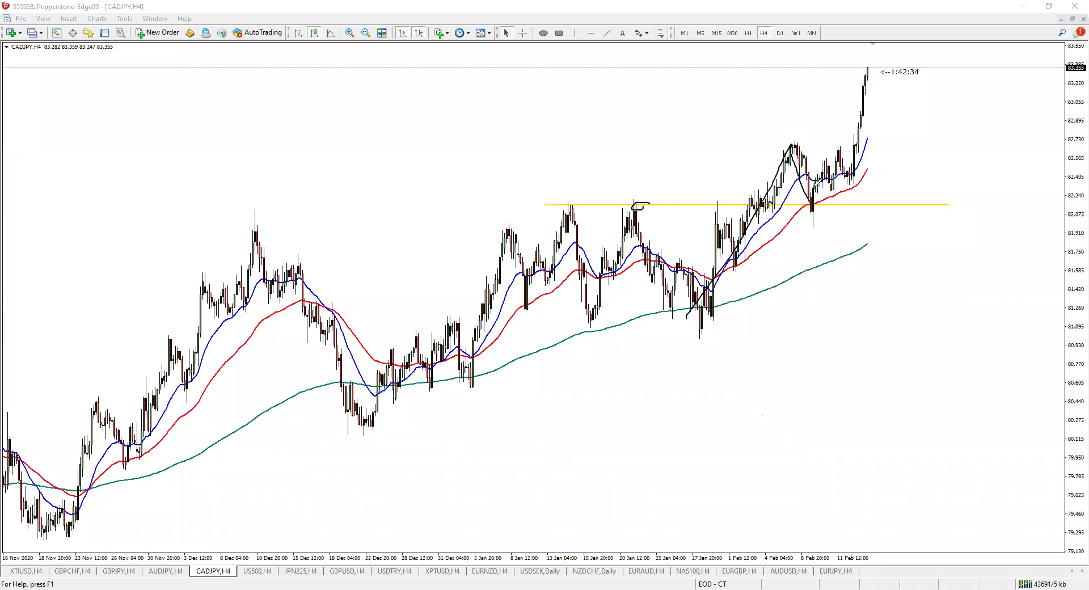
{"action": "left_click_drag", "start_coordinate": [800, 188], "coordinate": [851, 187]}
{"action": "middle_click", "coordinate": [781, 299]}
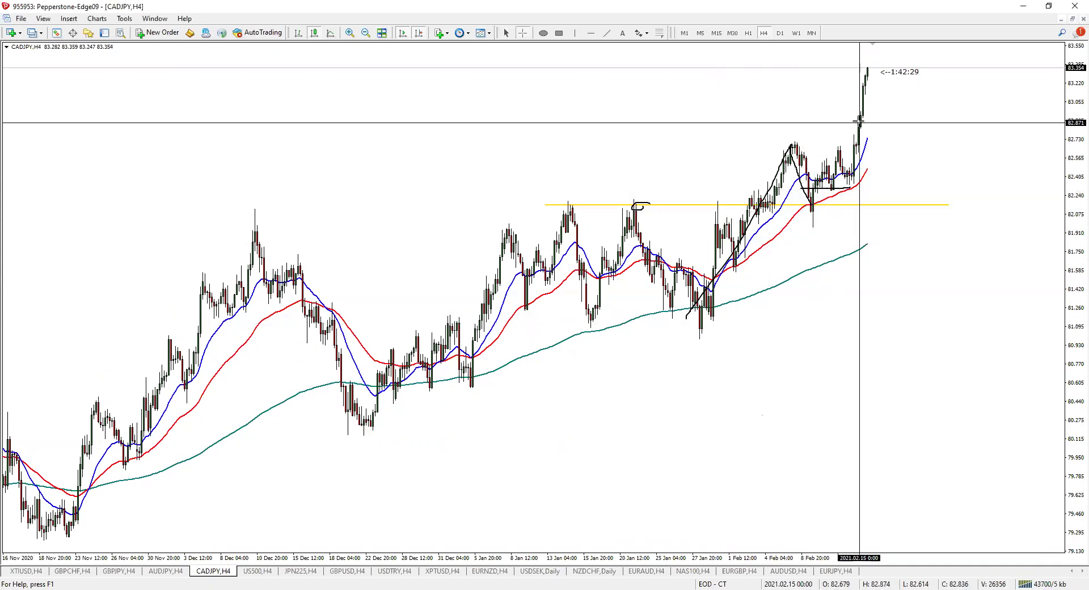
Switch CADJPY to the daily timeframe, draw a horizontal line at the early-2020 highs, and inspect the latest candles against it
{"action": "left_click", "coordinate": [780, 33]}
{"action": "left_click", "coordinate": [590, 33]}
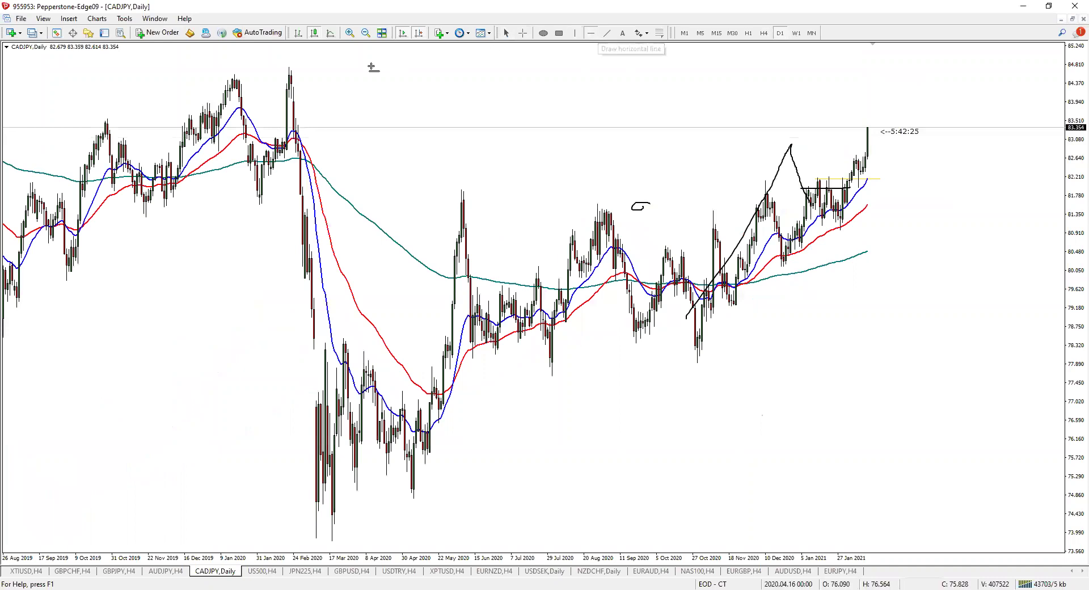
{"action": "left_click", "coordinate": [332, 75]}
{"action": "middle_click", "coordinate": [856, 175]}
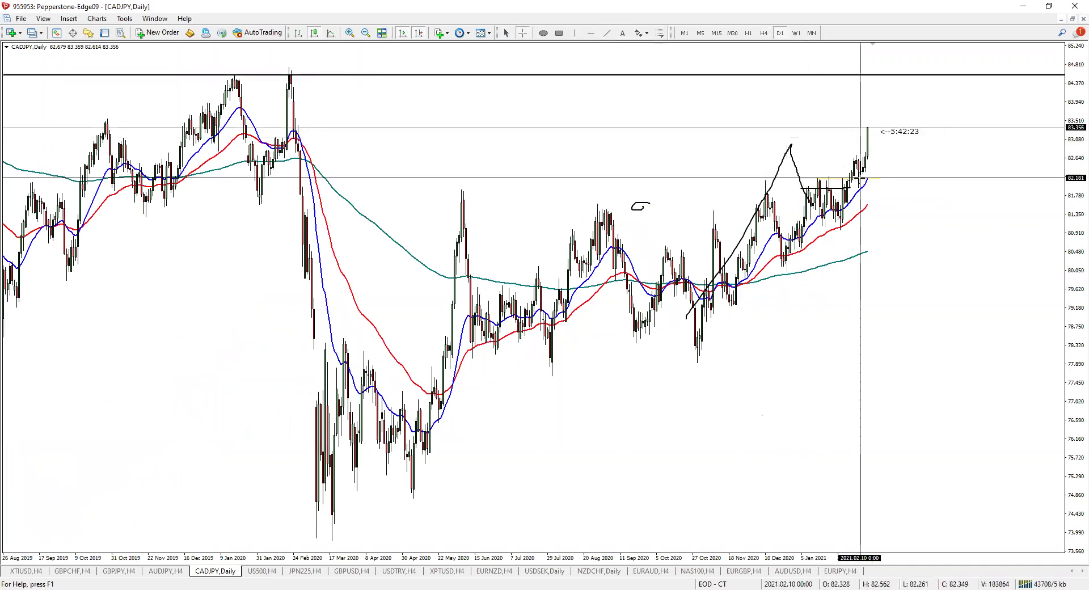
{"action": "left_click_drag", "start_coordinate": [827, 157], "coordinate": [860, 178]}
{"action": "left_click_drag", "start_coordinate": [474, 98], "coordinate": [289, 74]}
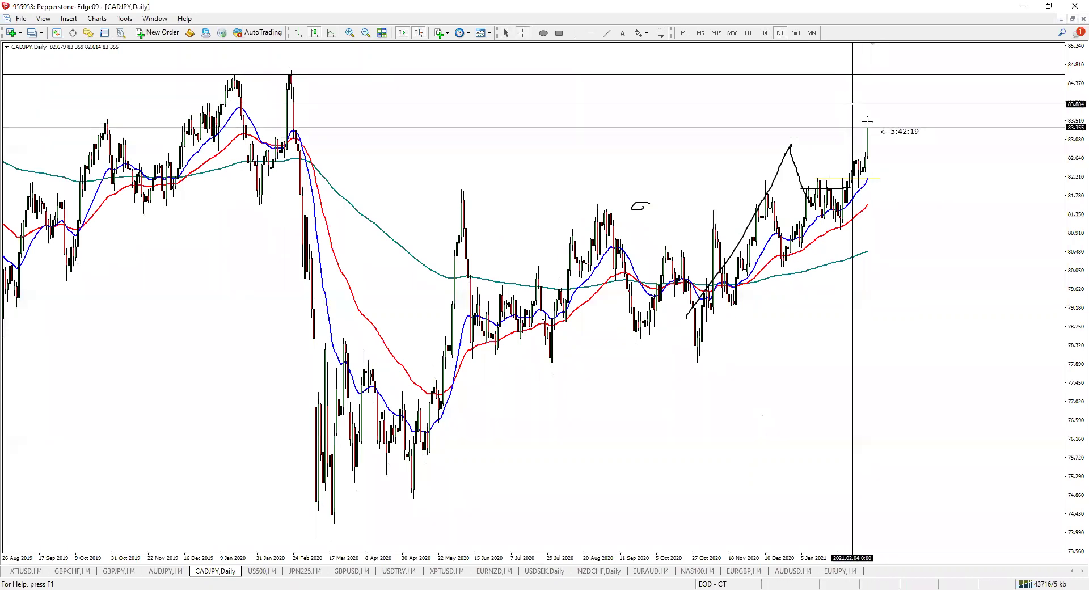
Return CADJPY to the four-hour timeframe, sketch the latest rally from the pullback low, and clear the sketches
{"action": "left_click", "coordinate": [763, 34]}
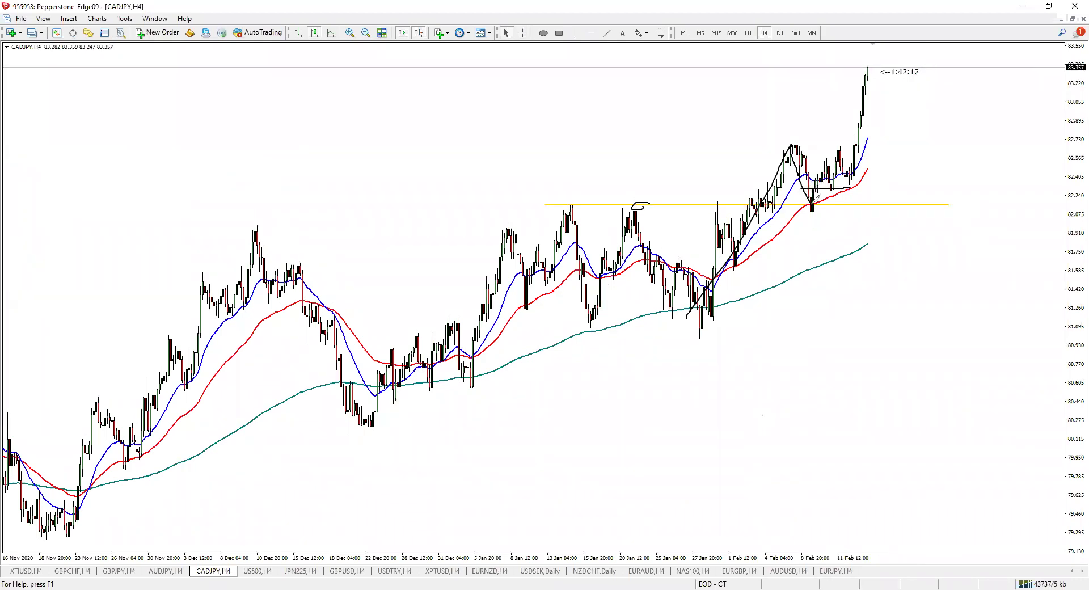
{"action": "left_click_drag", "start_coordinate": [815, 197], "coordinate": [878, 58]}
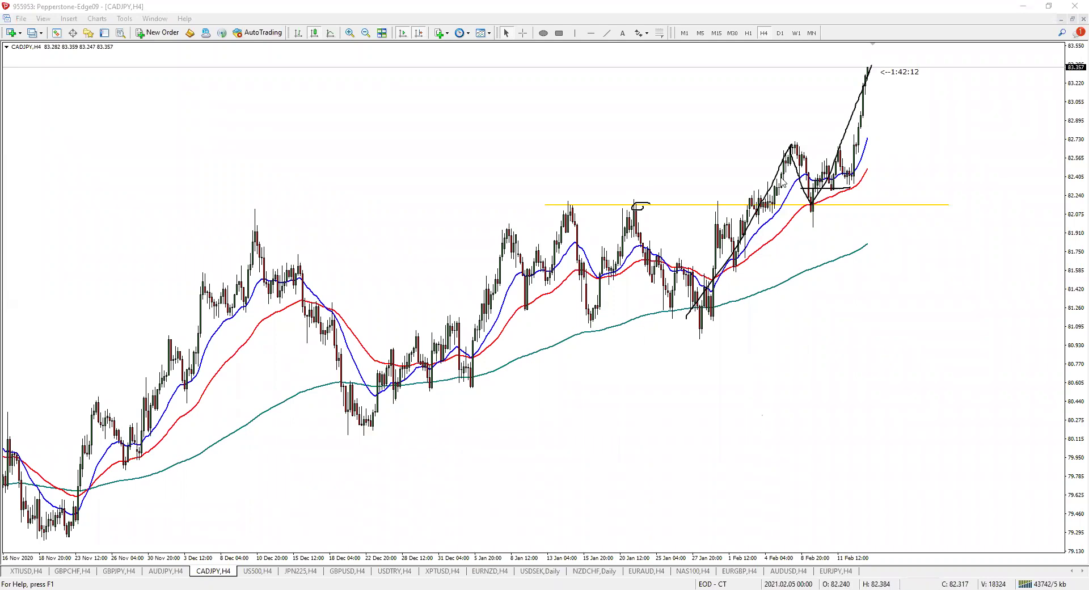
{"action": "middle_click", "coordinate": [819, 189]}
{"action": "left_click_drag", "start_coordinate": [819, 189], "coordinate": [802, 76]}
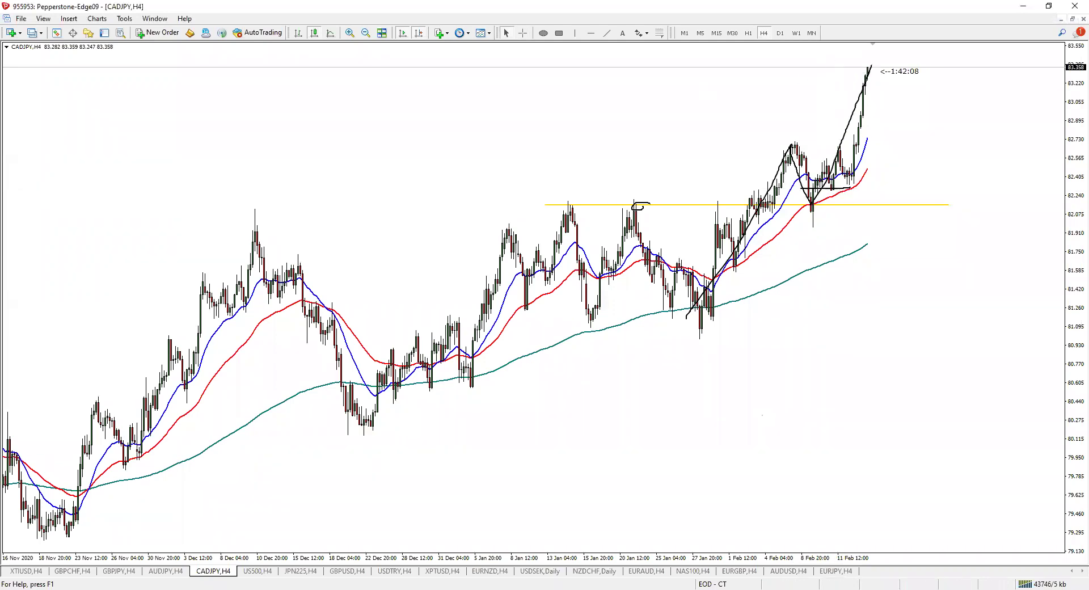
{"action": "key", "text": "Escape"}
Add a Stochastic Oscillator with settings 14, 3, 3 to the zoomed-in CADJPY four-hour chart
{"action": "left_click", "coordinate": [349, 32]}
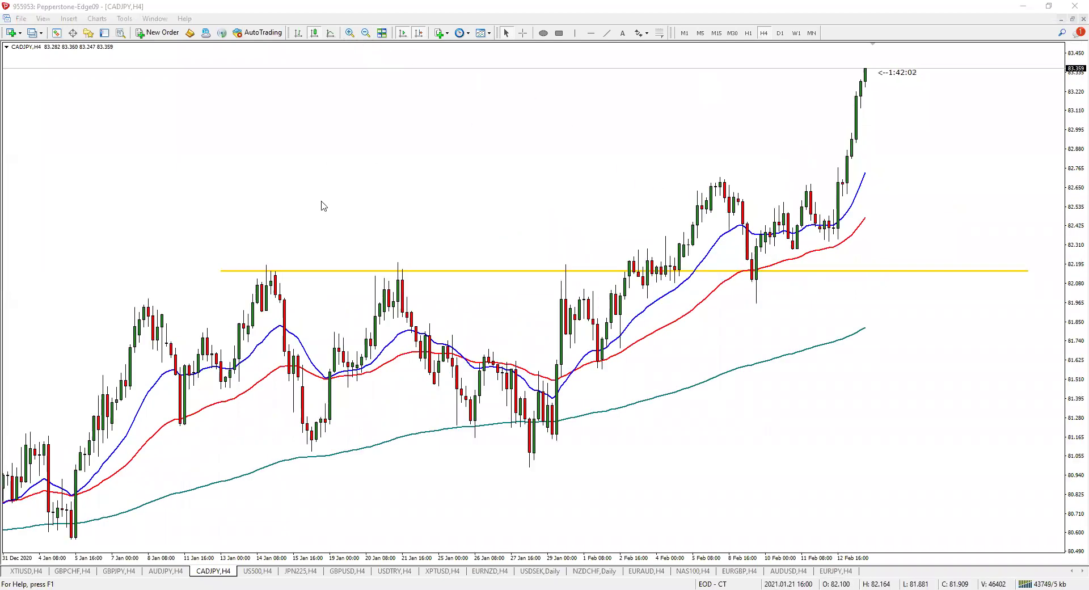
{"action": "left_click", "coordinate": [73, 19]}
{"action": "mouse_move", "coordinate": [120, 33]}
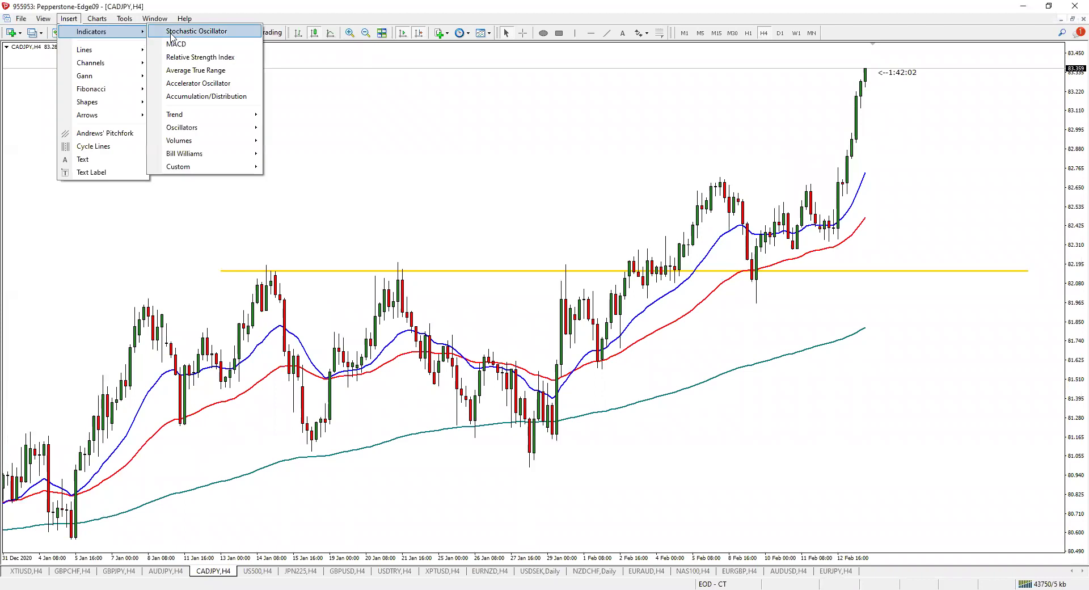
{"action": "left_click", "coordinate": [171, 32]}
{"action": "left_click", "coordinate": [554, 355]}
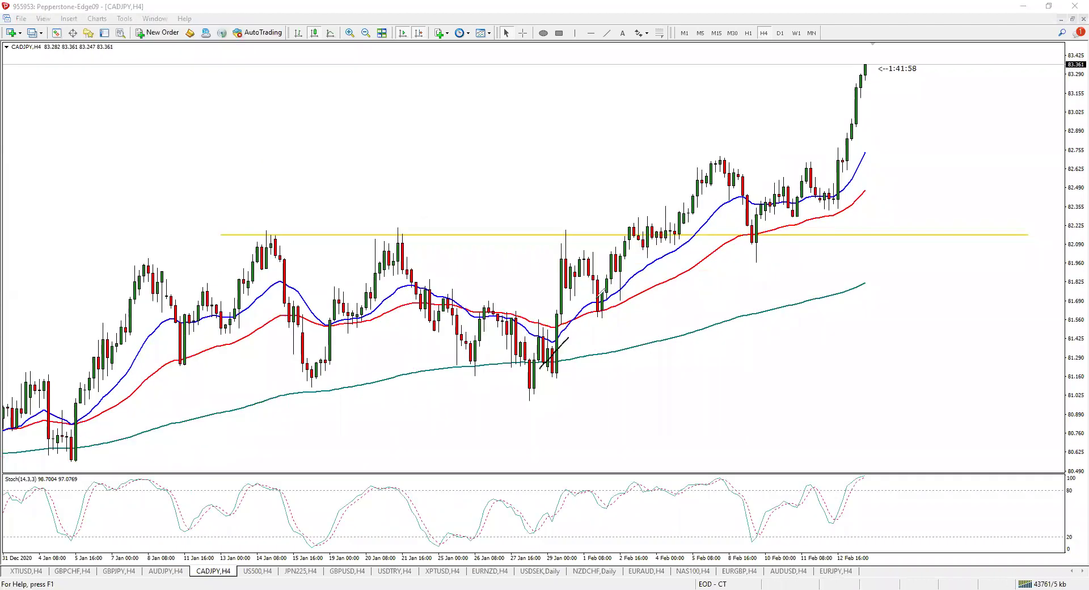
Sketch the CADJPY rally and pullback to the January-high level, circle the 200 EMA, and circle the 8–10 February stochastic dip
{"action": "left_click_drag", "start_coordinate": [540, 369], "coordinate": [629, 251]}
{"action": "mouse_move", "coordinate": [637, 343]}
{"action": "left_mouse_down"}
{"action": "mouse_move", "coordinate": [630, 354]}
{"action": "mouse_move", "coordinate": [636, 347]}
{"action": "left_mouse_up"}
{"action": "left_click_drag", "start_coordinate": [243, 232], "coordinate": [833, 229]}
{"action": "mouse_move", "coordinate": [609, 275]}
{"action": "left_mouse_down"}
{"action": "mouse_move", "coordinate": [723, 154]}
{"action": "mouse_move", "coordinate": [752, 231]}
{"action": "left_mouse_up"}
{"action": "mouse_move", "coordinate": [755, 524]}
{"action": "left_mouse_down"}
{"action": "mouse_move", "coordinate": [745, 536]}
{"action": "mouse_move", "coordinate": [756, 513]}
{"action": "left_mouse_up"}
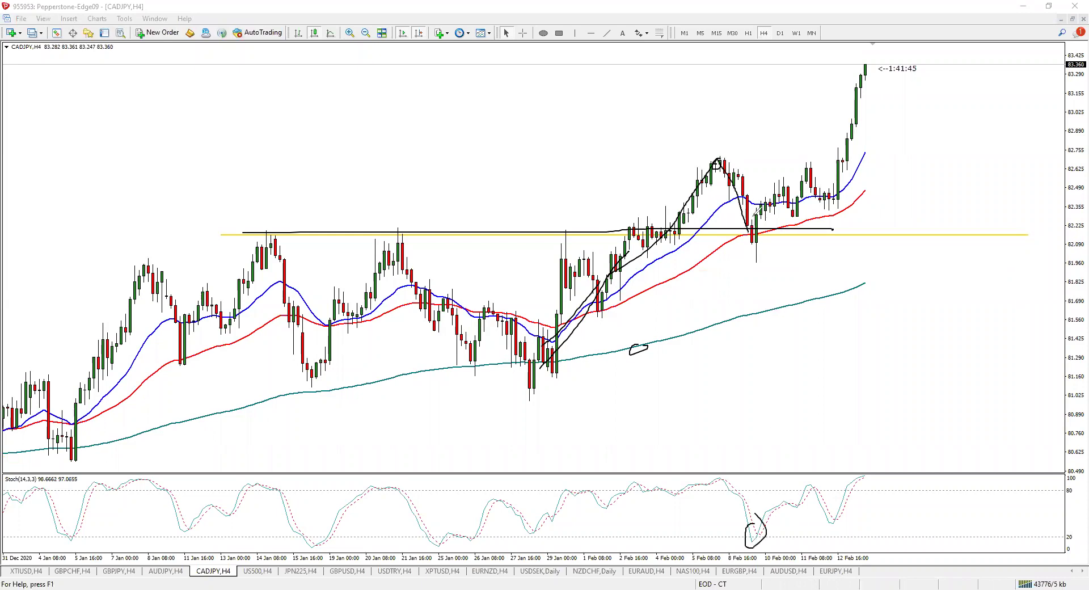
Mark the entry level after the pullback, sketch the consolidation and rally to the latest high, and clear all sketches
{"action": "left_click_drag", "start_coordinate": [750, 216], "coordinate": [803, 216]}
{"action": "mouse_move", "coordinate": [754, 214]}
{"action": "left_mouse_down"}
{"action": "mouse_move", "coordinate": [782, 180]}
{"action": "mouse_move", "coordinate": [839, 204]}
{"action": "mouse_move", "coordinate": [898, 68]}
{"action": "left_mouse_up"}
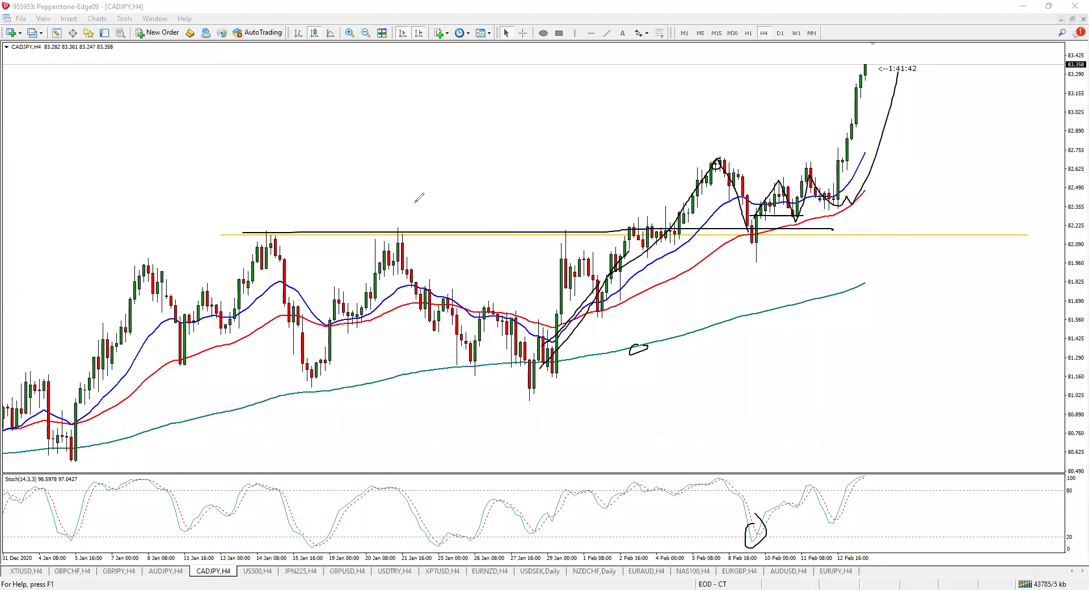
{"action": "key", "text": "Escape"}
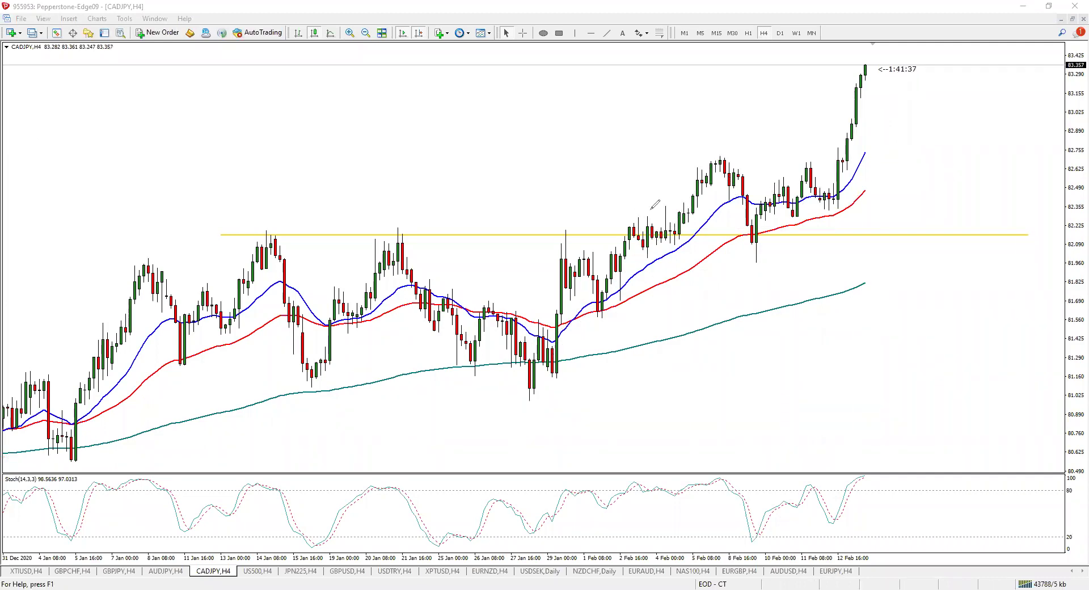
Delete the yellow horizontal line from the CADJPY chart and open a new EURUSD chart
{"action": "key", "text": "BackSpace"}
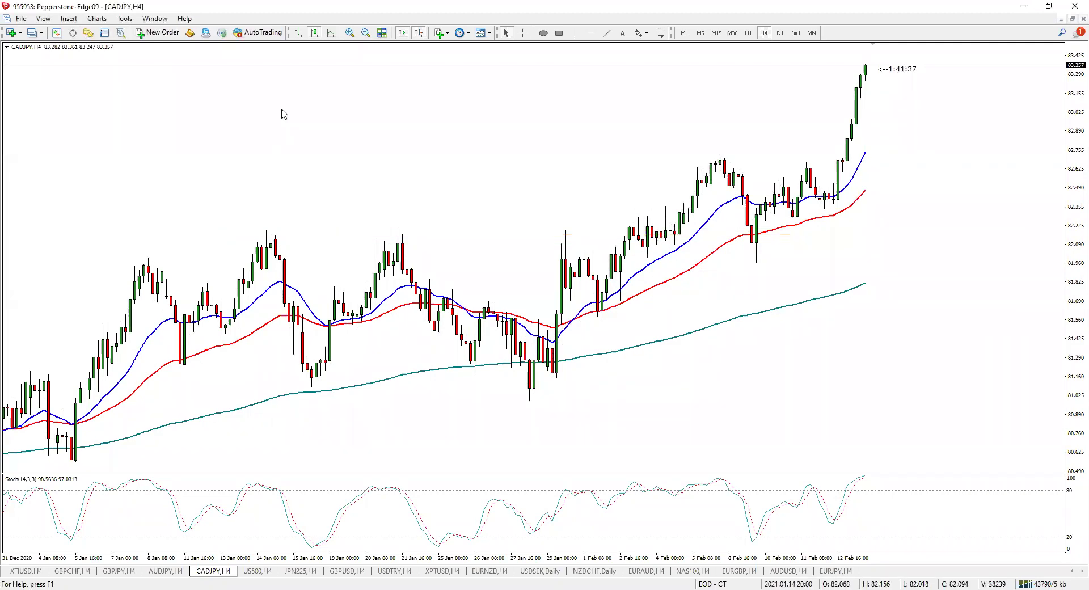
{"action": "left_click", "coordinate": [365, 32]}
{"action": "left_click", "coordinate": [21, 18]}
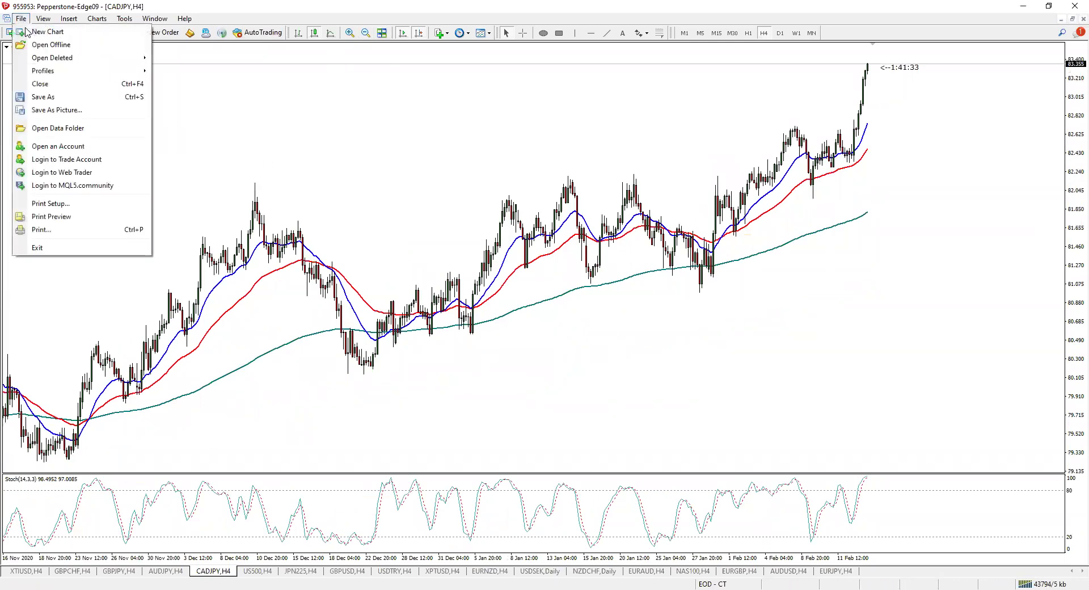
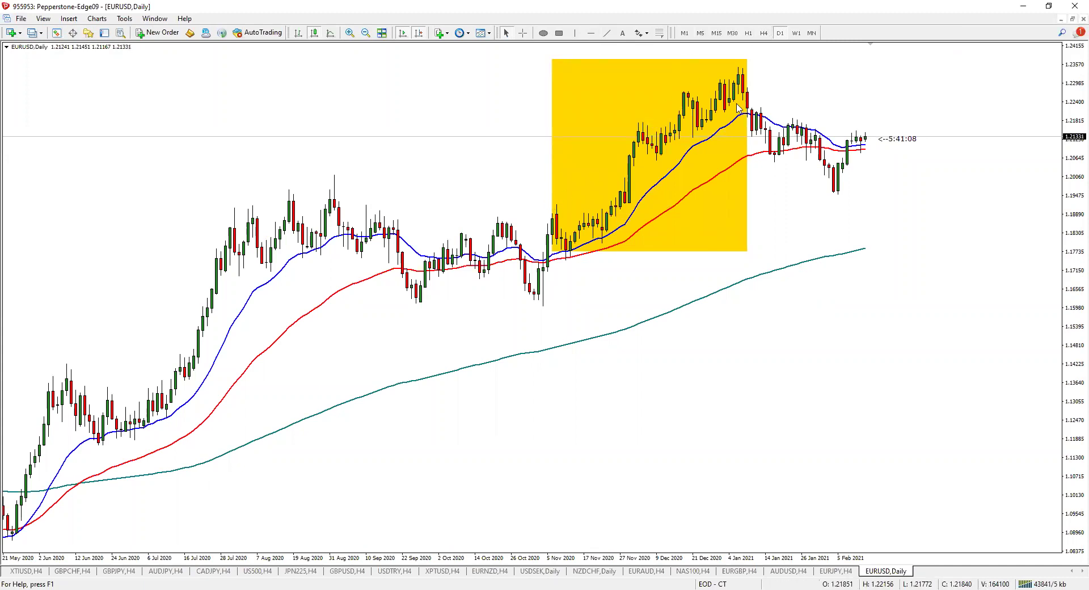
Examine EURUSD on the four-hour timeframe and return to the latest candles on the daily timeframe
{"action": "left_click", "coordinate": [763, 32]}
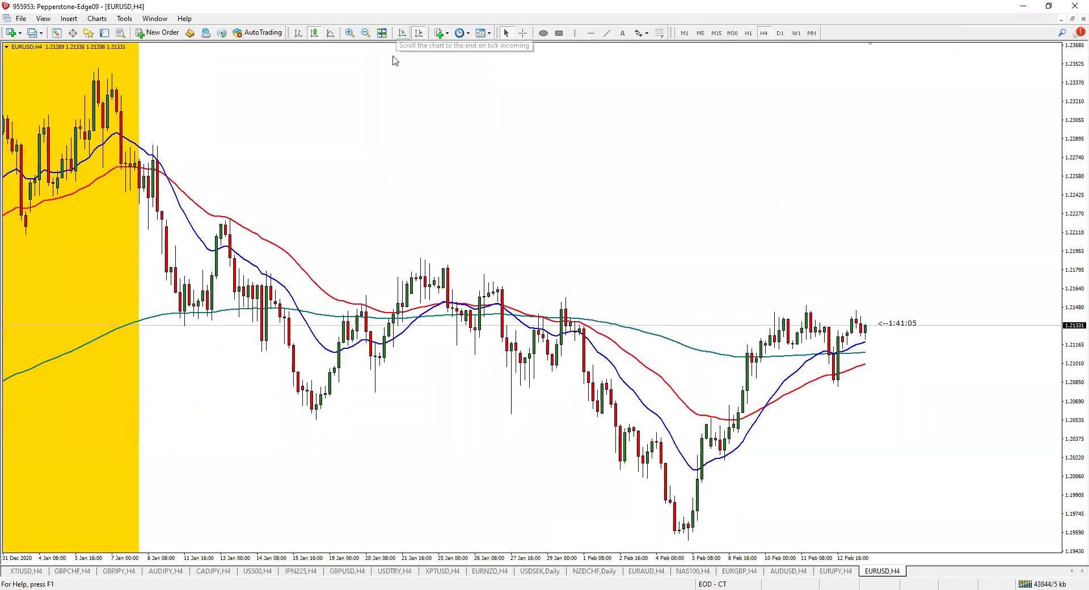
{"action": "scroll", "coordinate": [396, 61], "scroll_direction": "up", "scroll_amount": 10}
{"action": "left_click", "coordinate": [366, 32]}
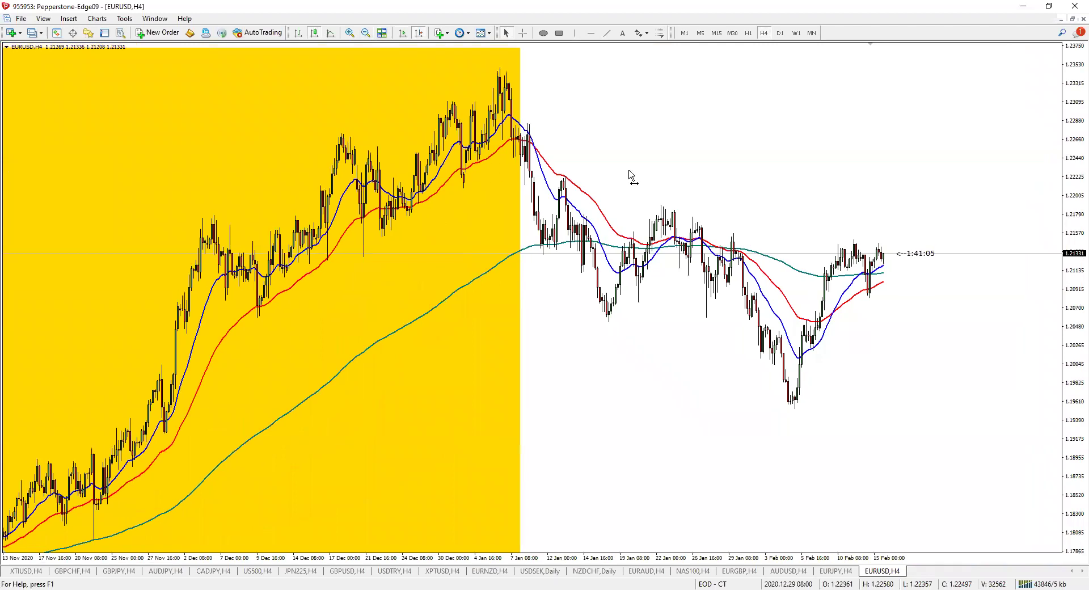
{"action": "scroll", "coordinate": [629, 176], "scroll_direction": "up", "scroll_amount": 3}
{"action": "middle_click", "coordinate": [389, 352]}
{"action": "left_click_drag", "start_coordinate": [673, 141], "coordinate": [732, 85]}
{"action": "left_click", "coordinate": [780, 32]}
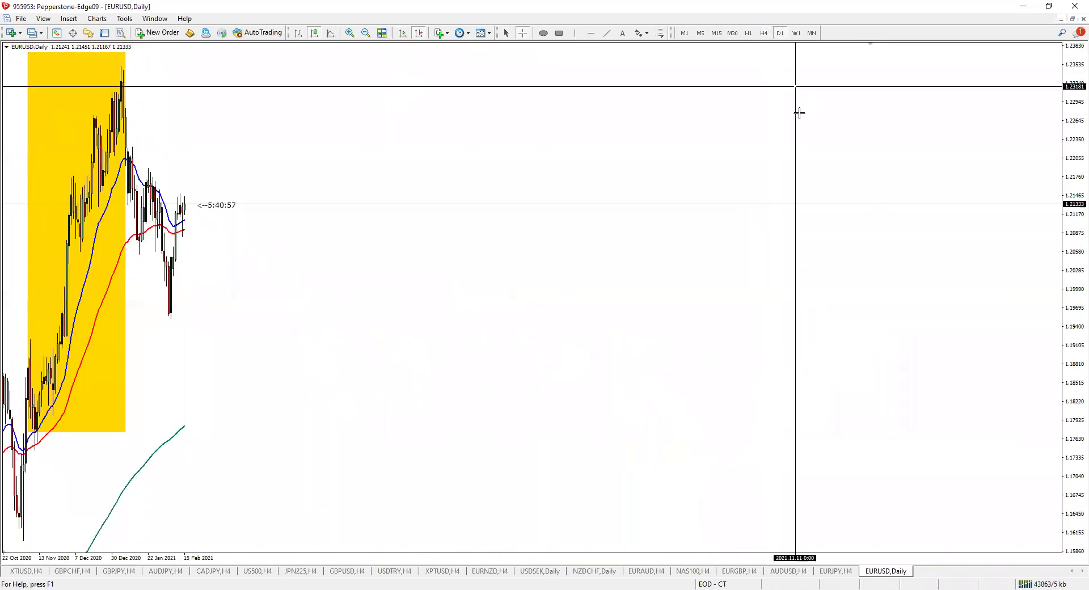
{"action": "left_click", "coordinate": [405, 34]}
{"action": "key", "text": "Page_Up"}
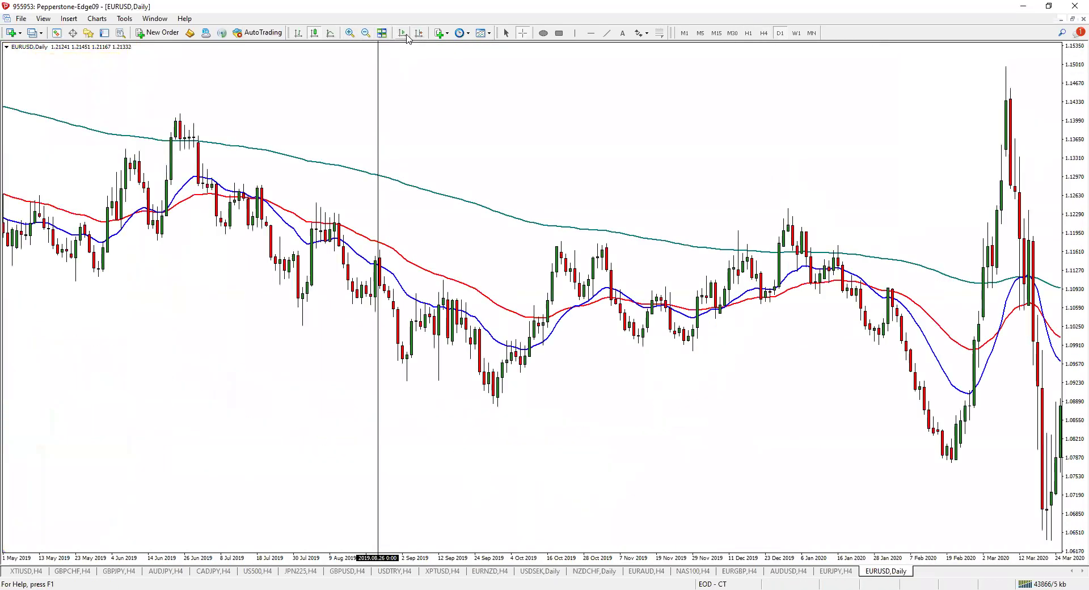
{"action": "left_click", "coordinate": [418, 32]}
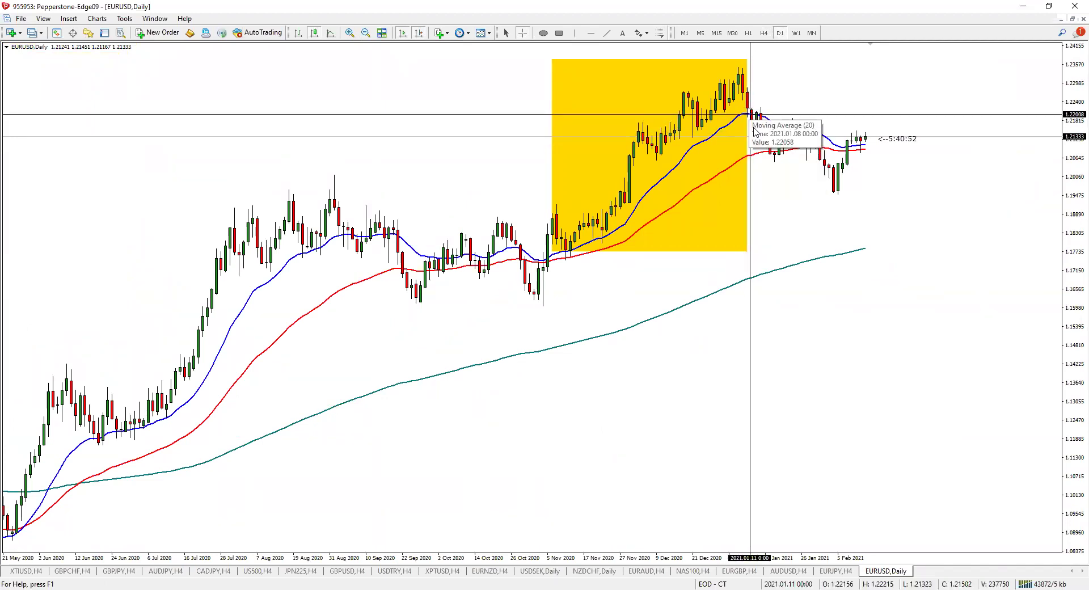
Delete the yellow rectangle from the EURUSD daily chart and add a Stochastic Oscillator with settings 14, 3, 3
{"action": "left_click", "coordinate": [744, 249]}
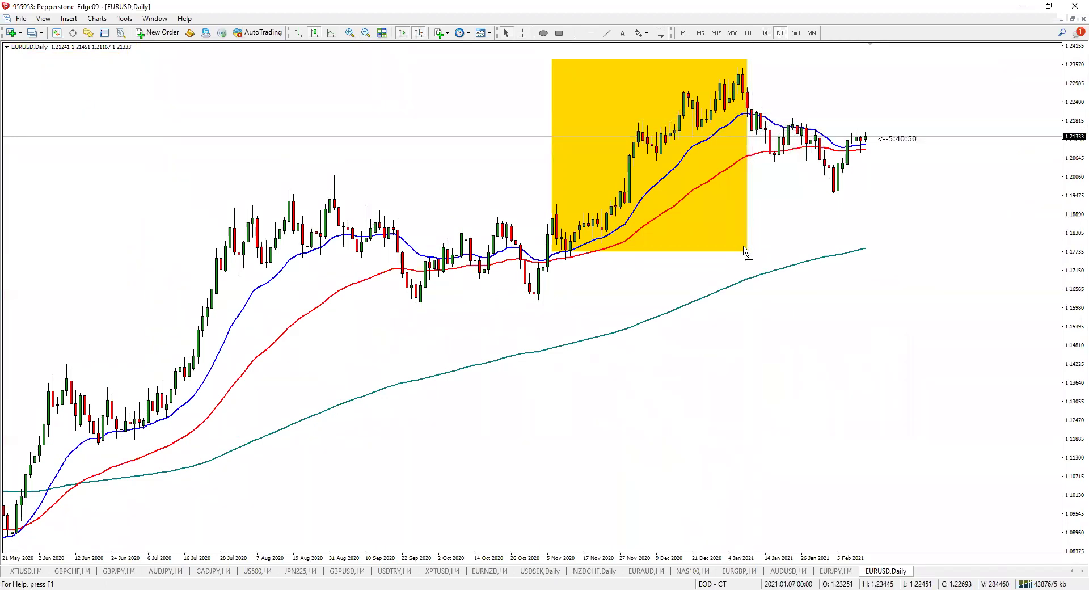
{"action": "key", "text": "Delete"}
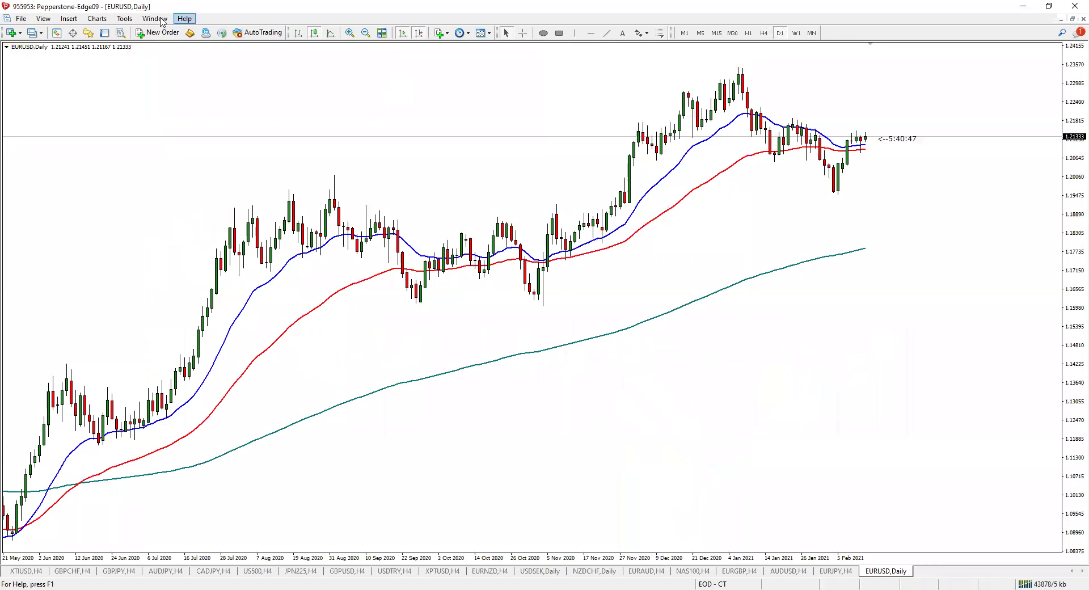
{"action": "left_click", "coordinate": [68, 18]}
{"action": "mouse_move", "coordinate": [85, 29]}
{"action": "left_click", "coordinate": [210, 29]}
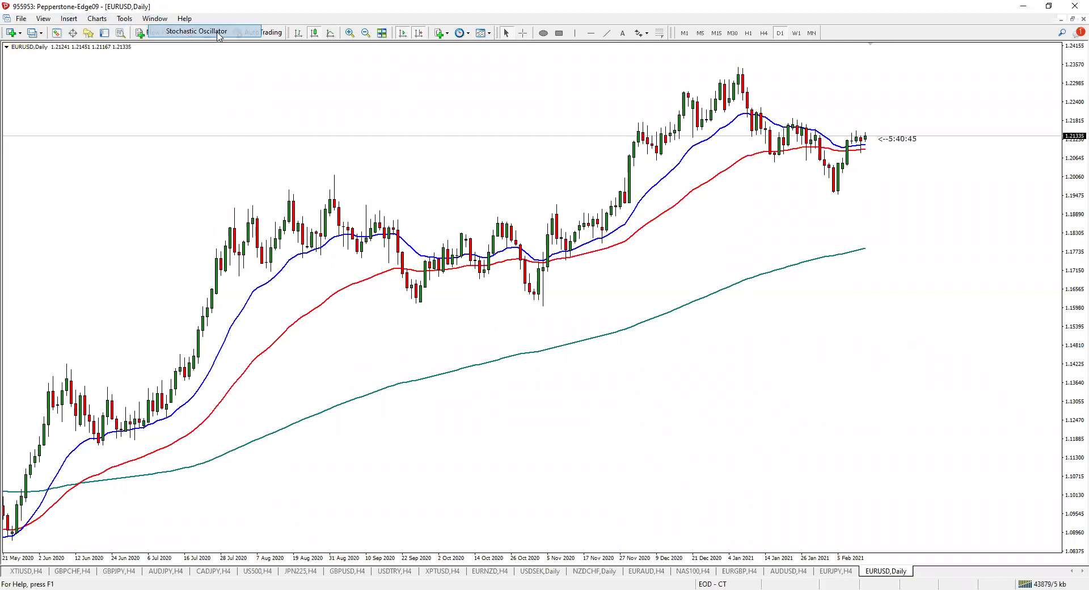
{"action": "key", "text": "Return"}
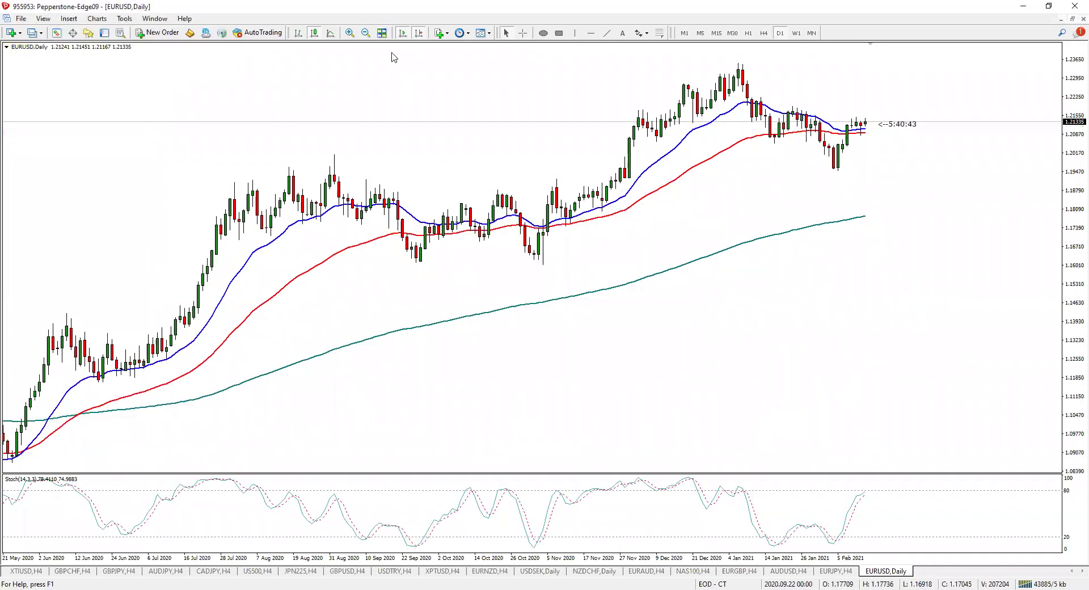
Sketch the January–February EURUSD declines with their support and entry levels, and circle the mid-January and early-February stochastic lows
{"action": "left_click", "coordinate": [350, 33]}
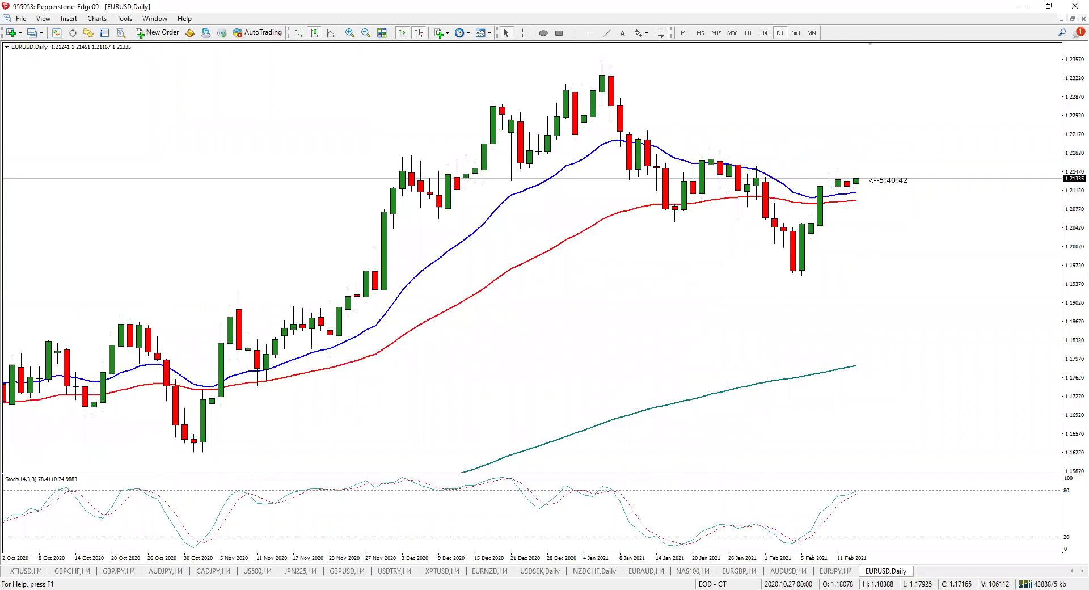
{"action": "left_click_drag", "start_coordinate": [617, 131], "coordinate": [657, 211]}
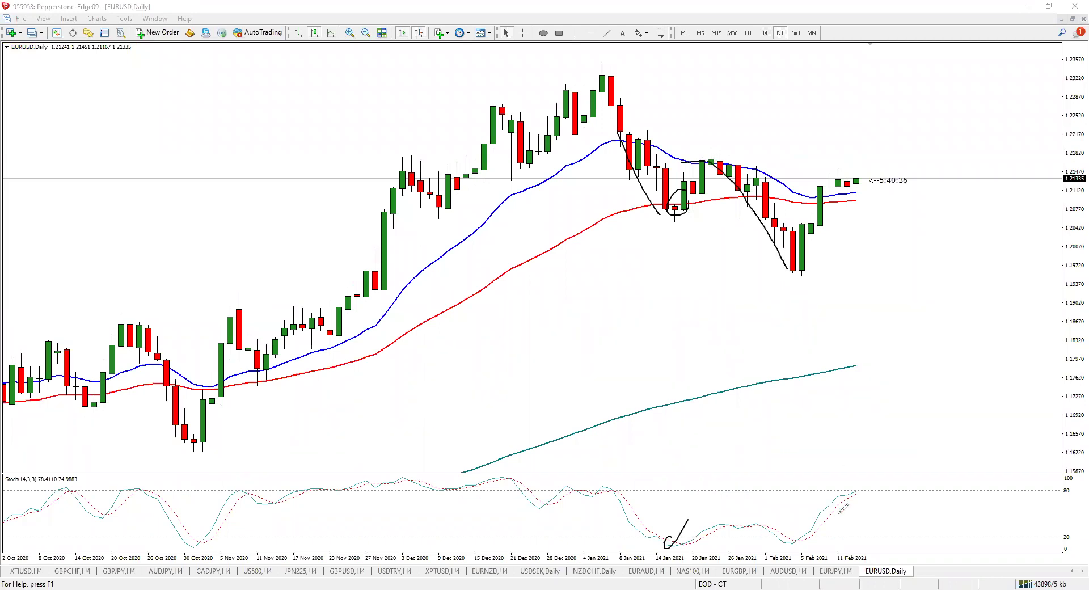
{"action": "left_click_drag", "start_coordinate": [220, 290], "coordinate": [877, 262]}
{"action": "left_click_drag", "start_coordinate": [773, 222], "coordinate": [861, 224]}
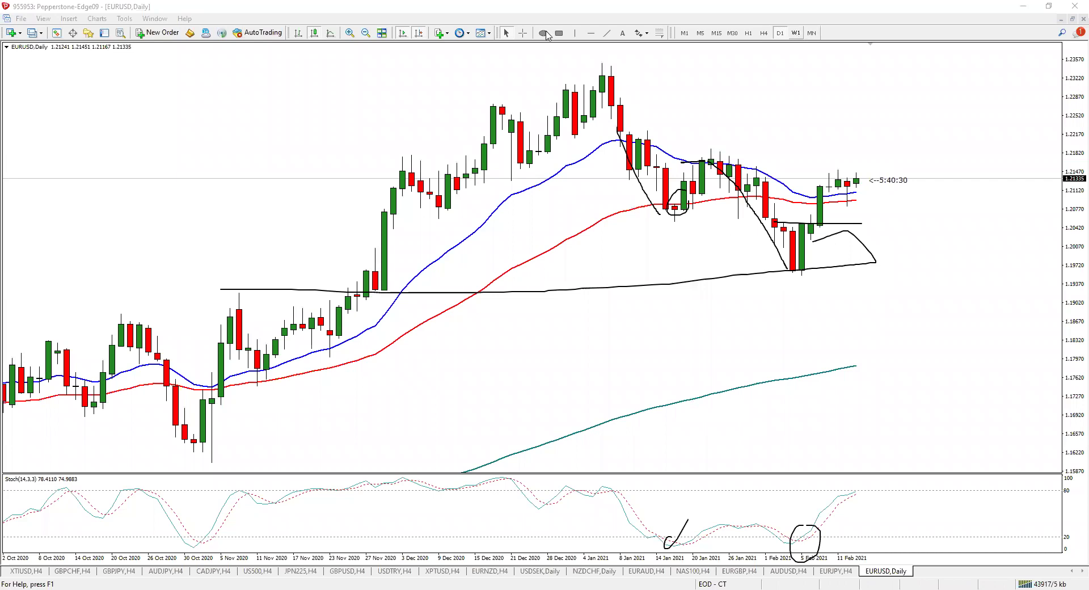
Place a horizontal line across the early-2018 highs on the EURUSD weekly chart and return to the daily timeframe
{"action": "left_click", "coordinate": [591, 32]}
{"action": "left_click", "coordinate": [241, 110]}
{"action": "left_click_drag", "start_coordinate": [241, 110], "coordinate": [236, 86]}
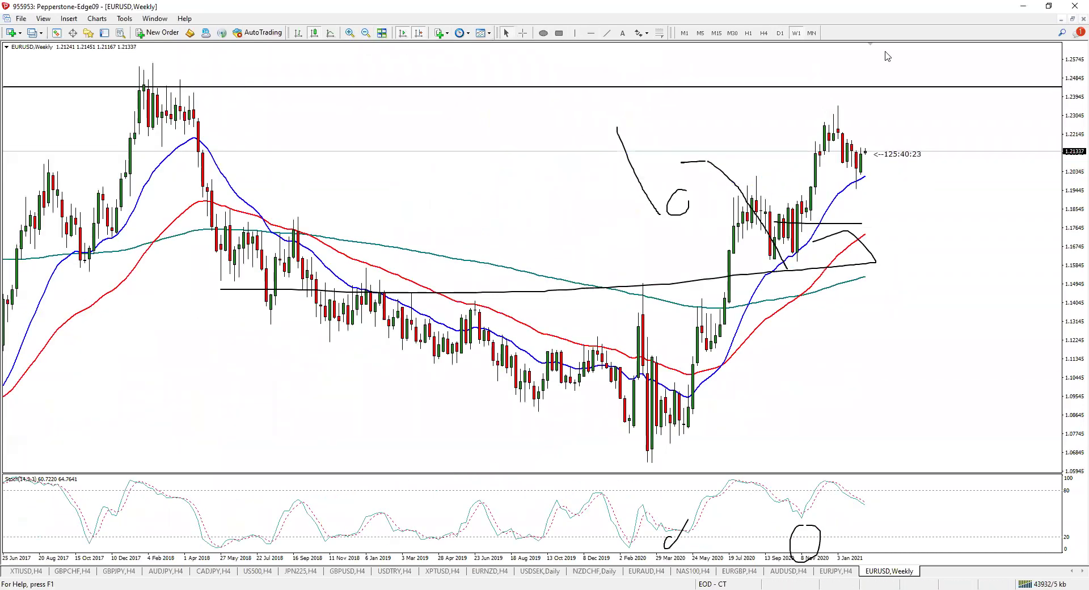
{"action": "left_click", "coordinate": [780, 33]}
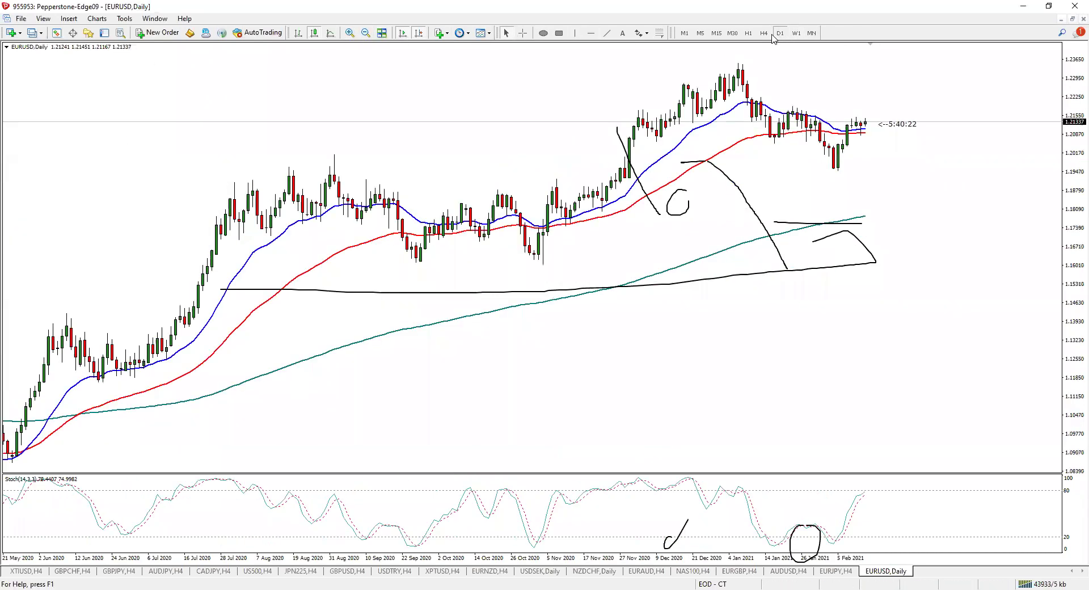
Clear the sketches and place horizontal lines at the 5 February high and near 1.184 on the EURUSD daily chart
{"action": "left_click", "coordinate": [349, 33]}
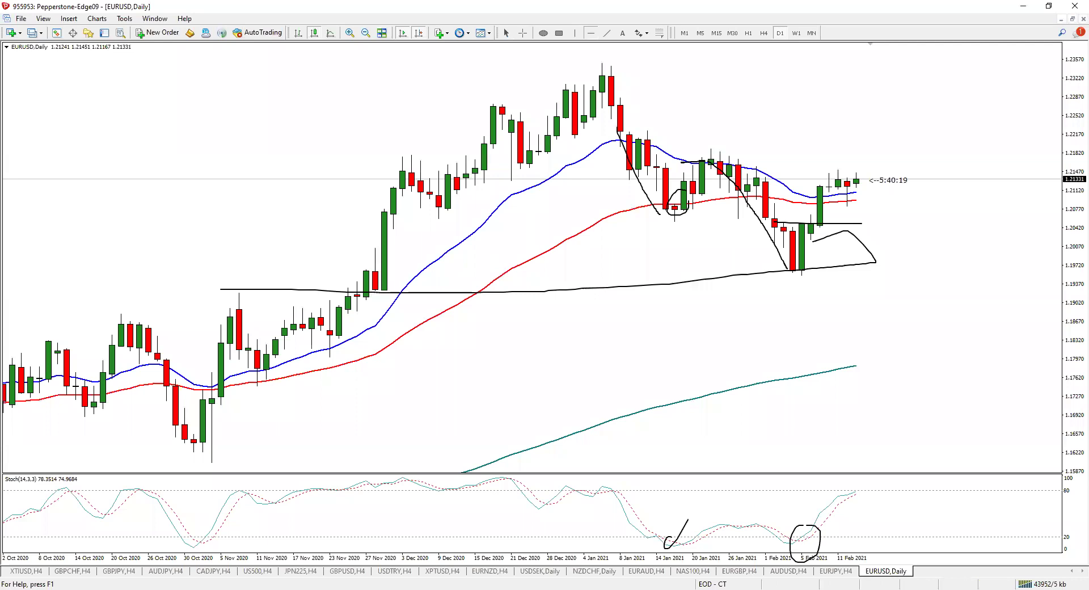
{"action": "left_click", "coordinate": [645, 224]}
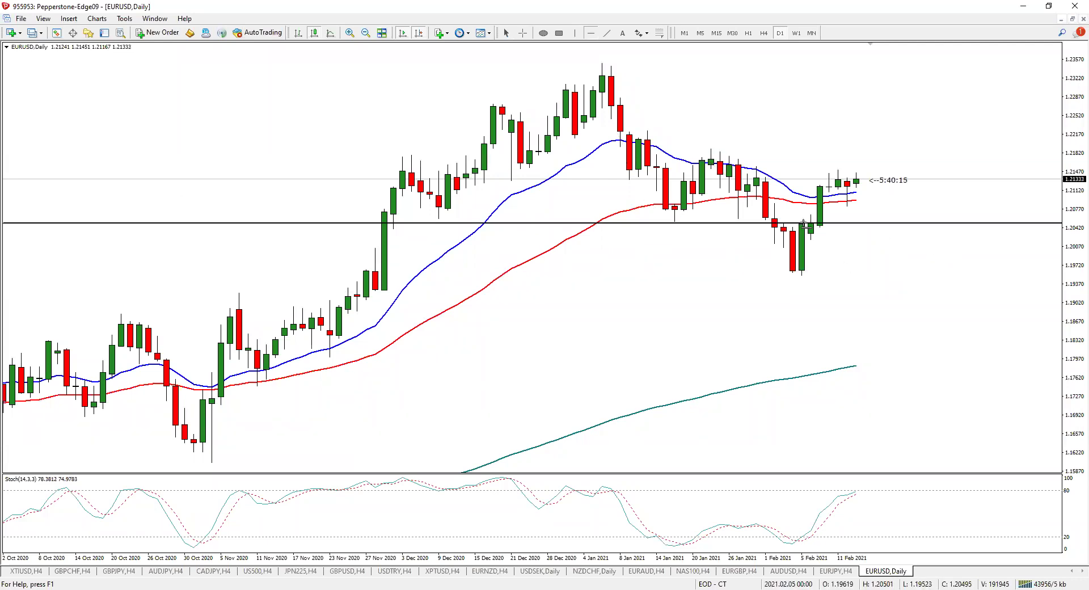
{"action": "left_click", "coordinate": [591, 33]}
{"action": "mouse_move", "coordinate": [449, 329]}
{"action": "left_mouse_down"}
{"action": "mouse_move", "coordinate": [449, 343]}
{"action": "mouse_move", "coordinate": [462, 330]}
{"action": "mouse_move", "coordinate": [457, 337]}
{"action": "left_mouse_up"}
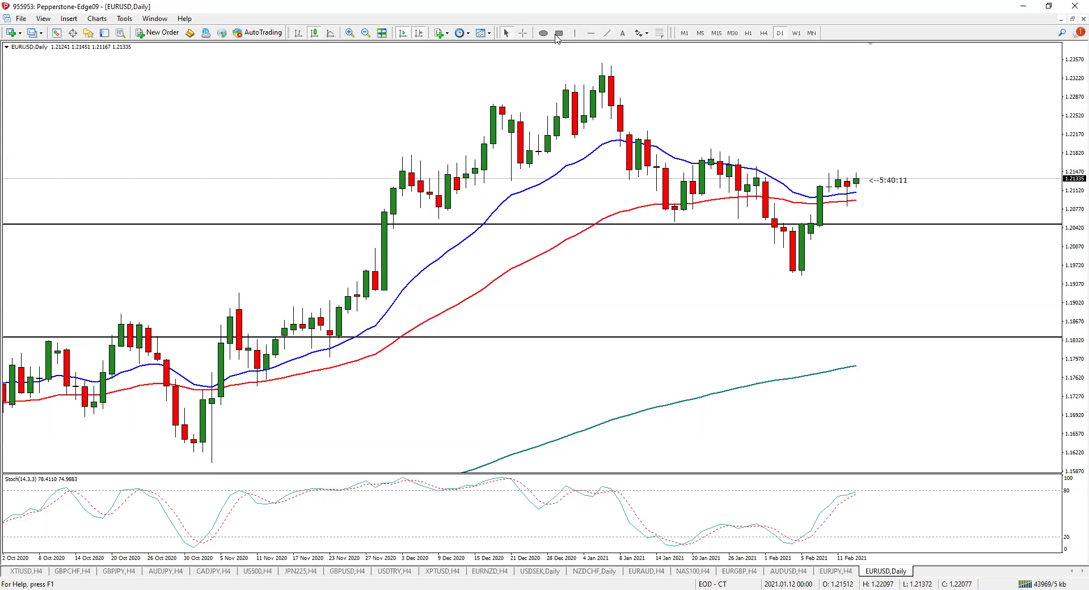
Delete the lower horizontal line, near 1.184, from the EURUSD daily chart
{"action": "left_click", "coordinate": [366, 32]}
{"action": "left_click", "coordinate": [366, 32]}
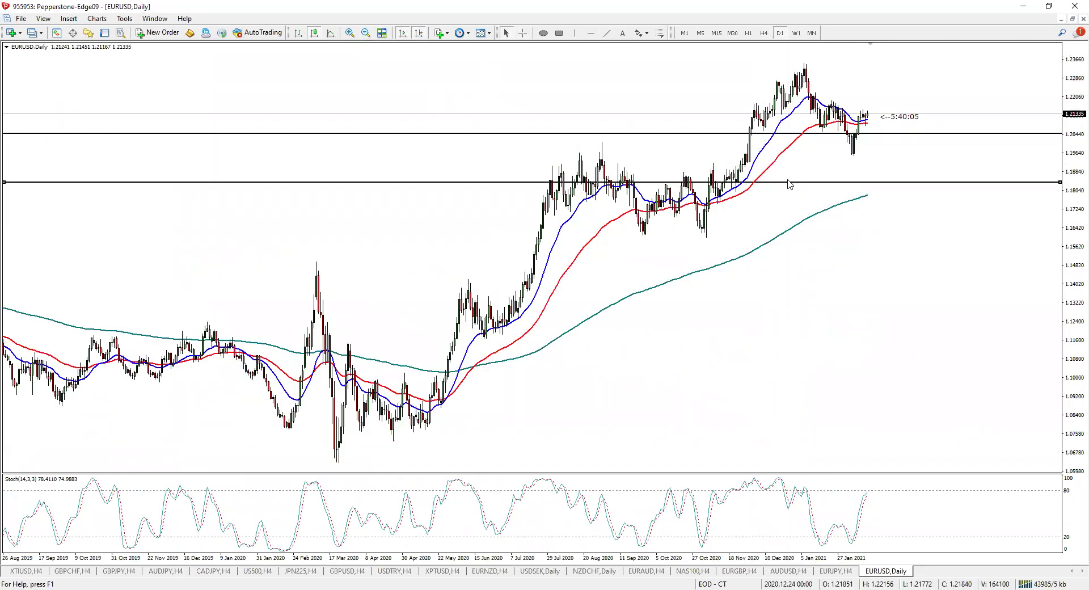
{"action": "key", "text": "Delete"}
Place a horizontal line near 1.194 at the August–September 2020 highs, and delete it along with the 5 February line
{"action": "left_click", "coordinate": [350, 33]}
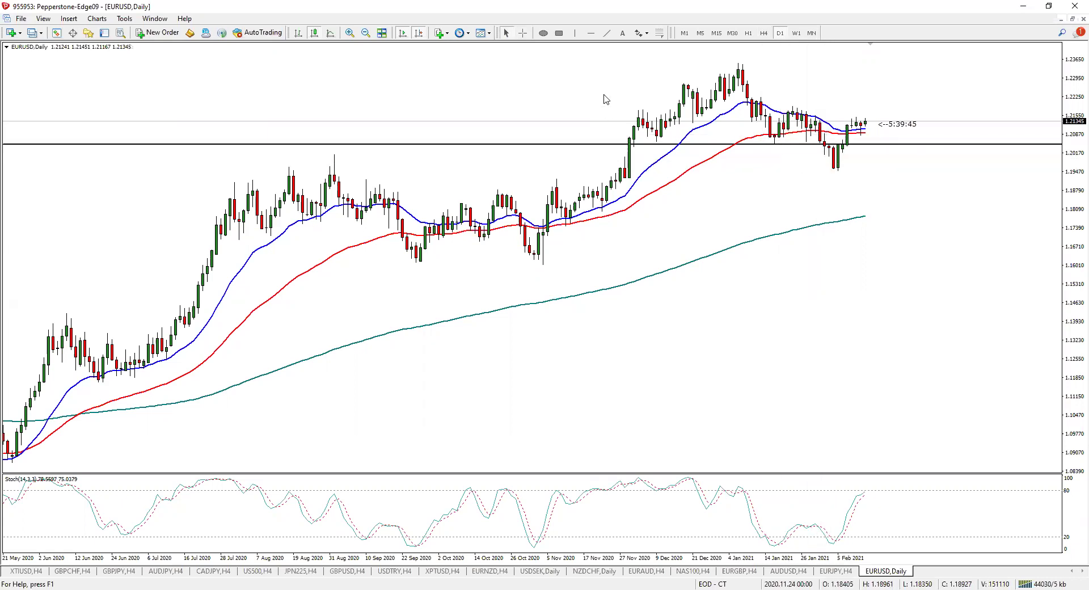
{"action": "left_click", "coordinate": [590, 32]}
{"action": "left_click", "coordinate": [353, 173]}
{"action": "double_click", "coordinate": [485, 145]}
{"action": "key", "text": "Delete"}
{"action": "key", "text": "ctrl+f"}
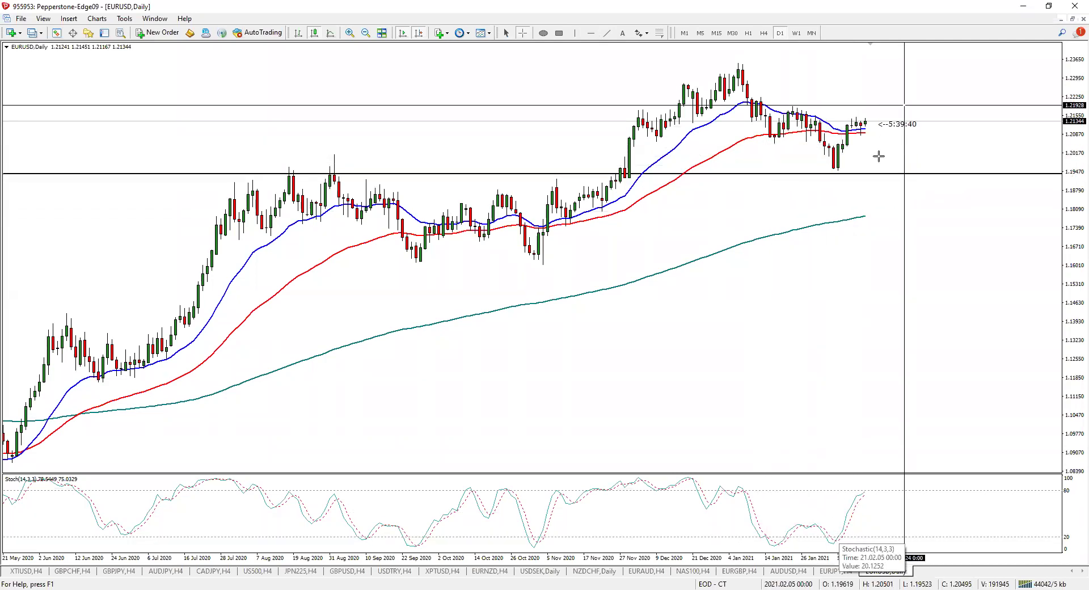
{"action": "left_click", "coordinate": [874, 181]}
{"action": "key", "text": "Delete"}
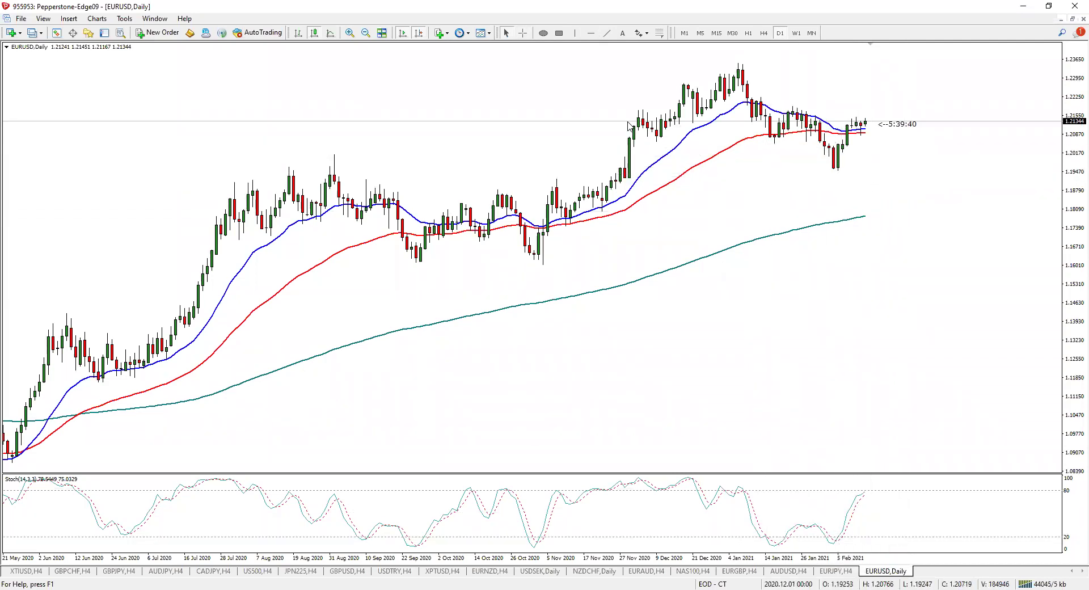
Switch the daily chart to AUDUSD and place a horizontal line at the 5 February high, measuring from it to the latest price
{"action": "type", "text": "audusd"}
{"action": "key", "text": "Return"}
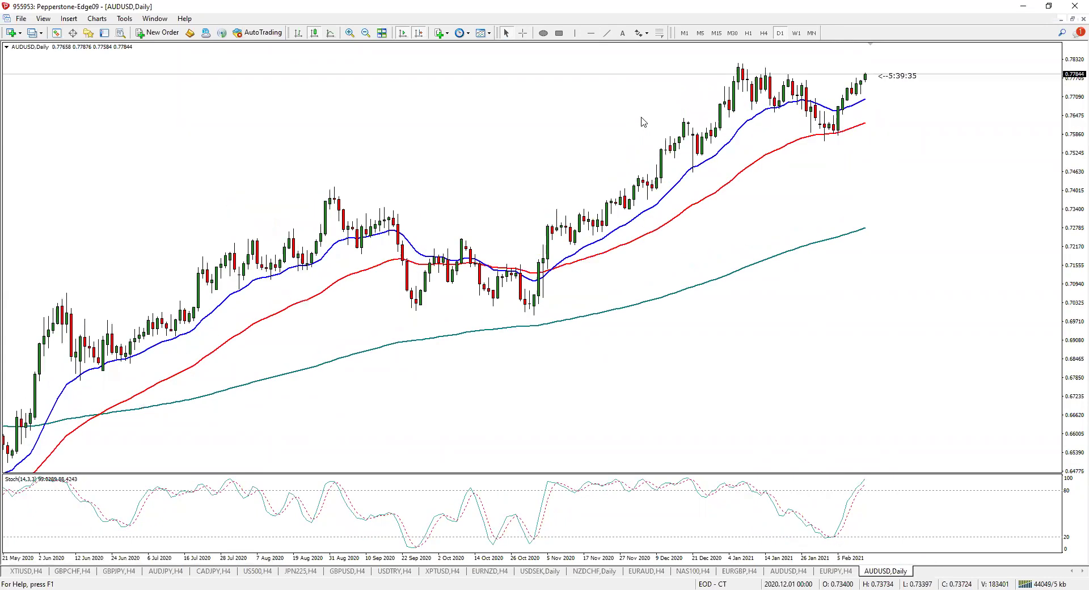
{"action": "left_click", "coordinate": [591, 32]}
{"action": "left_click", "coordinate": [840, 107]}
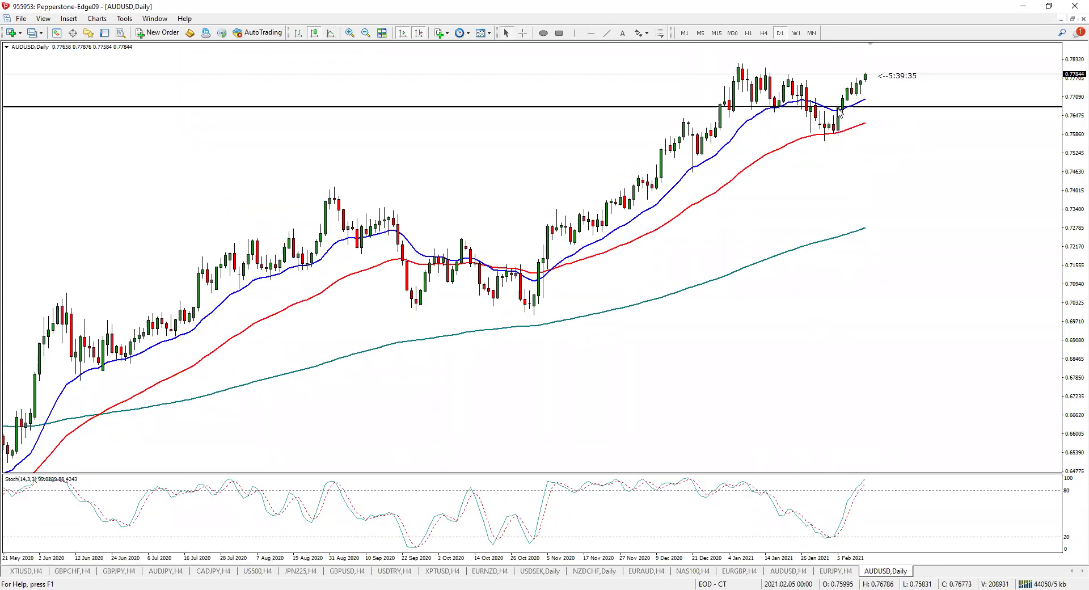
{"action": "middle_click", "coordinate": [839, 107]}
{"action": "left_click_drag", "start_coordinate": [839, 107], "coordinate": [866, 72]}
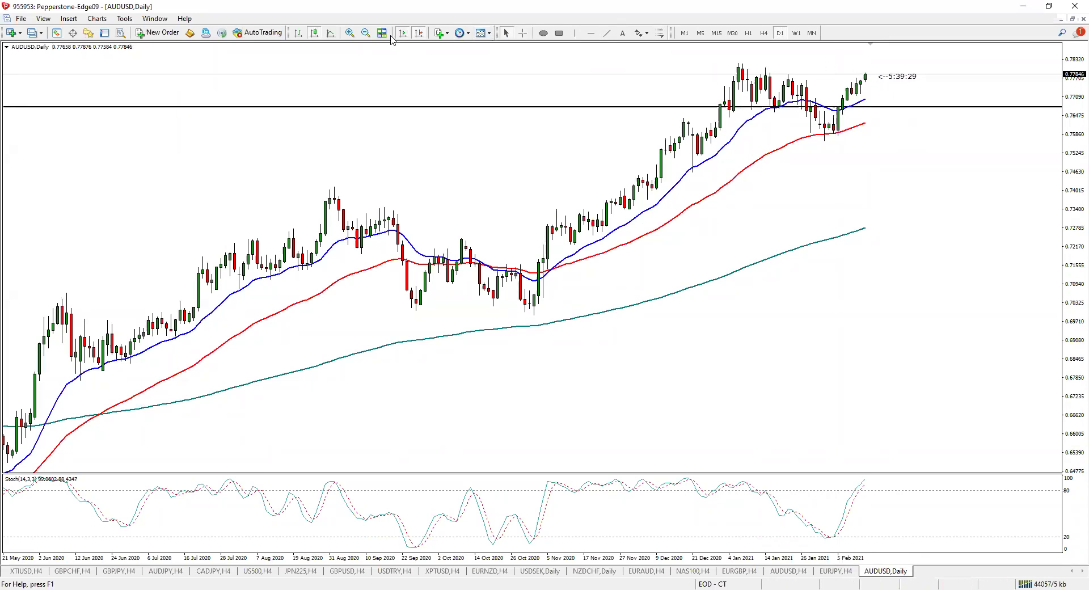
Place a horizontal line near 0.811 across the early-2018 highs on the AUDUSD weekly chart
{"action": "left_click", "coordinate": [349, 32]}
{"action": "left_click", "coordinate": [797, 33]}
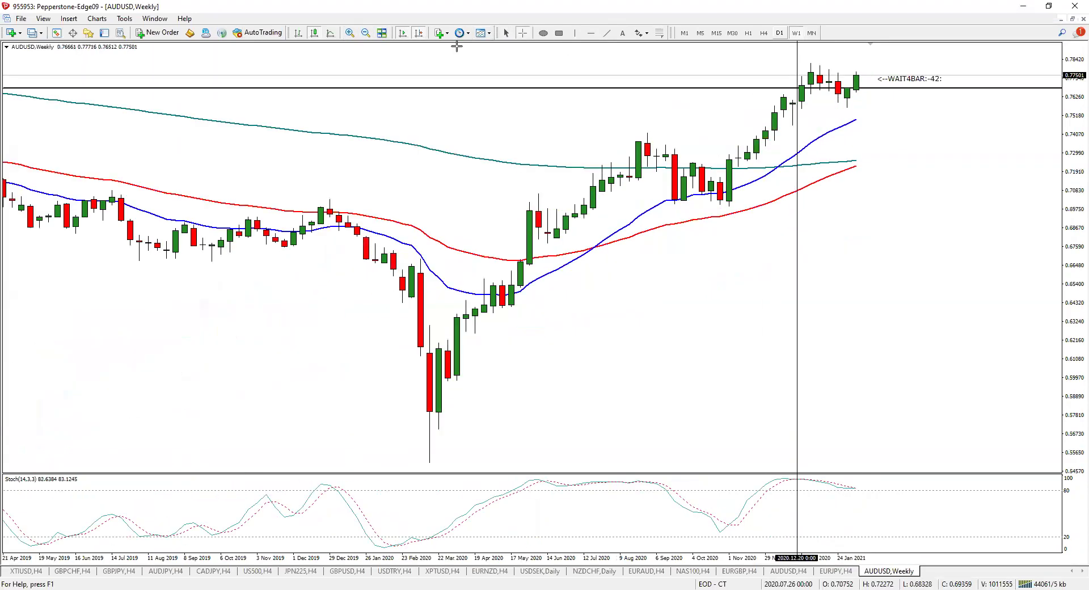
{"action": "left_click", "coordinate": [366, 32]}
{"action": "left_click", "coordinate": [366, 32]}
{"action": "left_click", "coordinate": [591, 32]}
{"action": "left_click_drag", "start_coordinate": [524, 204], "coordinate": [527, 211]}
{"action": "middle_click", "coordinate": [512, 210]}
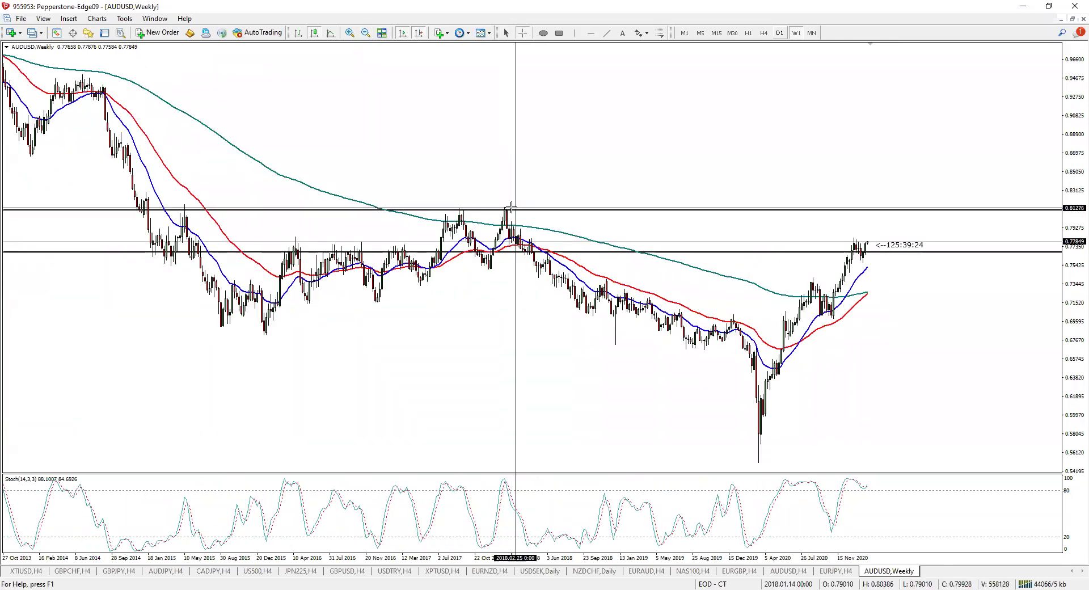
Place a horizontal line near 0.749 on the AUDUSD daily chart and measure down to it from the 5 February entry line
{"action": "left_click", "coordinate": [779, 32]}
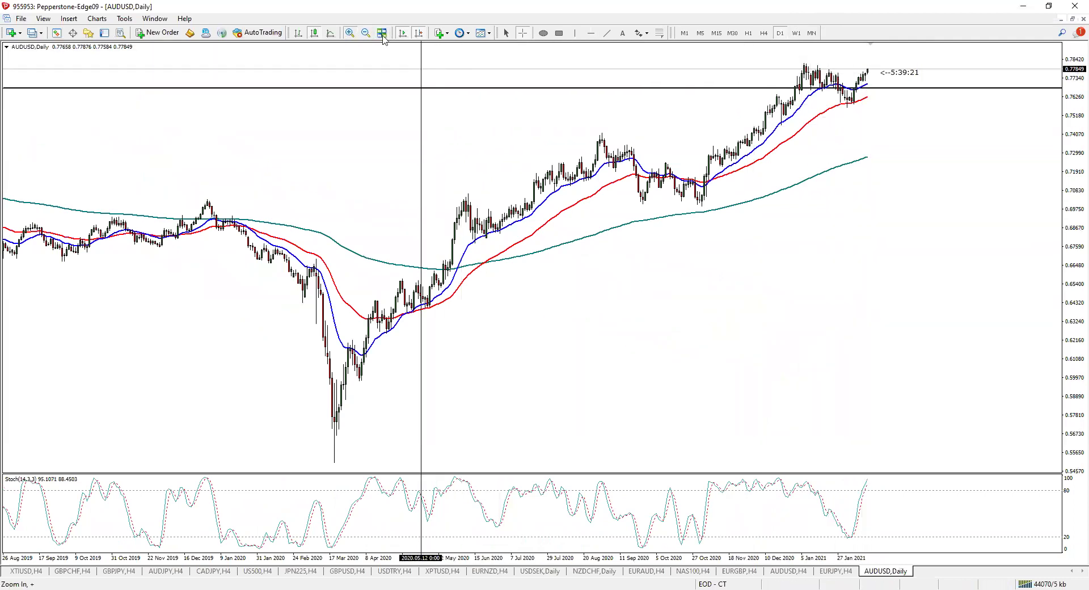
{"action": "left_click", "coordinate": [349, 32]}
{"action": "left_click", "coordinate": [590, 32]}
{"action": "left_click", "coordinate": [726, 157]}
{"action": "left_click_drag", "start_coordinate": [726, 158], "coordinate": [721, 164]}
{"action": "middle_click", "coordinate": [703, 149]}
{"action": "left_click_drag", "start_coordinate": [834, 107], "coordinate": [694, 164]}
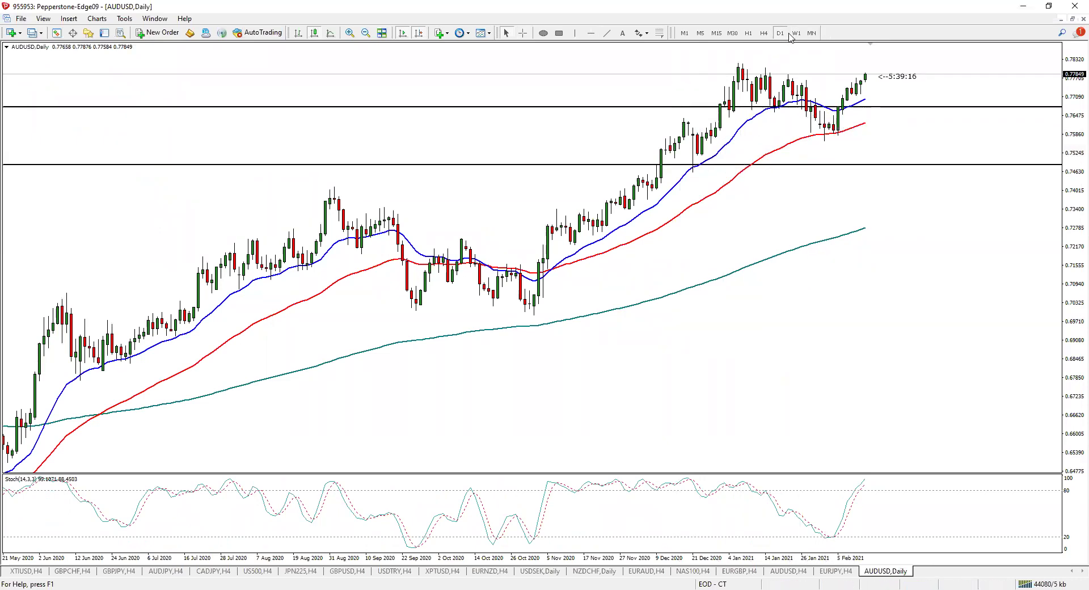
Measure from the entry line to the early-2018 highs line on the AUDUSD weekly chart and return to the daily timeframe
{"action": "left_click", "coordinate": [797, 32]}
{"action": "left_click_drag", "start_coordinate": [796, 132], "coordinate": [196, 68]}
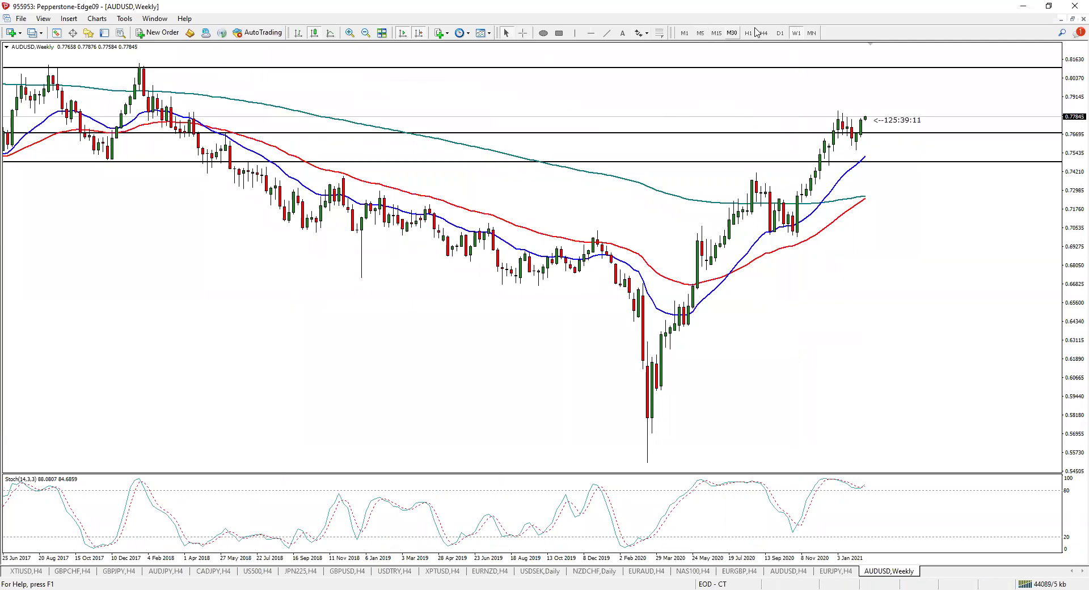
{"action": "left_click", "coordinate": [779, 32]}
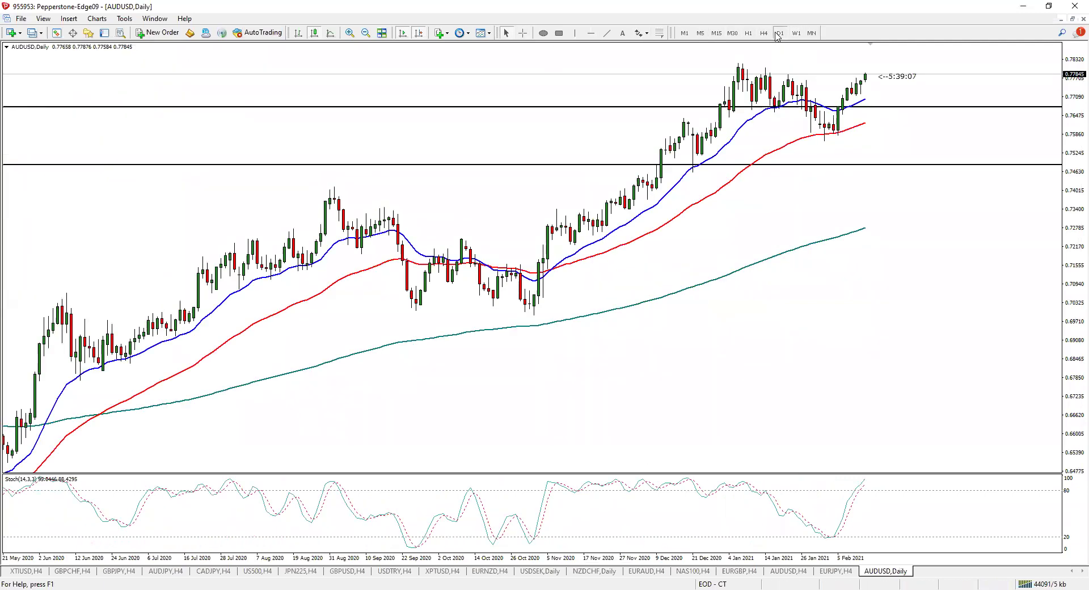
{"action": "left_click", "coordinate": [765, 32]}
{"action": "left_click", "coordinate": [780, 33]}
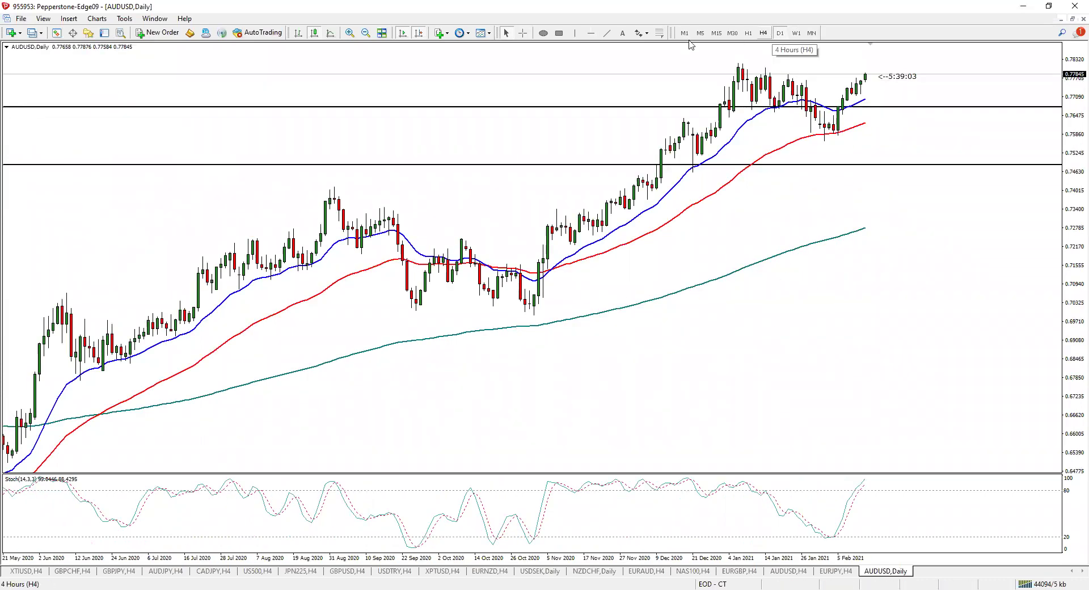
{"action": "left_click", "coordinate": [366, 33]}
{"action": "left_click", "coordinate": [363, 40]}
{"action": "left_click", "coordinate": [349, 32]}
{"action": "left_click", "coordinate": [349, 32]}
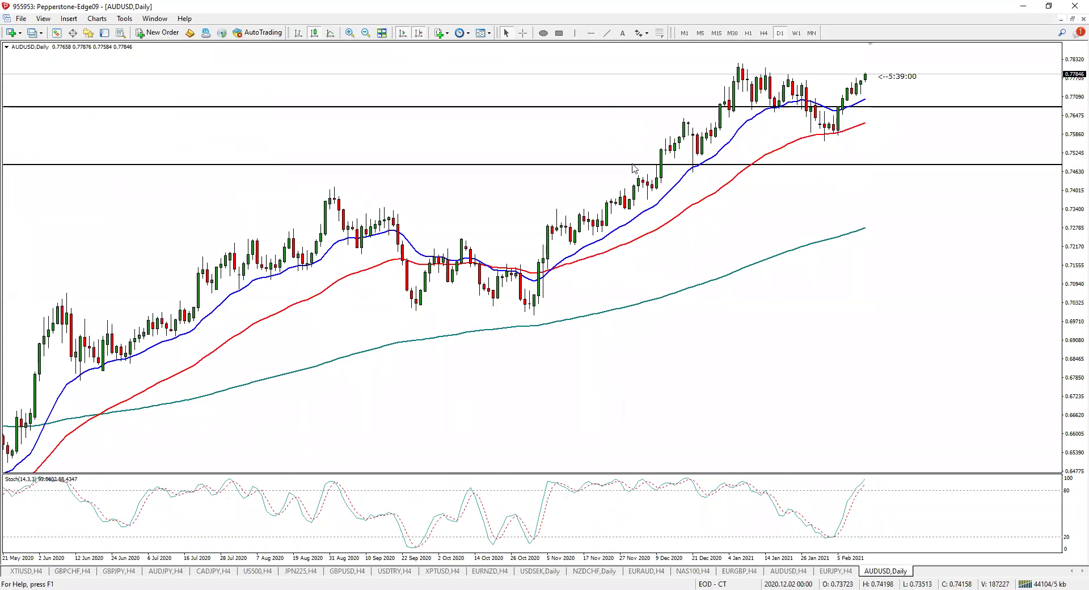
Delete the entry line and the 0.749 horizontal line from the AUDUSD daily chart
{"action": "key", "text": "BackSpace"}
{"action": "key", "text": "BackSpace"}
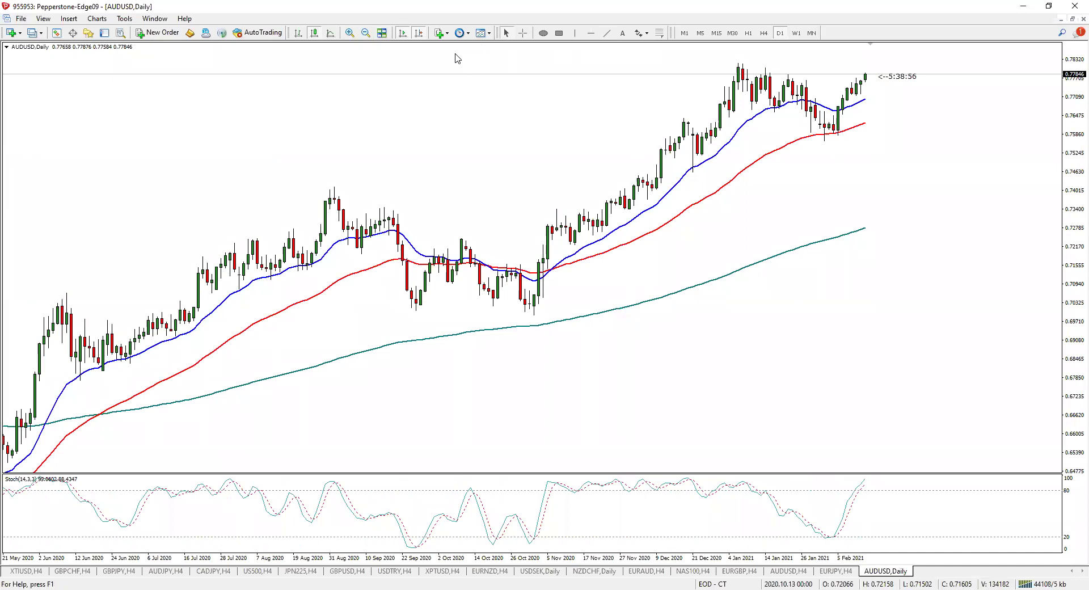
Hand-draw the November to January uptrend along the 20 EMA, mark the early-February pullback candles and breakout, and clear the drawings
{"action": "left_click", "coordinate": [349, 33]}
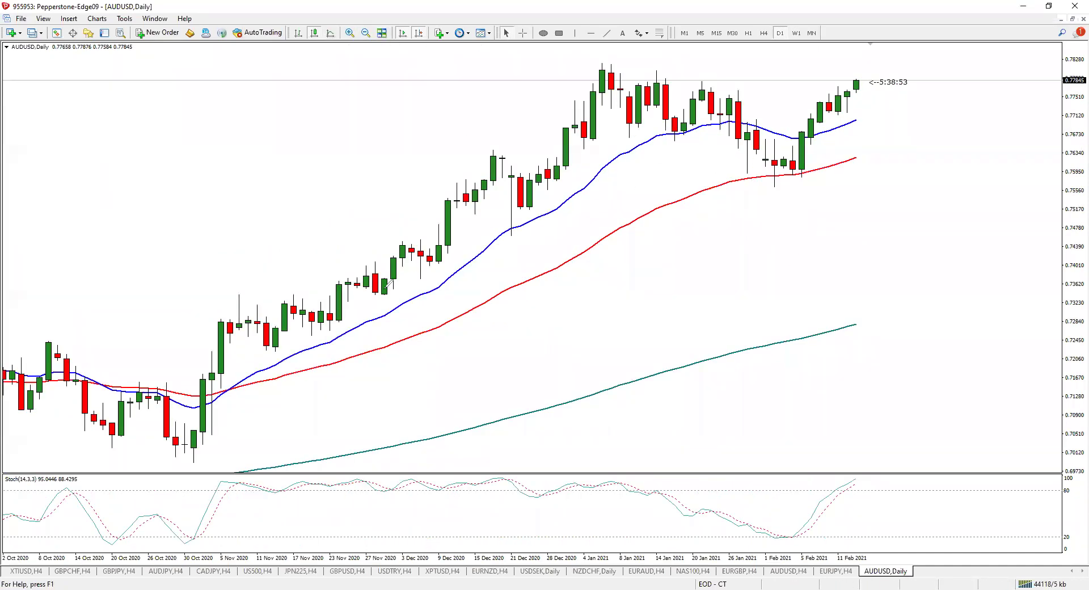
{"action": "left_click_drag", "start_coordinate": [235, 370], "coordinate": [593, 72]}
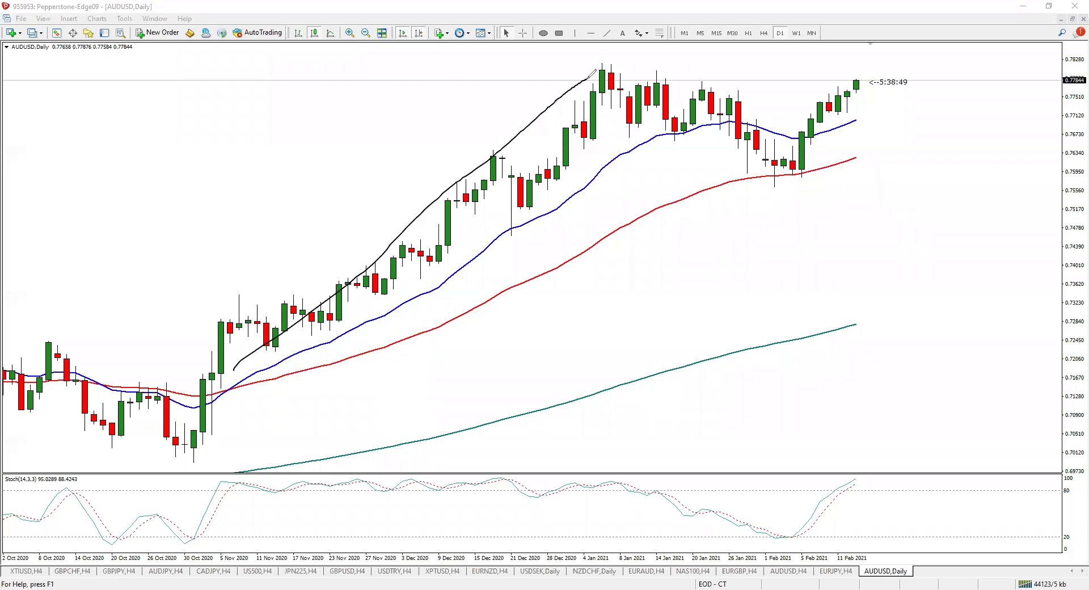
{"action": "left_click_drag", "start_coordinate": [692, 118], "coordinate": [302, 354]}
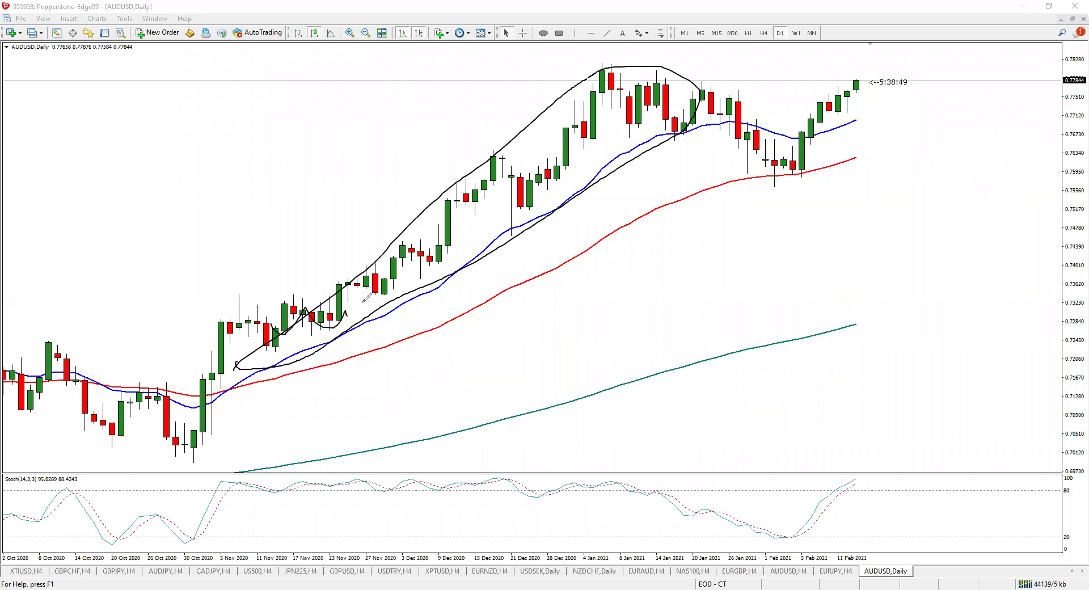
{"action": "left_click_drag", "start_coordinate": [548, 206], "coordinate": [640, 138]}
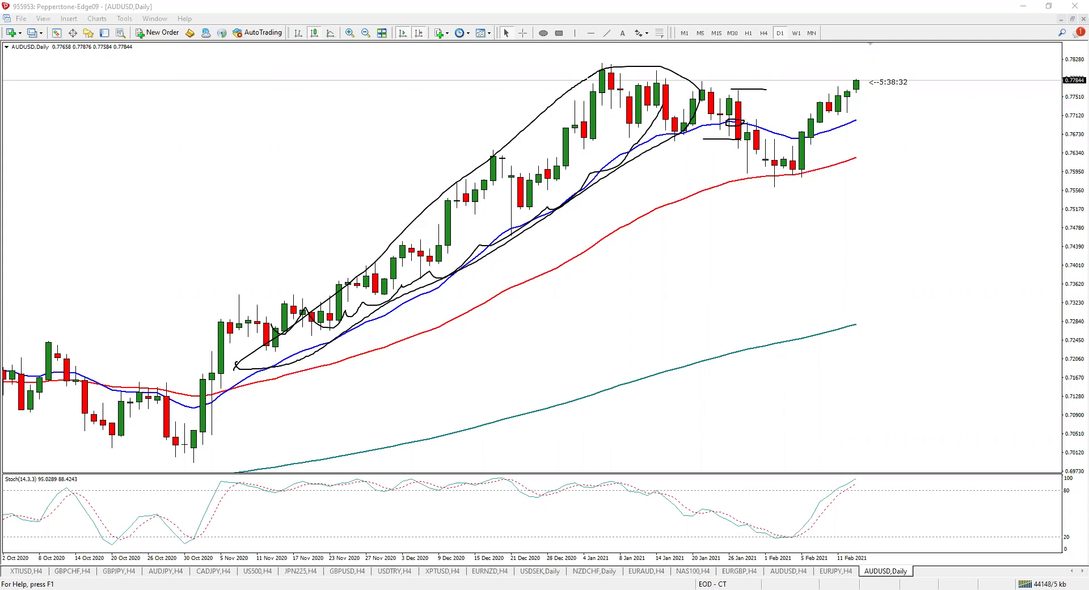
{"action": "key", "text": "Escape"}
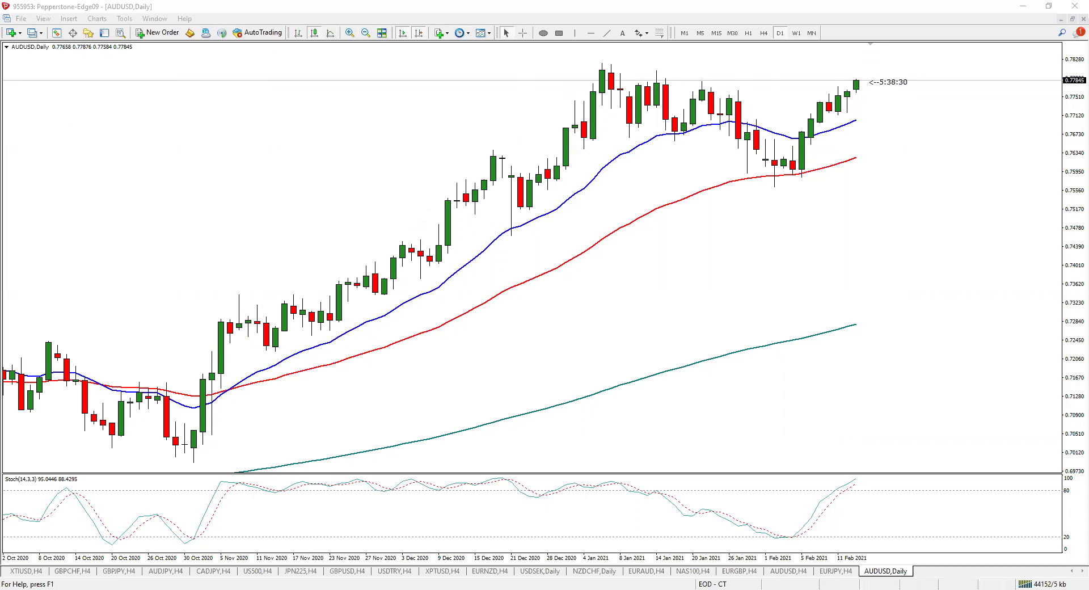
{"action": "mouse_move", "coordinate": [746, 167]}
{"action": "left_mouse_down"}
{"action": "mouse_move", "coordinate": [775, 139]}
{"action": "mouse_move", "coordinate": [794, 154]}
{"action": "left_mouse_up"}
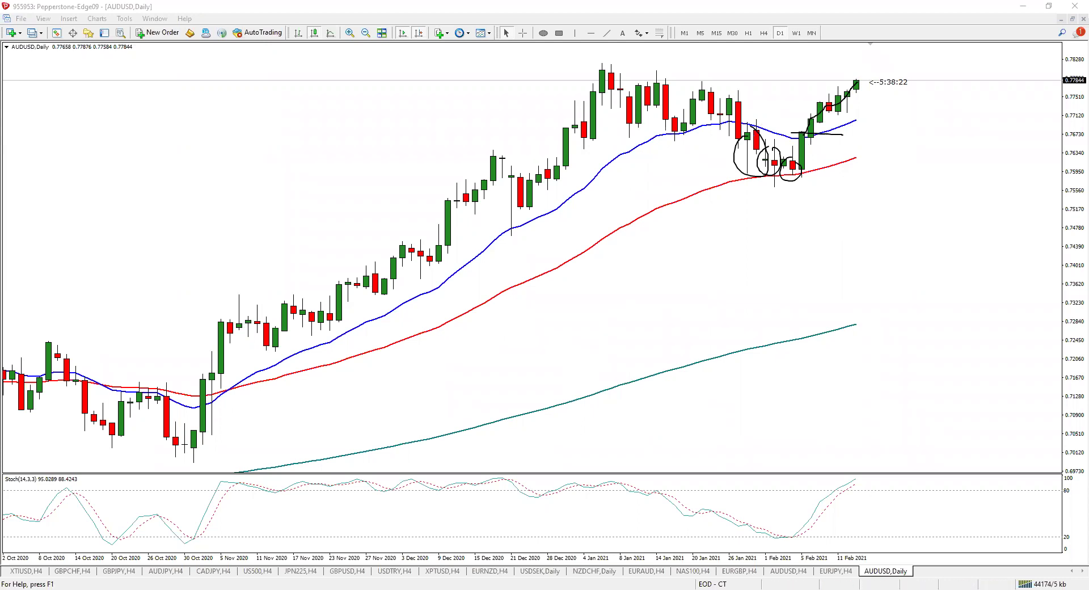
{"action": "key", "text": "Escape"}
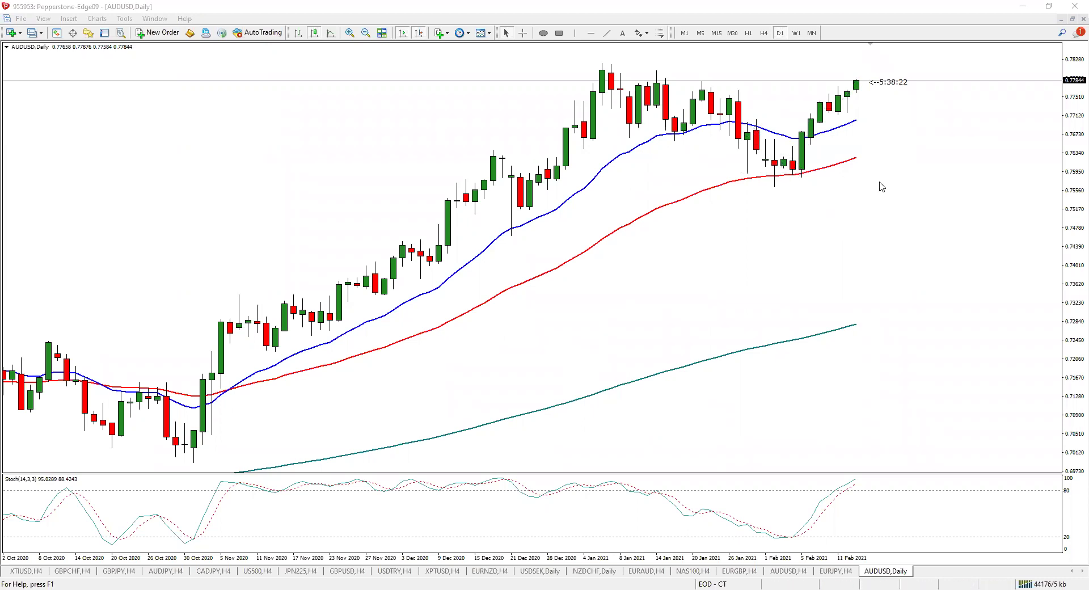
Inspect the price and date around the early-February breakout candle on the AUDUSD daily chart with the crosshair
{"action": "double_click", "coordinate": [365, 33]}
{"action": "left_click", "coordinate": [349, 32]}
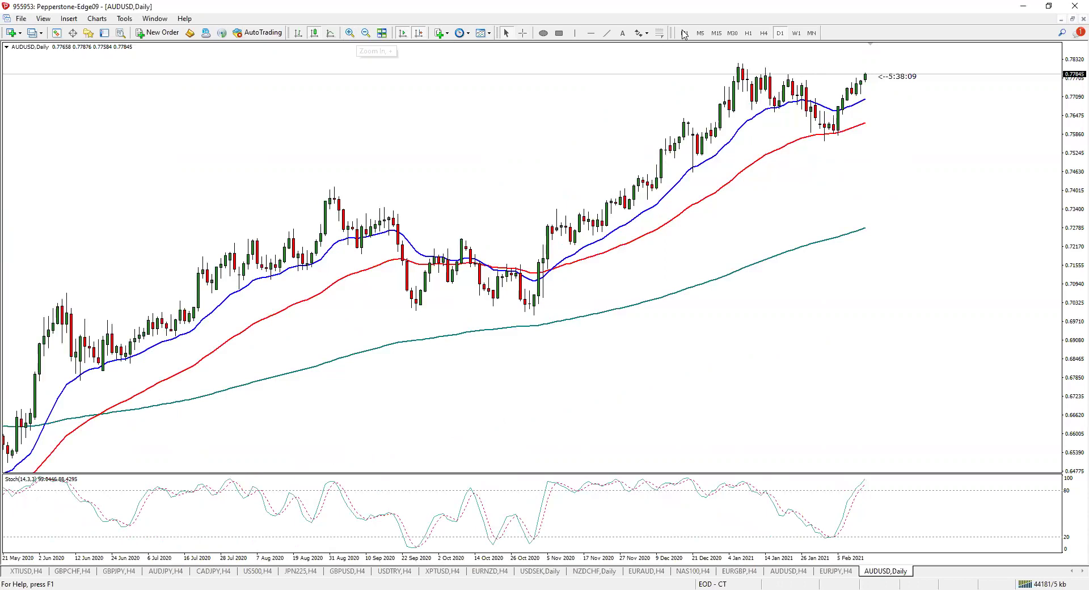
{"action": "left_click", "coordinate": [796, 33]}
{"action": "left_click", "coordinate": [780, 33]}
{"action": "middle_click", "coordinate": [816, 89]}
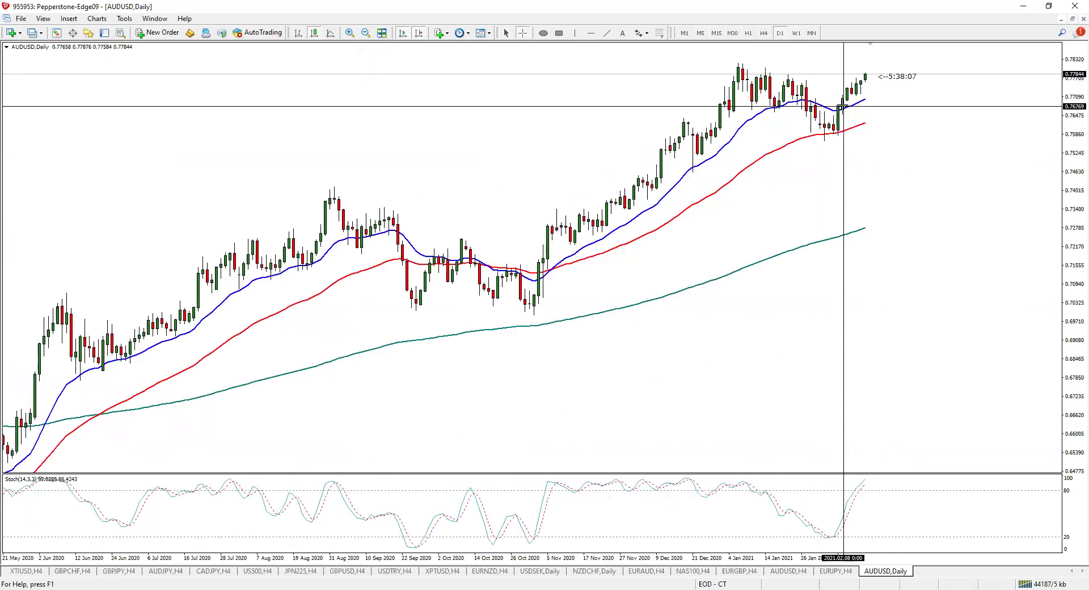
{"action": "middle_click", "coordinate": [819, 105]}
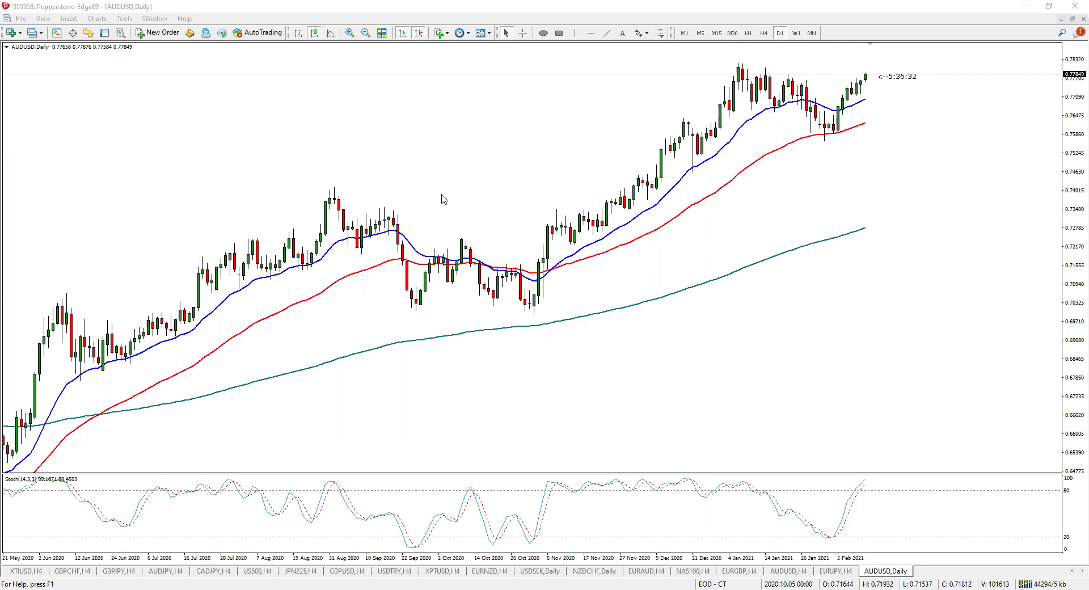
{"action": "left_click", "coordinate": [234, 236]}
{"action": "key", "text": "Left"}
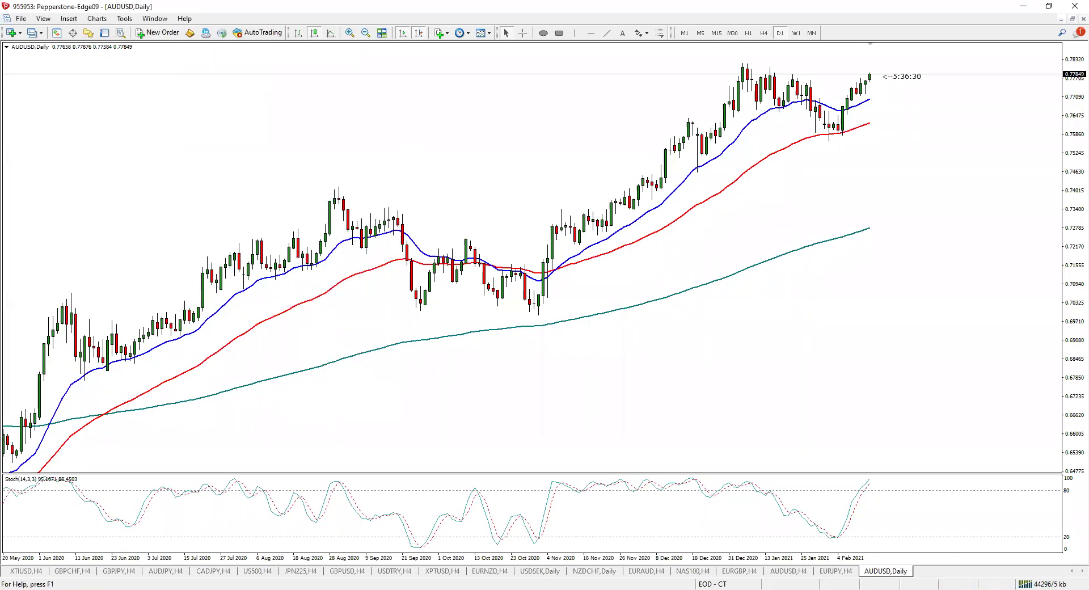
{"action": "key", "text": "Right"}
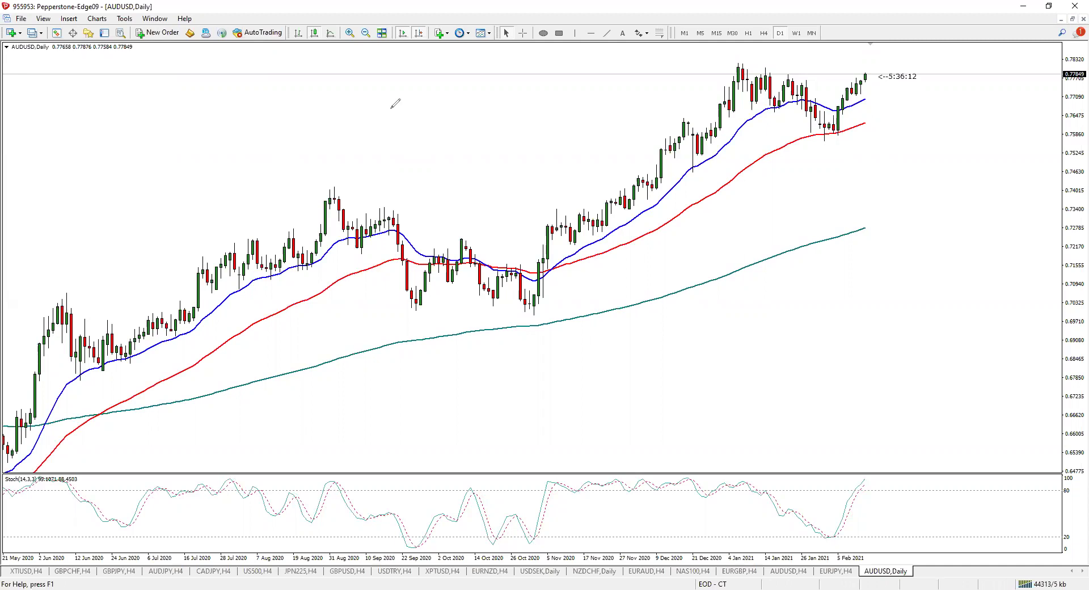
Handwrite the timeframe pairs D 4, 4-1 and 1 15m above the daily candles, then clear the notes
{"action": "mouse_move", "coordinate": [356, 99]}
{"action": "left_mouse_down"}
{"action": "mouse_move", "coordinate": [358, 120]}
{"action": "mouse_move", "coordinate": [409, 117]}
{"action": "left_mouse_up"}
{"action": "mouse_move", "coordinate": [430, 185]}
{"action": "left_mouse_down"}
{"action": "mouse_move", "coordinate": [430, 212]}
{"action": "mouse_move", "coordinate": [442, 200]}
{"action": "mouse_move", "coordinate": [463, 212]}
{"action": "left_mouse_up"}
{"action": "left_click_drag", "start_coordinate": [435, 187], "coordinate": [462, 182]}
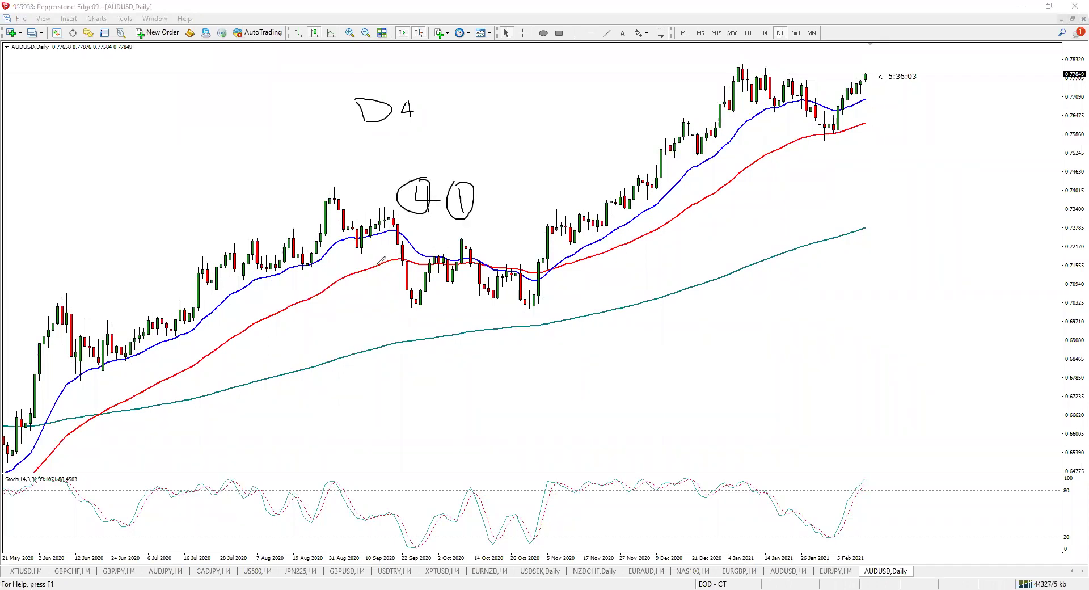
{"action": "left_click_drag", "start_coordinate": [263, 174], "coordinate": [262, 200]}
{"action": "left_click_drag", "start_coordinate": [293, 172], "coordinate": [295, 193]}
{"action": "left_click_drag", "start_coordinate": [303, 173], "coordinate": [342, 182]}
{"action": "left_click_drag", "start_coordinate": [264, 172], "coordinate": [259, 214]}
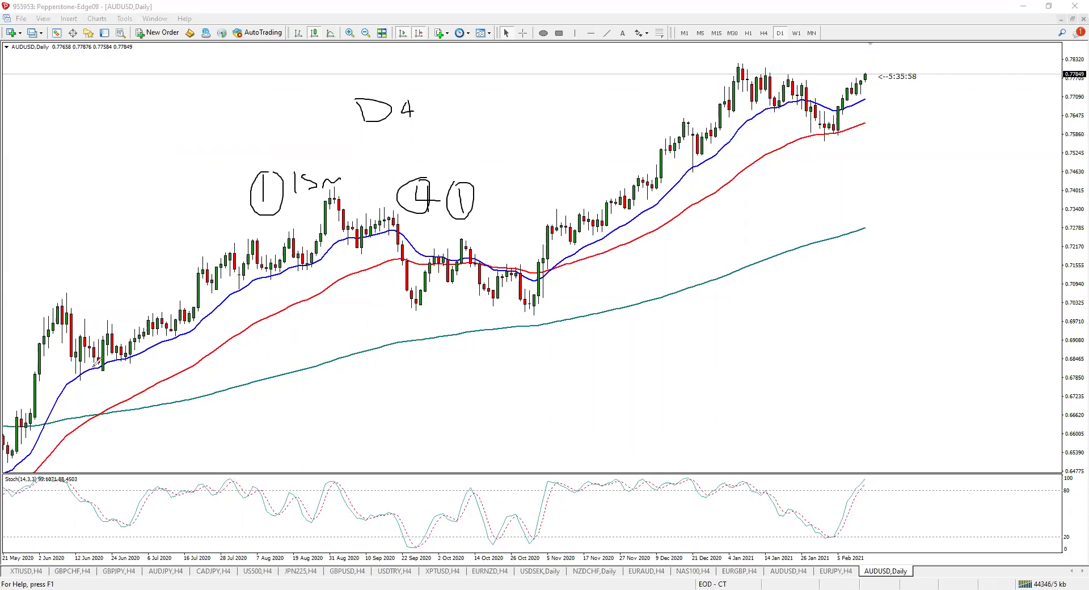
{"action": "mouse_move", "coordinate": [328, 172]}
{"action": "left_mouse_down"}
{"action": "mouse_move", "coordinate": [295, 172]}
{"action": "mouse_move", "coordinate": [348, 191]}
{"action": "left_mouse_up"}
{"action": "left_click_drag", "start_coordinate": [356, 135], "coordinate": [427, 126]}
{"action": "key", "text": "Escape"}
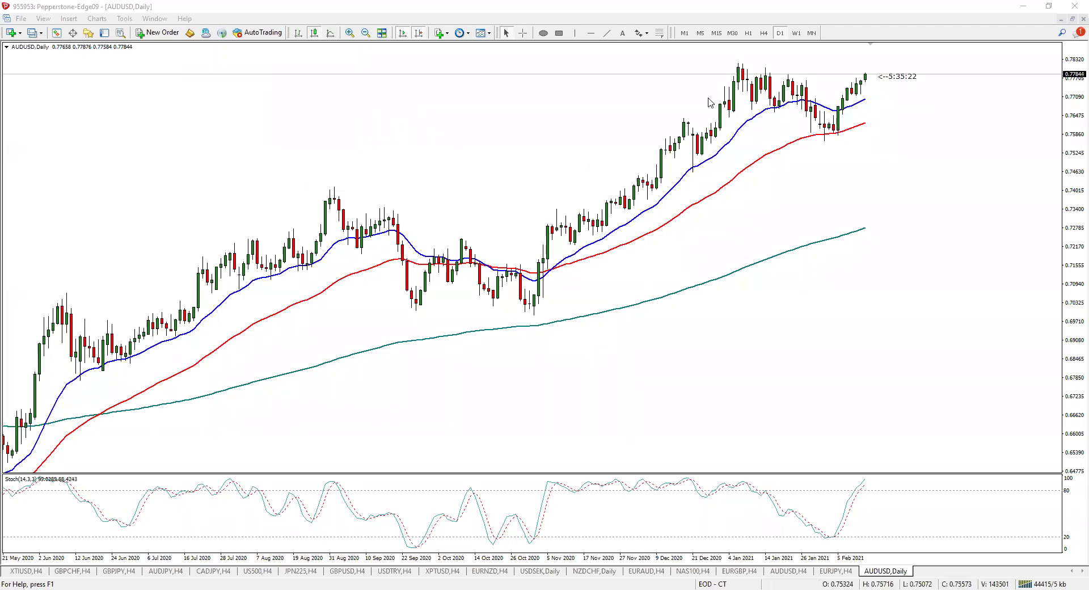
View AUDUSD on the 15-minute timeframe and return to the daily timeframe
{"action": "left_click", "coordinate": [717, 34]}
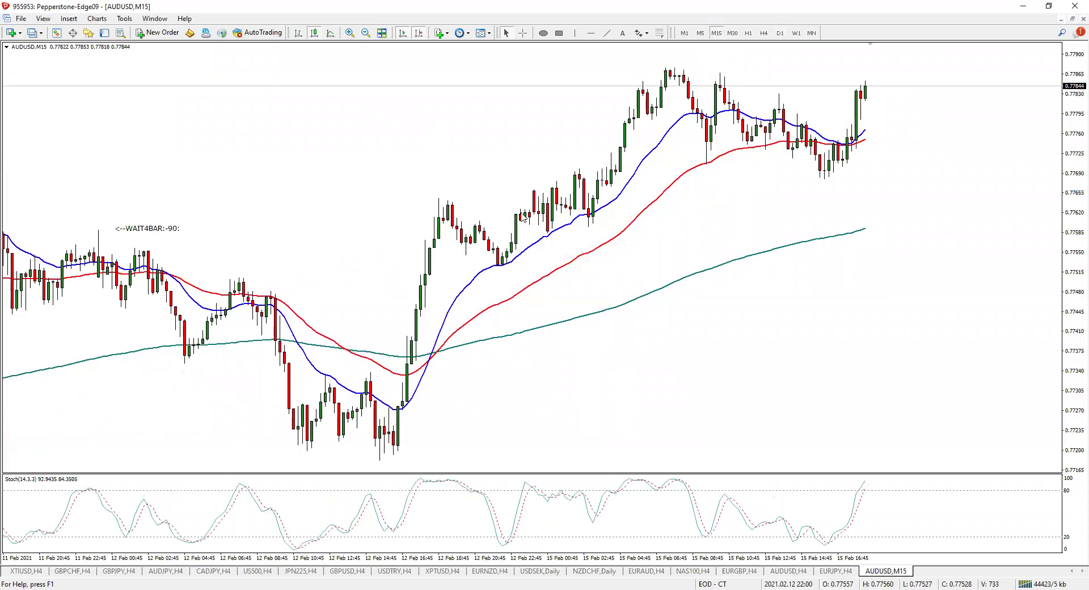
{"action": "left_click", "coordinate": [366, 33]}
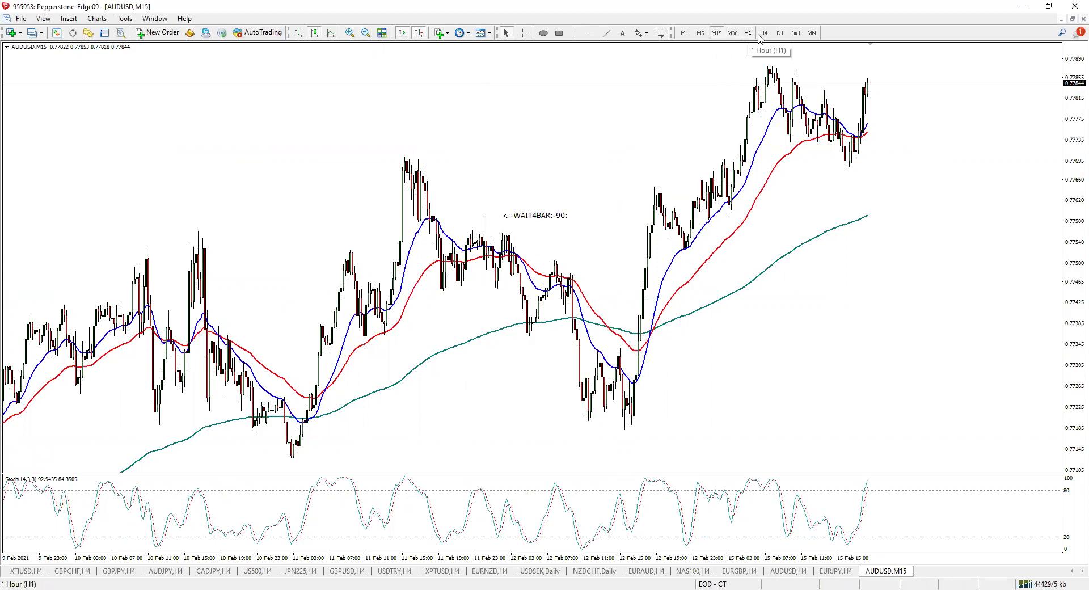
{"action": "left_click", "coordinate": [780, 33]}
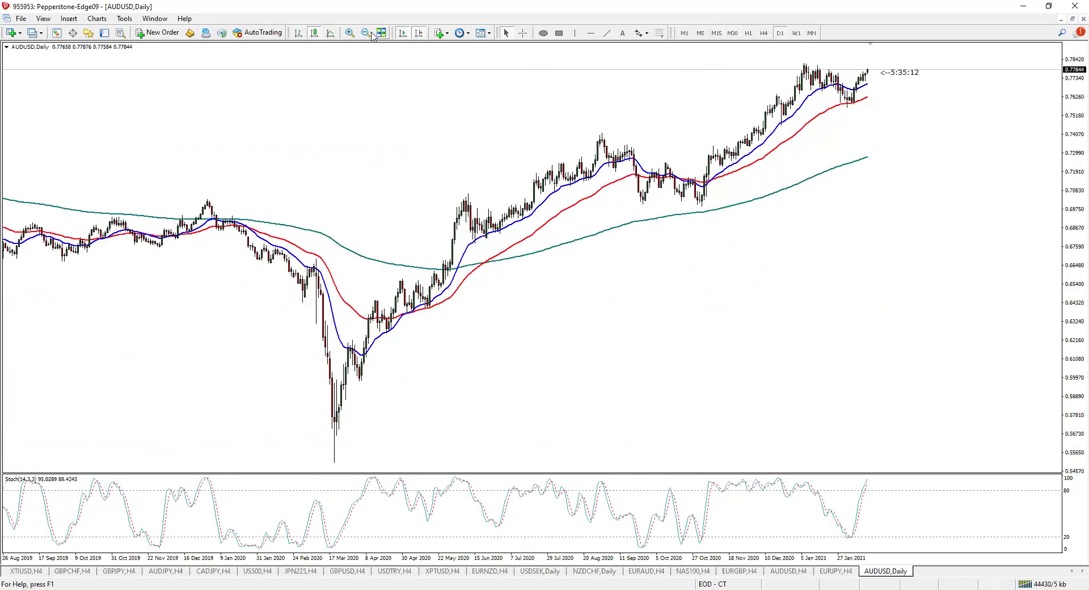
{"action": "left_click", "coordinate": [350, 33]}
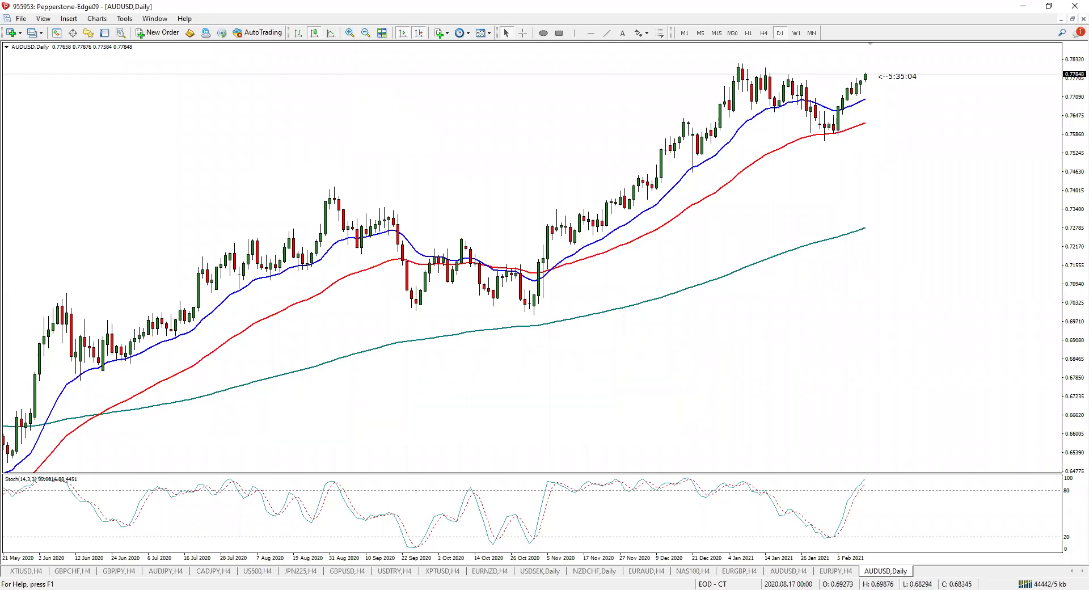
Hand-draw the Stochastic oversold turn, the entry level, the January highs resistance and a projected breakout with retest, then clear the drawings
{"action": "mouse_move", "coordinate": [829, 529]}
{"action": "left_mouse_down"}
{"action": "mouse_move", "coordinate": [850, 539]}
{"action": "mouse_move", "coordinate": [836, 501]}
{"action": "left_mouse_up"}
{"action": "mouse_move", "coordinate": [806, 106]}
{"action": "left_mouse_down"}
{"action": "mouse_move", "coordinate": [837, 138]}
{"action": "mouse_move", "coordinate": [909, 110]}
{"action": "left_mouse_up"}
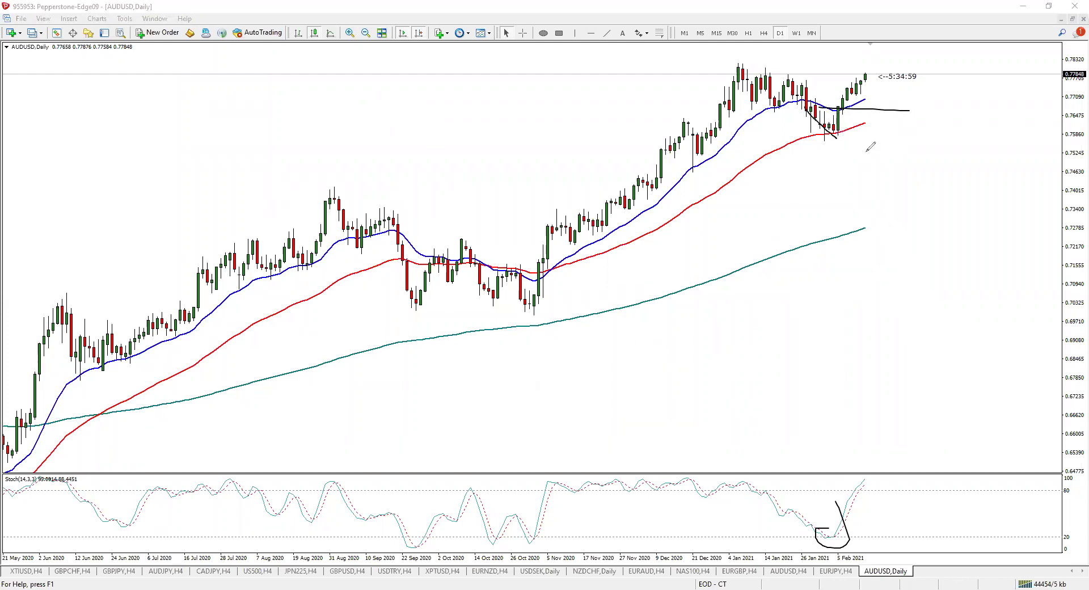
{"action": "left_click_drag", "start_coordinate": [725, 67], "coordinate": [948, 72]}
{"action": "mouse_move", "coordinate": [864, 79]}
{"action": "left_mouse_down"}
{"action": "mouse_move", "coordinate": [934, 45]}
{"action": "mouse_move", "coordinate": [945, 51]}
{"action": "left_mouse_up"}
{"action": "left_click_drag", "start_coordinate": [854, 488], "coordinate": [865, 480]}
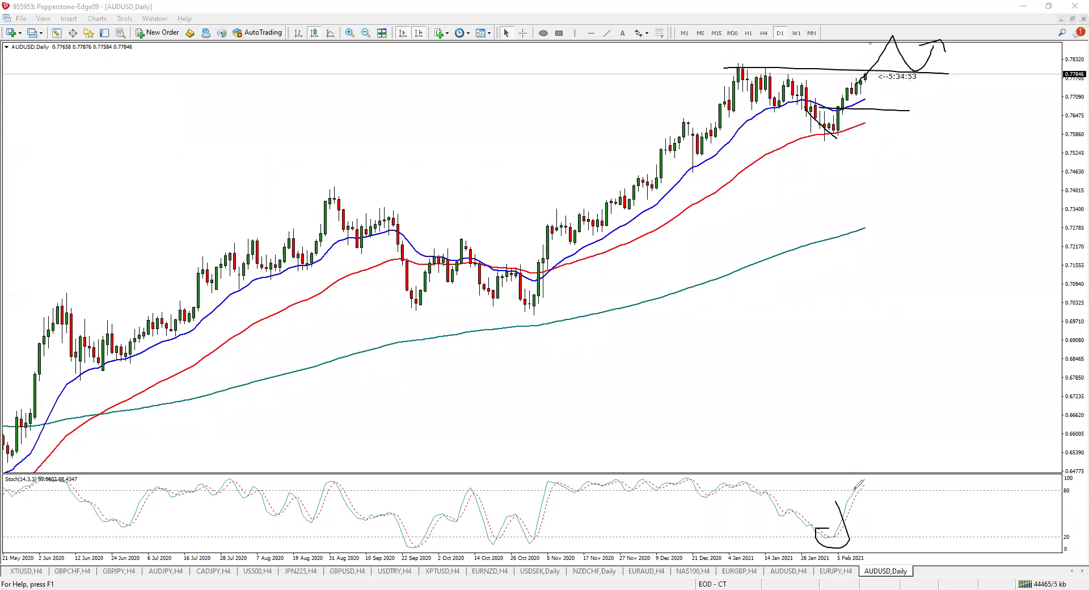
{"action": "mouse_move", "coordinate": [487, 288]}
{"action": "left_mouse_down"}
{"action": "mouse_move", "coordinate": [672, 105]}
{"action": "mouse_move", "coordinate": [775, 114]}
{"action": "mouse_move", "coordinate": [894, 72]}
{"action": "mouse_move", "coordinate": [1011, 57]}
{"action": "mouse_move", "coordinate": [1021, 42]}
{"action": "left_mouse_up"}
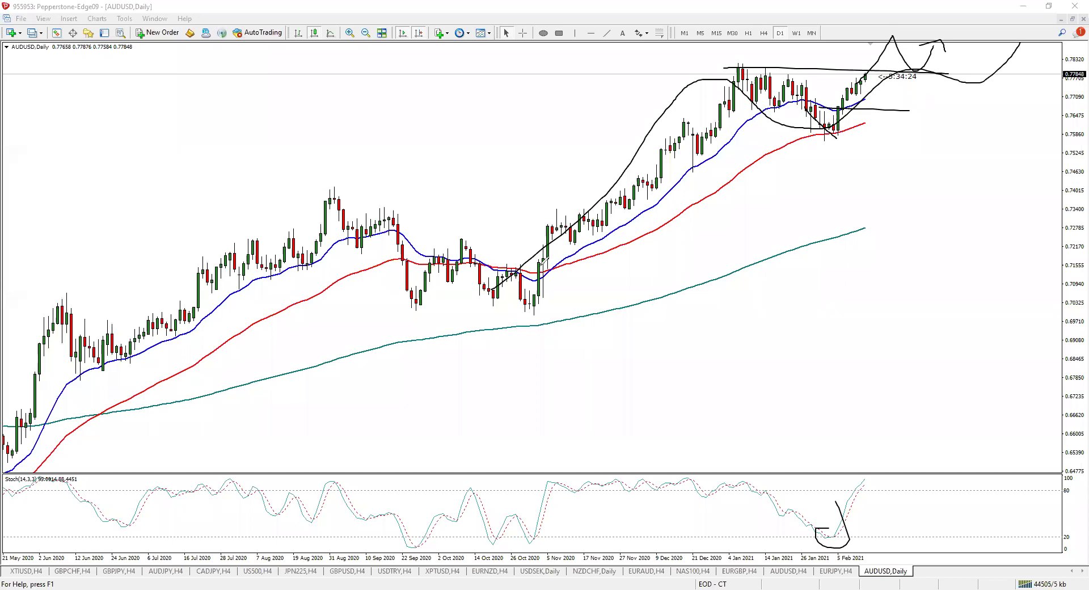
{"action": "key", "text": "Escape"}
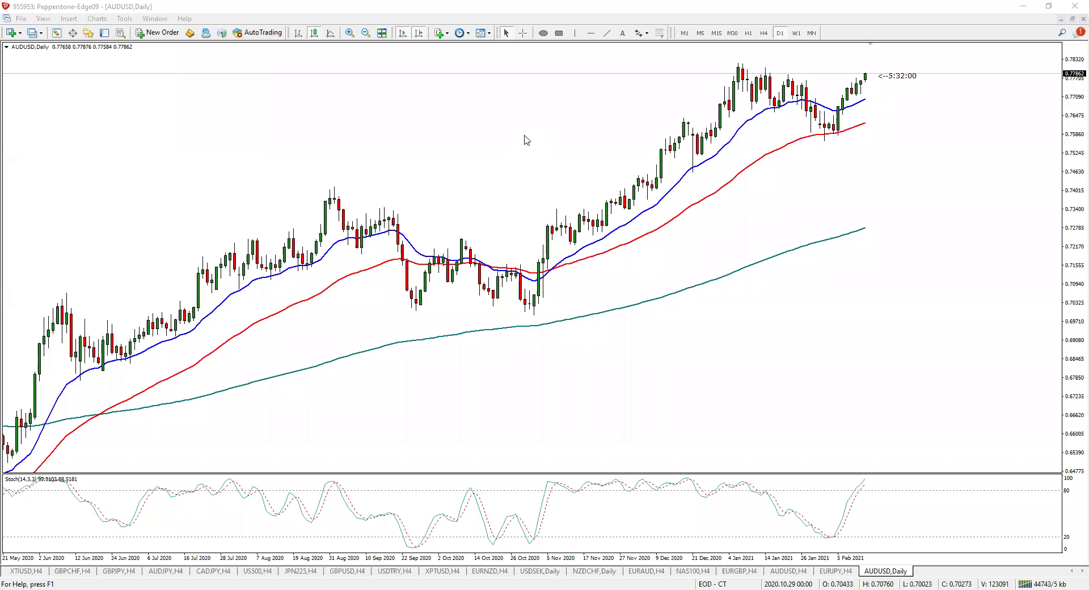
Enable Scale fix in the AUDUSD daily chart's properties
{"action": "right_click", "coordinate": [285, 129]}
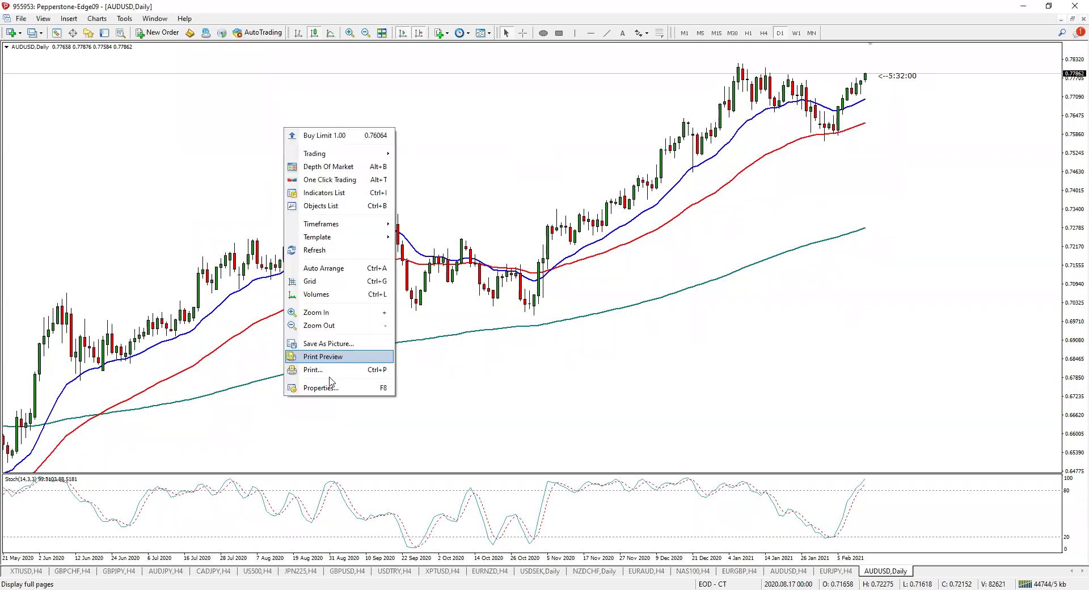
{"action": "left_click", "coordinate": [332, 388]}
{"action": "left_click", "coordinate": [411, 323]}
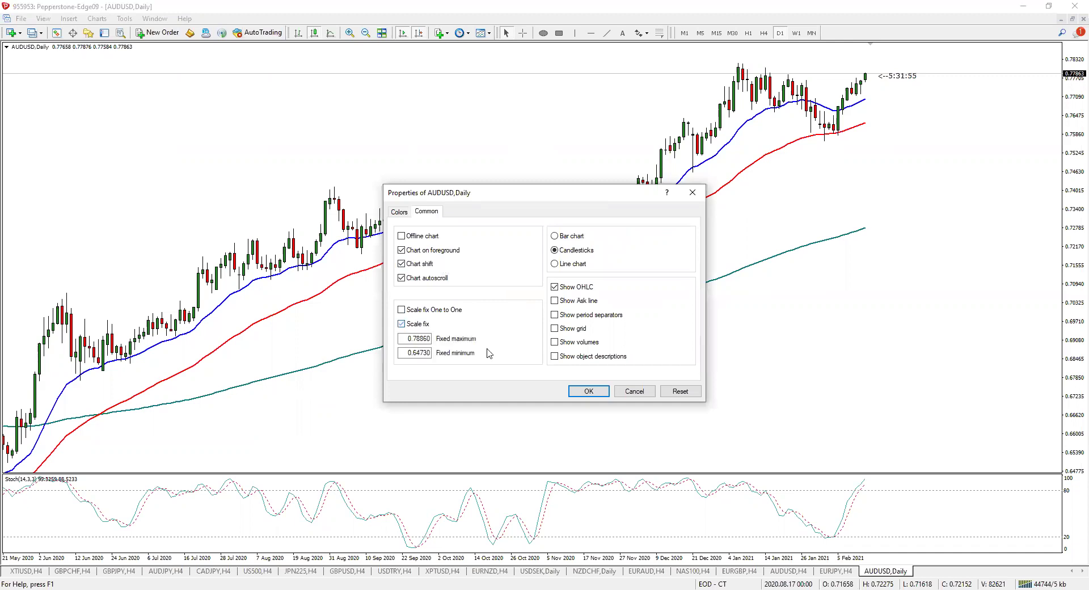
{"action": "left_click", "coordinate": [589, 391]}
Delete the Stochastic indicator window and expose an empty area of the AUDUSD daily chart for writing
{"action": "left_click_drag", "start_coordinate": [605, 246], "coordinate": [596, 276]}
{"action": "right_click", "coordinate": [590, 487]}
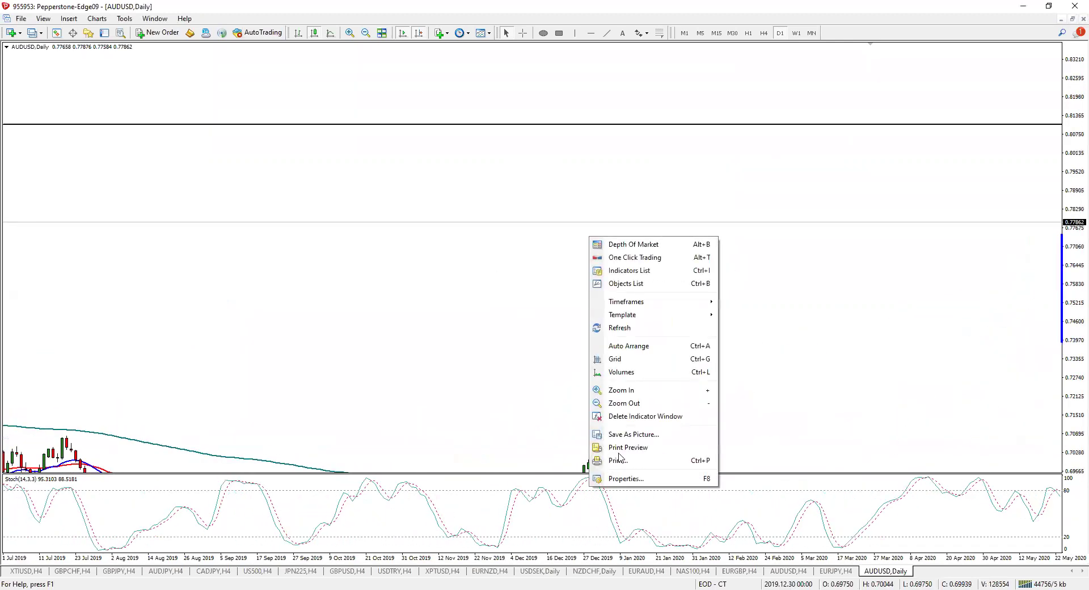
{"action": "left_click", "coordinate": [629, 417]}
{"action": "key", "text": "Delete"}
{"action": "left_click_drag", "start_coordinate": [566, 134], "coordinate": [692, 256]}
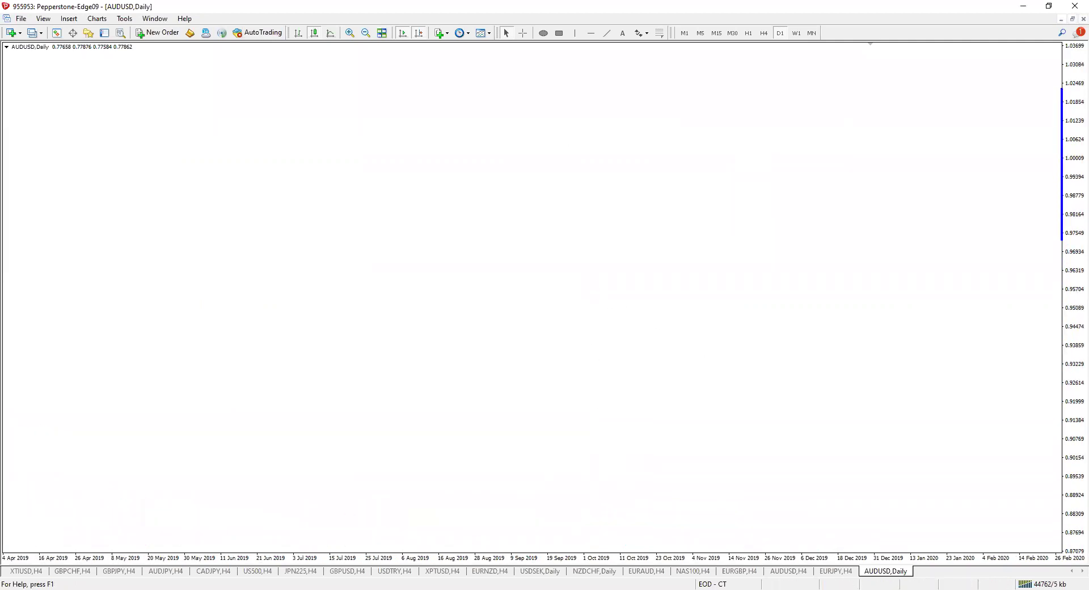
Handwrite 1,000 in large figures with 30 x below it on the empty chart area
{"action": "mouse_move", "coordinate": [136, 119]}
{"action": "left_mouse_down"}
{"action": "mouse_move", "coordinate": [136, 183]}
{"action": "mouse_move", "coordinate": [150, 184]}
{"action": "left_mouse_up"}
{"action": "mouse_move", "coordinate": [184, 173]}
{"action": "left_mouse_down"}
{"action": "mouse_move", "coordinate": [229, 141]}
{"action": "mouse_move", "coordinate": [187, 183]}
{"action": "left_mouse_up"}
{"action": "mouse_move", "coordinate": [246, 166]}
{"action": "left_mouse_down"}
{"action": "mouse_move", "coordinate": [273, 138]}
{"action": "mouse_move", "coordinate": [246, 167]}
{"action": "left_mouse_up"}
{"action": "mouse_move", "coordinate": [352, 139]}
{"action": "left_mouse_down"}
{"action": "mouse_move", "coordinate": [409, 195]}
{"action": "mouse_move", "coordinate": [383, 151]}
{"action": "left_mouse_up"}
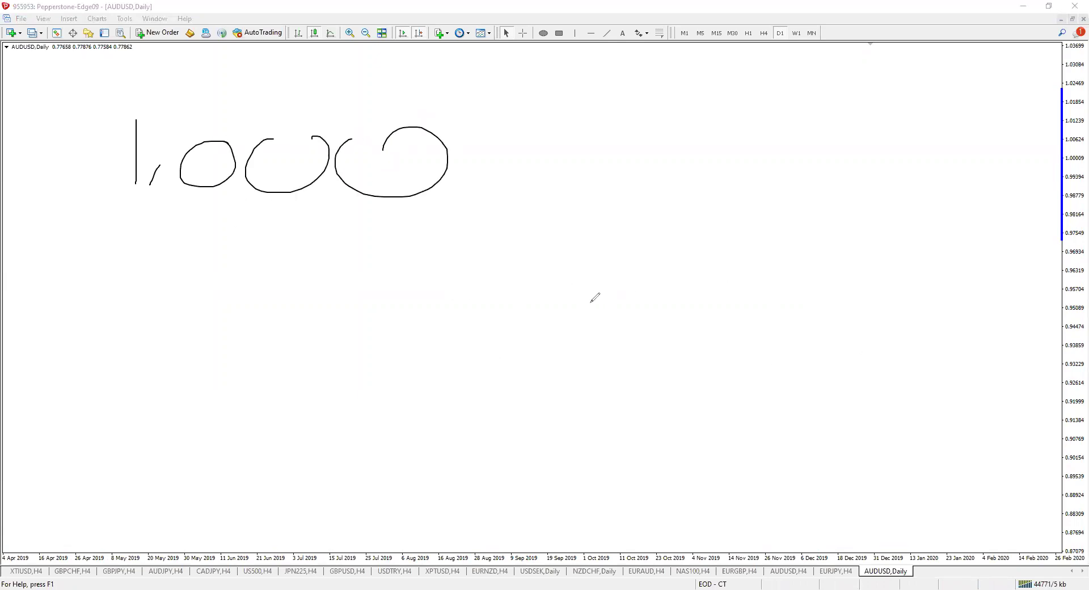
{"action": "left_click_drag", "start_coordinate": [141, 119], "coordinate": [127, 141]}
{"action": "left_click_drag", "start_coordinate": [106, 178], "coordinate": [151, 183]}
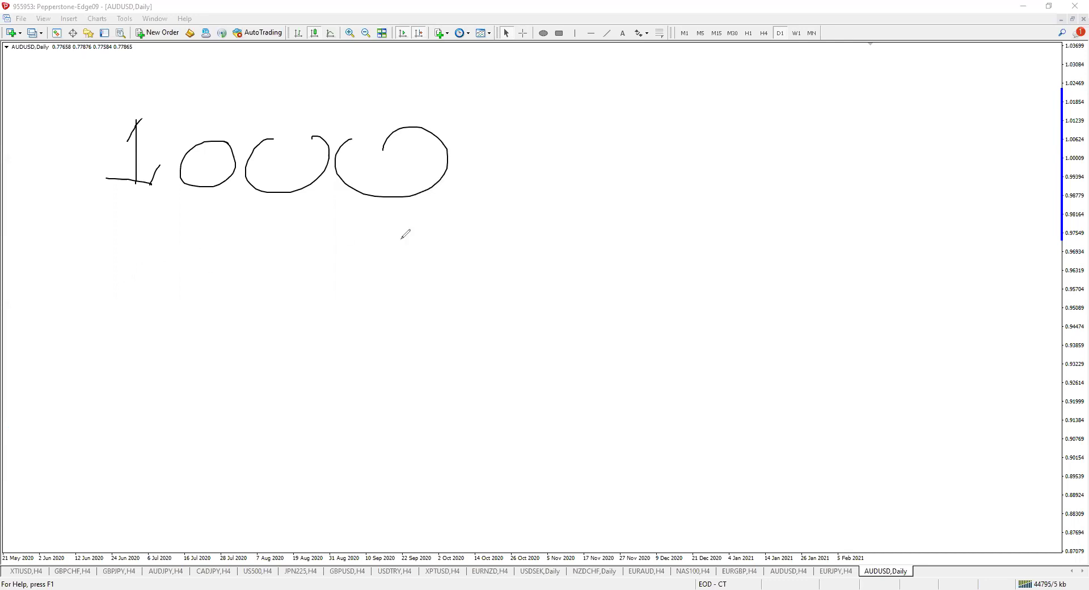
{"action": "left_click_drag", "start_coordinate": [495, 190], "coordinate": [485, 233]}
{"action": "mouse_move", "coordinate": [568, 217]}
{"action": "left_mouse_down"}
{"action": "mouse_move", "coordinate": [538, 227]}
{"action": "mouse_move", "coordinate": [652, 234]}
{"action": "left_mouse_up"}
{"action": "left_click_drag", "start_coordinate": [634, 244], "coordinate": [668, 227]}
{"action": "left_click", "coordinate": [663, 250]}
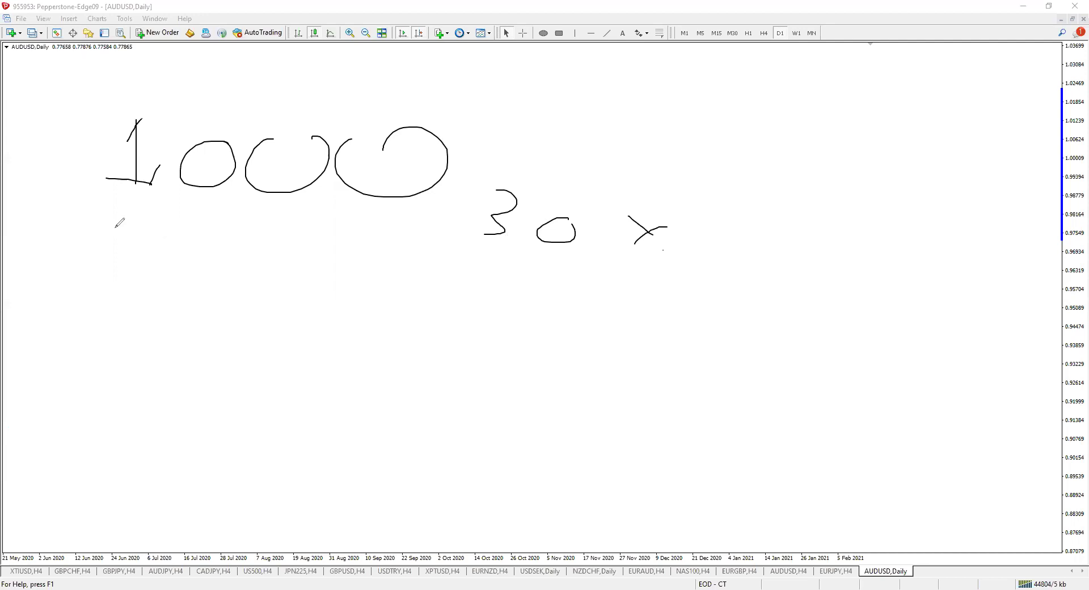
Draw an arrow towards the 1,000, handwrite 500 underneath with a rising arrow beside it, and clear all the notes
{"action": "mouse_move", "coordinate": [594, 110]}
{"action": "left_mouse_down"}
{"action": "mouse_move", "coordinate": [550, 129]}
{"action": "mouse_move", "coordinate": [566, 131]}
{"action": "left_mouse_up"}
{"action": "left_click_drag", "start_coordinate": [282, 364], "coordinate": [250, 417]}
{"action": "left_click_drag", "start_coordinate": [370, 377], "coordinate": [368, 411]}
{"action": "left_click_drag", "start_coordinate": [454, 384], "coordinate": [445, 409]}
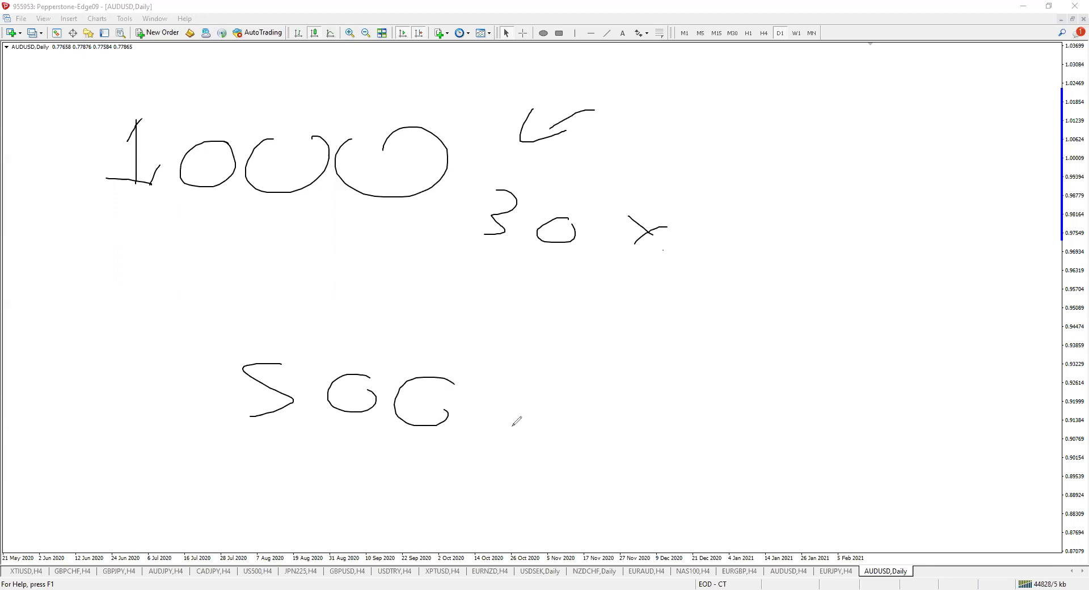
{"action": "mouse_move", "coordinate": [58, 456]}
{"action": "left_mouse_down"}
{"action": "mouse_move", "coordinate": [155, 298]}
{"action": "mouse_move", "coordinate": [169, 321]}
{"action": "left_mouse_up"}
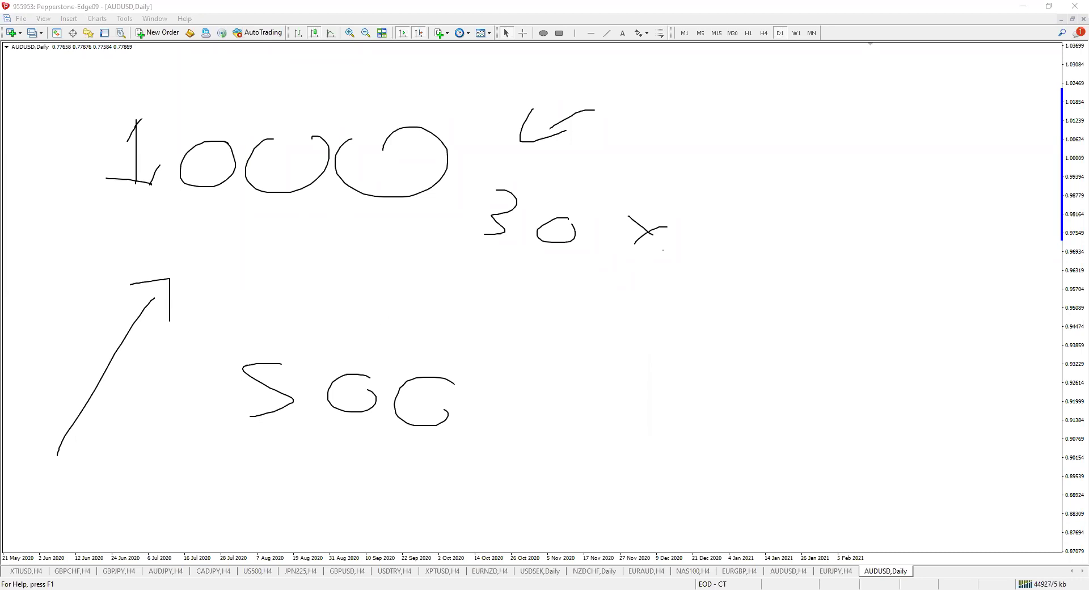
{"action": "key", "text": "Escape"}
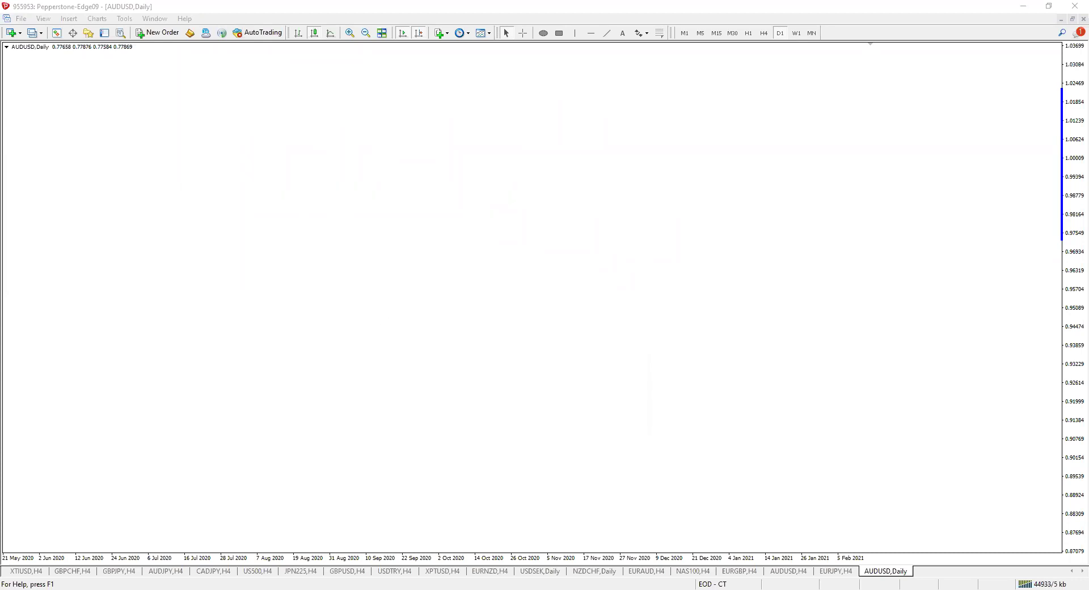
Turn off Scale fix in the AUDUSD daily chart's properties so the candles and EMAs fit the window again
{"action": "left_click_drag", "start_coordinate": [304, 199], "coordinate": [540, 219]}
{"action": "right_click", "coordinate": [424, 148]}
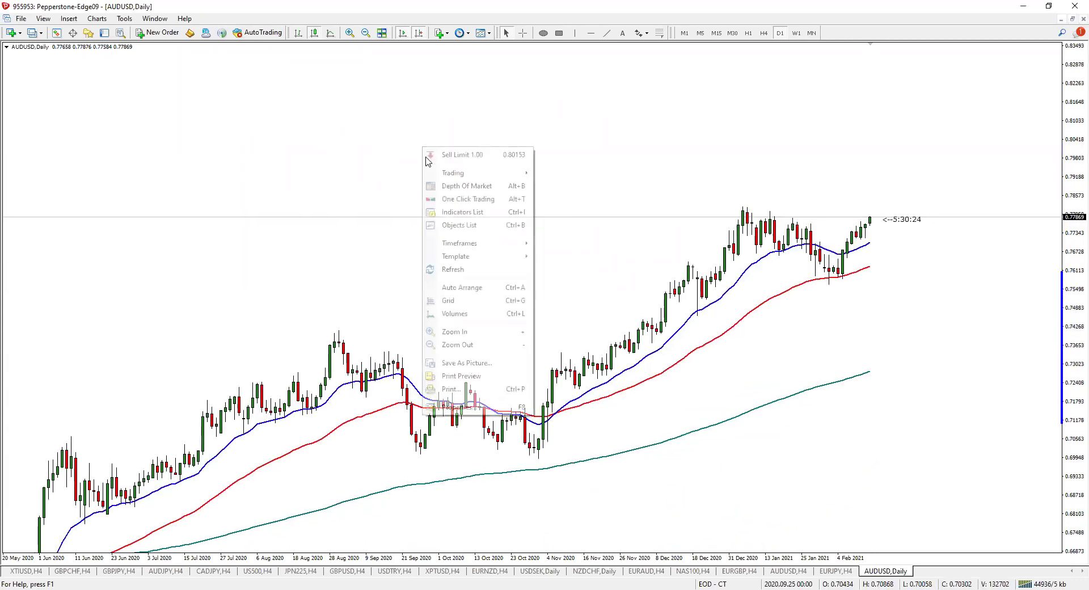
{"action": "left_click", "coordinate": [495, 406]}
{"action": "left_click", "coordinate": [402, 323]}
{"action": "left_click", "coordinate": [589, 392]}
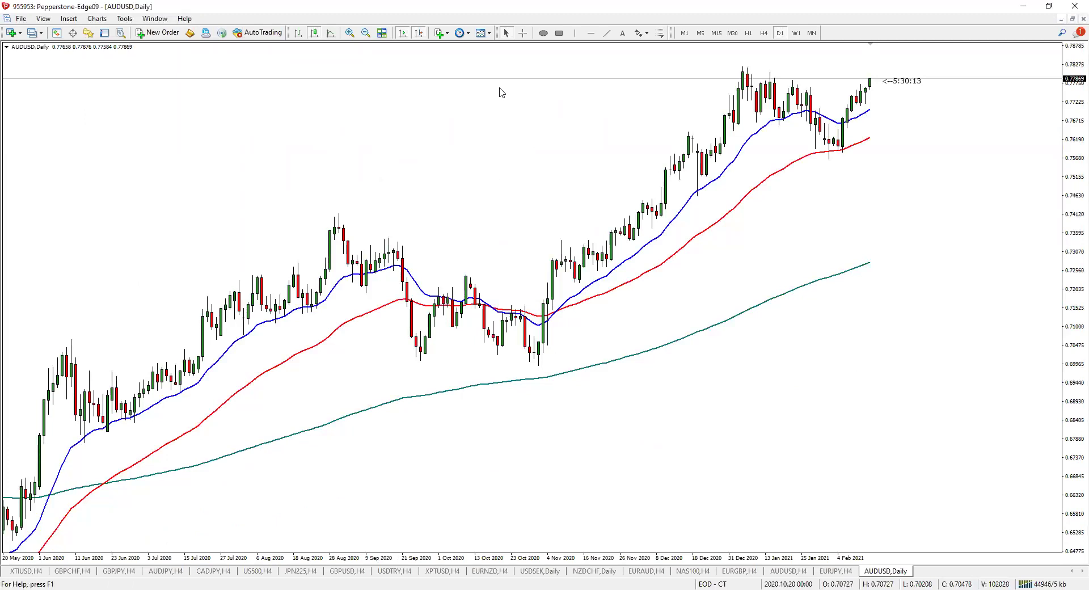
{"action": "key", "text": "Right"}
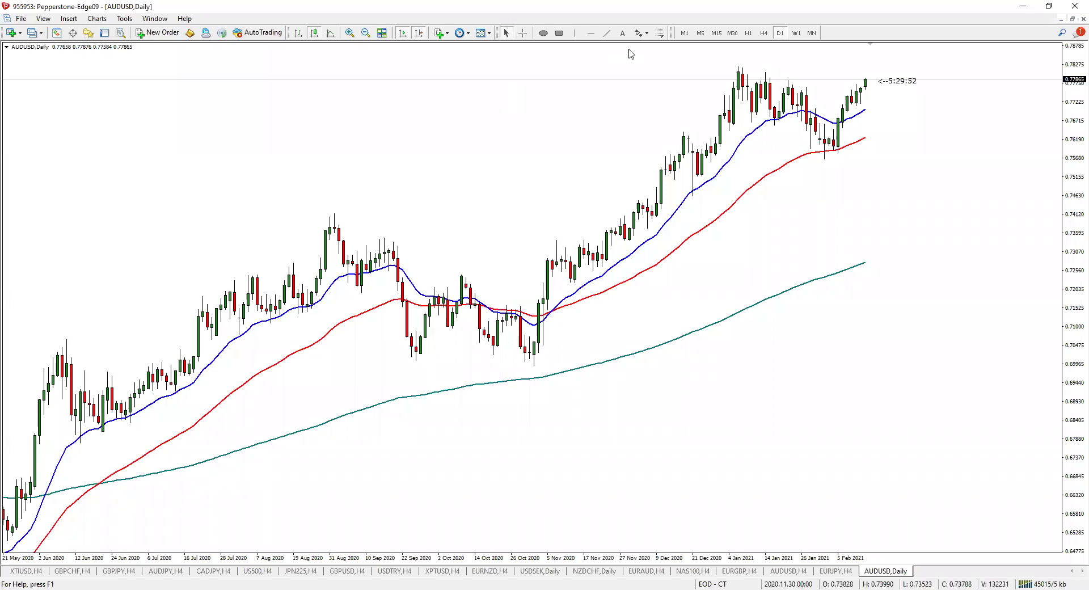
Close the AUDUSD daily chart
{"action": "left_click", "coordinate": [56, 32]}
{"action": "key", "text": "ctrl+m"}
{"action": "right_click", "coordinate": [892, 570]}
{"action": "left_click", "coordinate": [902, 484]}
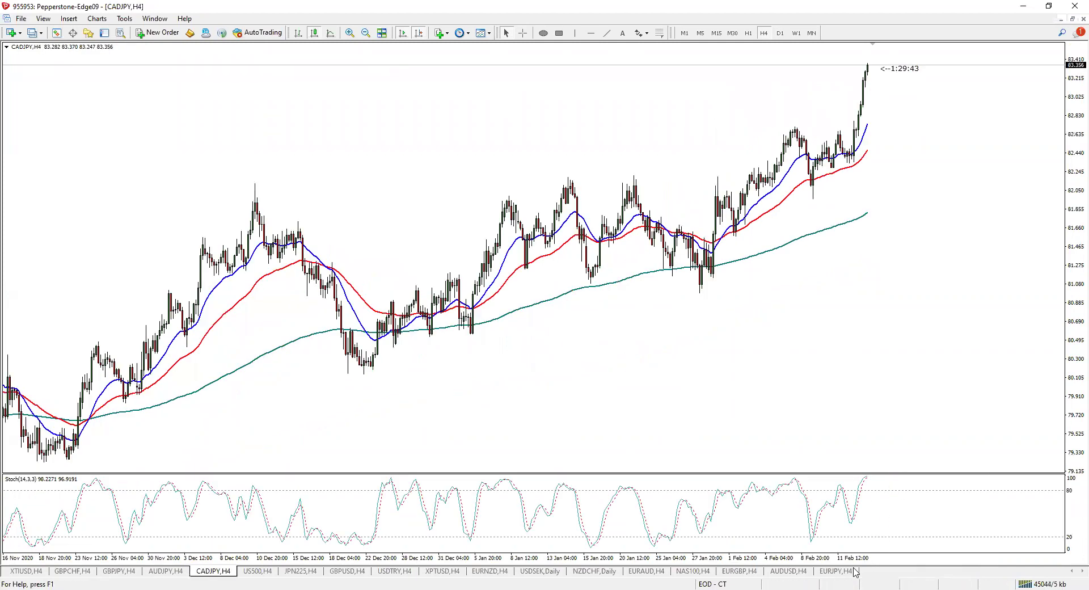
Bring up the EURJPY chart and compare its price action on the H4, weekly and daily timeframes
{"action": "left_click", "coordinate": [834, 571]}
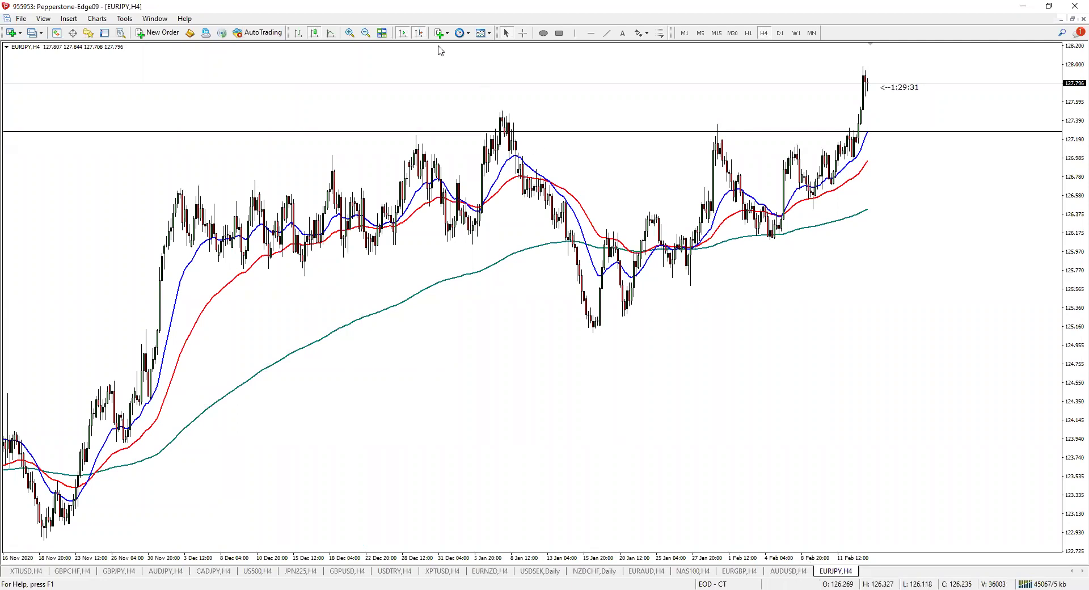
{"action": "left_click", "coordinate": [350, 33]}
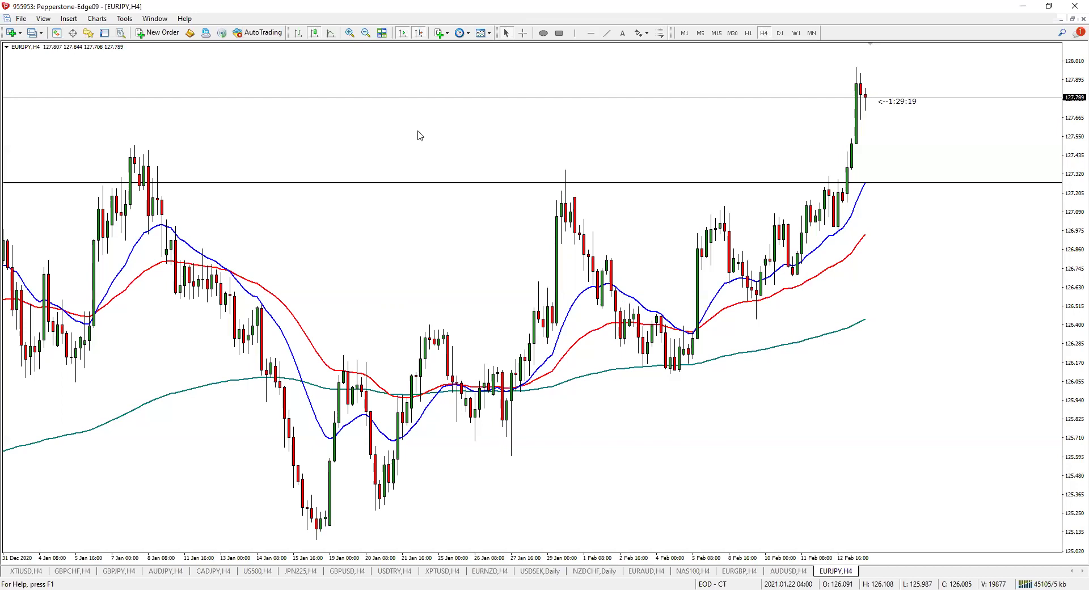
{"action": "left_click", "coordinate": [366, 33]}
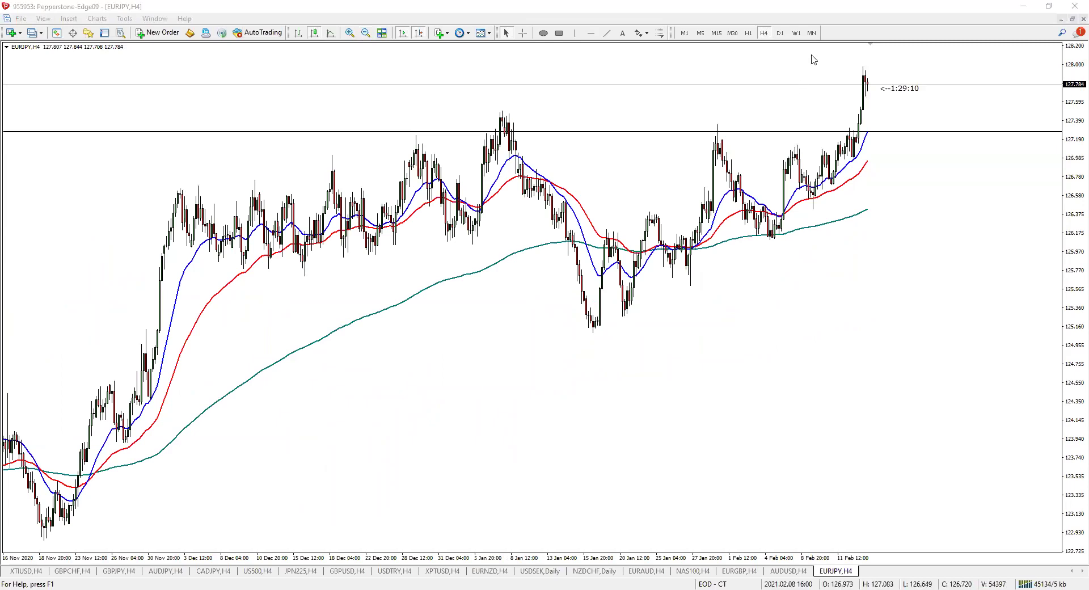
{"action": "left_click", "coordinate": [796, 34]}
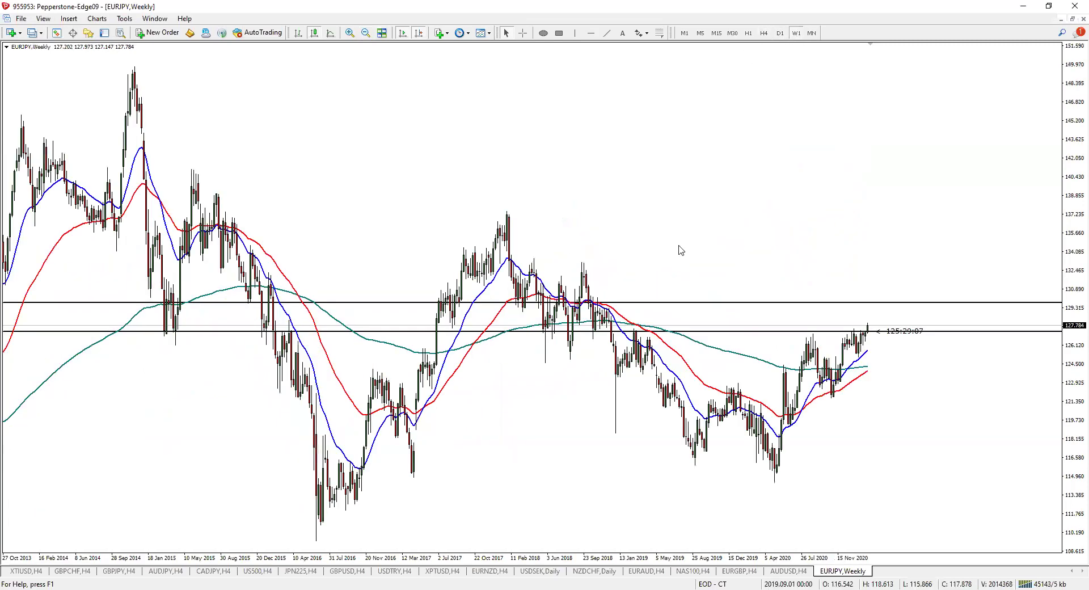
{"action": "left_click", "coordinate": [785, 34]}
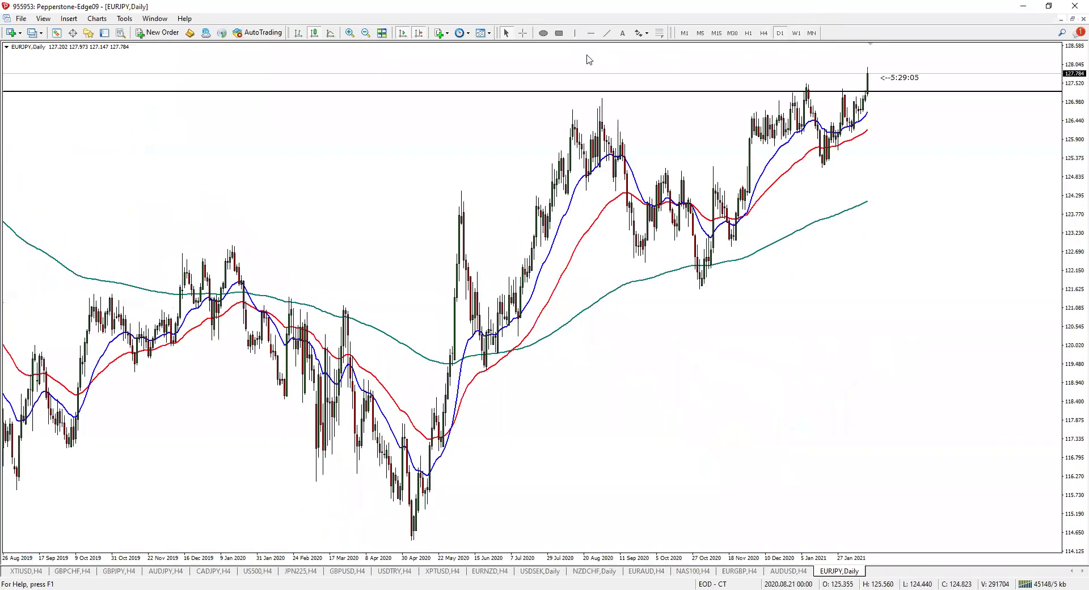
Examine how EURJPY daily candles reacted around the two horizontal levels from 2018 to 2020, returning to the latest candles
{"action": "scroll", "coordinate": [695, 141], "scroll_direction": "up", "scroll_amount": 5}
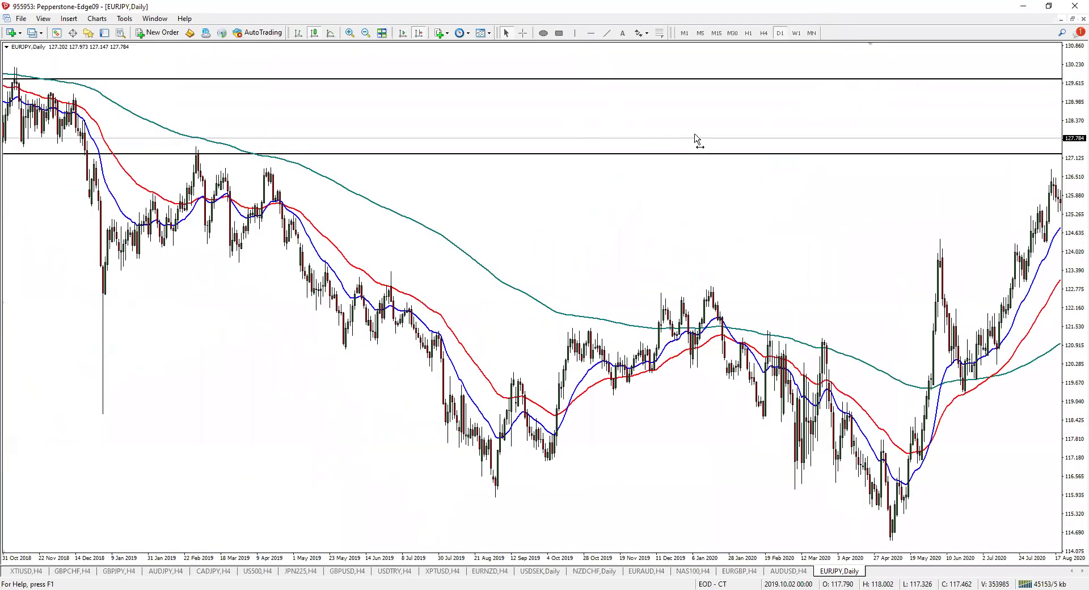
{"action": "scroll", "coordinate": [696, 141], "scroll_direction": "up", "scroll_amount": 5}
{"action": "middle_click", "coordinate": [280, 161]}
{"action": "middle_click", "coordinate": [292, 165]}
{"action": "scroll", "coordinate": [433, 65], "scroll_direction": "down", "scroll_amount": 3}
{"action": "scroll", "coordinate": [686, 184], "scroll_direction": "down", "scroll_amount": 3}
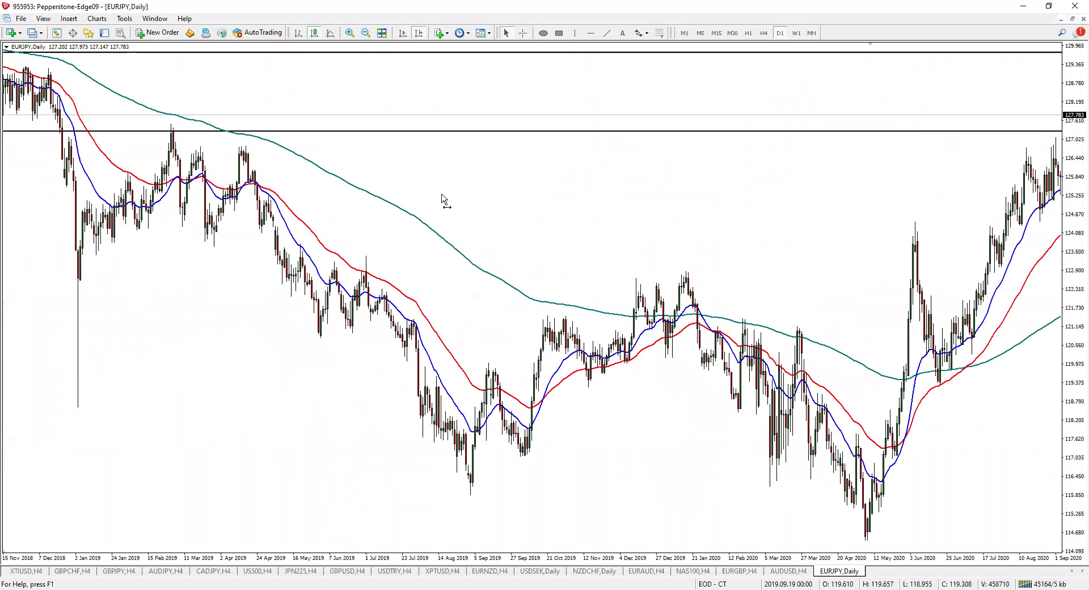
{"action": "scroll", "coordinate": [443, 200], "scroll_direction": "up", "scroll_amount": 10}
{"action": "middle_click", "coordinate": [206, 242]}
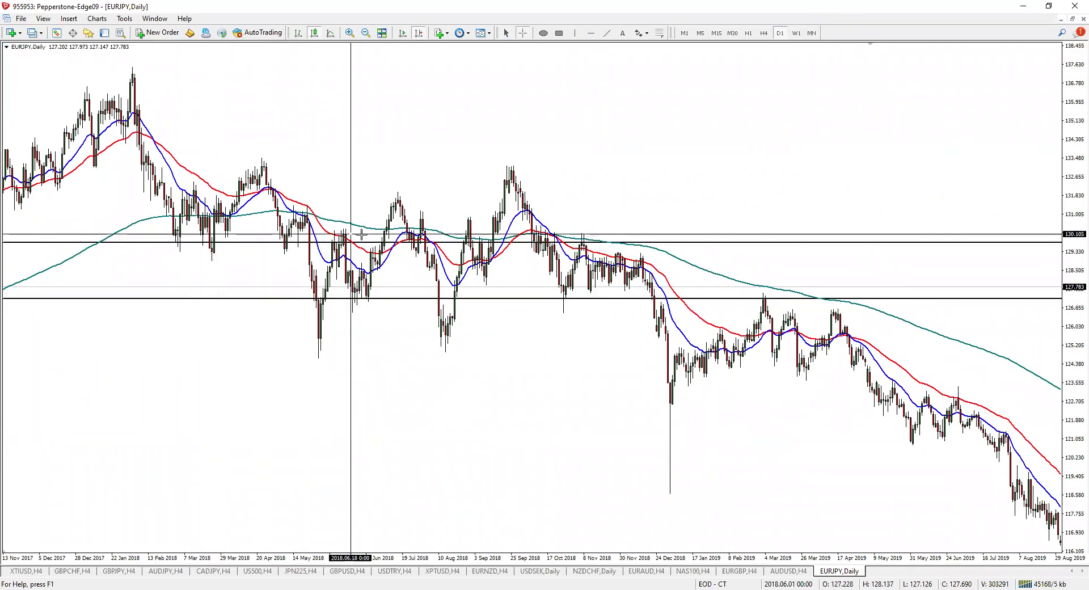
{"action": "scroll", "coordinate": [499, 119], "scroll_direction": "down", "scroll_amount": 15}
{"action": "middle_click", "coordinate": [499, 118]}
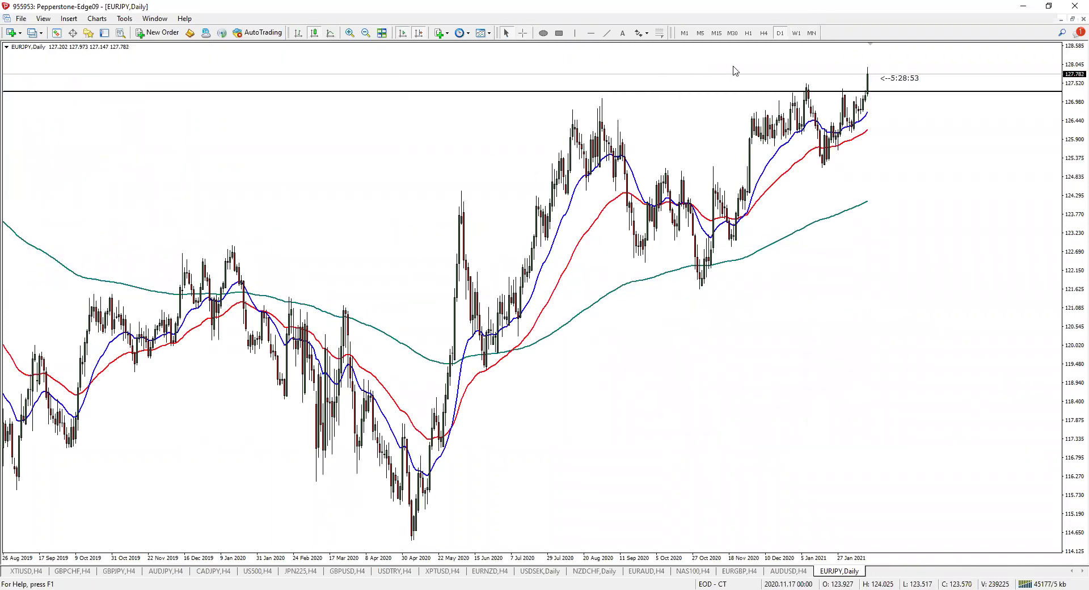
Clear the old horizontal lines and place a new one at about 127.3 on the EURJPY daily chart
{"action": "left_click", "coordinate": [796, 33]}
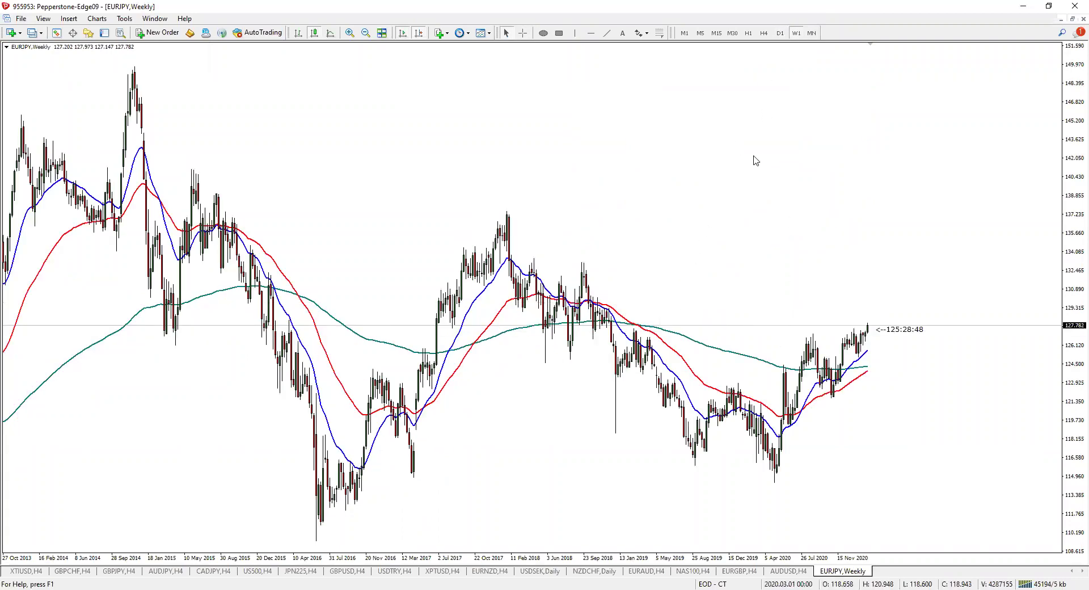
{"action": "left_click", "coordinate": [781, 32]}
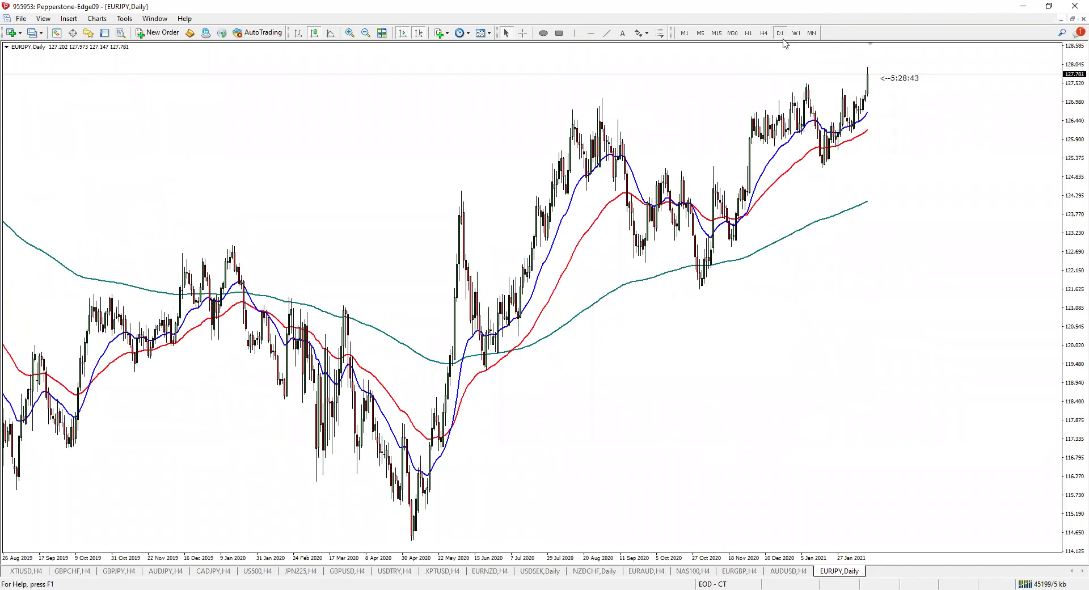
{"action": "middle_click", "coordinate": [856, 72]}
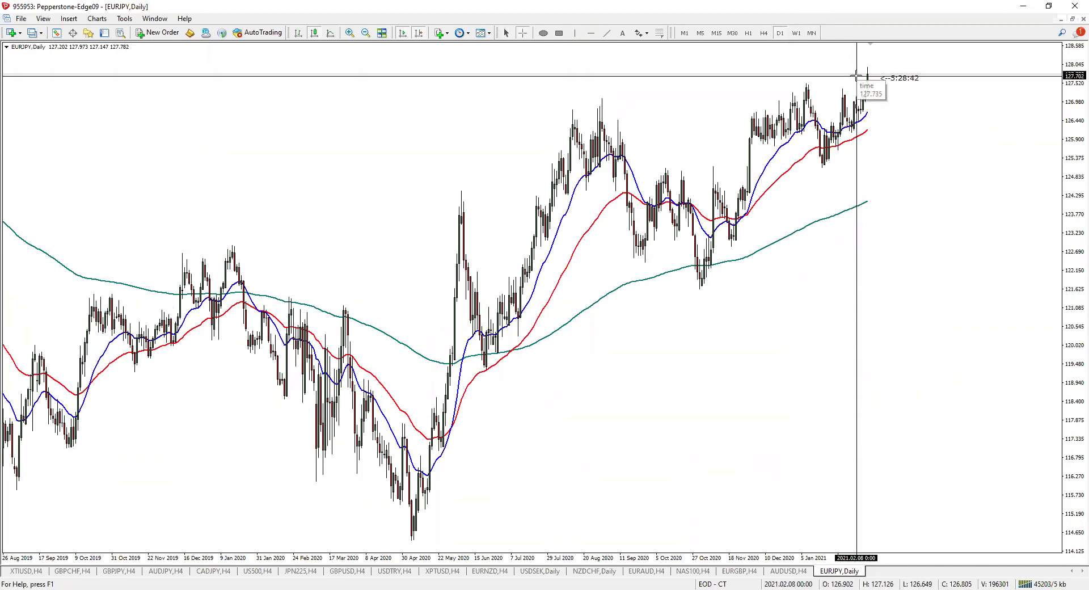
{"action": "left_click", "coordinate": [590, 33]}
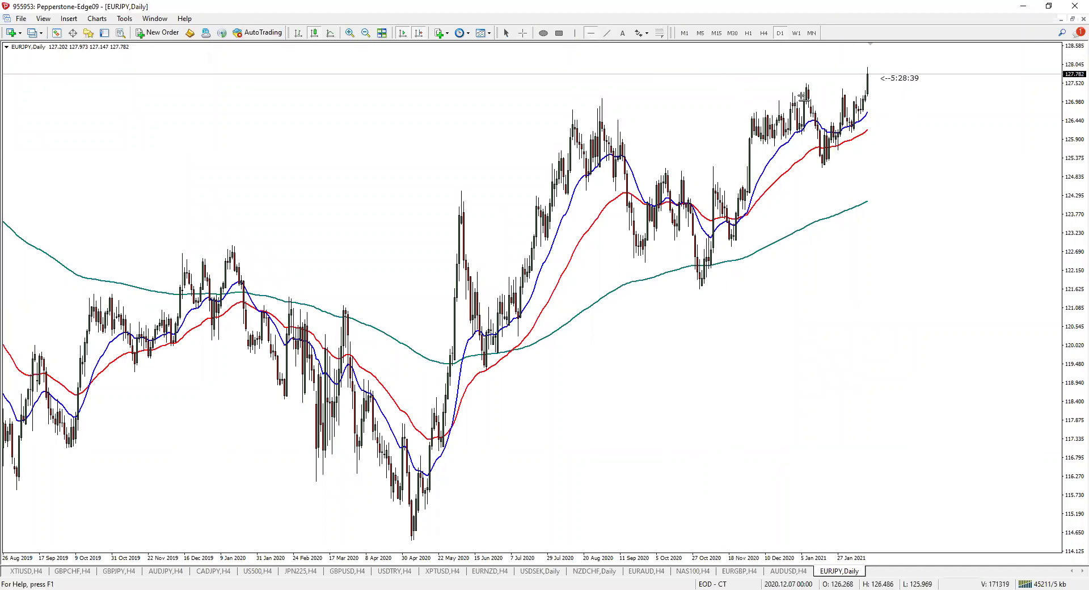
{"action": "left_click", "coordinate": [847, 91]}
Check the 127.3 horizontal level against enlarged EURJPY weekly candles and return to the daily timeframe
{"action": "left_click", "coordinate": [797, 33]}
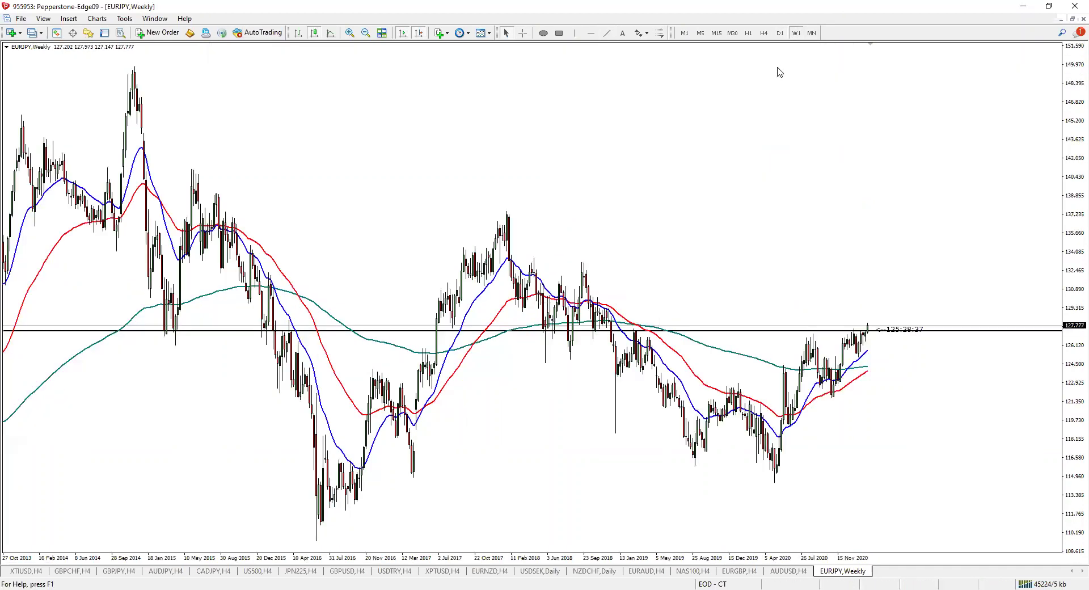
{"action": "left_click", "coordinate": [349, 33]}
{"action": "key", "text": "Escape"}
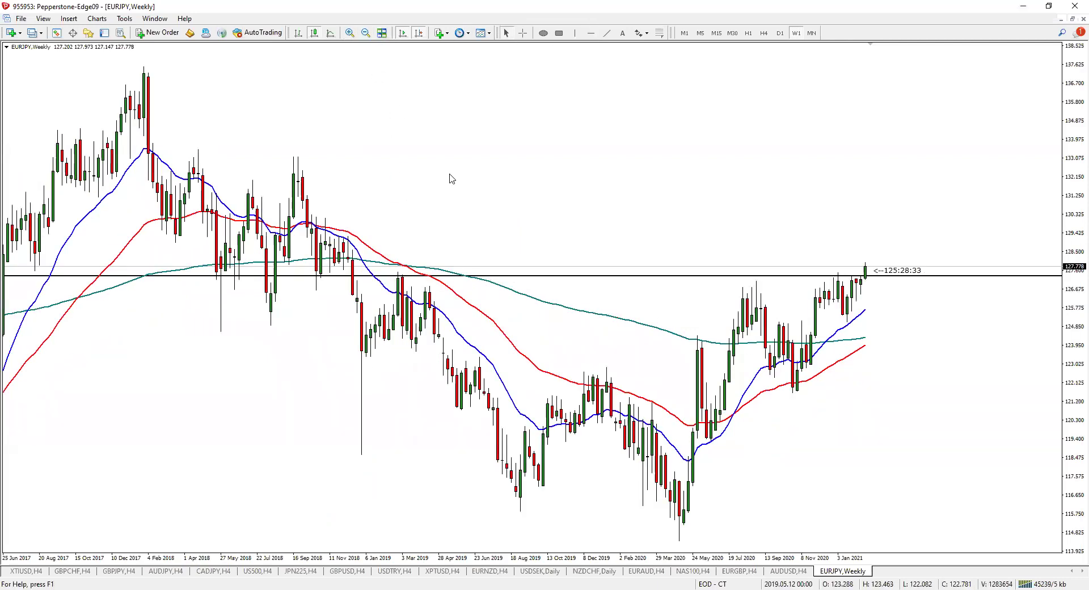
{"action": "left_click", "coordinate": [780, 33]}
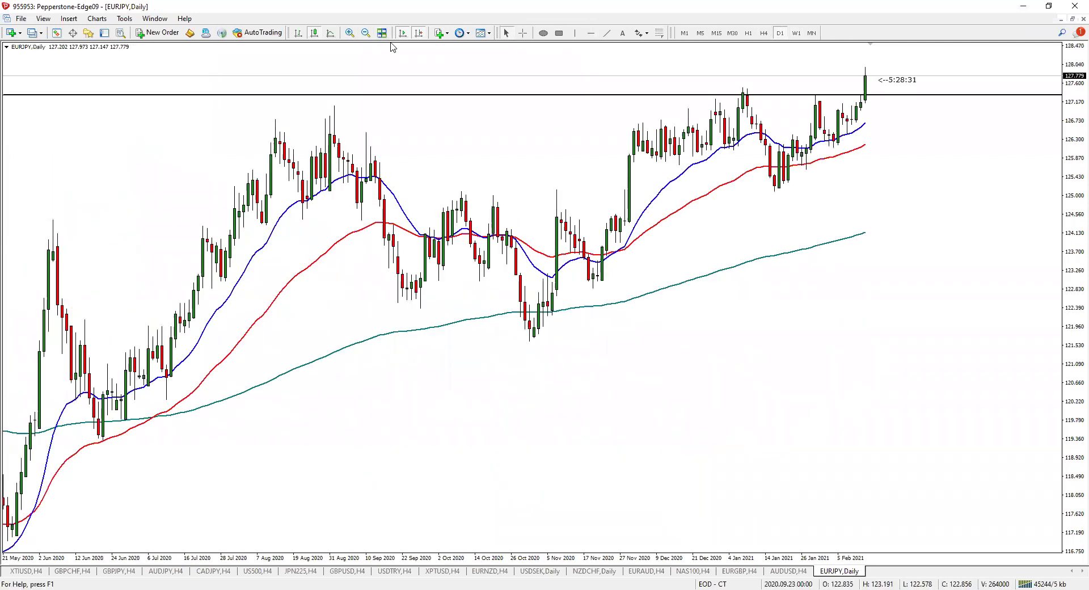
Add a second horizontal line over the 2018 EURJPY daily candles and move it to about 129.7
{"action": "left_click", "coordinate": [370, 36]}
{"action": "scroll", "coordinate": [581, 175], "scroll_direction": "up", "scroll_amount": 5}
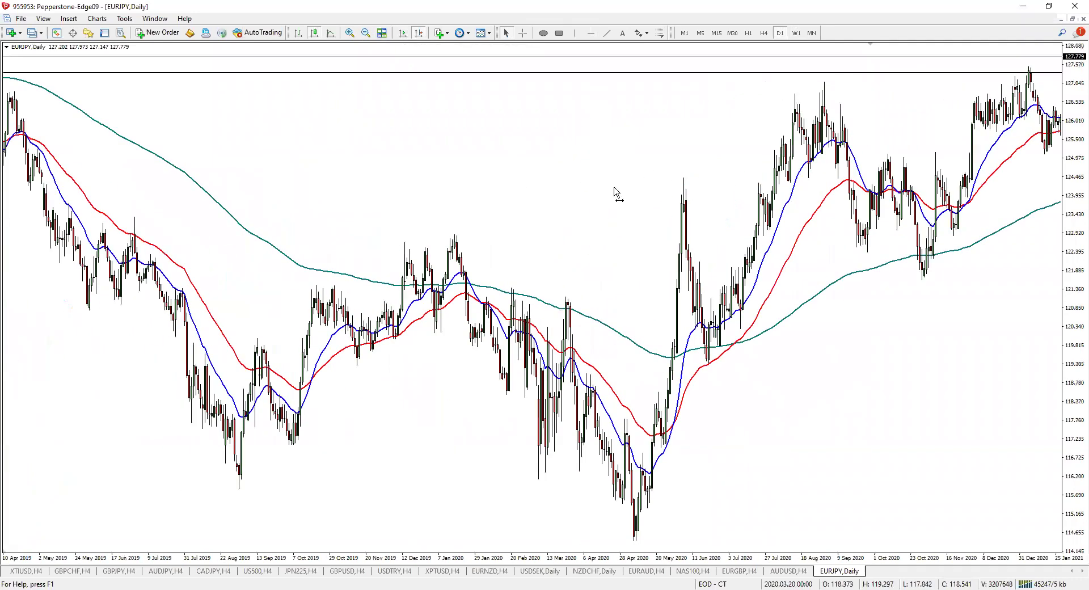
{"action": "scroll", "coordinate": [663, 213], "scroll_direction": "up", "scroll_amount": 4}
{"action": "scroll", "coordinate": [567, 253], "scroll_direction": "up", "scroll_amount": 2}
{"action": "scroll", "coordinate": [518, 244], "scroll_direction": "up", "scroll_amount": 2}
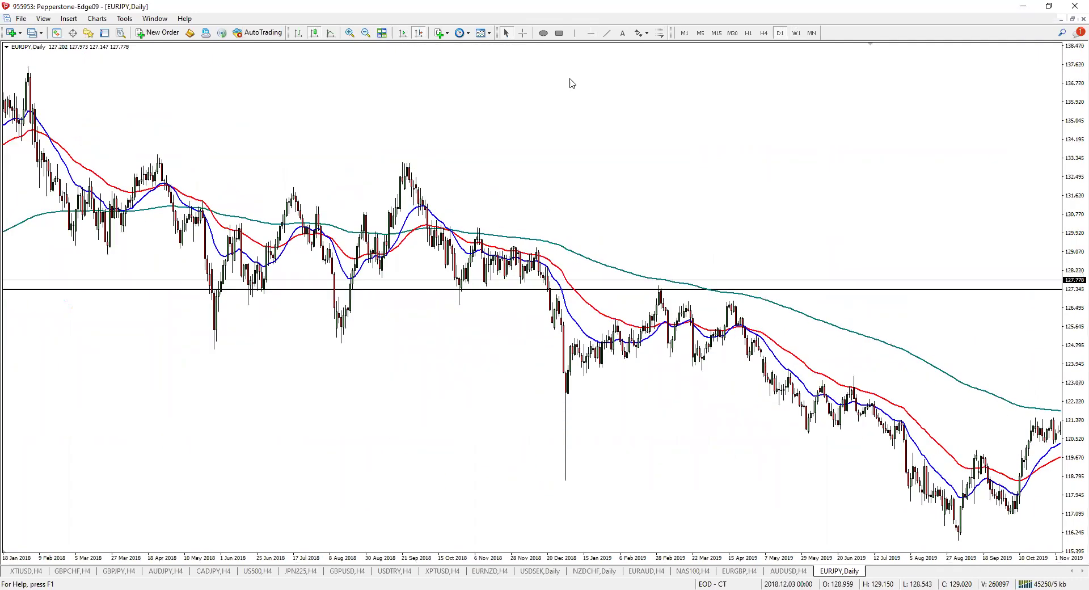
{"action": "scroll", "coordinate": [571, 83], "scroll_direction": "up", "scroll_amount": 2}
{"action": "left_click", "coordinate": [590, 34]}
{"action": "left_click", "coordinate": [520, 274]}
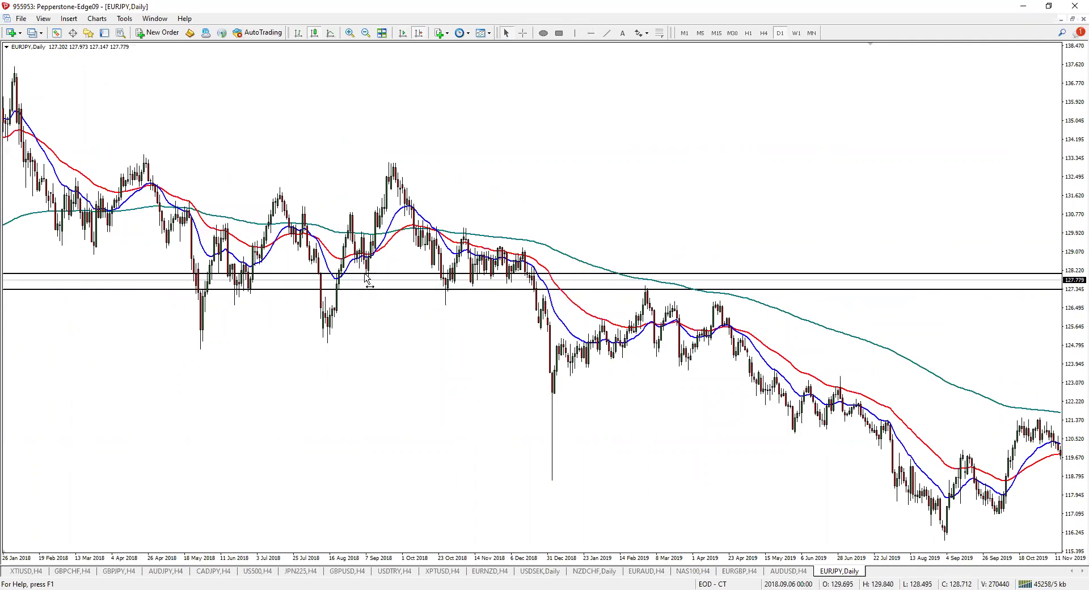
{"action": "left_click_drag", "start_coordinate": [366, 274], "coordinate": [379, 239]}
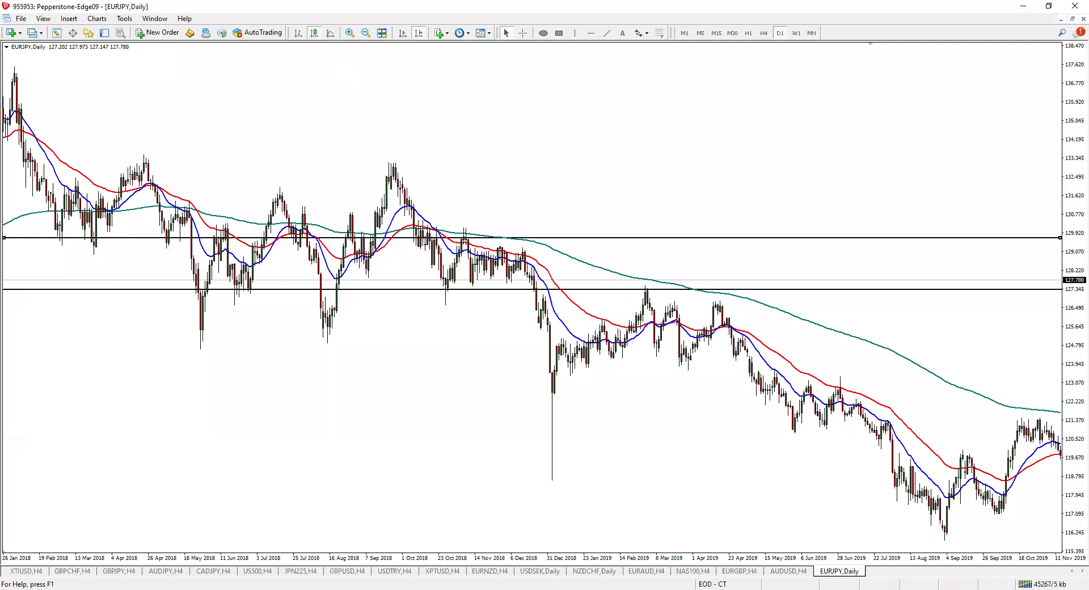
Highlight the 129.7 level and the 2018 swing points touching it, and clear the markings
{"action": "left_click_drag", "start_coordinate": [43, 236], "coordinate": [533, 233]}
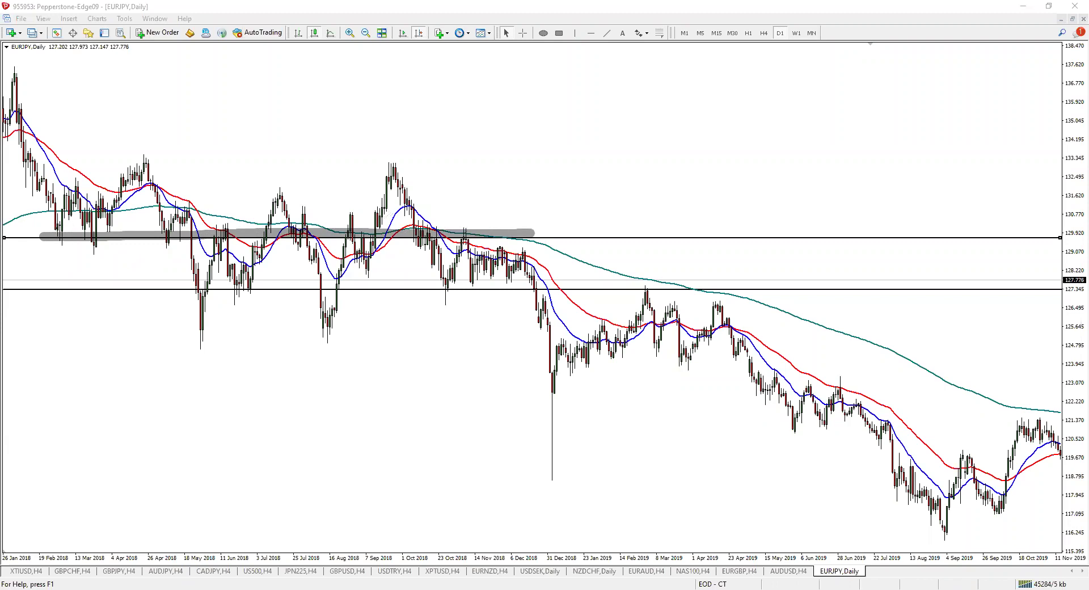
{"action": "mouse_move", "coordinate": [59, 233]}
{"action": "left_mouse_down"}
{"action": "mouse_move", "coordinate": [54, 250]}
{"action": "mouse_move", "coordinate": [58, 233]}
{"action": "left_mouse_up"}
{"action": "mouse_move", "coordinate": [98, 235]}
{"action": "left_mouse_down"}
{"action": "mouse_move", "coordinate": [79, 245]}
{"action": "mouse_move", "coordinate": [99, 245]}
{"action": "left_mouse_up"}
{"action": "mouse_move", "coordinate": [169, 233]}
{"action": "left_mouse_down"}
{"action": "mouse_move", "coordinate": [146, 245]}
{"action": "mouse_move", "coordinate": [214, 230]}
{"action": "left_mouse_up"}
{"action": "key", "text": "Escape"}
Try a horizontal line at about 128.5 on the EURJPY daily chart and delete it together with the 129.7 line
{"action": "left_click", "coordinate": [591, 33]}
{"action": "left_click_drag", "start_coordinate": [338, 250], "coordinate": [337, 264]}
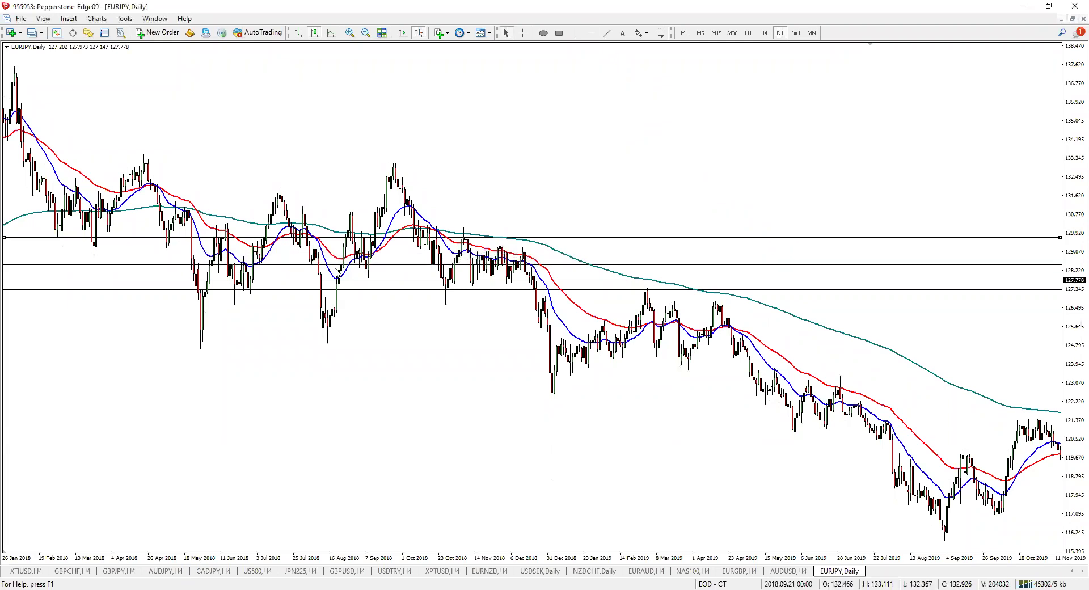
{"action": "key", "text": "BackSpace"}
{"action": "key", "text": "BackSpace"}
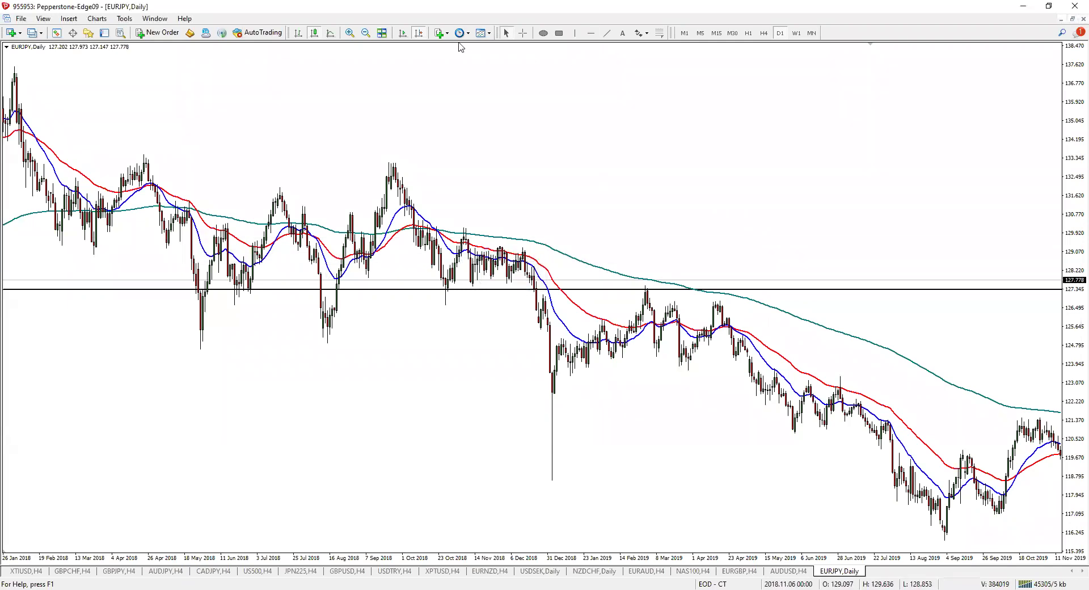
Place a horizontal line at about 130 on the EURJPY daily chart and return to the latest candles
{"action": "left_click", "coordinate": [590, 33]}
{"action": "left_click", "coordinate": [498, 195]}
{"action": "left_click_drag", "start_coordinate": [498, 230], "coordinate": [501, 232]}
{"action": "left_click", "coordinate": [402, 33]}
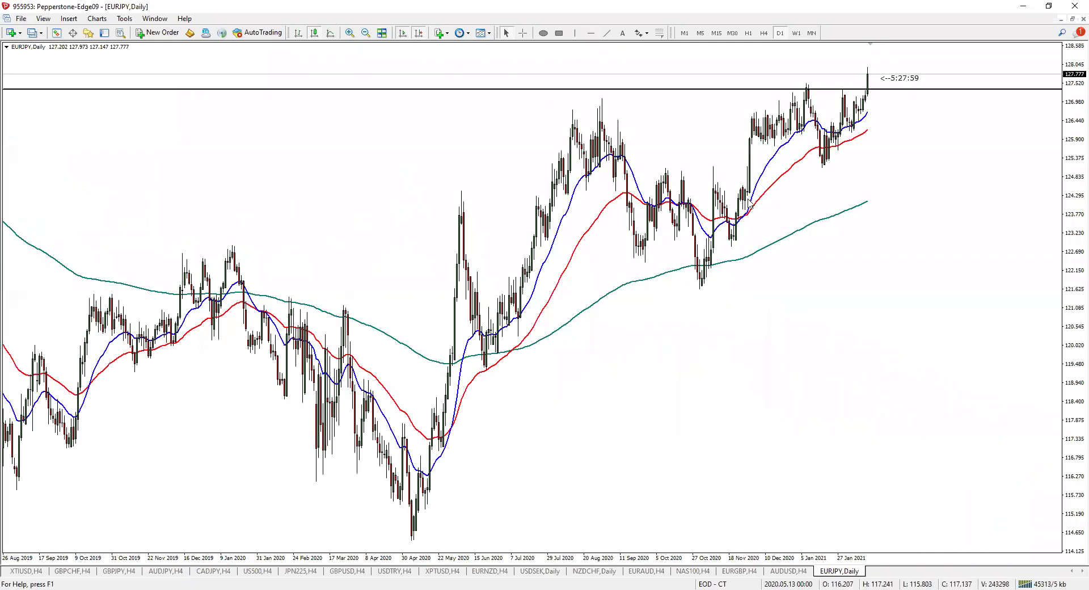
Draw horizontal lines at about 126.5, 125.1 and 125.9 on the EURJPY H4 chart
{"action": "left_click", "coordinate": [764, 33]}
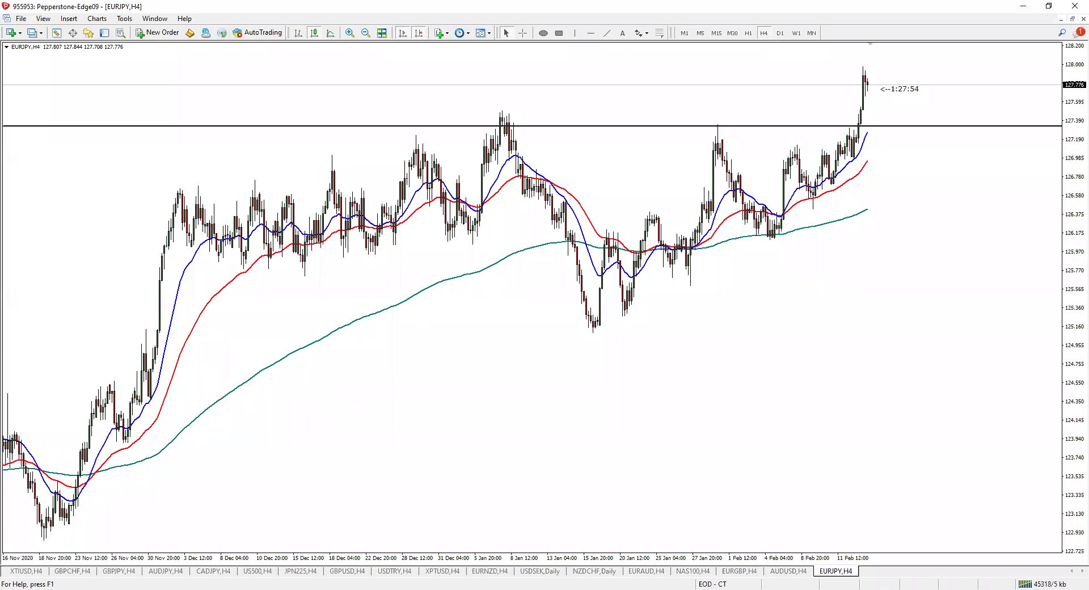
{"action": "left_click", "coordinate": [591, 33]}
{"action": "left_click", "coordinate": [828, 203]}
{"action": "left_click", "coordinate": [590, 33]}
{"action": "left_click", "coordinate": [660, 329]}
{"action": "left_click", "coordinate": [591, 32]}
{"action": "left_click", "coordinate": [695, 260]}
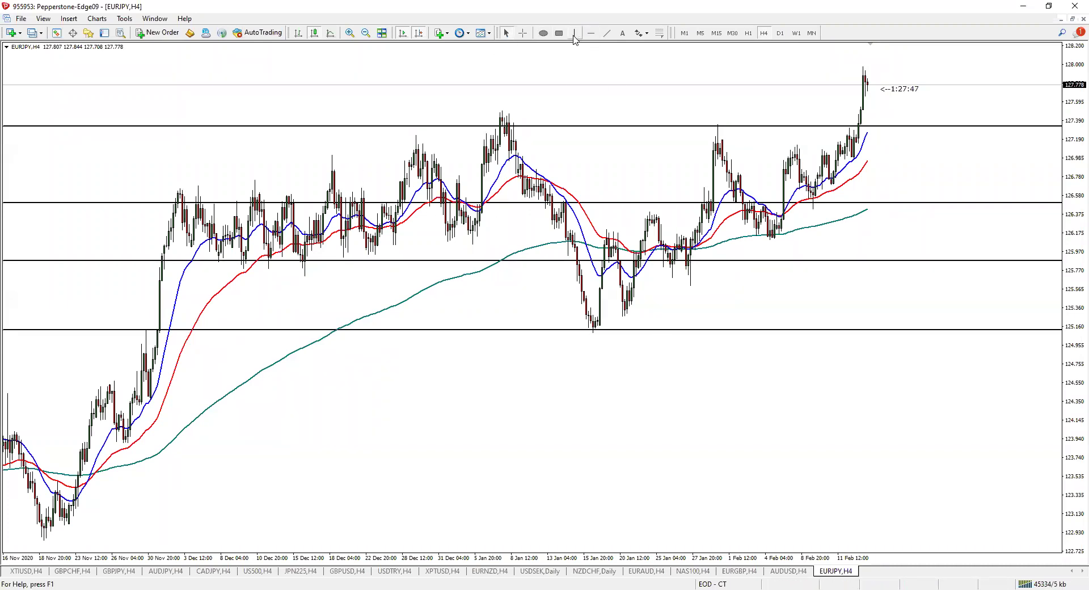
Draw a short trendline beside the December 2020 highs and delete it along with the three lower horizontal lines
{"action": "left_click", "coordinate": [607, 33]}
{"action": "left_click", "coordinate": [506, 33]}
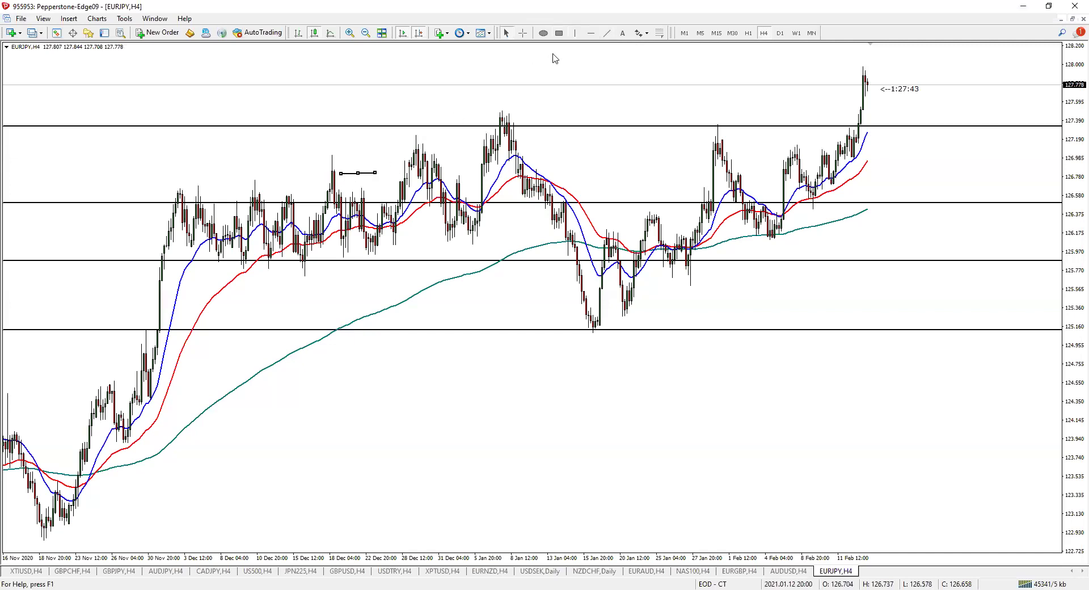
{"action": "left_click_drag", "start_coordinate": [745, 202], "coordinate": [748, 260]}
{"action": "key", "text": "Delete"}
Inspect the EURJPY breakout level with the crosshair on the H4, weekly and daily timeframes
{"action": "middle_click", "coordinate": [862, 147]}
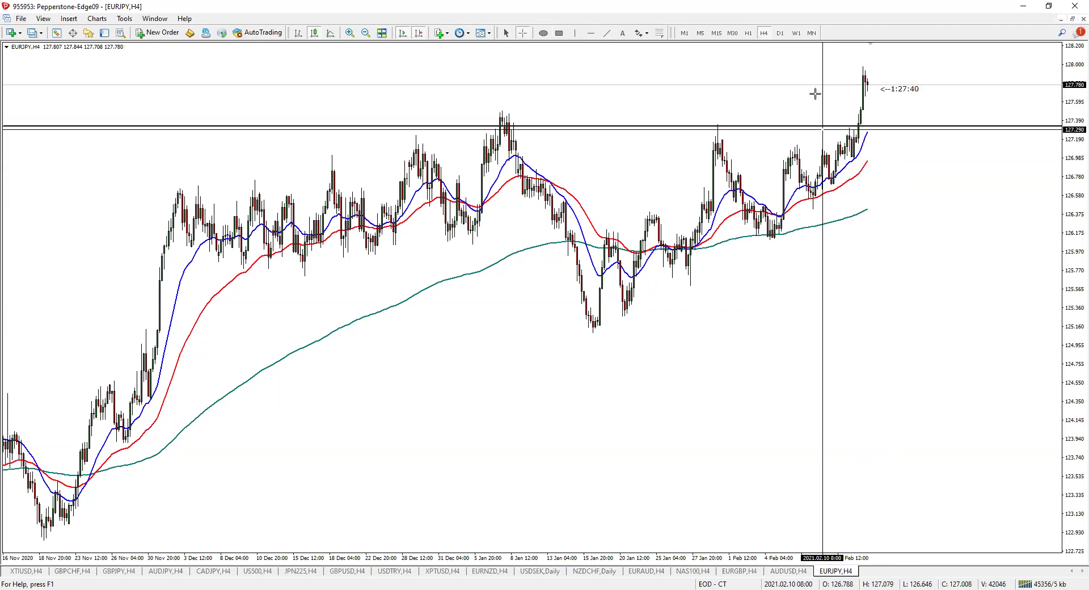
{"action": "key", "text": "Page_Up"}
{"action": "key", "text": "Page_Up"}
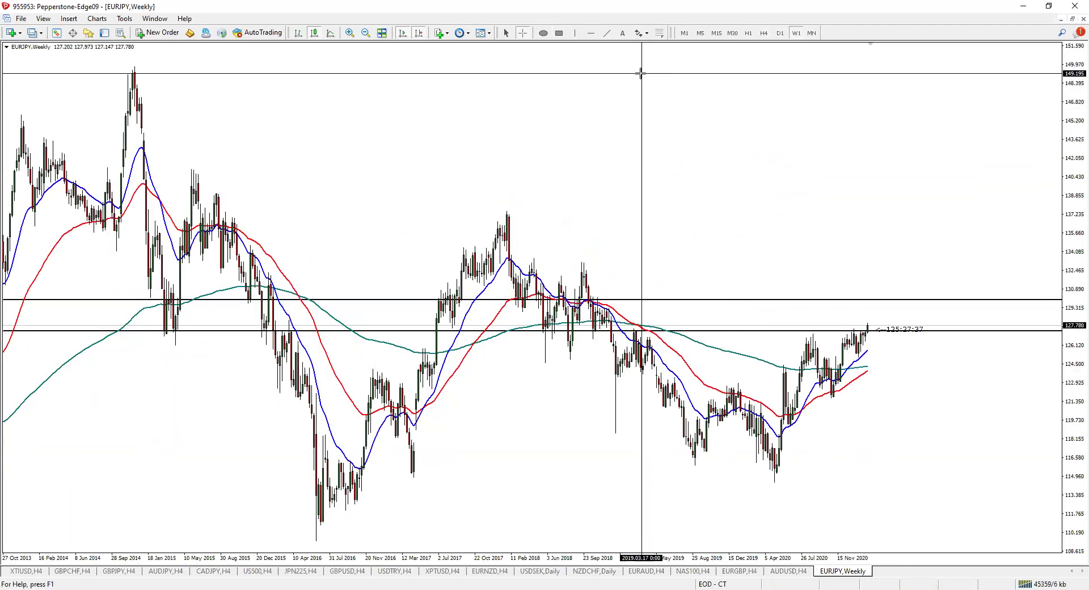
{"action": "left_click", "coordinate": [780, 33]}
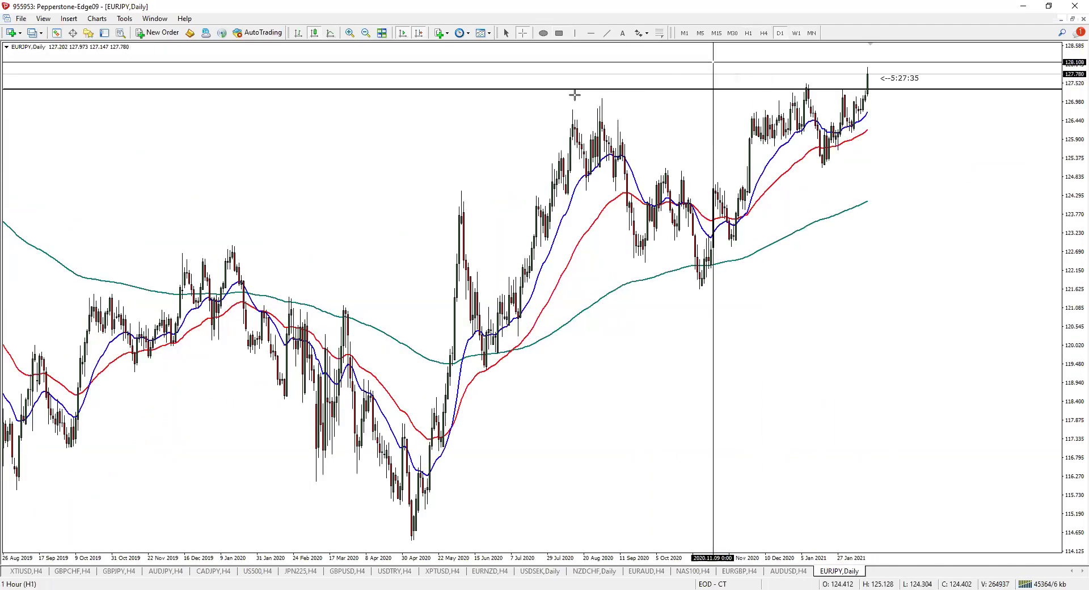
Open a new chart and change its symbol to CADJPY on the H4 timeframe
{"action": "left_click", "coordinate": [21, 18]}
{"action": "left_click", "coordinate": [53, 32]}
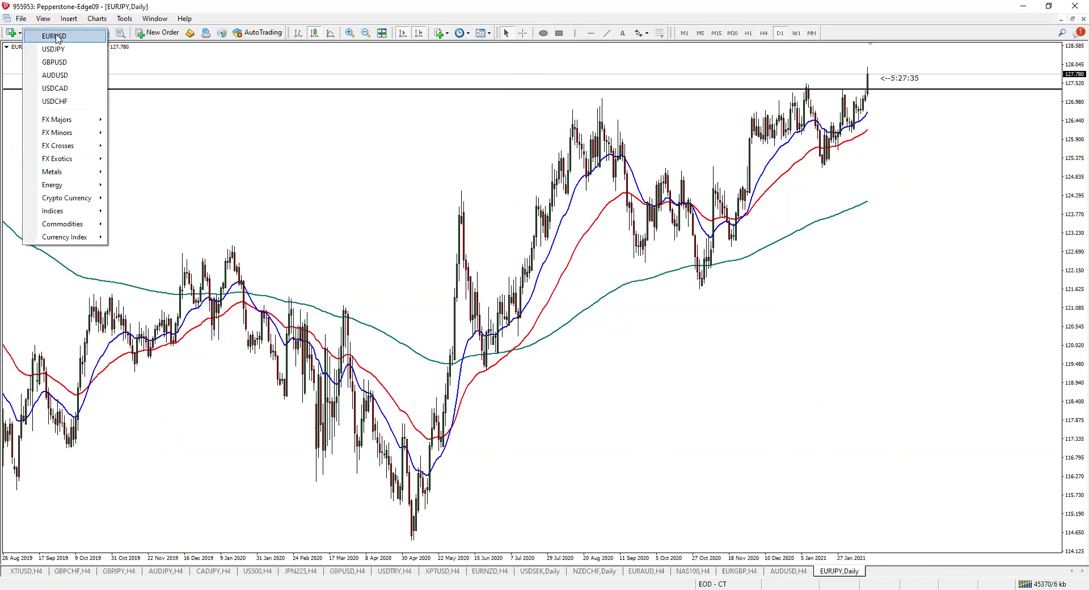
{"action": "left_click", "coordinate": [55, 36]}
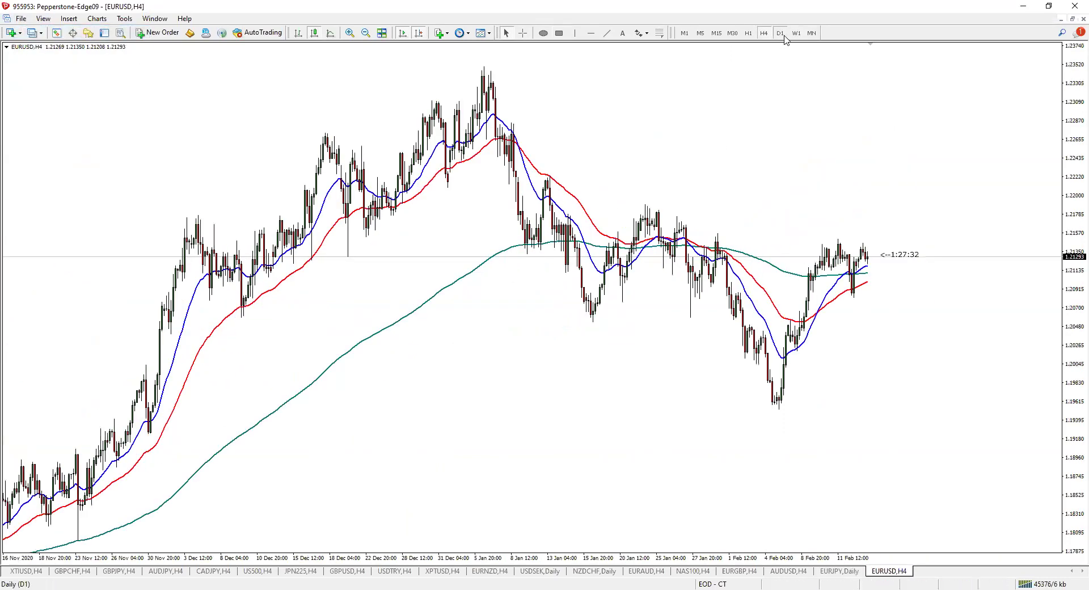
{"action": "key", "text": "Return"}
{"action": "type", "text": "cadj"}
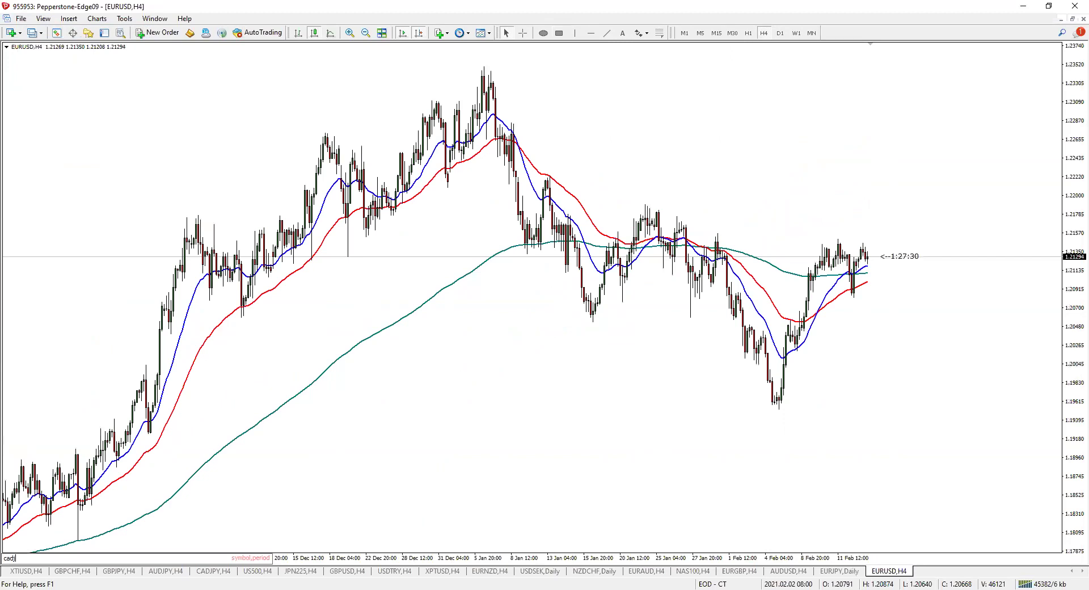
{"action": "type", "text": "py"}
{"action": "key", "text": "Return"}
Draw a horizontal line at about 82.15 across the January highs of the CADJPY H4 chart
{"action": "left_click", "coordinate": [591, 33]}
{"action": "left_click", "coordinate": [616, 213]}
{"action": "left_click_drag", "start_coordinate": [616, 214], "coordinate": [616, 206]}
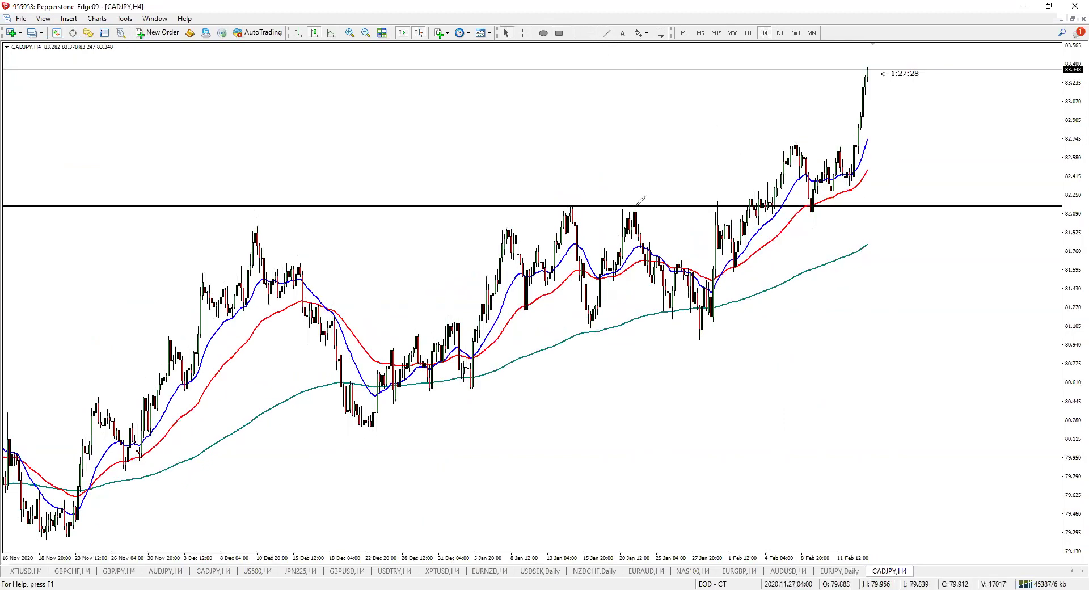
Mark the early-February swing high and the pullback to the horizontal level on CADJPY H4, and clear the marks
{"action": "left_click_drag", "start_coordinate": [795, 147], "coordinate": [803, 135]}
{"action": "mouse_move", "coordinate": [569, 208]}
{"action": "left_mouse_down"}
{"action": "mouse_move", "coordinate": [840, 208]}
{"action": "mouse_move", "coordinate": [808, 186]}
{"action": "left_mouse_up"}
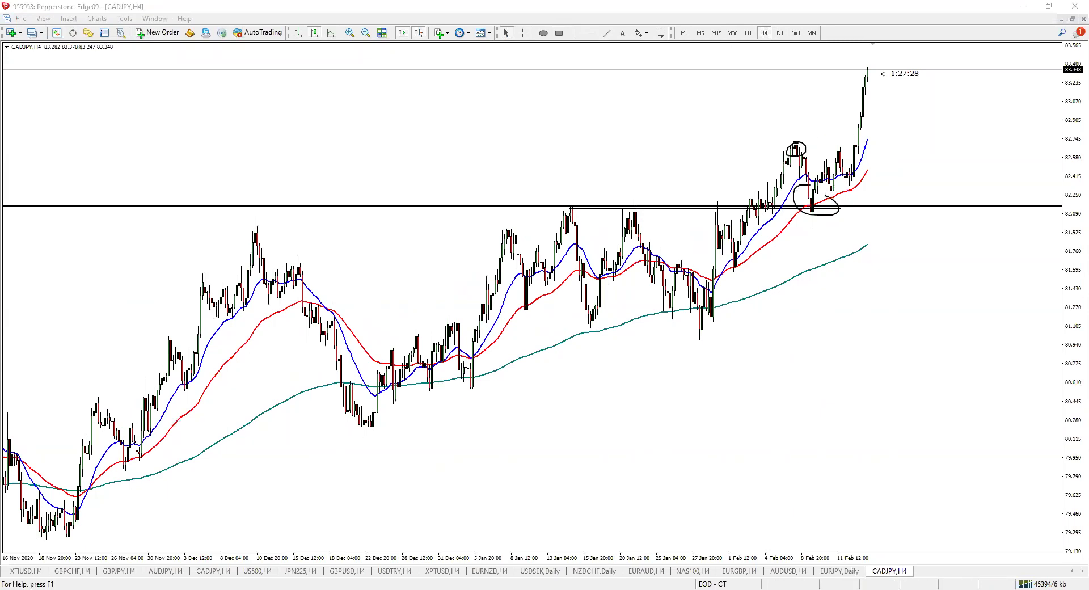
{"action": "key", "text": "Escape"}
Draw horizontal lines at about 84.55 and 83.0 on the CADJPY daily chart
{"action": "left_click", "coordinate": [780, 33]}
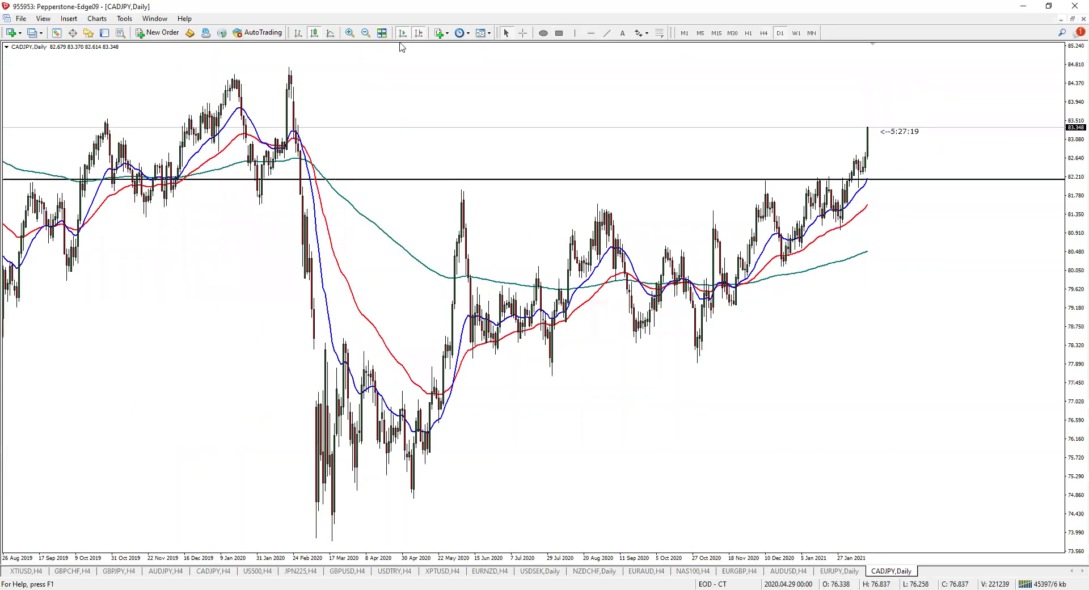
{"action": "left_click", "coordinate": [591, 33]}
{"action": "left_click", "coordinate": [303, 75]}
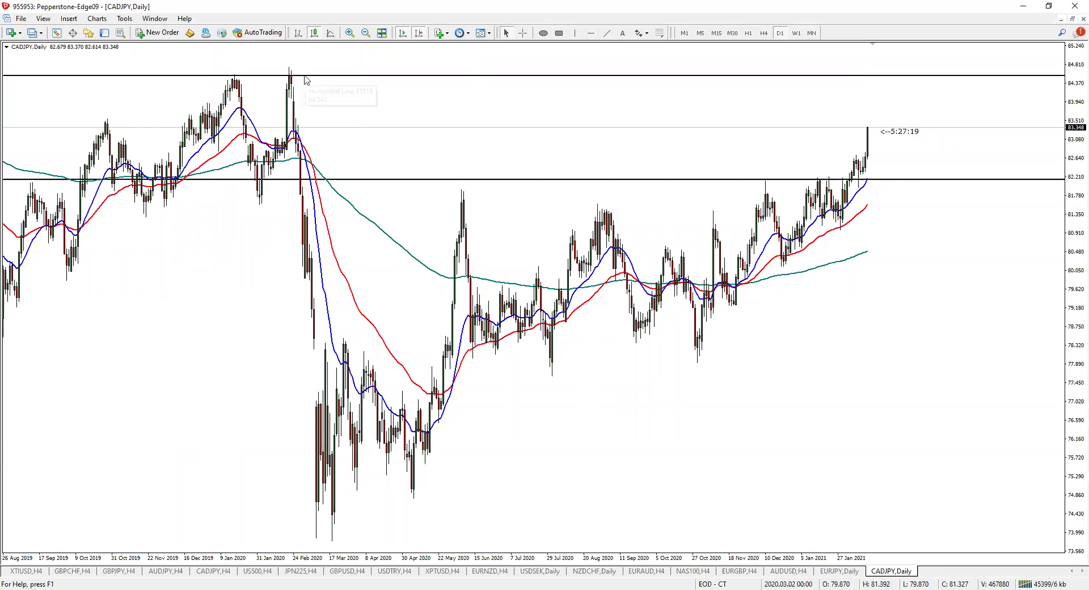
{"action": "left_click_drag", "start_coordinate": [294, 76], "coordinate": [201, 143]}
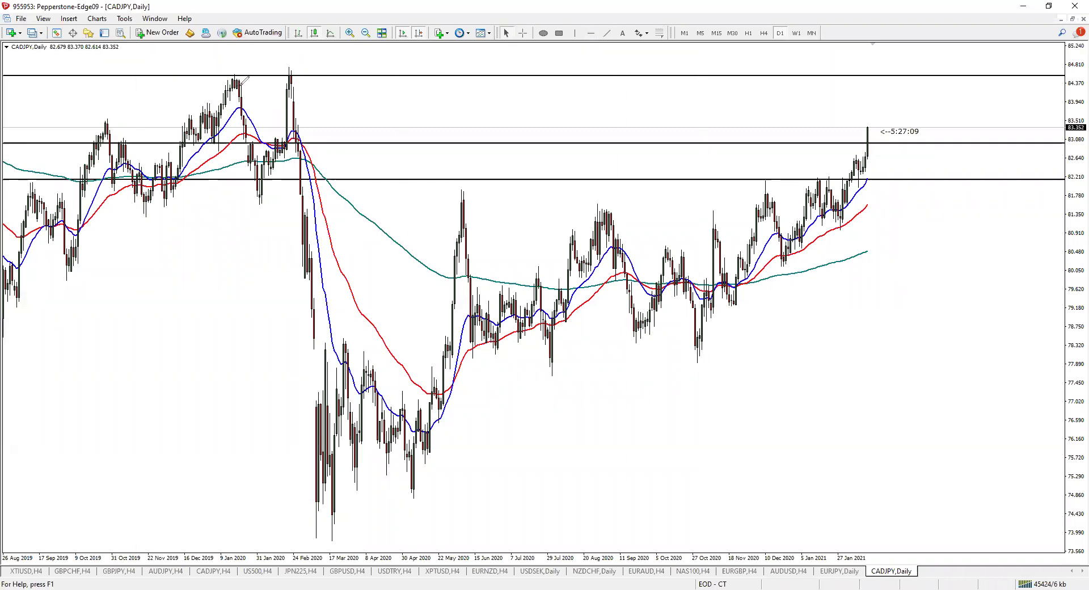
Annotate the February 2020 high, the price cluster around 83 and the projected move on CADJPY daily, and clear the annotations
{"action": "left_click", "coordinate": [289, 74]}
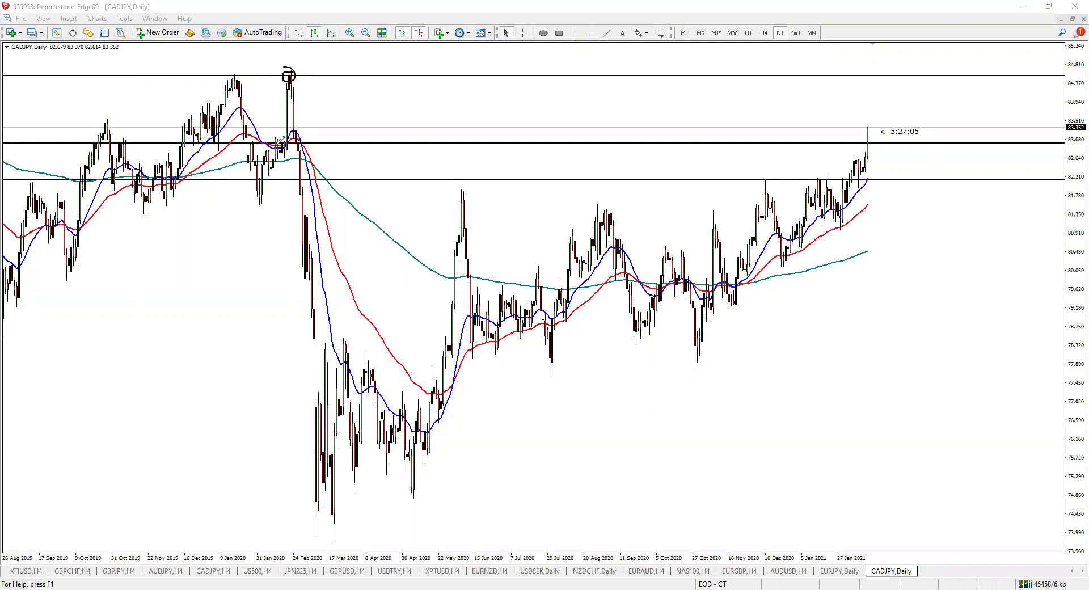
{"action": "mouse_move", "coordinate": [113, 148]}
{"action": "left_mouse_down"}
{"action": "mouse_move", "coordinate": [241, 148]}
{"action": "mouse_move", "coordinate": [255, 119]}
{"action": "mouse_move", "coordinate": [250, 130]}
{"action": "left_mouse_up"}
{"action": "left_click_drag", "start_coordinate": [221, 139], "coordinate": [291, 152]}
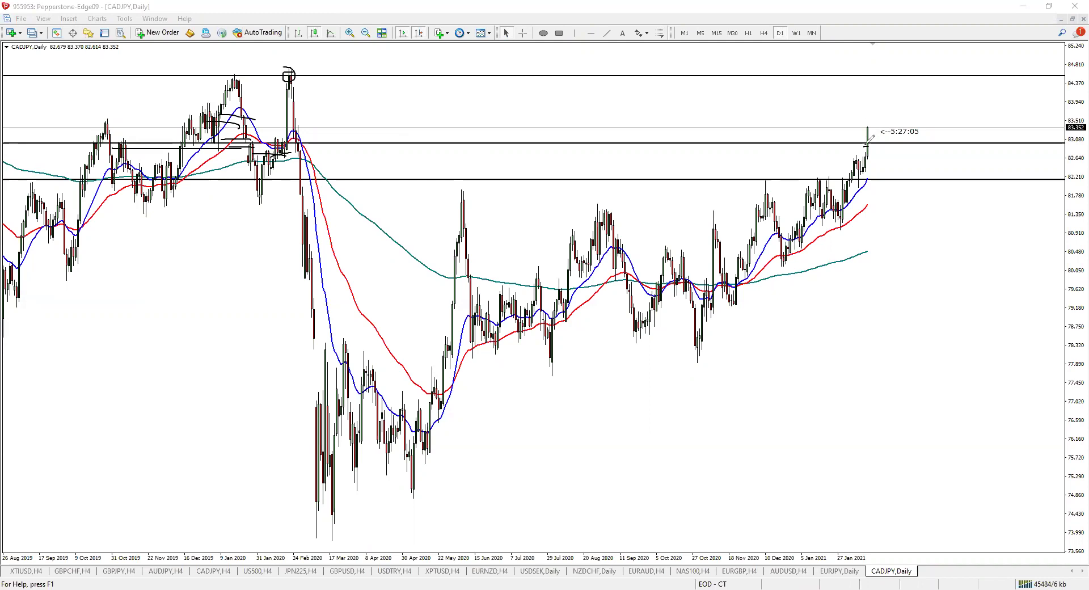
{"action": "left_click_drag", "start_coordinate": [894, 145], "coordinate": [928, 85]}
{"action": "key", "text": "Escape"}
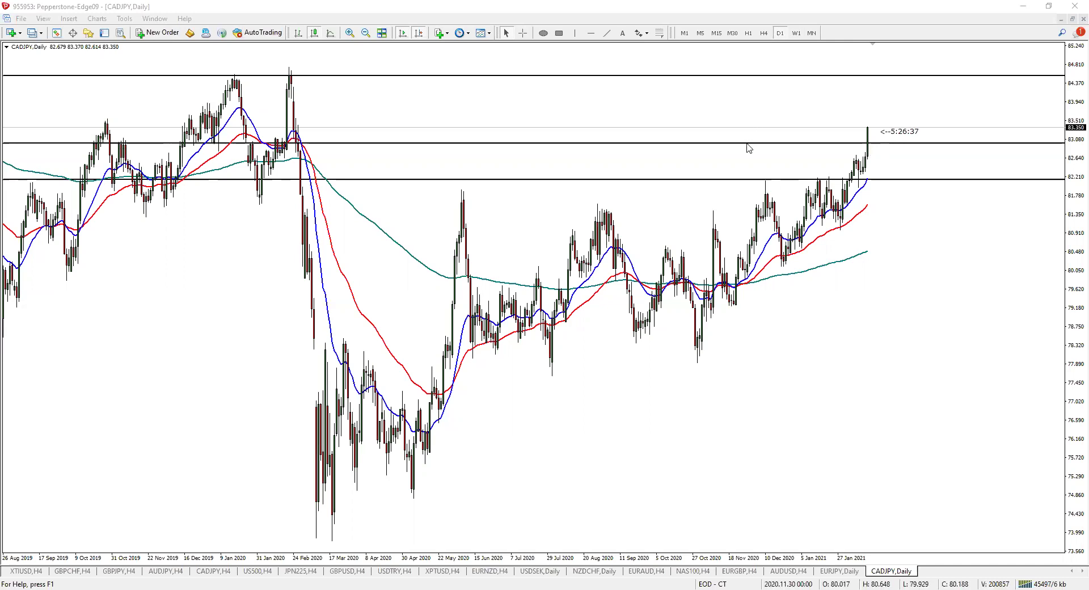
Set CADJPY to H4, return to the EURJPY chart and examine its breakout above the horizontal line on H4 and daily
{"action": "left_click", "coordinate": [764, 32]}
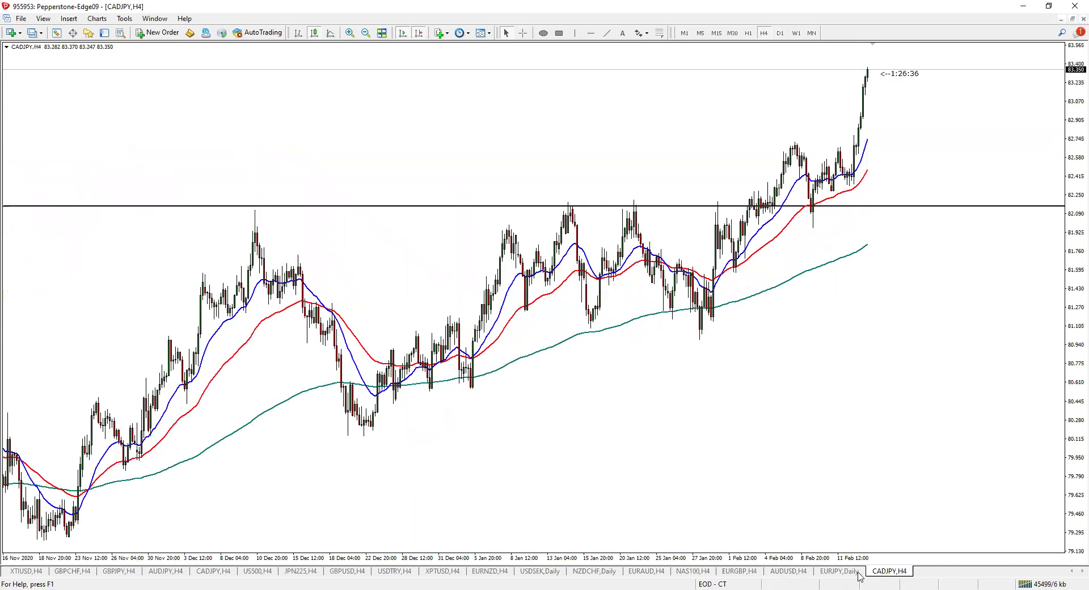
{"action": "left_click", "coordinate": [840, 571]}
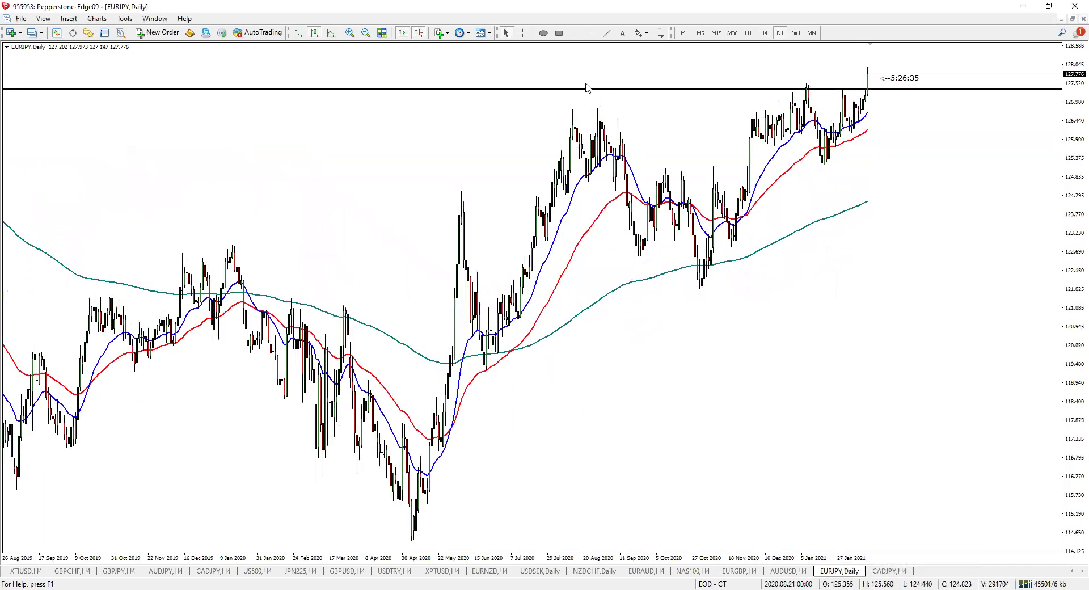
{"action": "left_click", "coordinate": [796, 34]}
{"action": "left_click", "coordinate": [763, 32]}
{"action": "middle_click", "coordinate": [817, 63]}
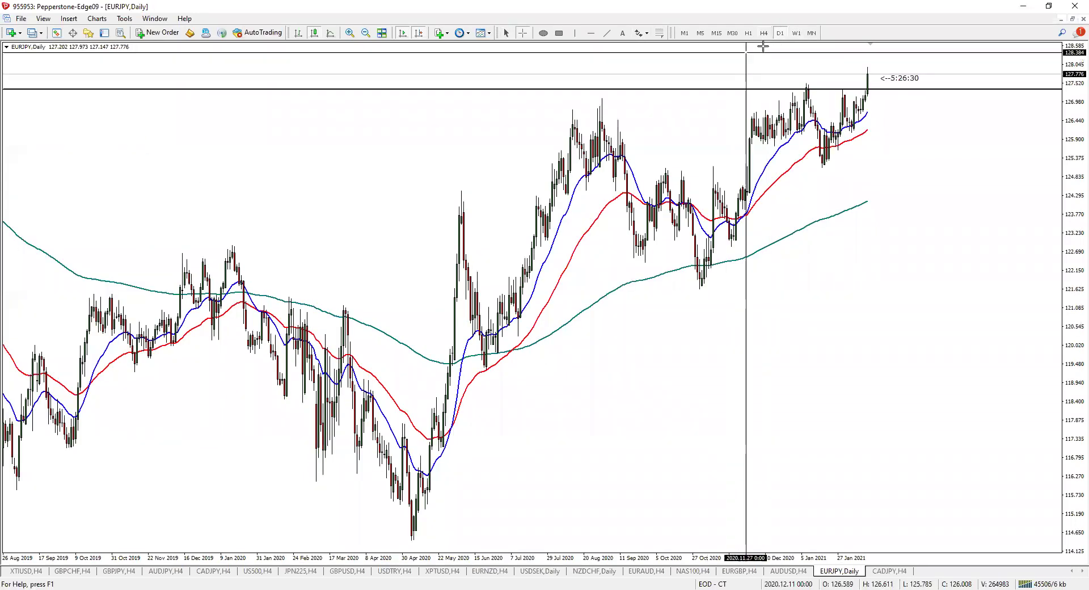
{"action": "key", "text": "Escape"}
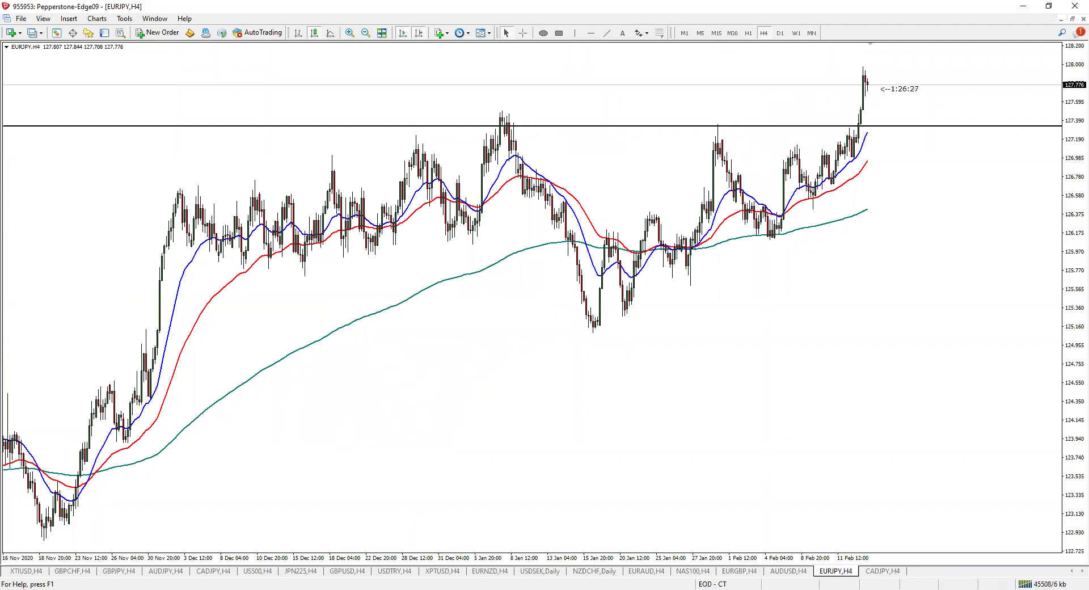
{"action": "left_click", "coordinate": [781, 33]}
{"action": "middle_click", "coordinate": [854, 131]}
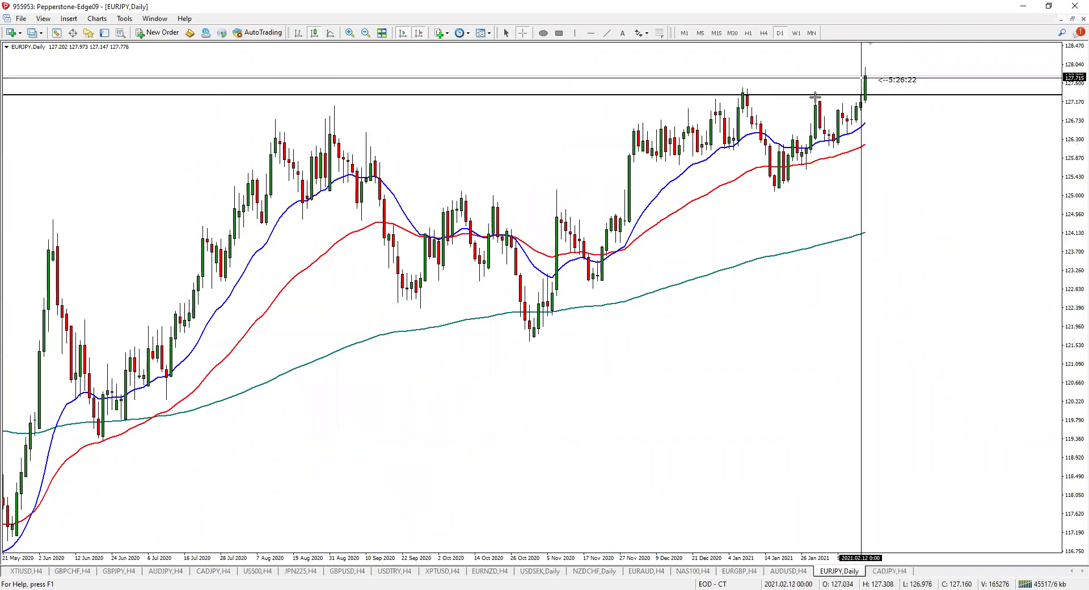
{"action": "middle_click", "coordinate": [865, 76]}
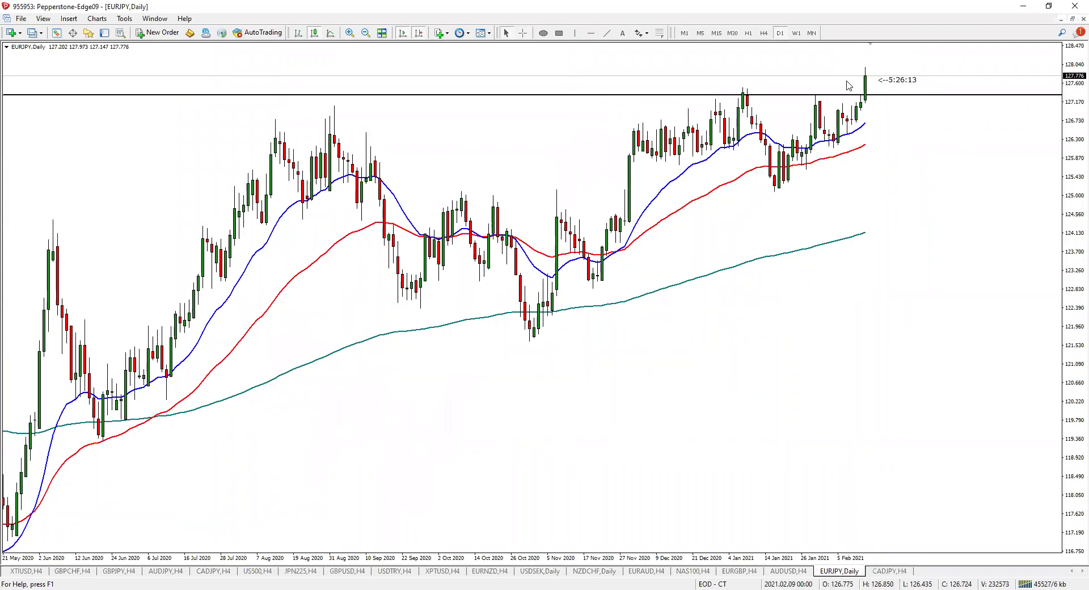
Sketch a pullback path to the breakout line on the EURJPY H4 chart and add a Stochastic oscillator (14,3,3)
{"action": "left_click", "coordinate": [764, 33]}
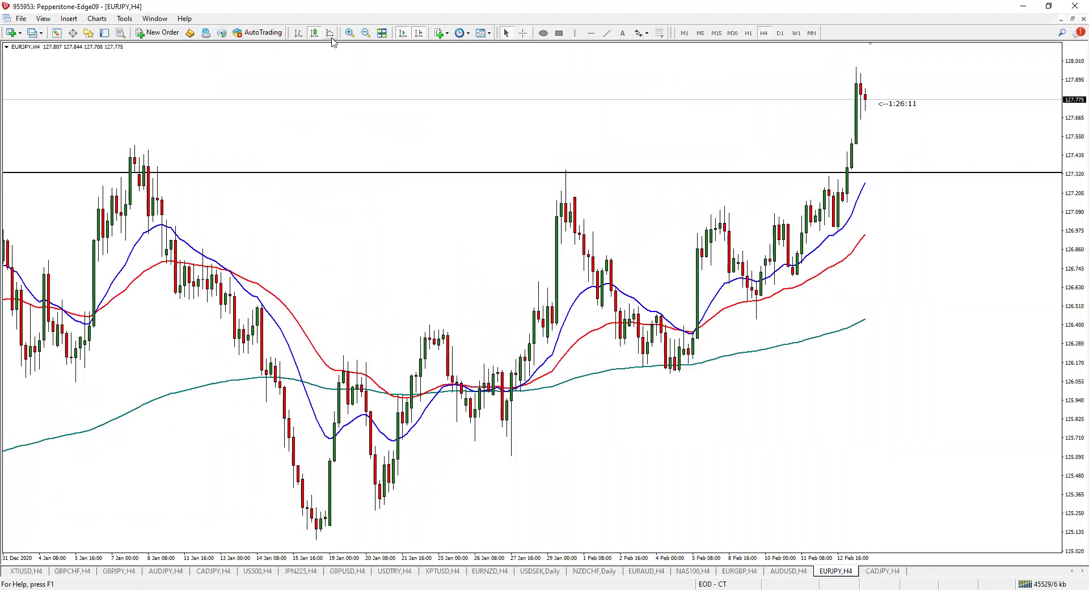
{"action": "left_click", "coordinate": [366, 32]}
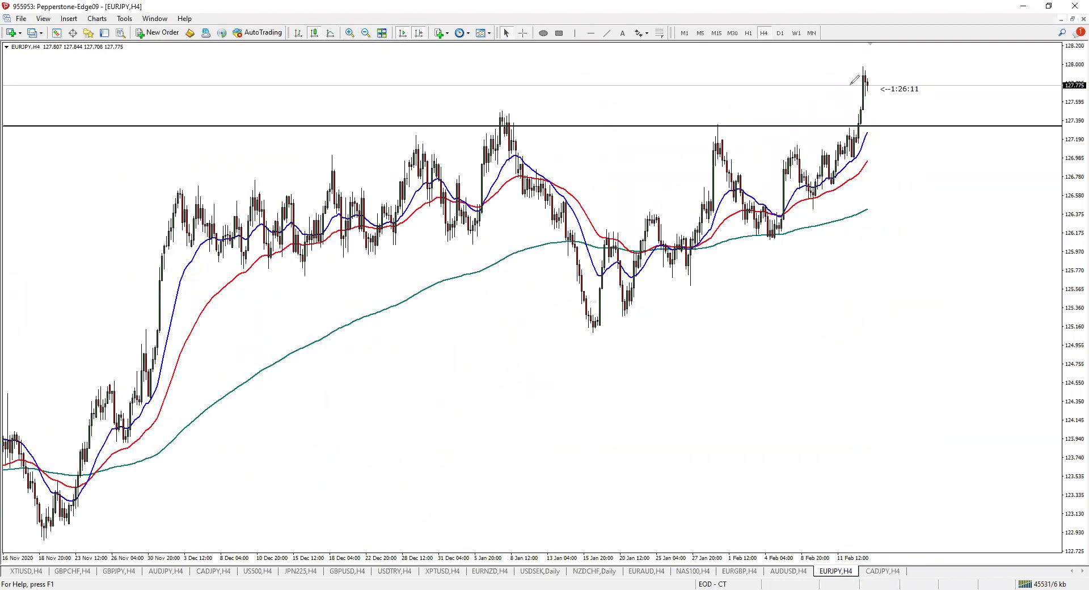
{"action": "left_click_drag", "start_coordinate": [862, 82], "coordinate": [893, 125]}
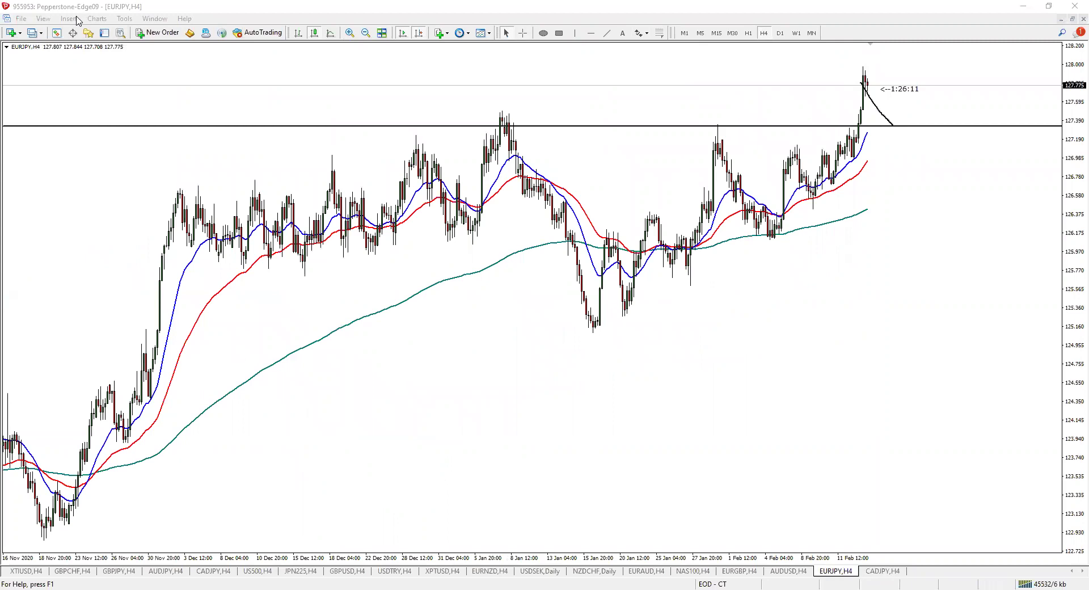
{"action": "left_click", "coordinate": [206, 97]}
{"action": "key", "text": "Return"}
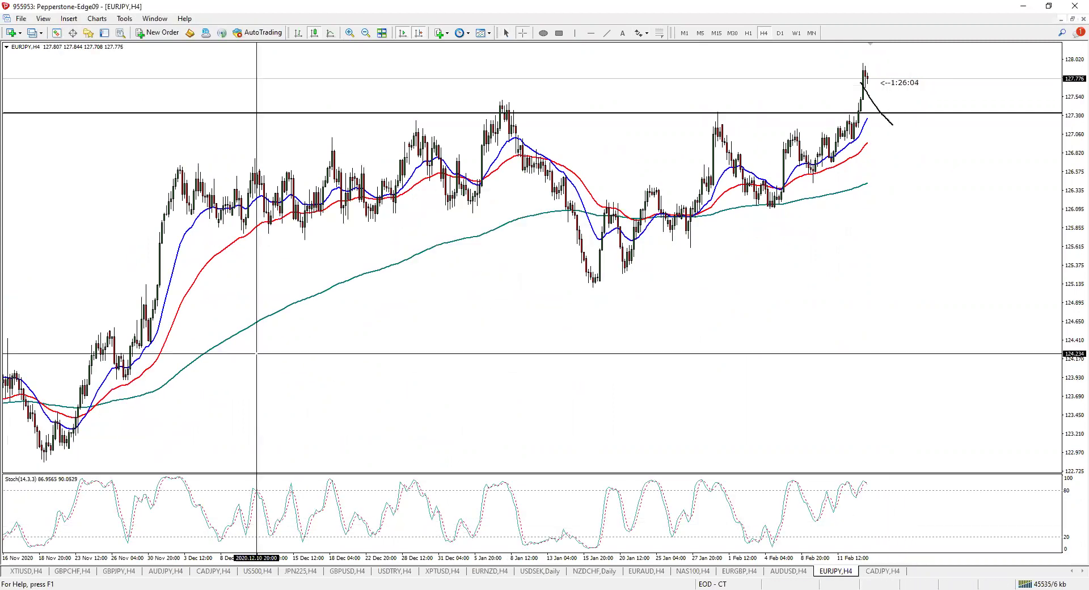
Sketch a consolidation and upward continuation from the EURJPY breakout line, and clear the freehand drawings
{"action": "left_click", "coordinate": [886, 107]}
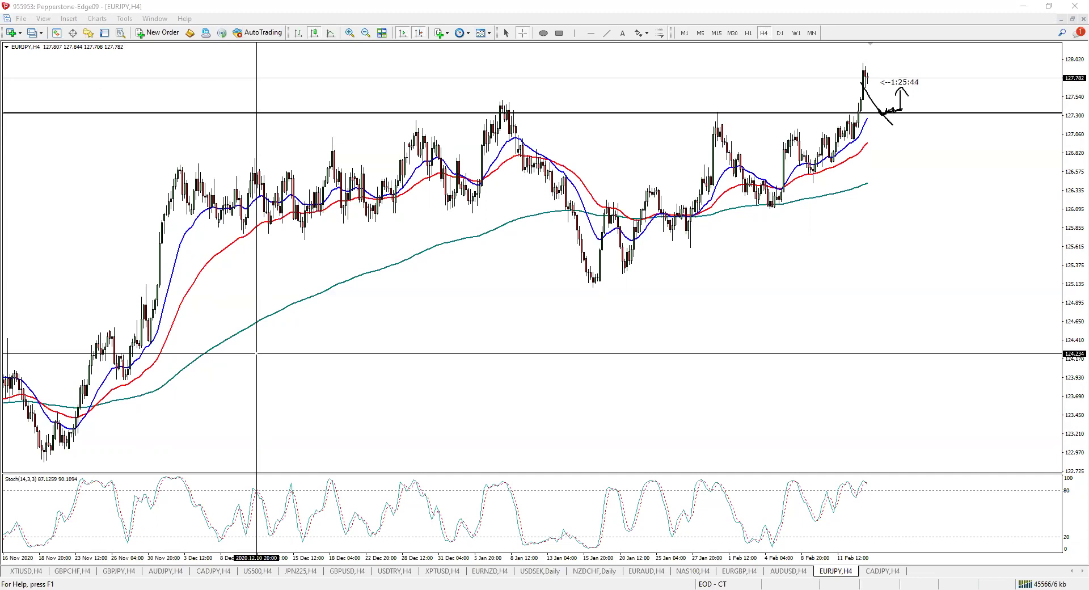
{"action": "key", "text": "Escape"}
{"action": "key", "text": "Escape"}
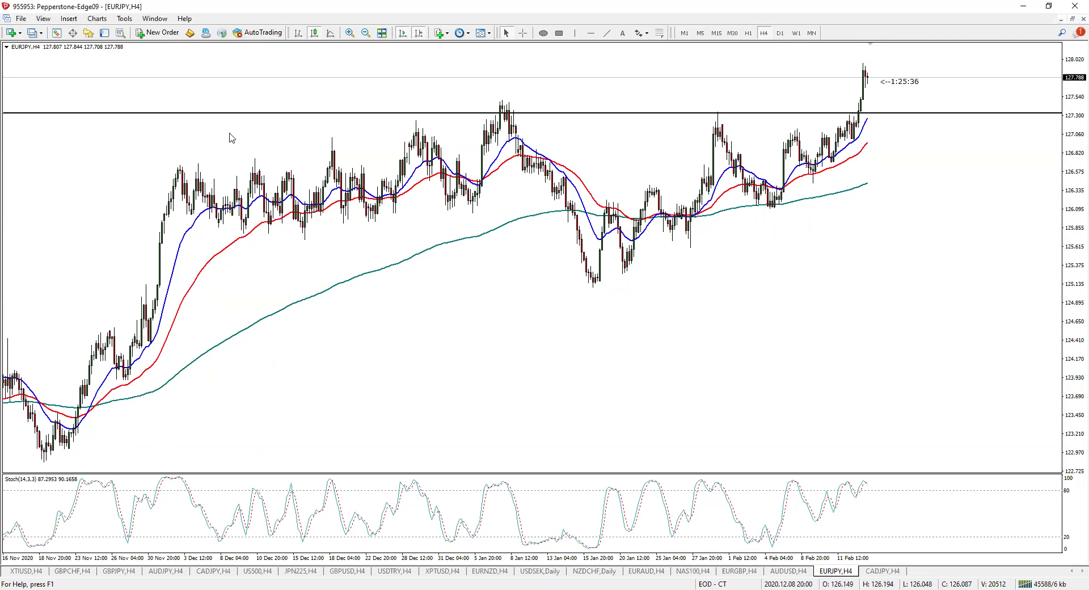
Set EURJPY to daily, show the Market Watch symbol list and open GBPUSD in a new daily chart
{"action": "left_click", "coordinate": [780, 33]}
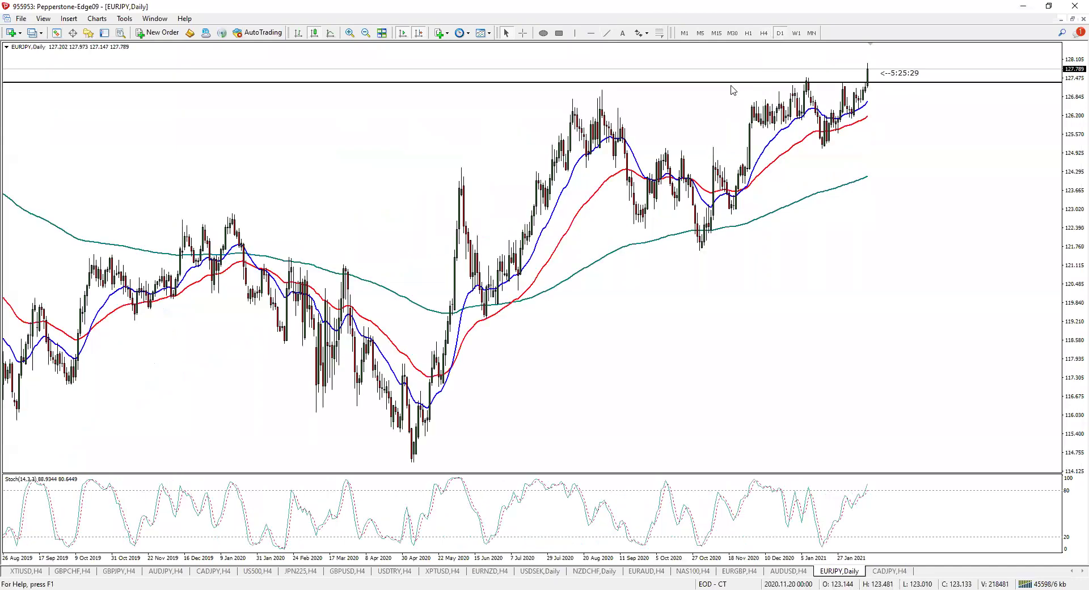
{"action": "left_click", "coordinate": [56, 33]}
{"action": "right_click", "coordinate": [37, 91]}
{"action": "left_click", "coordinate": [74, 111]}
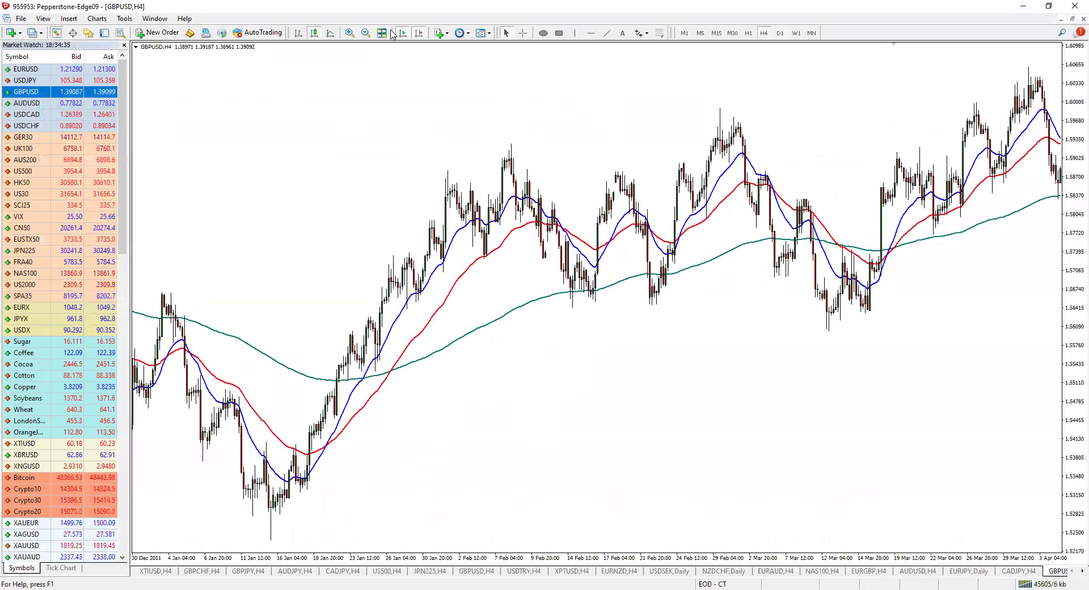
{"action": "left_click", "coordinate": [780, 33]}
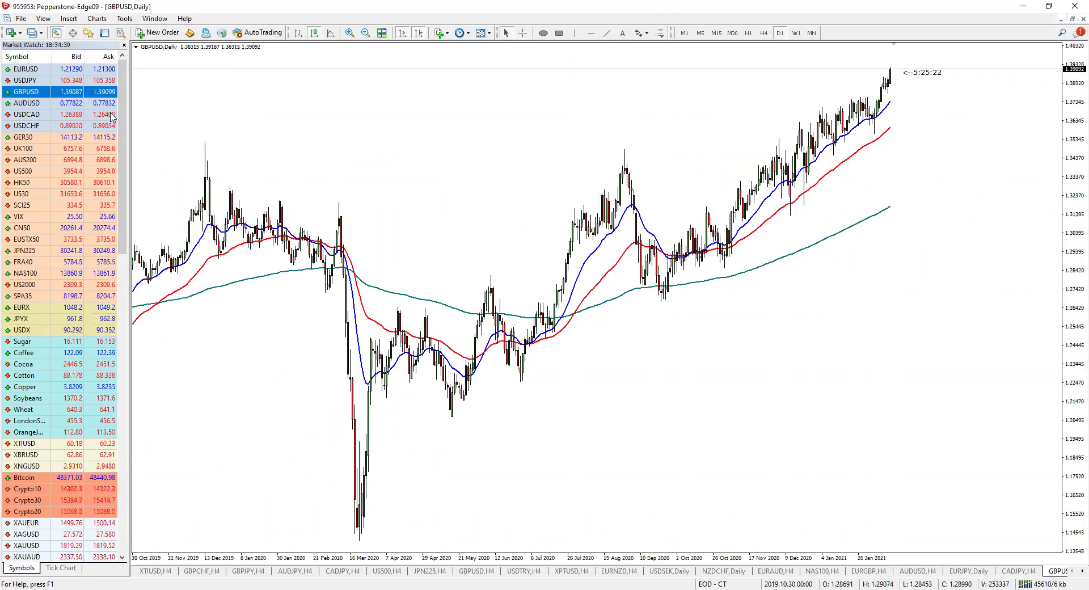
Load AUDUSD, USDCHF, GBPJPY and AUDSGD in turn into the daily chart to review their trends against the EMAs
{"action": "left_click_drag", "start_coordinate": [67, 113], "coordinate": [575, 131]}
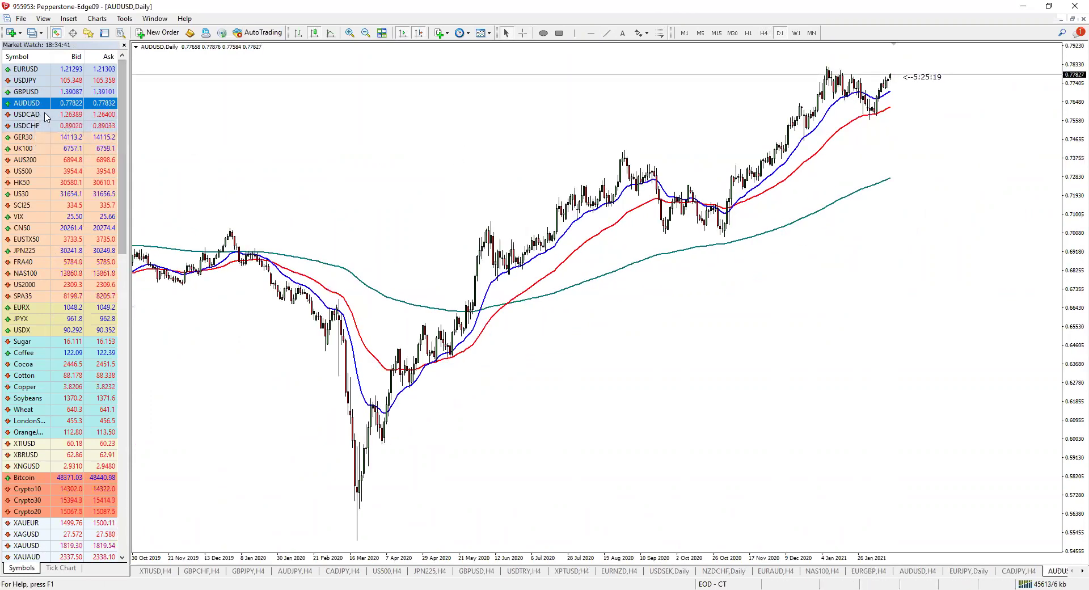
{"action": "left_click_drag", "start_coordinate": [68, 125], "coordinate": [182, 167]}
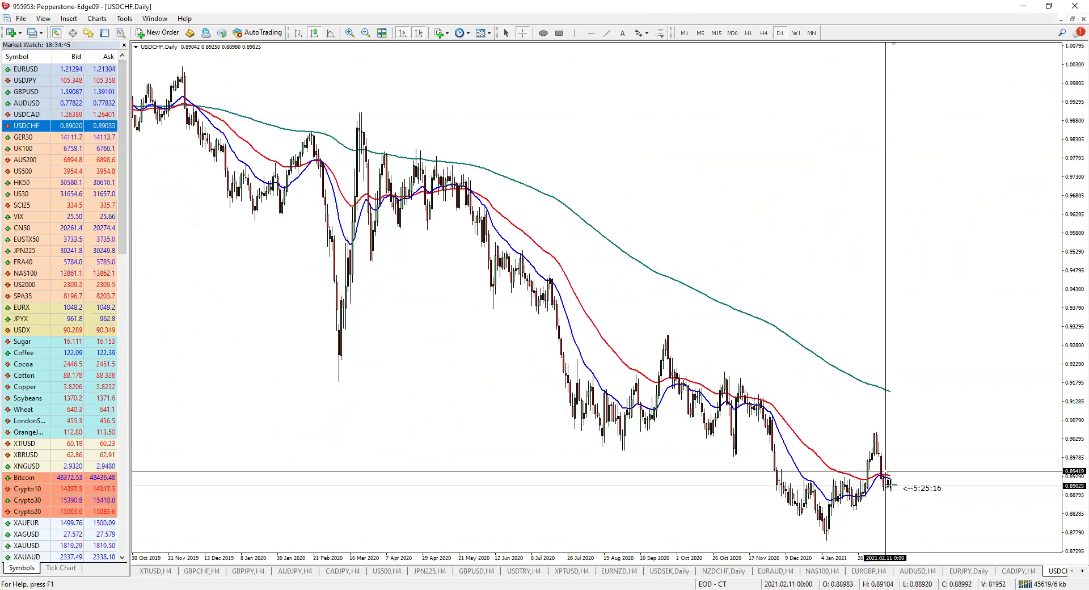
{"action": "scroll", "coordinate": [66, 374], "scroll_direction": "down", "scroll_amount": 5}
{"action": "scroll", "coordinate": [40, 366], "scroll_direction": "down", "scroll_amount": 3}
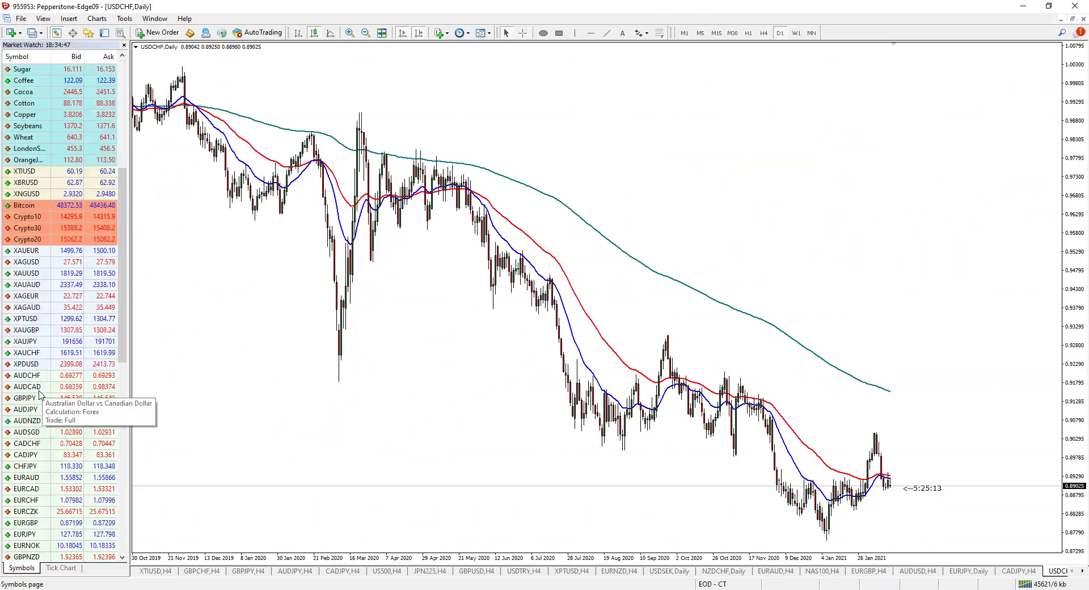
{"action": "left_click", "coordinate": [35, 386]}
{"action": "left_click", "coordinate": [32, 409]}
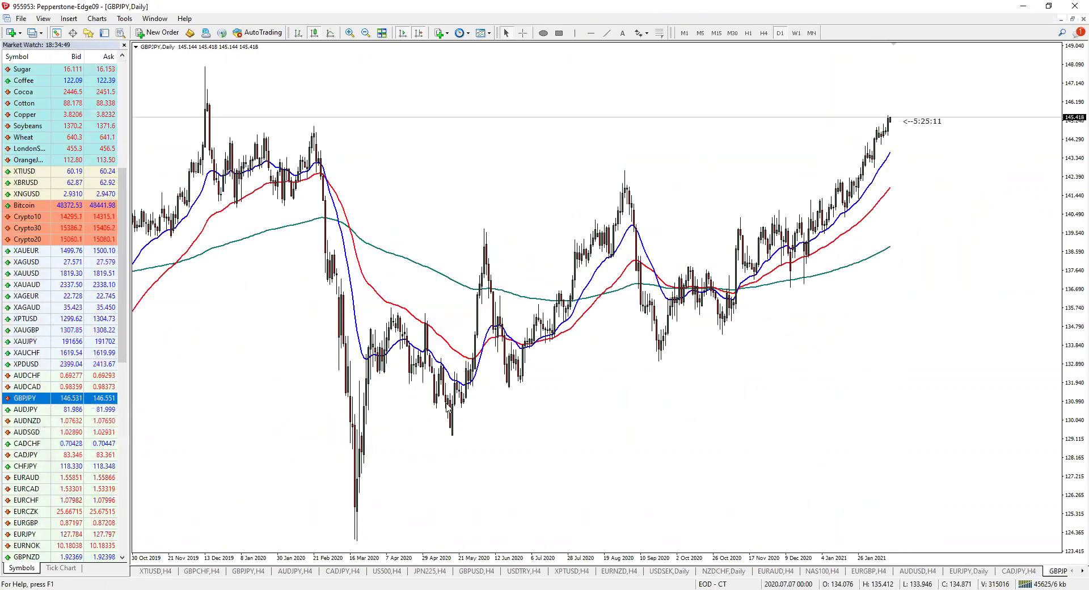
{"action": "left_click", "coordinate": [50, 422]}
{"action": "left_click", "coordinate": [82, 433]}
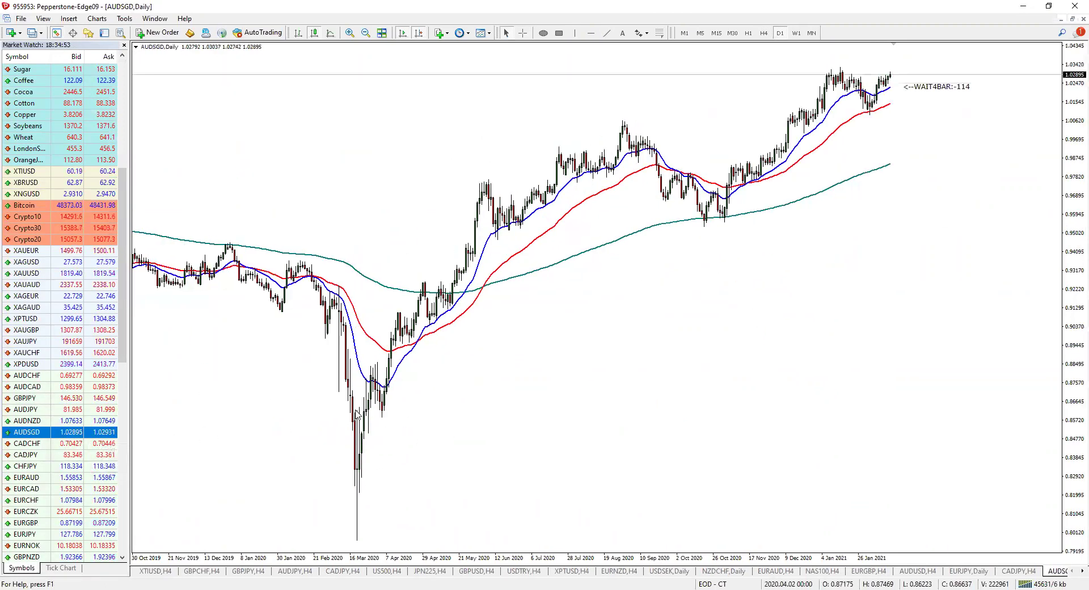
Load AUDNZD into the daily chart and examine its latest candles and EMAs with the crosshair
{"action": "key", "text": "Up"}
{"action": "middle_click", "coordinate": [739, 309]}
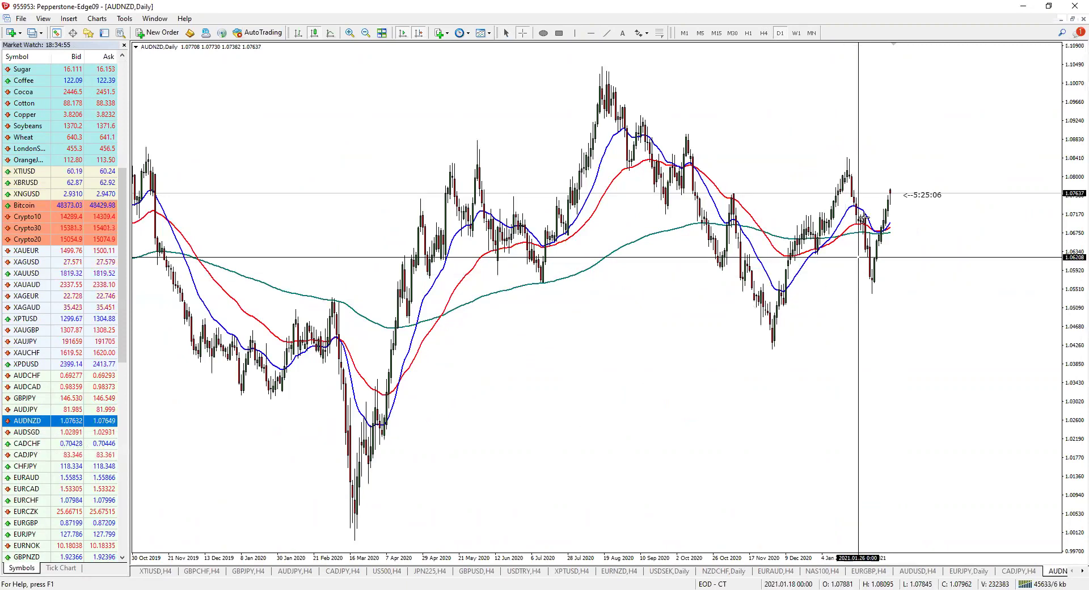
{"action": "mouse_move", "coordinate": [894, 227]}
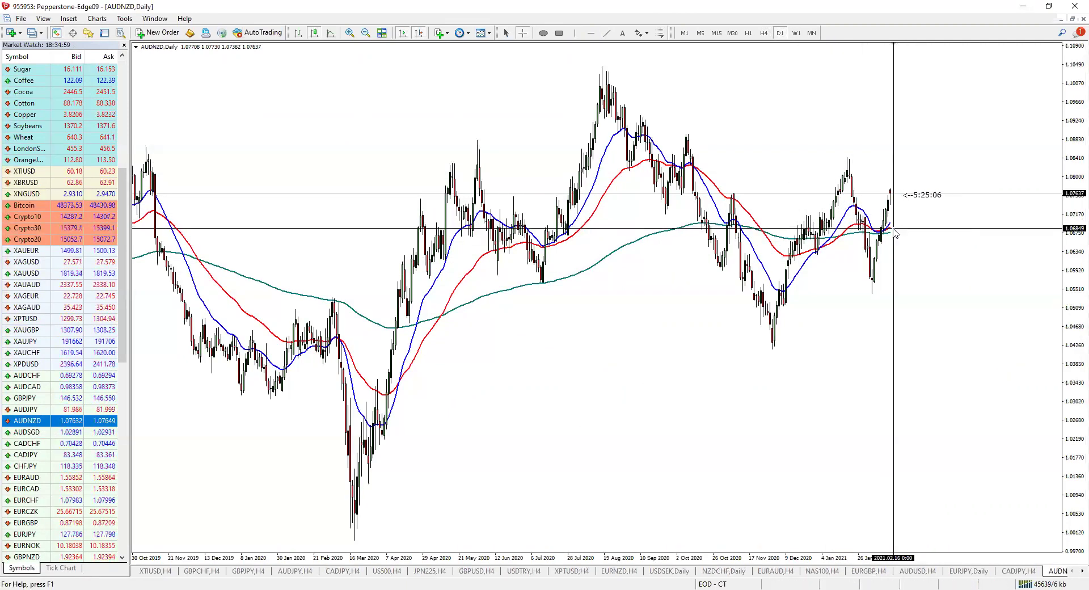
Load AUDJPY into the chart and examine its breakout on the H4 timeframe
{"action": "left_click", "coordinate": [40, 409]}
{"action": "middle_click", "coordinate": [934, 153]}
{"action": "left_click", "coordinate": [764, 33]}
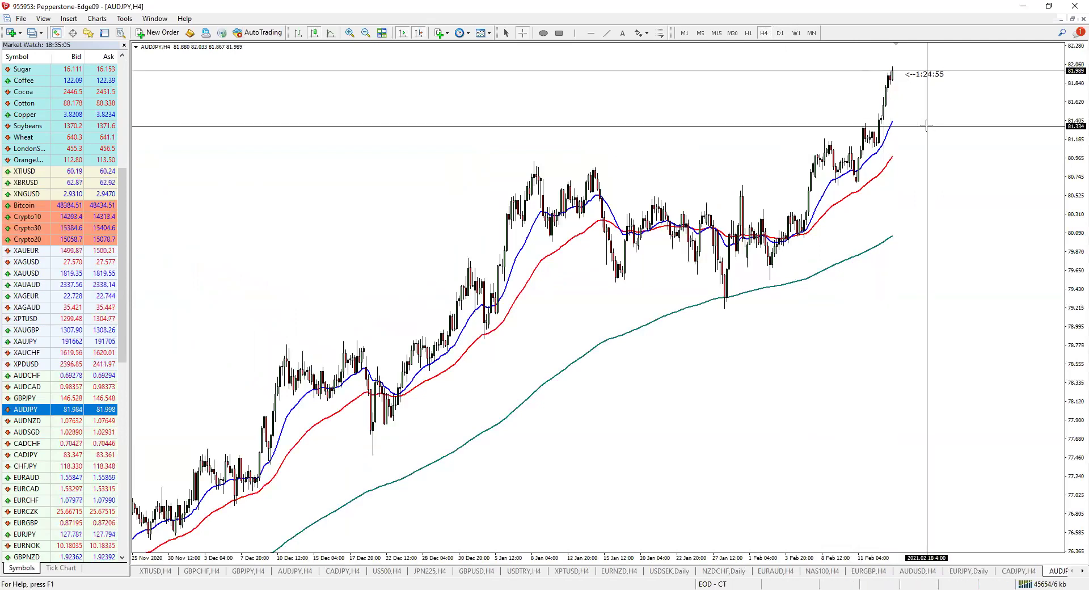
{"action": "right_click", "coordinate": [59, 473]}
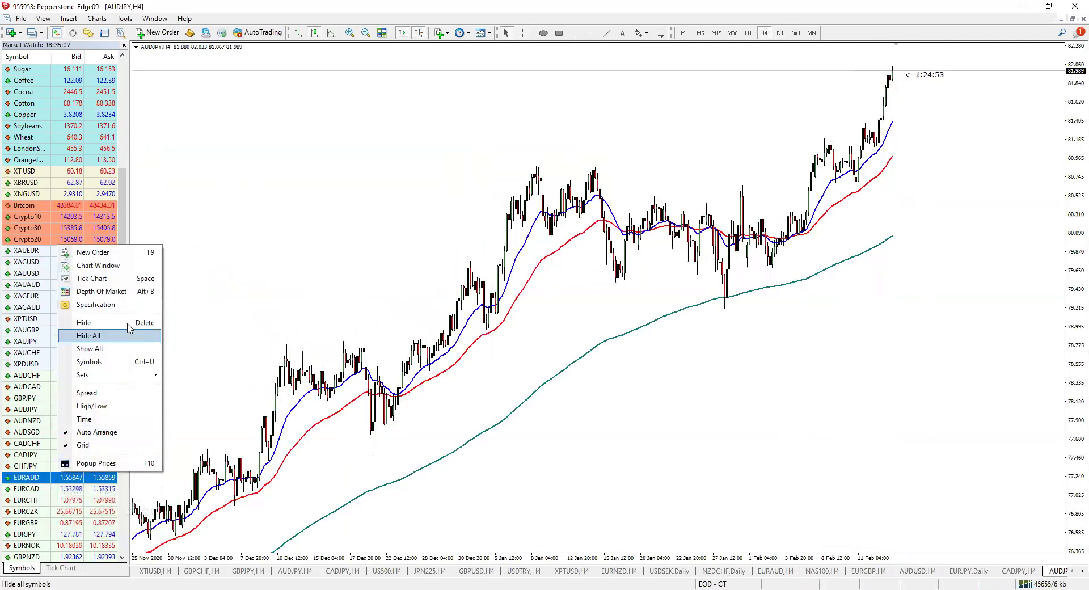
{"action": "left_click", "coordinate": [530, 285]}
{"action": "scroll", "coordinate": [530, 284], "scroll_direction": "up", "scroll_amount": 5}
{"action": "scroll", "coordinate": [479, 202], "scroll_direction": "down", "scroll_amount": 5}
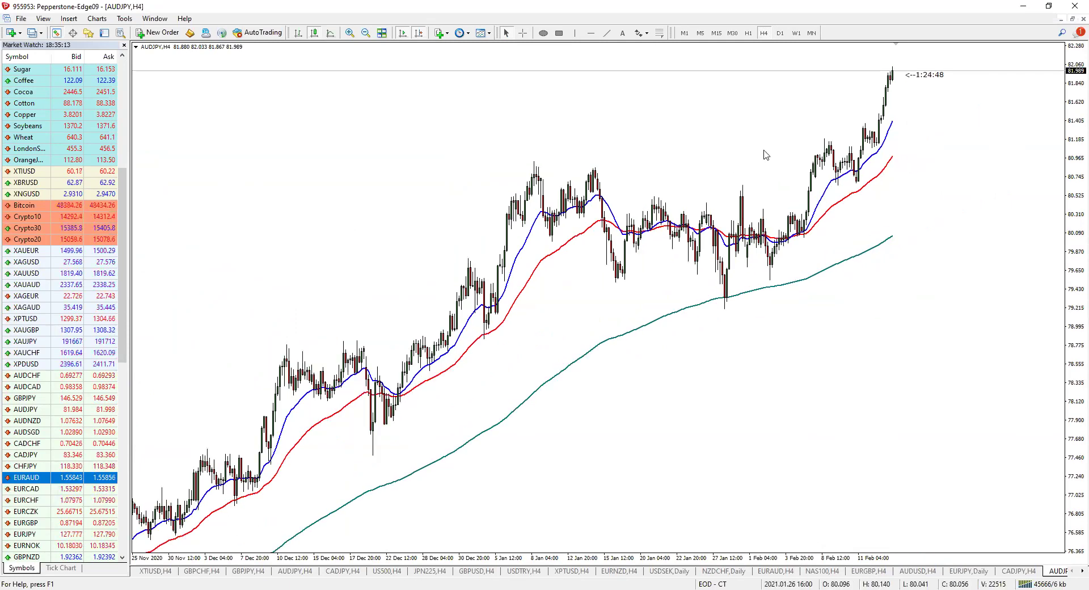
Close the AUDJPY chart and review EURJPY on the H4 timeframe with more price history in view
{"action": "left_click", "coordinate": [1084, 19]}
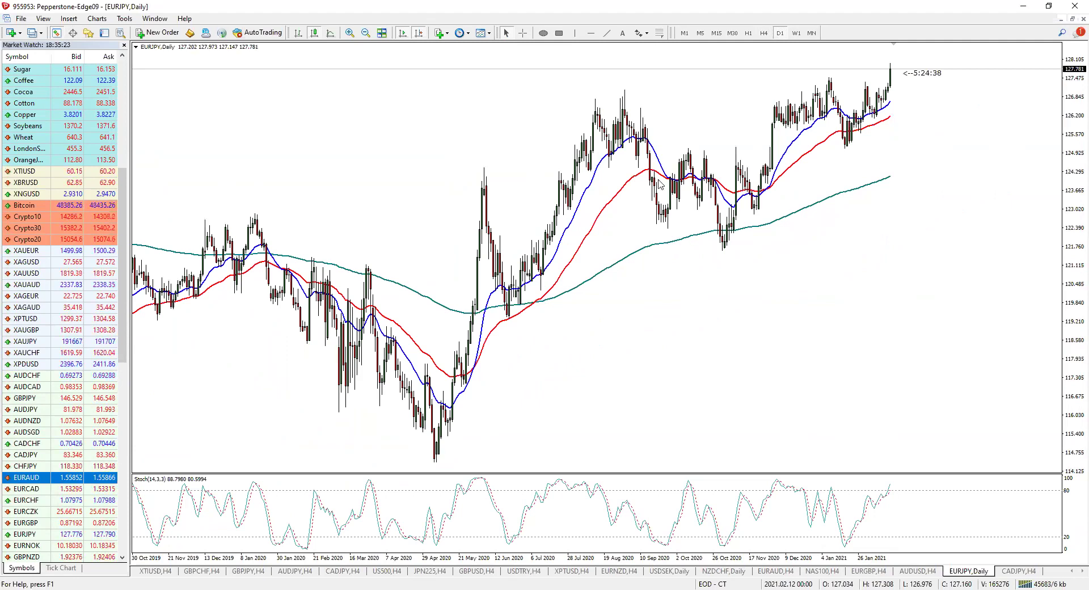
{"action": "left_click", "coordinate": [350, 33]}
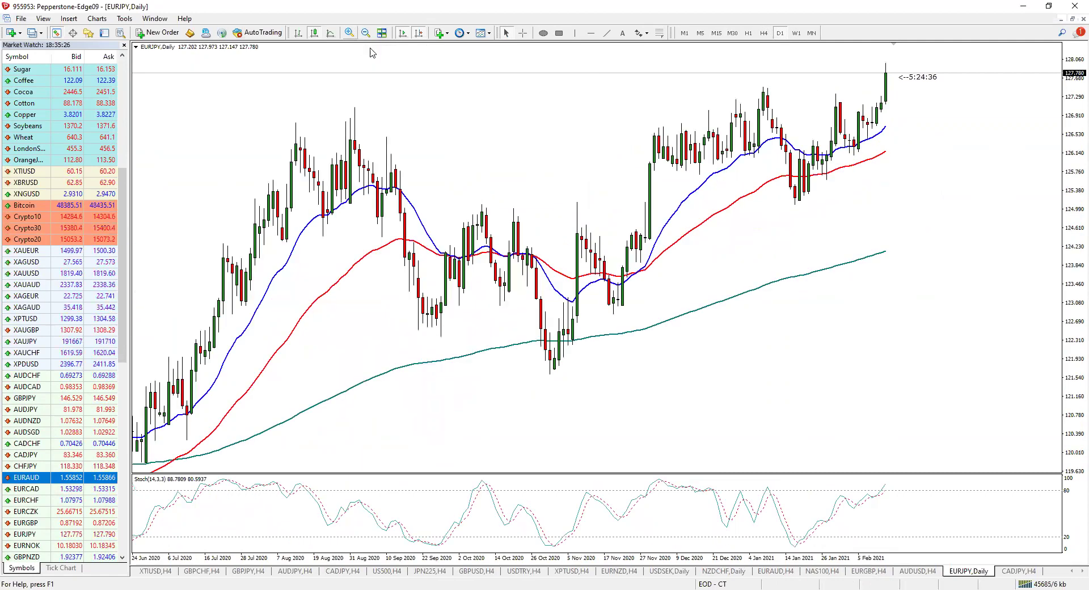
{"action": "left_click", "coordinate": [764, 33]}
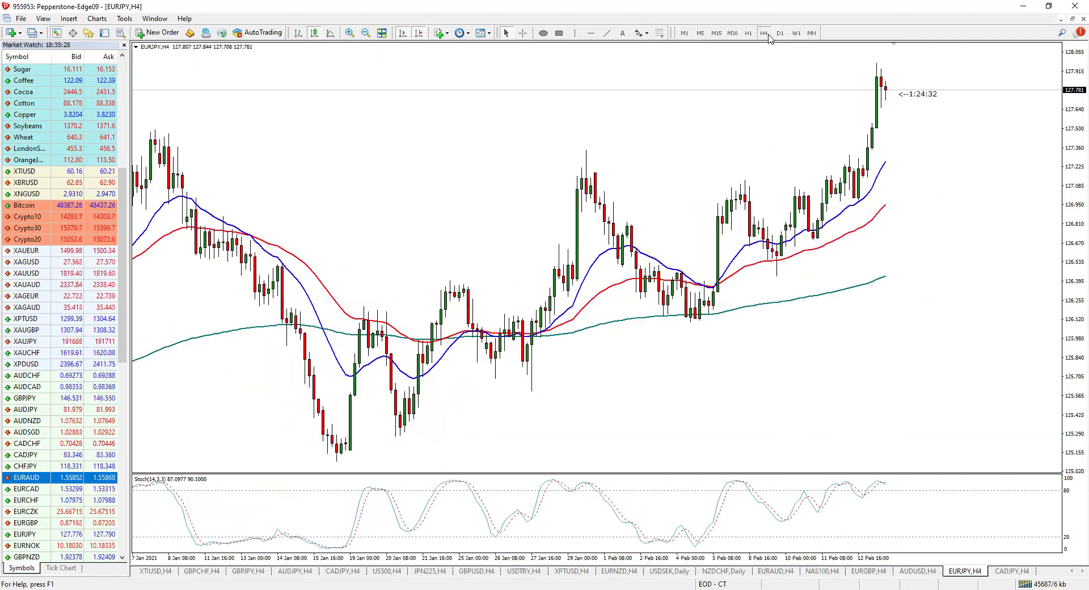
{"action": "left_click", "coordinate": [366, 33]}
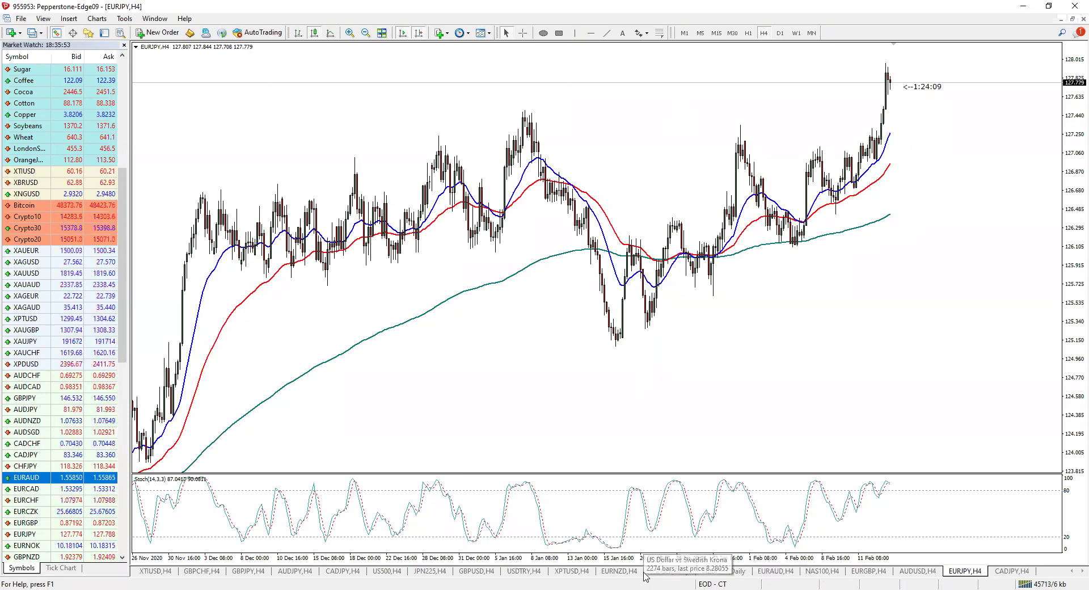
Bring up the USDSEK daily chart, mark its stop-loss level and compress the price scale to include the take-profit line
{"action": "left_click", "coordinate": [671, 572]}
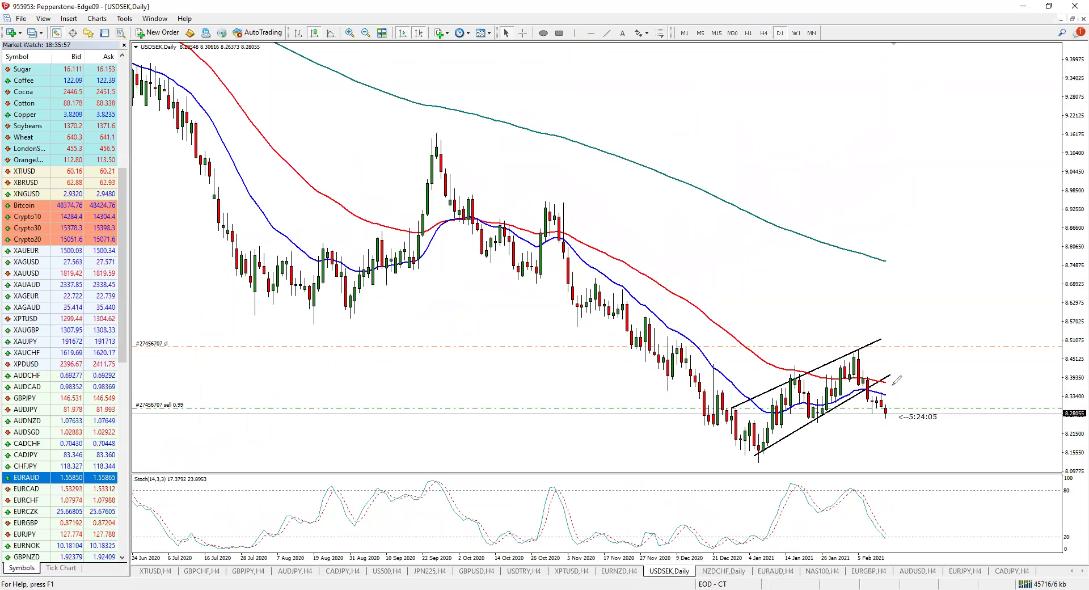
{"action": "left_click_drag", "start_coordinate": [914, 346], "coordinate": [931, 348]}
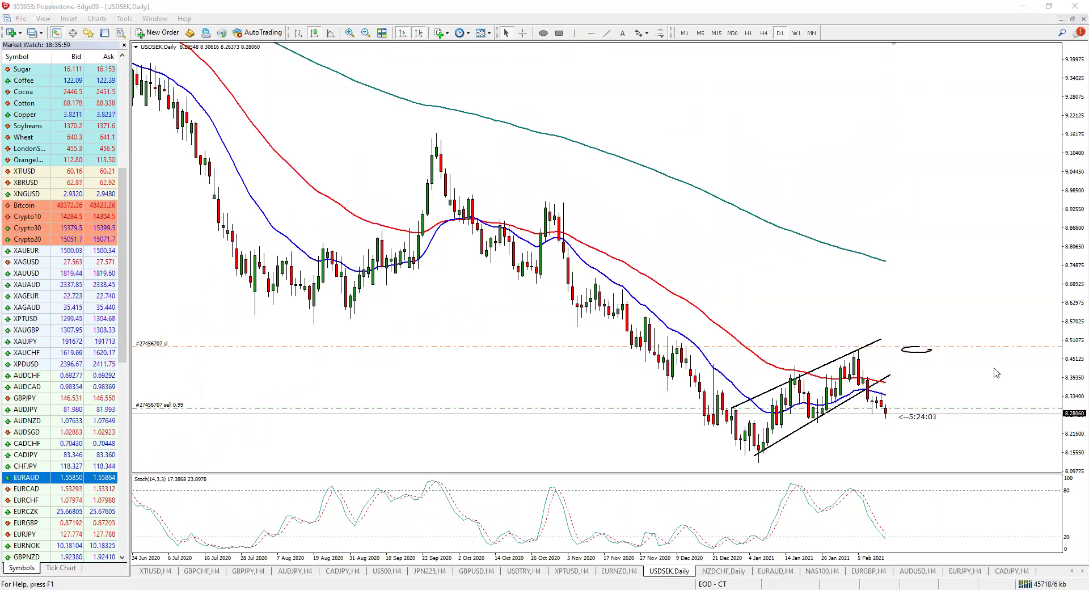
{"action": "left_click_drag", "start_coordinate": [1074, 396], "coordinate": [1074, 448]}
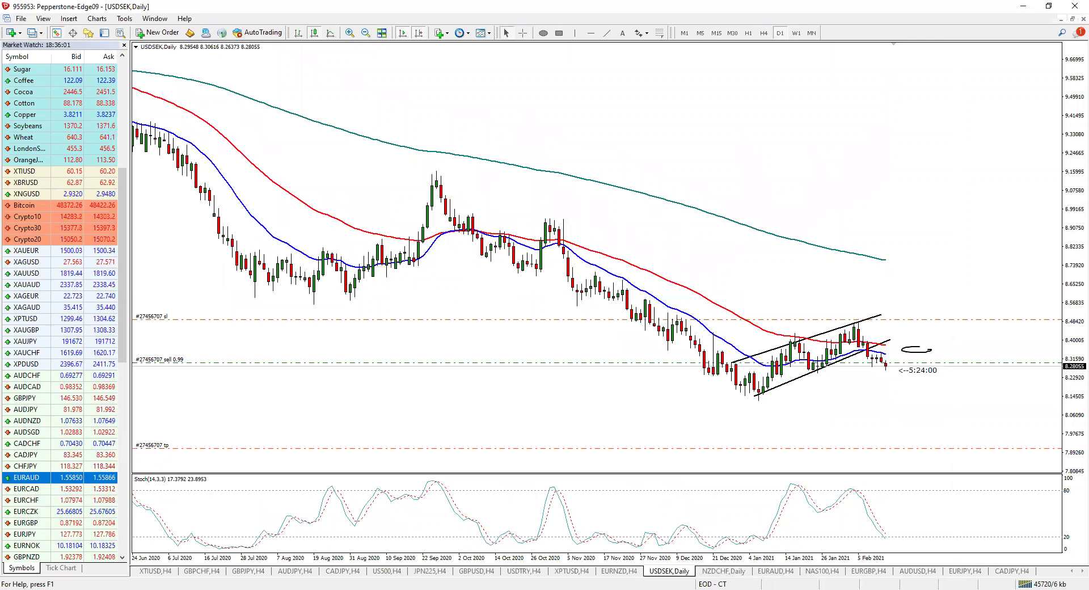
Sketch a projected decline and mark the stop-loss and take-profit levels on USDSEK, clear the drawings and restore the price scale
{"action": "mouse_move", "coordinate": [887, 363]}
{"action": "left_mouse_down"}
{"action": "mouse_move", "coordinate": [902, 398]}
{"action": "mouse_move", "coordinate": [956, 426]}
{"action": "mouse_move", "coordinate": [985, 425]}
{"action": "mouse_move", "coordinate": [1015, 392]}
{"action": "mouse_move", "coordinate": [979, 389]}
{"action": "mouse_move", "coordinate": [1028, 391]}
{"action": "mouse_move", "coordinate": [1047, 432]}
{"action": "mouse_move", "coordinate": [1045, 377]}
{"action": "mouse_move", "coordinate": [1062, 375]}
{"action": "mouse_move", "coordinate": [1064, 438]}
{"action": "left_mouse_up"}
{"action": "left_click_drag", "start_coordinate": [859, 322], "coordinate": [944, 322]}
{"action": "left_click_drag", "start_coordinate": [862, 445], "coordinate": [957, 445]}
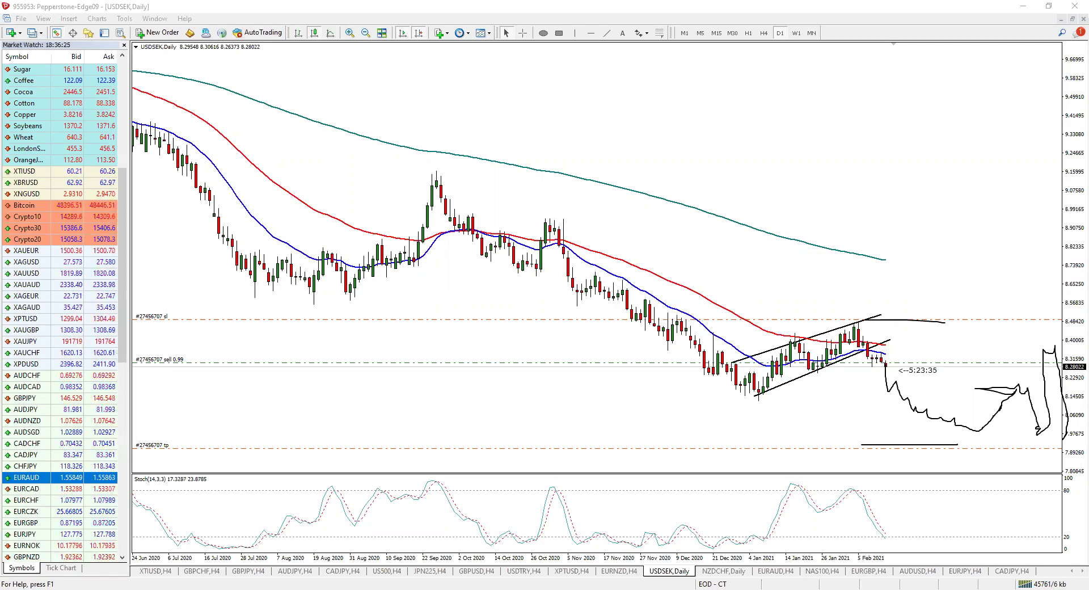
{"action": "key", "text": "Escape"}
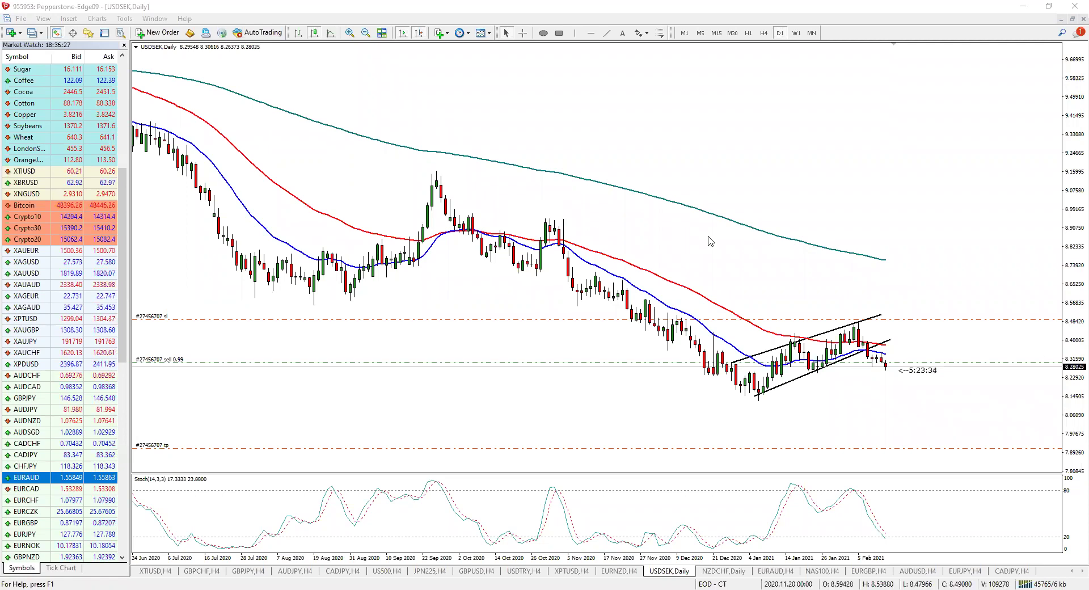
{"action": "left_click_drag", "start_coordinate": [1069, 422], "coordinate": [1068, 391]}
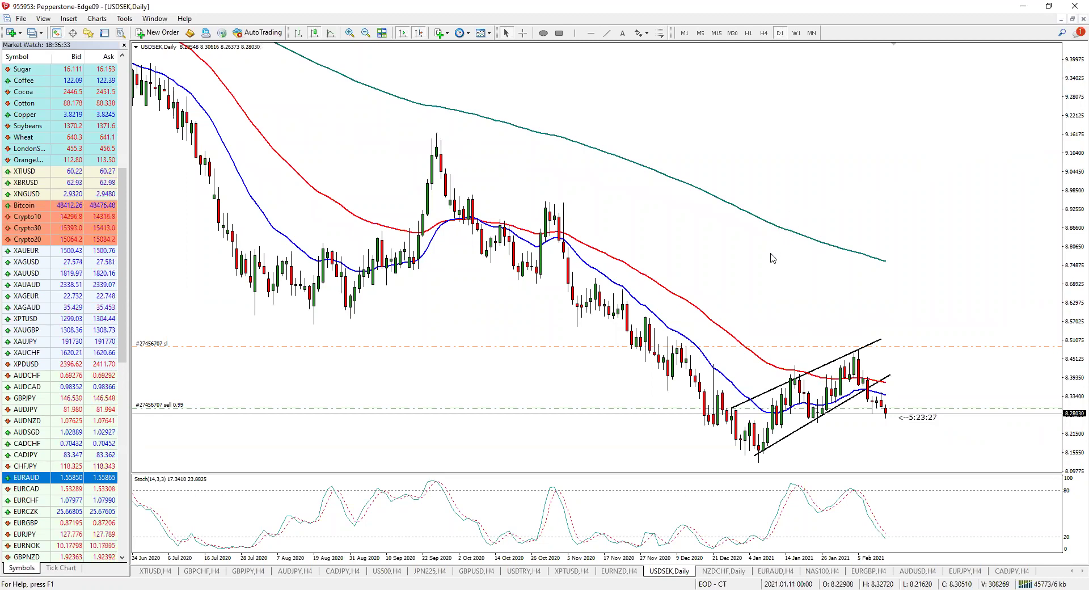
Bring up the EURNZD chart and check it on the daily and H4 timeframes
{"action": "left_click", "coordinate": [622, 571]}
{"action": "left_click", "coordinate": [780, 32]}
{"action": "left_click", "coordinate": [764, 32]}
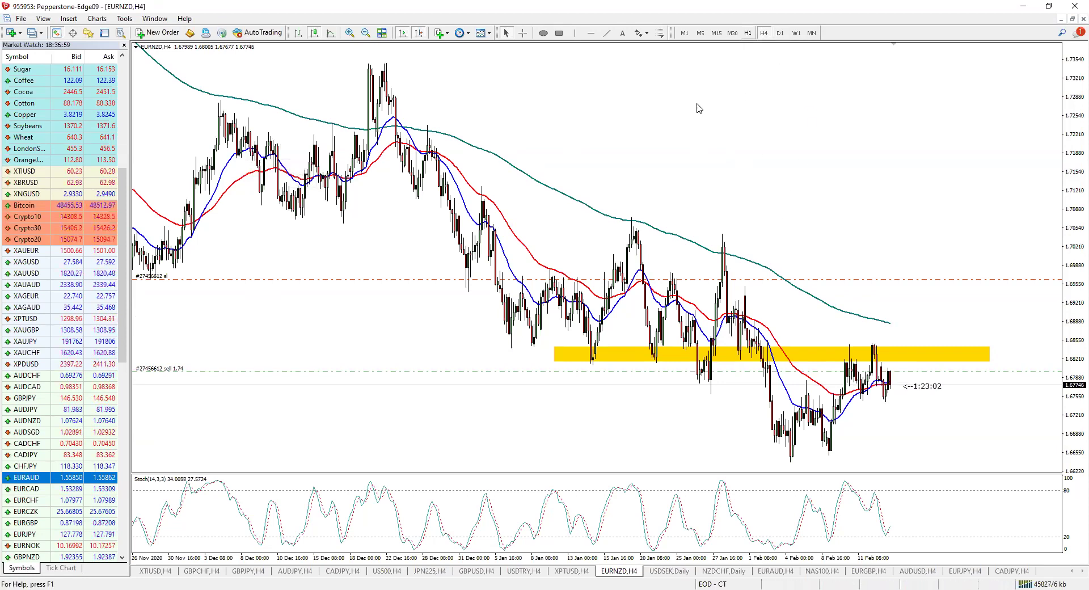
Sketch possible upward price paths from the latest EURNZD candle to the stop-loss line and clear the drawings
{"action": "left_click_drag", "start_coordinate": [894, 385], "coordinate": [924, 319]}
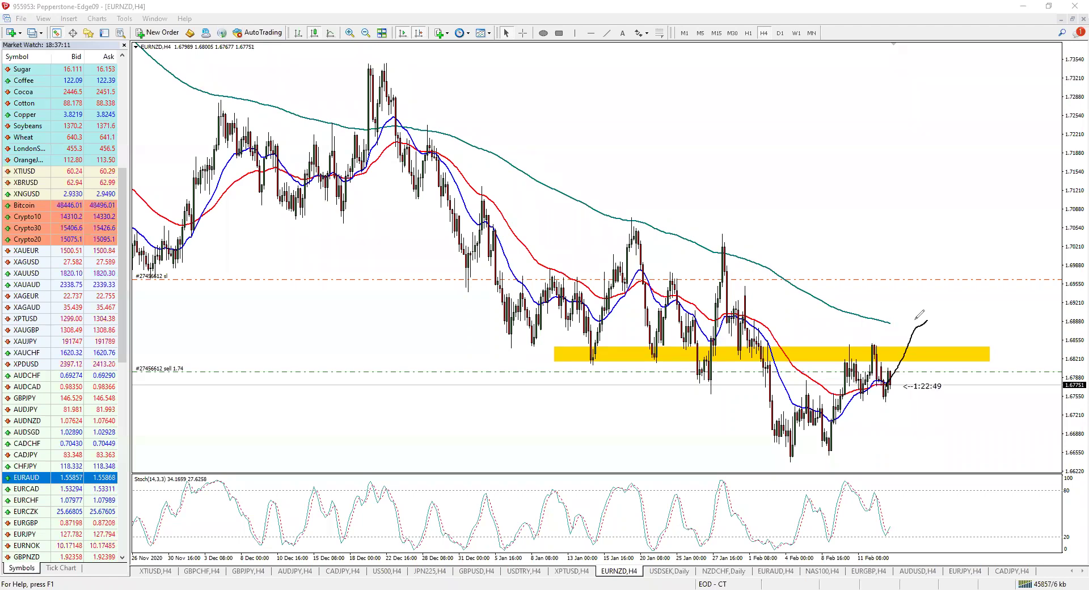
{"action": "left_click_drag", "start_coordinate": [892, 381], "coordinate": [930, 275]}
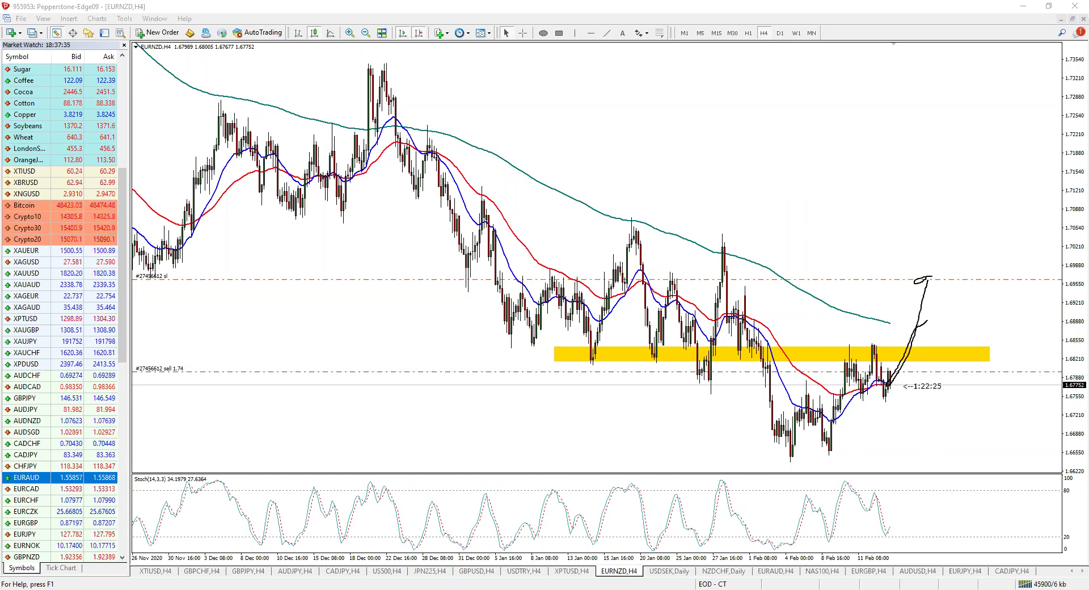
{"action": "key", "text": "Escape"}
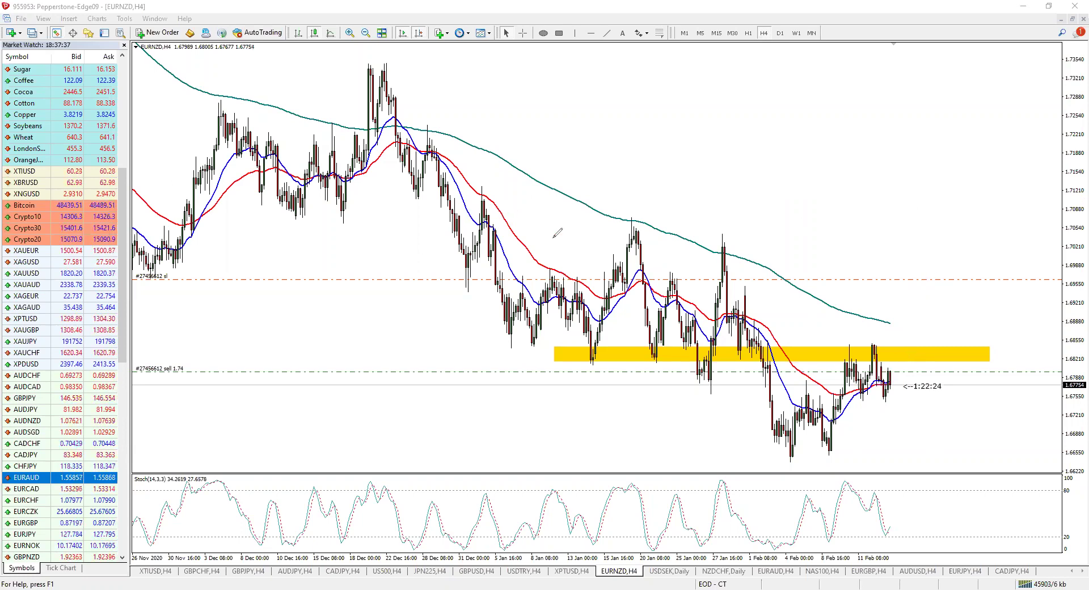
{"action": "left_click_drag", "start_coordinate": [892, 386], "coordinate": [951, 276]}
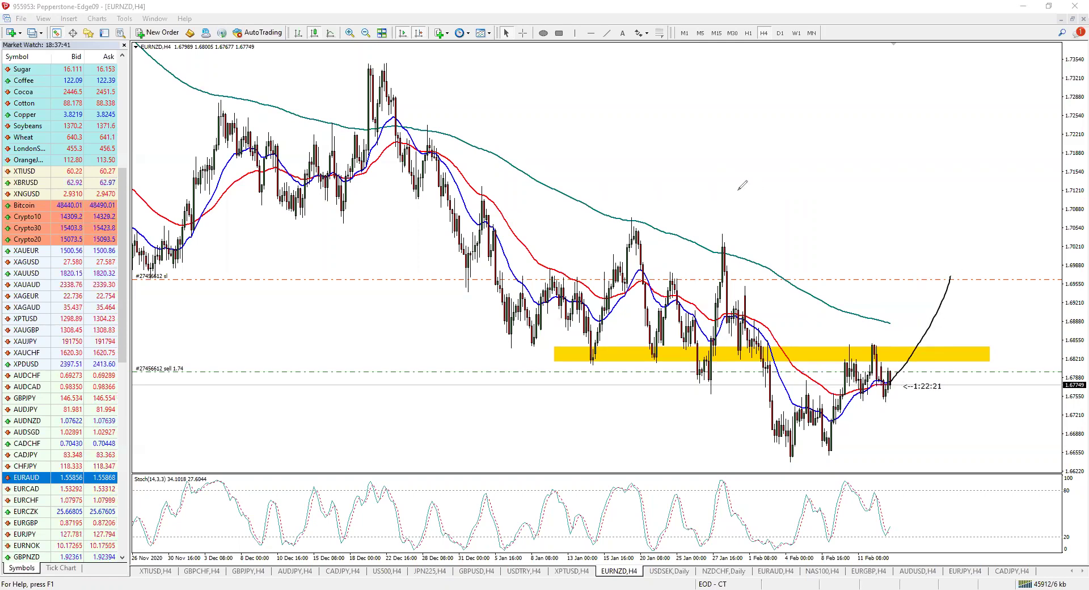
{"action": "key", "text": "Escape"}
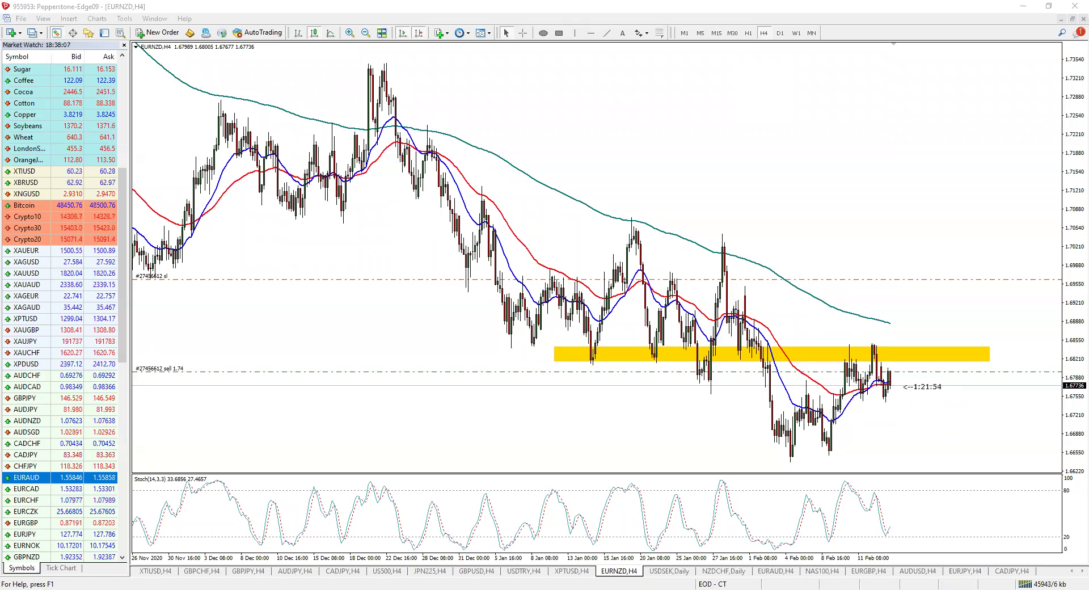
Handwrite 0.50%, 5 and 2.5% in the empty area above the EURNZD candles as a risk-per-trade example
{"action": "mouse_move", "coordinate": [613, 127]}
{"action": "left_mouse_down"}
{"action": "mouse_move", "coordinate": [630, 165]}
{"action": "mouse_move", "coordinate": [689, 152]}
{"action": "mouse_move", "coordinate": [664, 168]}
{"action": "left_mouse_up"}
{"action": "left_click_drag", "start_coordinate": [721, 145], "coordinate": [721, 147]}
{"action": "left_click_drag", "start_coordinate": [752, 148], "coordinate": [758, 167]}
{"action": "left_click", "coordinate": [770, 160]}
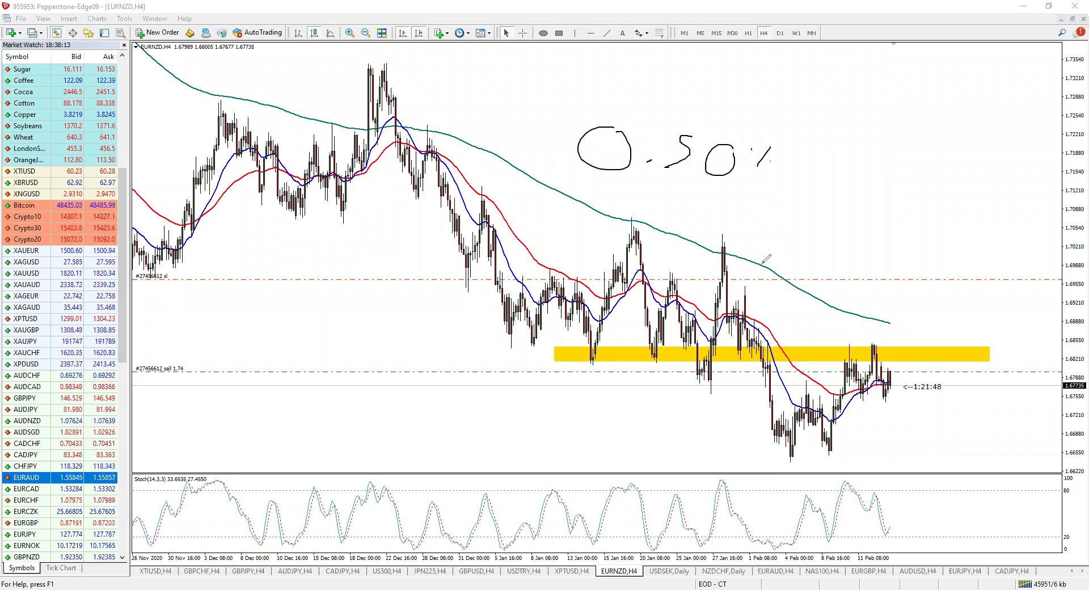
{"action": "mouse_move", "coordinate": [728, 83]}
{"action": "left_mouse_down"}
{"action": "mouse_move", "coordinate": [737, 73]}
{"action": "mouse_move", "coordinate": [726, 97]}
{"action": "left_mouse_up"}
{"action": "left_click_drag", "start_coordinate": [858, 121], "coordinate": [879, 160]}
{"action": "left_click", "coordinate": [901, 155]}
{"action": "mouse_move", "coordinate": [914, 125]}
{"action": "left_mouse_down"}
{"action": "mouse_move", "coordinate": [935, 124]}
{"action": "mouse_move", "coordinate": [931, 158]}
{"action": "mouse_move", "coordinate": [969, 145]}
{"action": "left_mouse_up"}
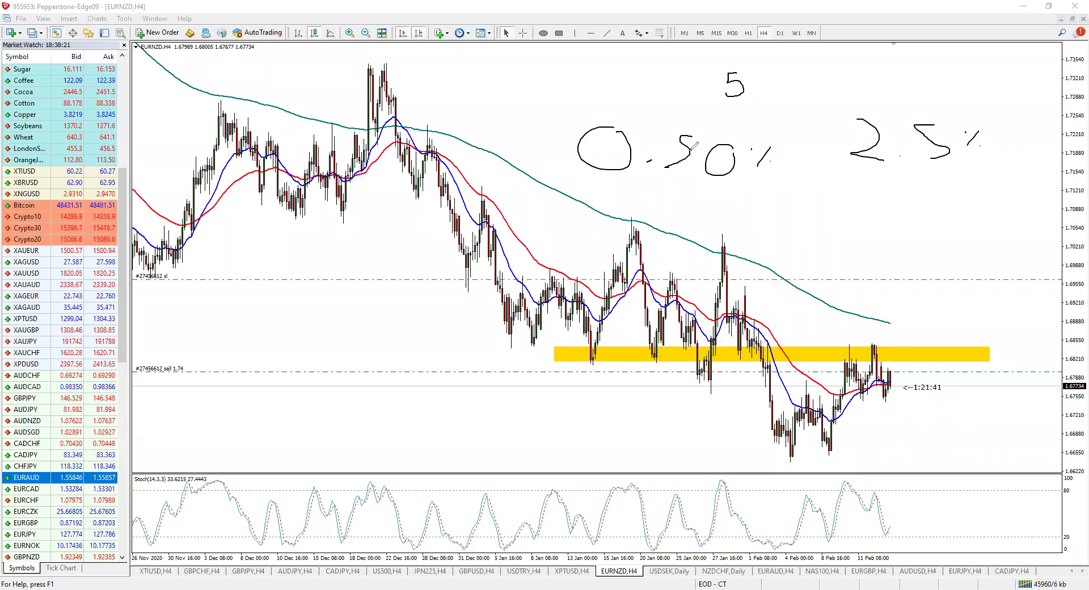
Add 1 and 5% to the risk notes, circle 2.5% and 5, underline 0.50% and 2.5%, and erase all the handwriting
{"action": "mouse_move", "coordinate": [949, 96]}
{"action": "left_mouse_down"}
{"action": "mouse_move", "coordinate": [861, 156]}
{"action": "mouse_move", "coordinate": [986, 139]}
{"action": "mouse_move", "coordinate": [922, 89]}
{"action": "left_mouse_up"}
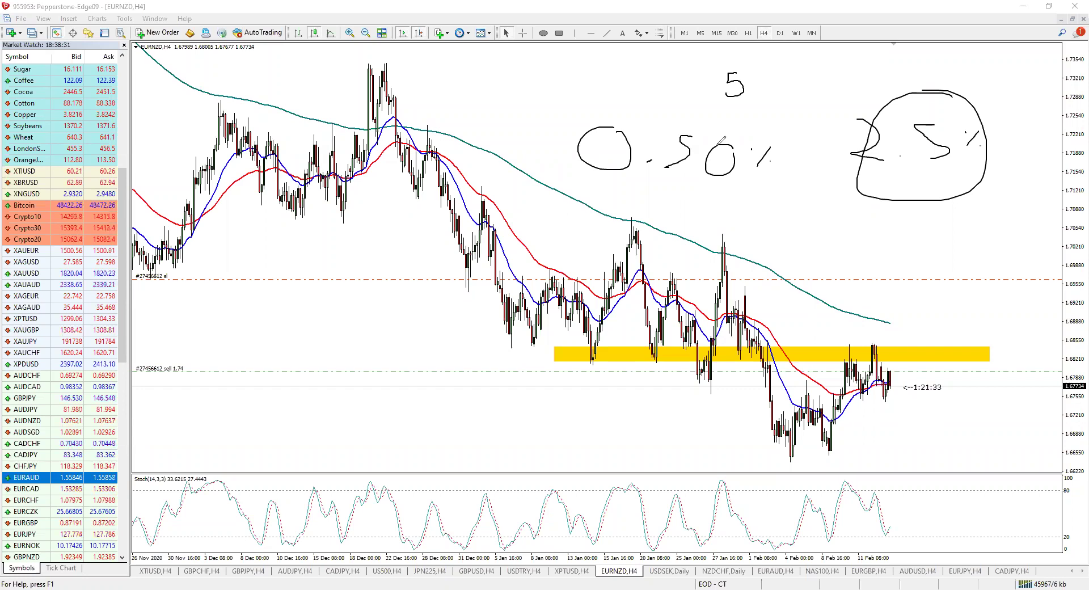
{"action": "mouse_move", "coordinate": [526, 95]}
{"action": "left_mouse_down"}
{"action": "mouse_move", "coordinate": [526, 129]}
{"action": "mouse_move", "coordinate": [526, 96]}
{"action": "left_mouse_up"}
{"action": "left_click_drag", "start_coordinate": [510, 128], "coordinate": [546, 129]}
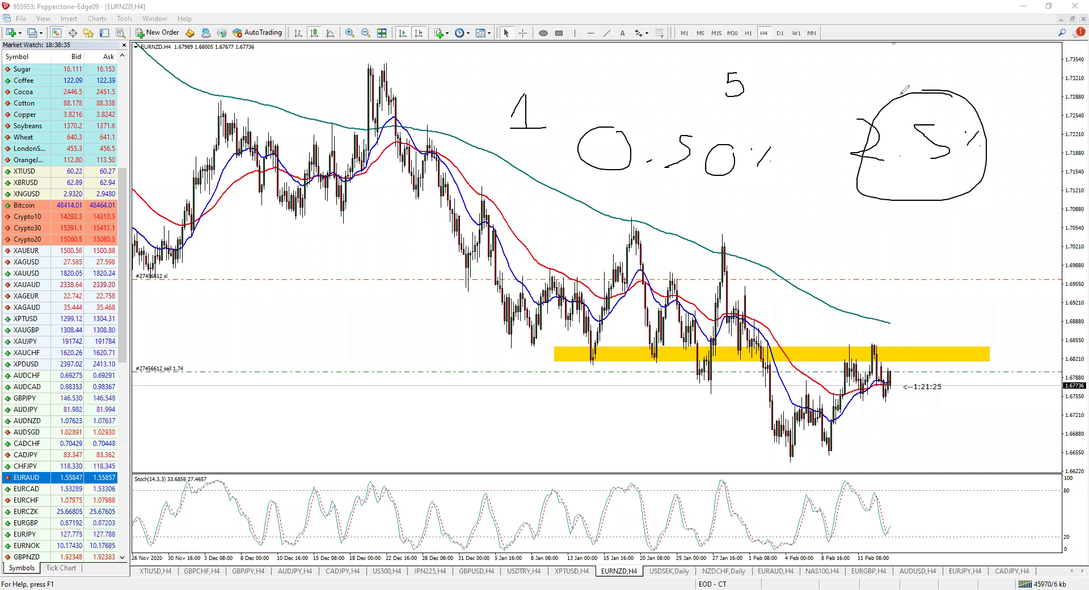
{"action": "mouse_move", "coordinate": [854, 73]}
{"action": "left_mouse_down"}
{"action": "mouse_move", "coordinate": [831, 75]}
{"action": "mouse_move", "coordinate": [805, 104]}
{"action": "mouse_move", "coordinate": [862, 90]}
{"action": "left_mouse_up"}
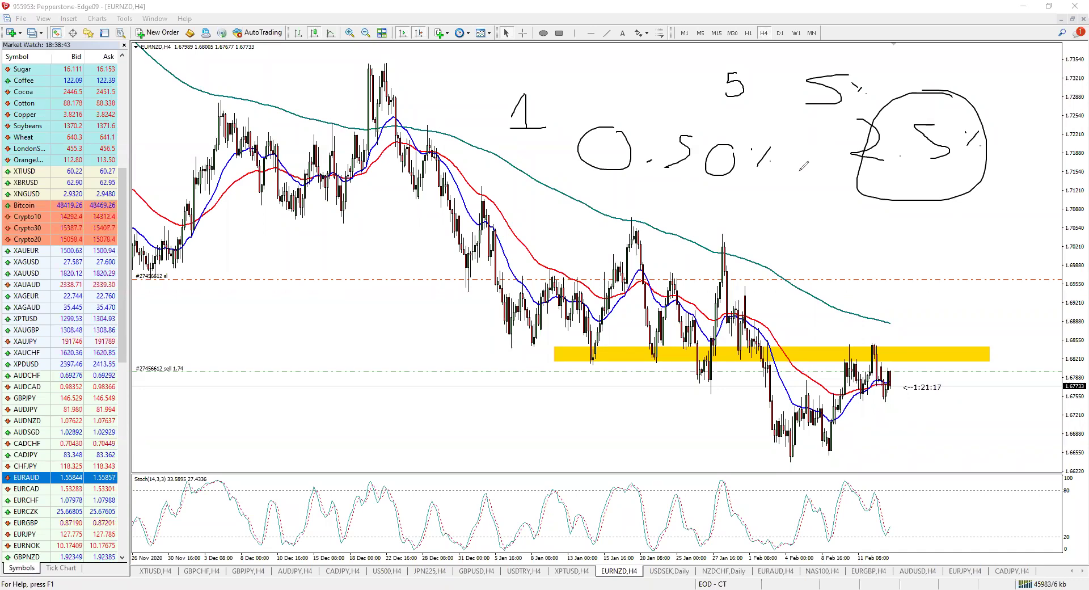
{"action": "left_click_drag", "start_coordinate": [571, 186], "coordinate": [782, 192]}
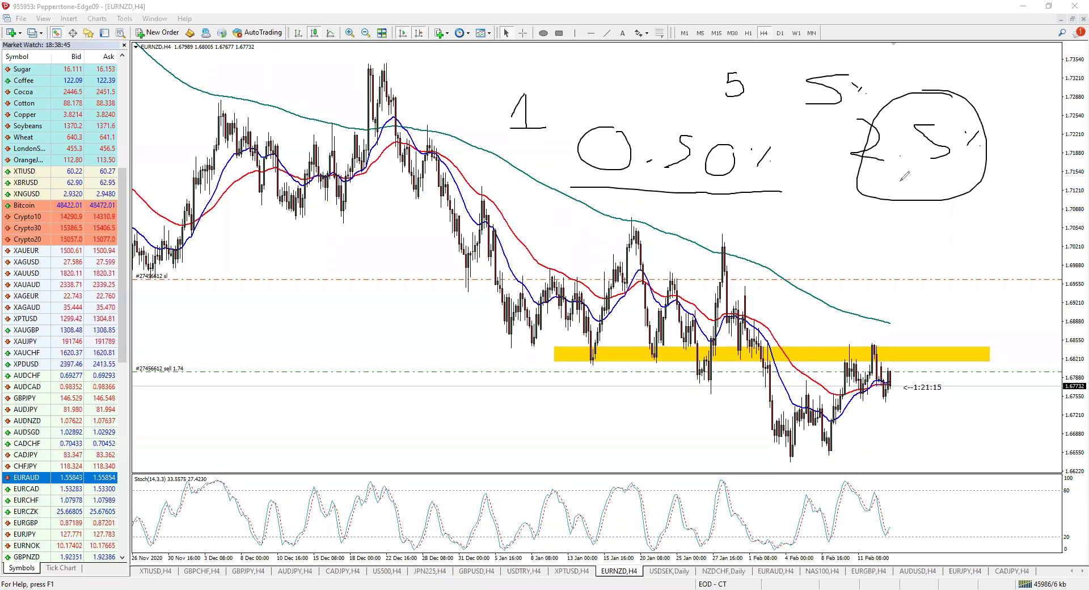
{"action": "left_click", "coordinate": [823, 183]}
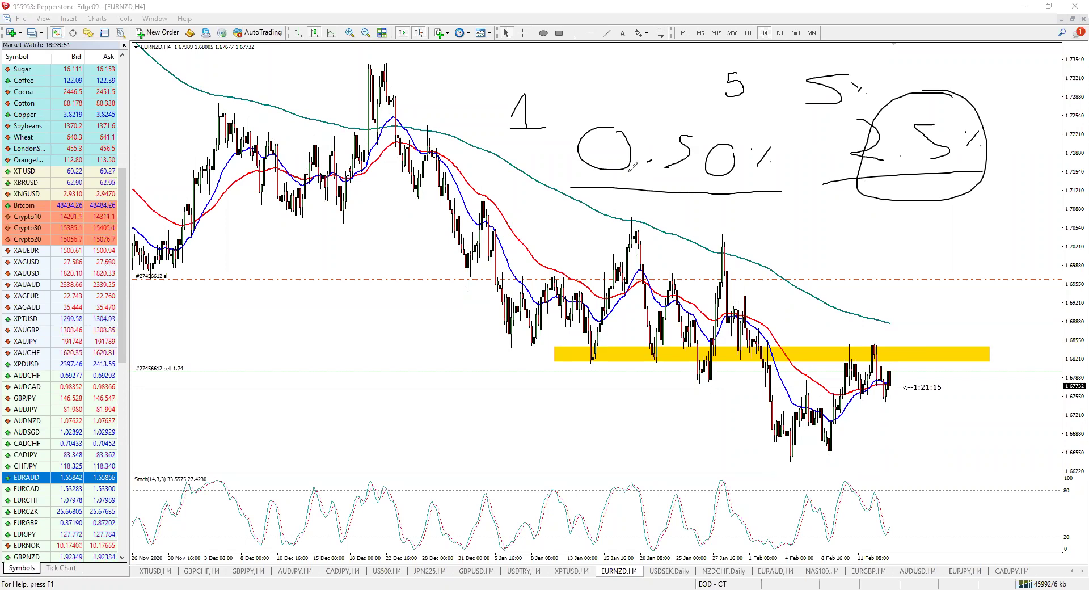
{"action": "left_click_drag", "start_coordinate": [738, 59], "coordinate": [755, 115]}
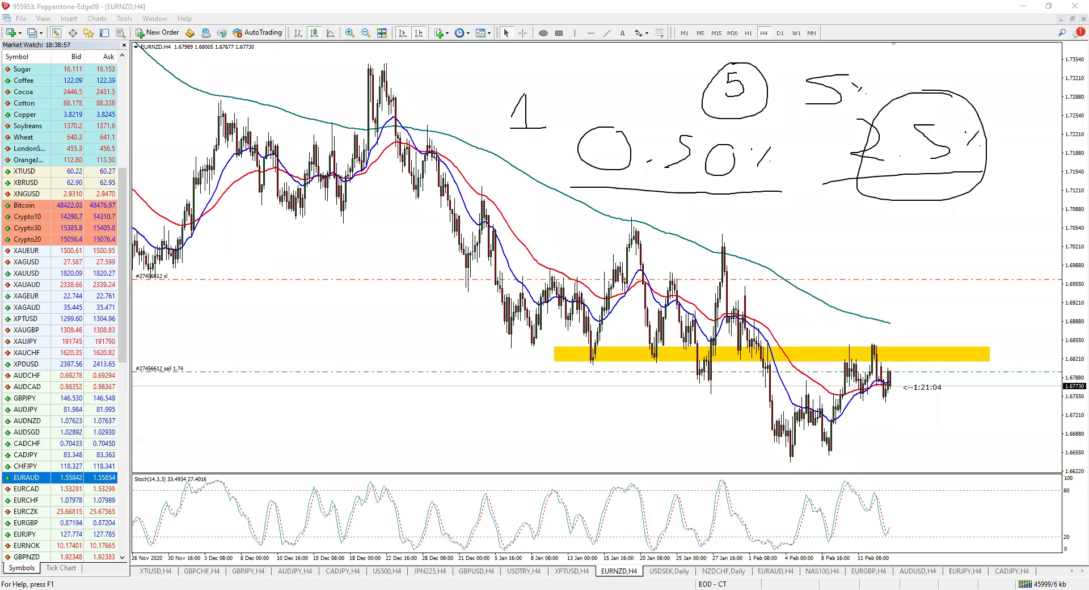
{"action": "key", "text": "e"}
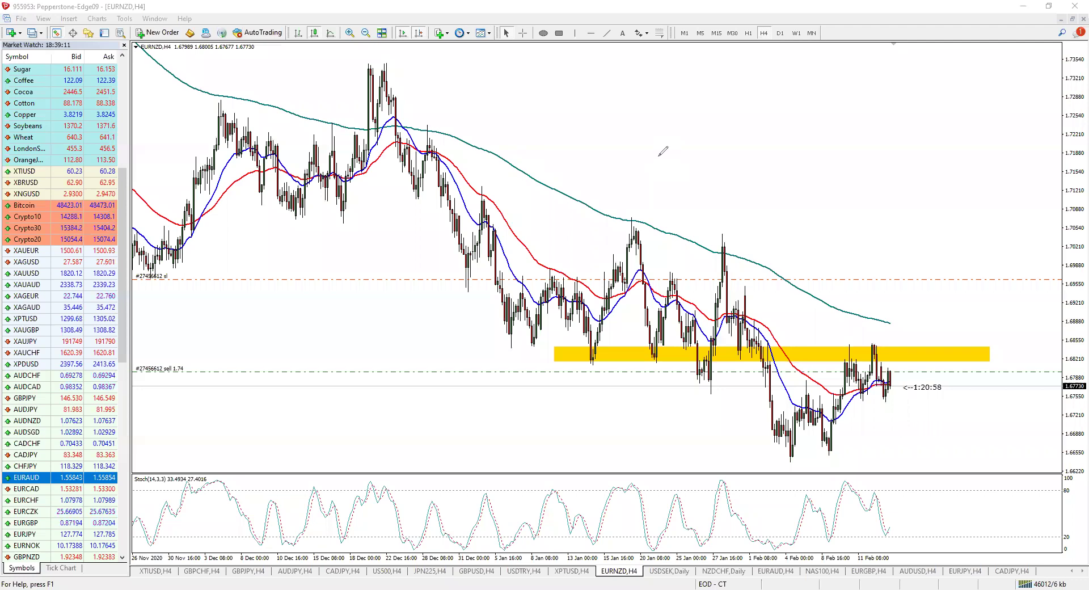
Compare the EURNZD trend and the yellow resistance zone between the daily and H4 timeframes
{"action": "left_click", "coordinate": [780, 33]}
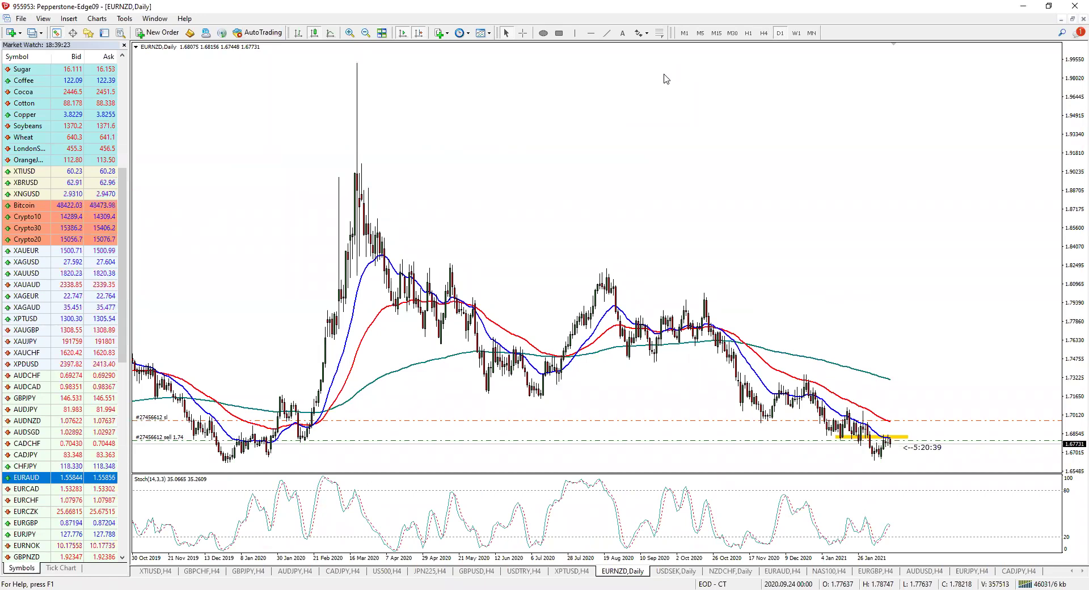
{"action": "left_click", "coordinate": [764, 33]}
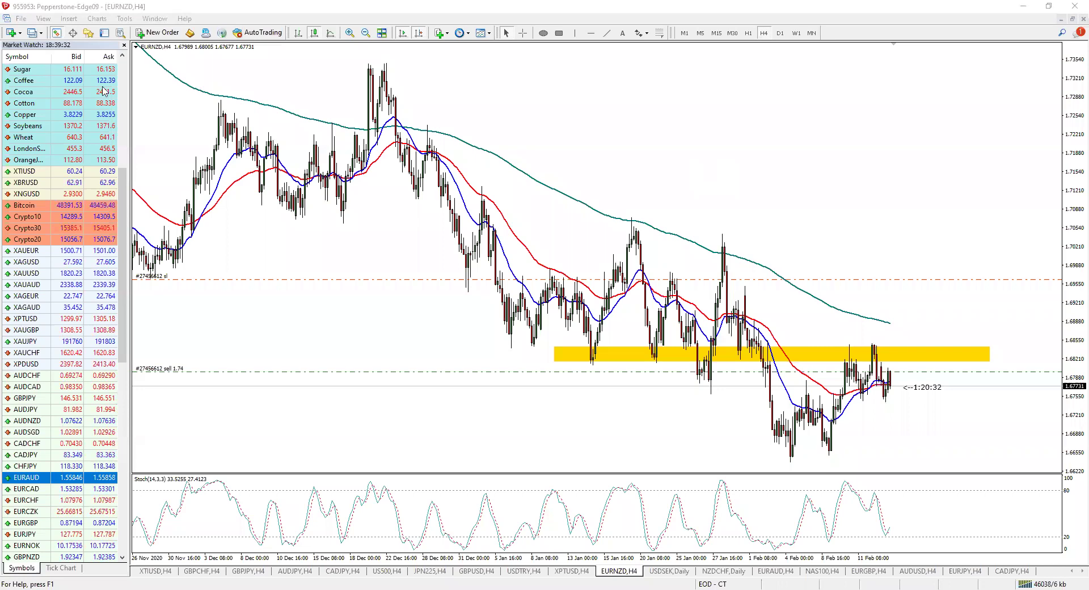
{"action": "left_click", "coordinate": [780, 32]}
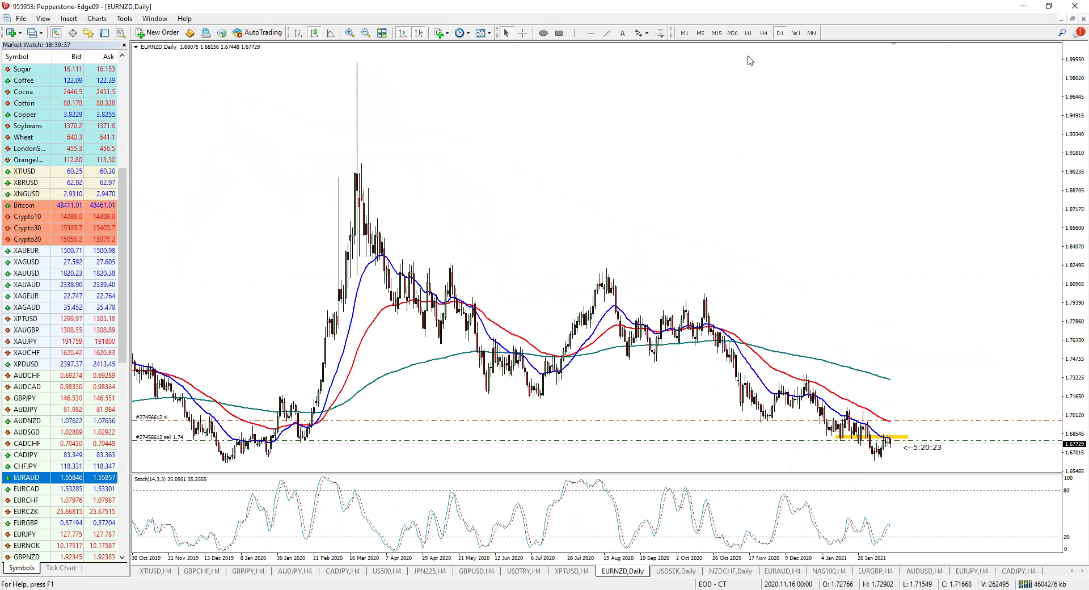
{"action": "left_click", "coordinate": [764, 32]}
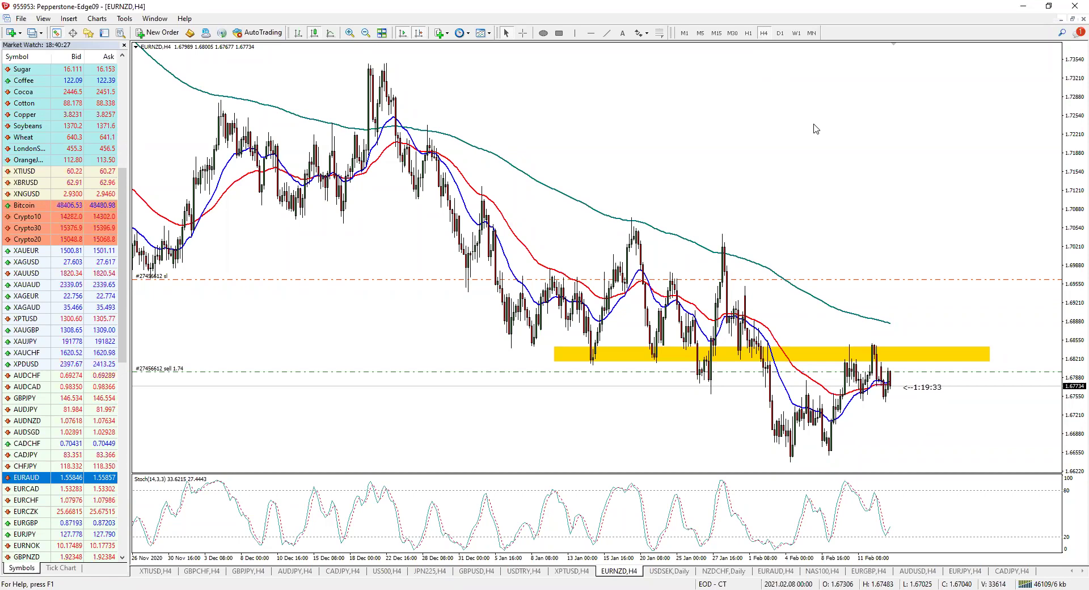
{"action": "left_click", "coordinate": [780, 33]}
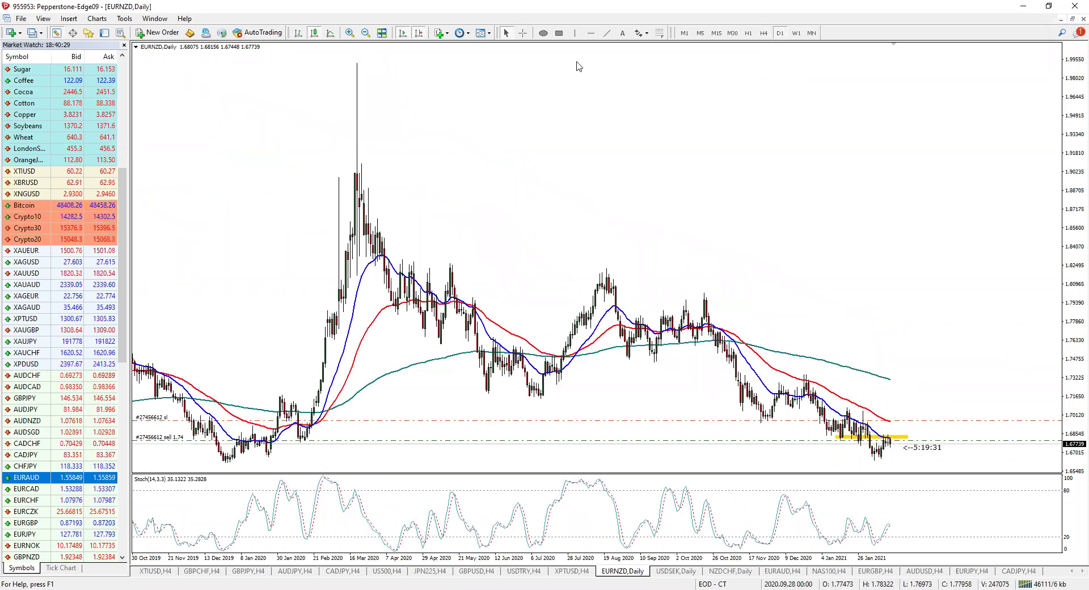
Check EURNZD on the weekly and daily timeframes with larger candles and return to the USDSEK daily chart
{"action": "left_click", "coordinate": [350, 33]}
{"action": "left_click", "coordinate": [792, 36]}
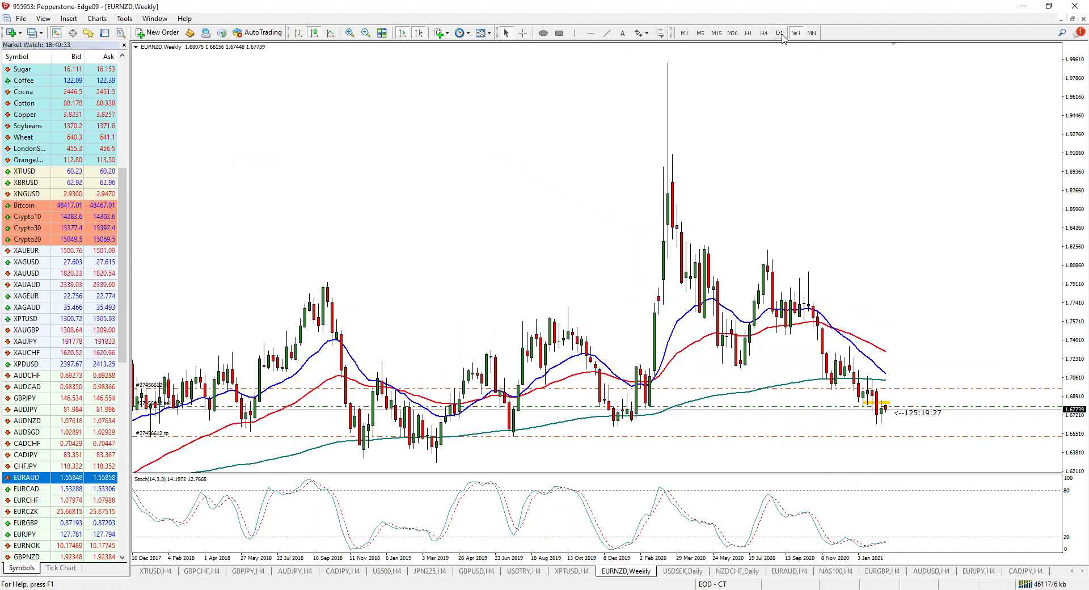
{"action": "left_click", "coordinate": [780, 34]}
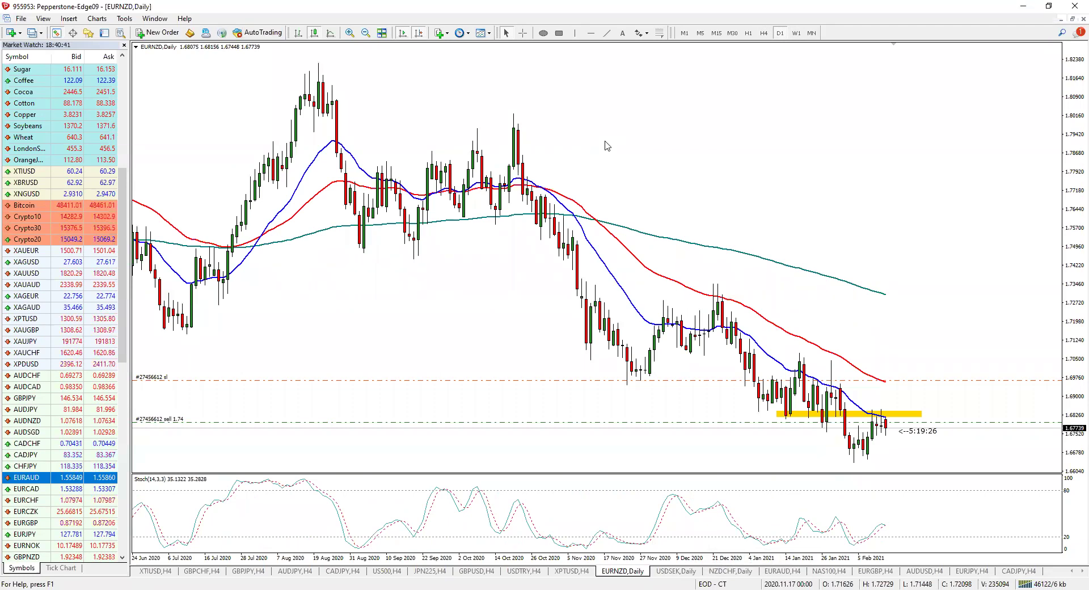
{"action": "left_click", "coordinate": [675, 571]}
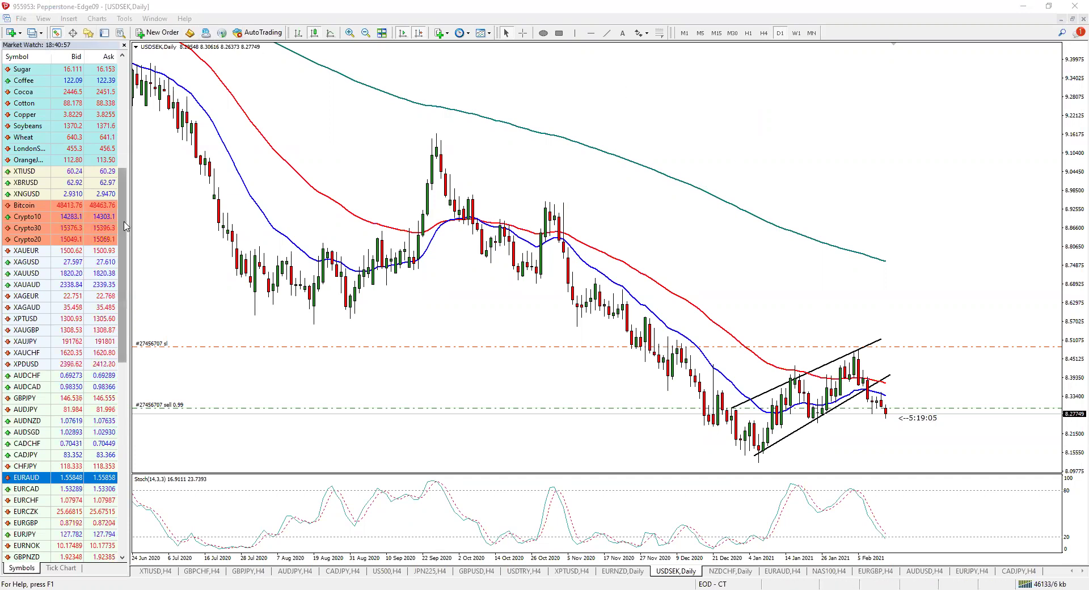
Open a USDJPY chart from the Market Watch list, set it to the daily timeframe and enlarge the candles
{"action": "scroll", "coordinate": [126, 226], "scroll_direction": "up", "scroll_amount": 8}
{"action": "right_click", "coordinate": [32, 80]}
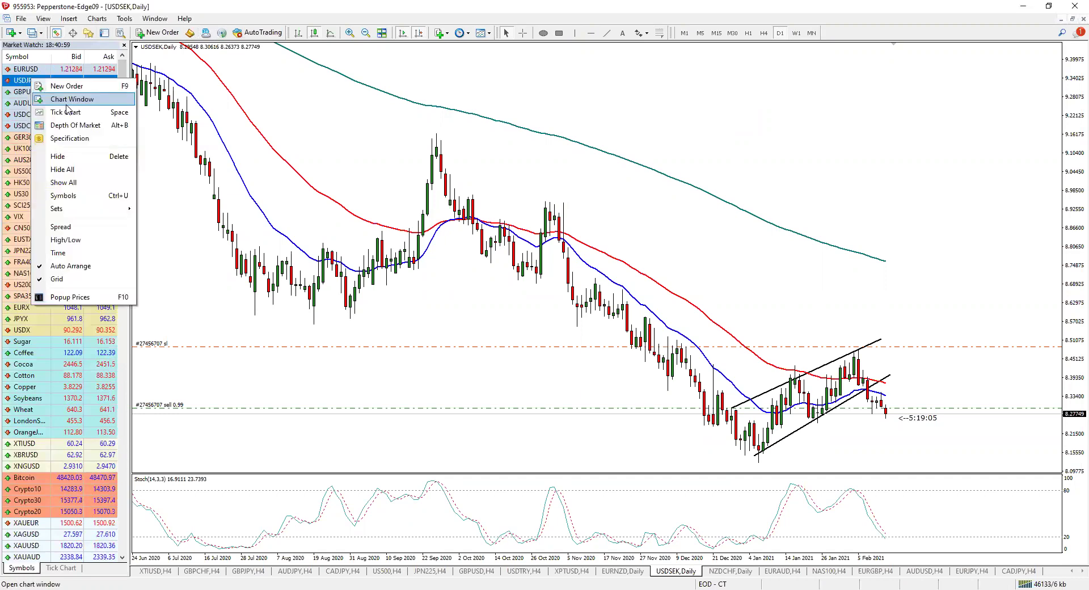
{"action": "left_click", "coordinate": [62, 100]}
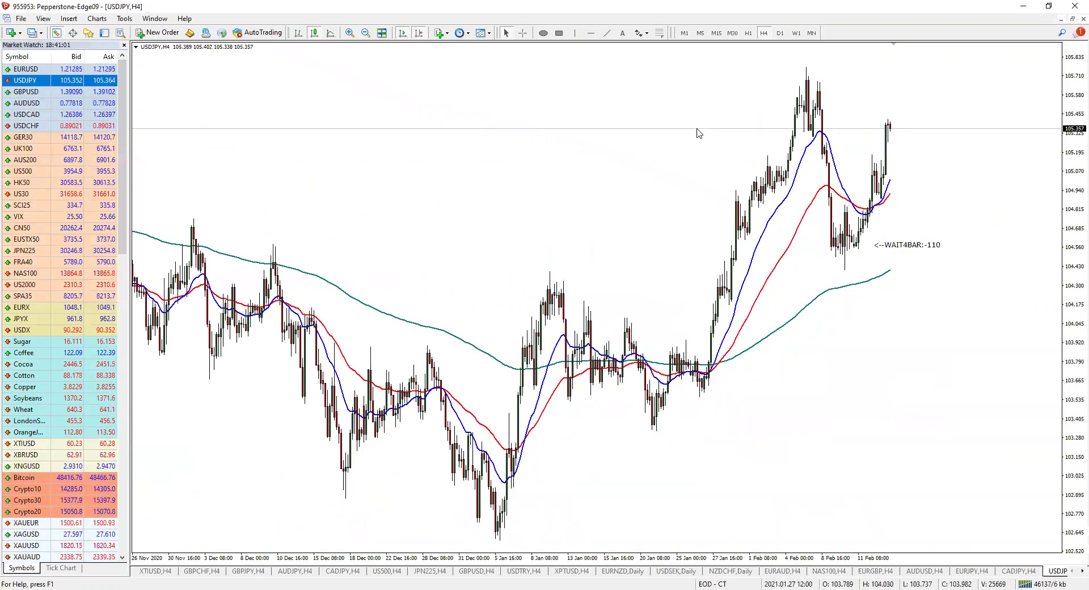
{"action": "left_click", "coordinate": [780, 32]}
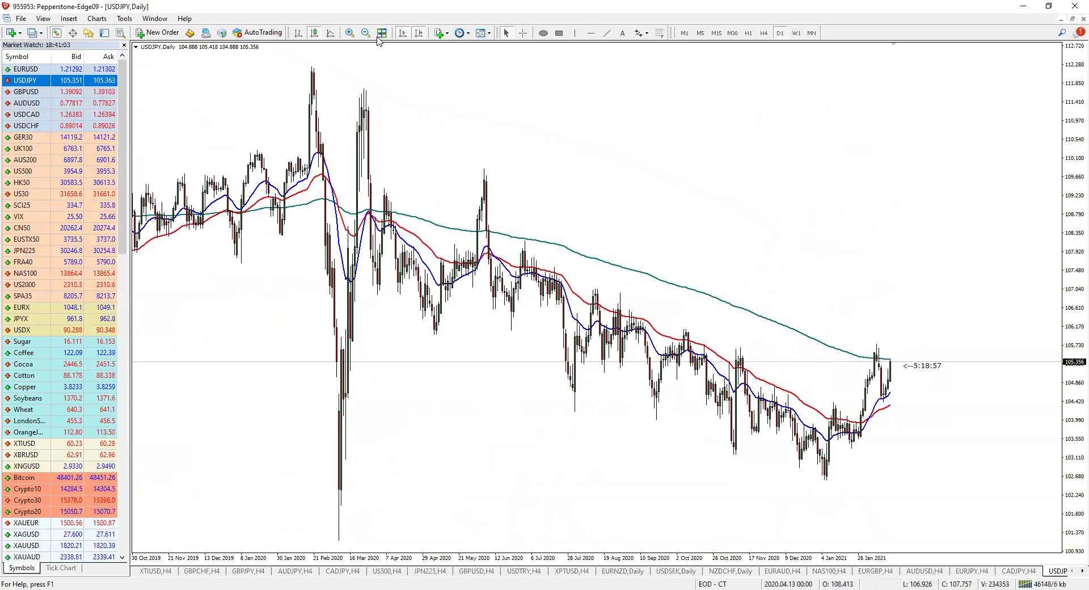
{"action": "left_click", "coordinate": [350, 32]}
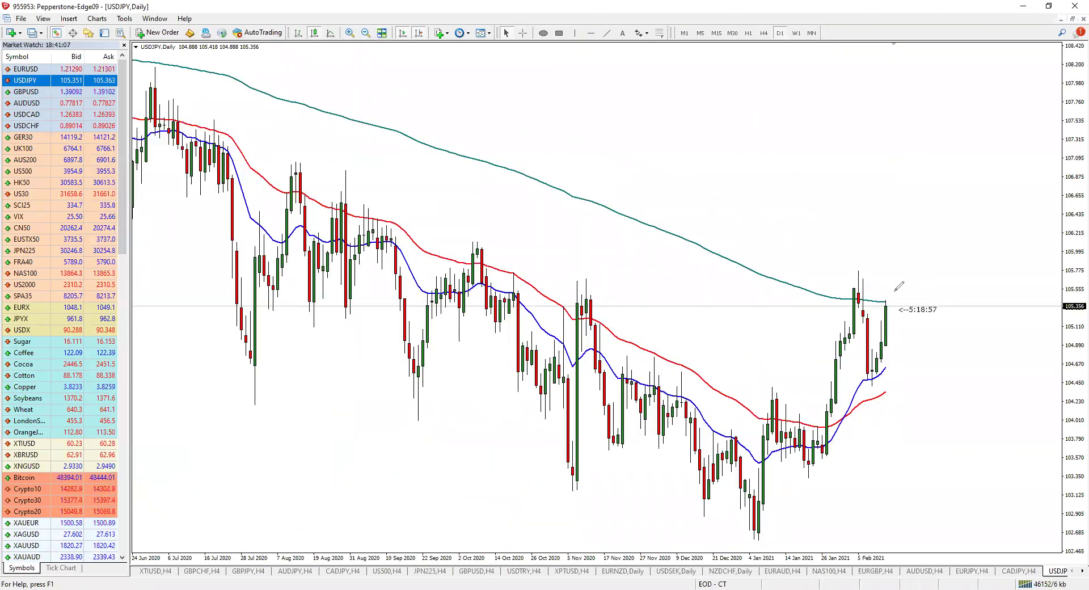
Add a Stochastic Oscillator to the USDJPY chart with %K 14, %D 3, slowing 3 and the Simple method
{"action": "left_click", "coordinate": [69, 18]}
{"action": "mouse_move", "coordinate": [102, 32]}
{"action": "key", "text": "Return"}
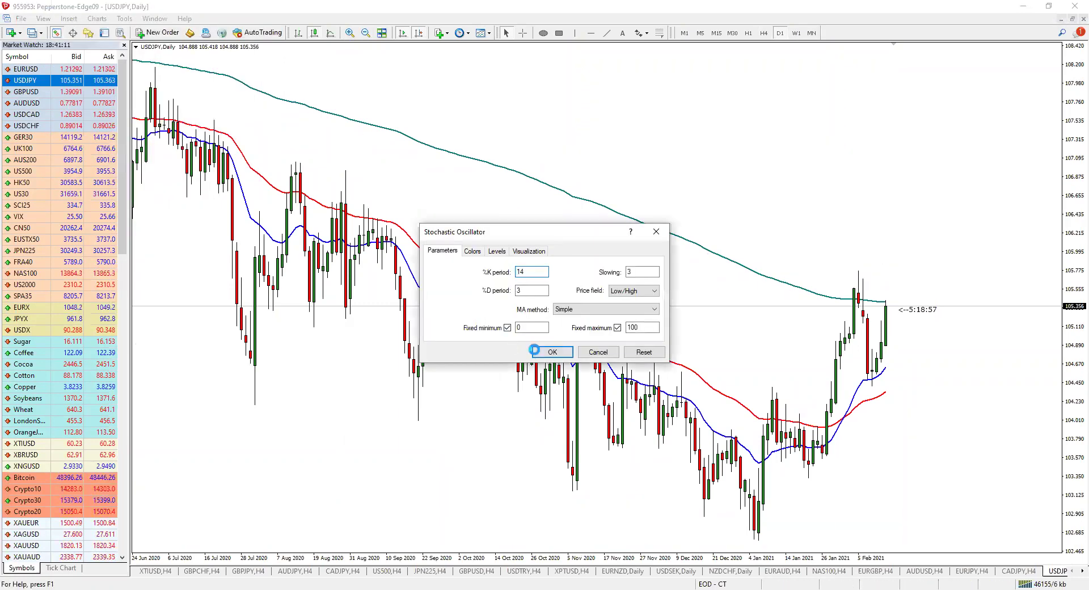
{"action": "left_click", "coordinate": [553, 352]}
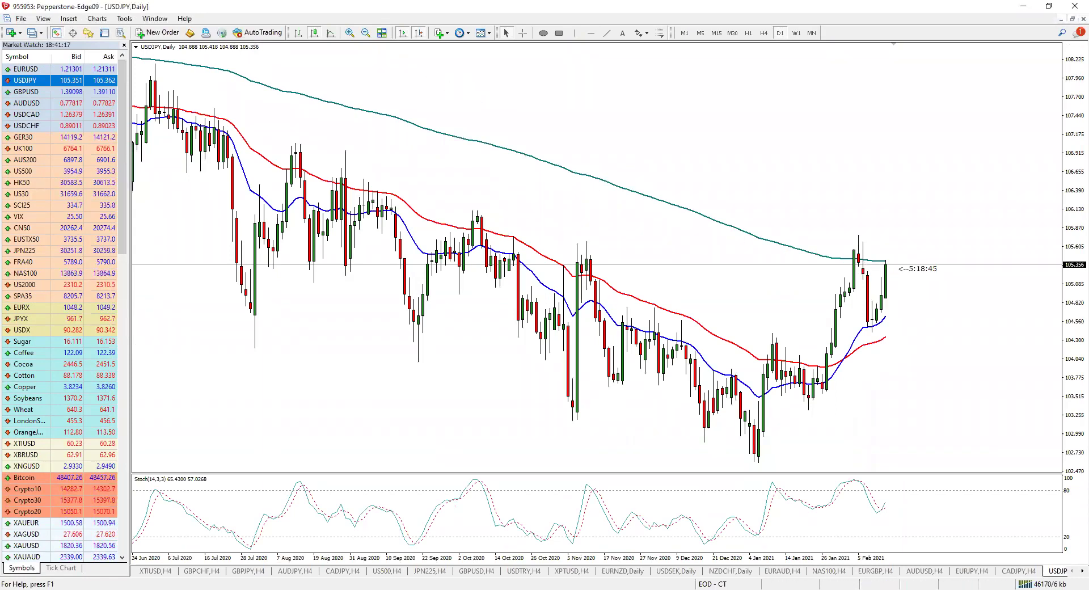
Trace the falling USDJPY price swings and the green moving average's downward slope freehand, and erase the strokes
{"action": "mouse_move", "coordinate": [138, 95]}
{"action": "left_mouse_down"}
{"action": "mouse_move", "coordinate": [238, 247]}
{"action": "mouse_move", "coordinate": [255, 224]}
{"action": "mouse_move", "coordinate": [454, 259]}
{"action": "mouse_move", "coordinate": [511, 257]}
{"action": "mouse_move", "coordinate": [574, 278]}
{"action": "mouse_move", "coordinate": [586, 261]}
{"action": "left_mouse_up"}
{"action": "mouse_move", "coordinate": [566, 423]}
{"action": "left_mouse_down"}
{"action": "mouse_move", "coordinate": [582, 247]}
{"action": "mouse_move", "coordinate": [610, 323]}
{"action": "mouse_move", "coordinate": [649, 362]}
{"action": "left_mouse_up"}
{"action": "mouse_move", "coordinate": [264, 79]}
{"action": "left_mouse_down"}
{"action": "mouse_move", "coordinate": [321, 85]}
{"action": "mouse_move", "coordinate": [671, 196]}
{"action": "mouse_move", "coordinate": [846, 271]}
{"action": "left_mouse_up"}
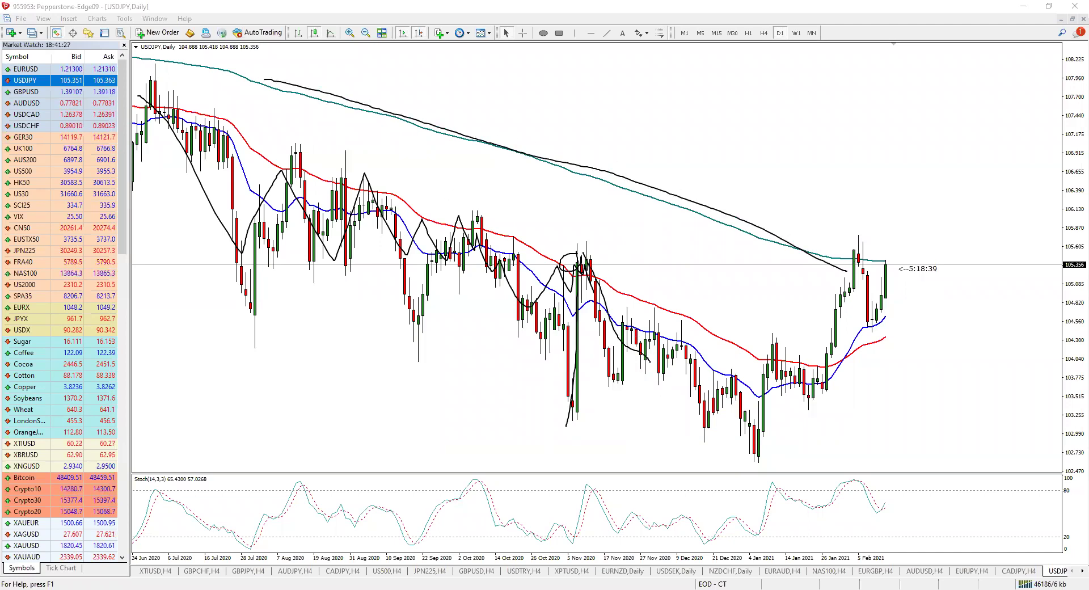
{"action": "key", "text": "e"}
Circle the overbought Stochastic peaks of August, October, November and January together with the matching USDJPY price highs
{"action": "mouse_move", "coordinate": [307, 476]}
{"action": "left_mouse_down"}
{"action": "mouse_move", "coordinate": [318, 498]}
{"action": "mouse_move", "coordinate": [314, 475]}
{"action": "left_mouse_up"}
{"action": "mouse_move", "coordinate": [301, 141]}
{"action": "left_mouse_down"}
{"action": "mouse_move", "coordinate": [292, 149]}
{"action": "mouse_move", "coordinate": [318, 152]}
{"action": "left_mouse_up"}
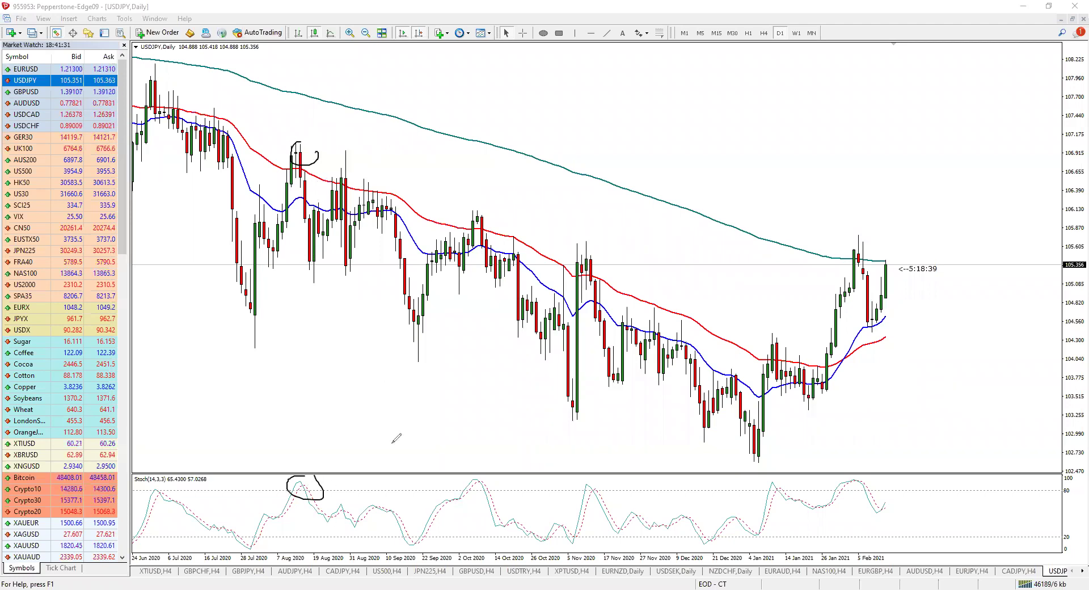
{"action": "left_click_drag", "start_coordinate": [481, 479], "coordinate": [489, 467]}
{"action": "mouse_move", "coordinate": [478, 214]}
{"action": "left_mouse_down"}
{"action": "mouse_move", "coordinate": [460, 224]}
{"action": "mouse_move", "coordinate": [481, 228]}
{"action": "left_mouse_up"}
{"action": "mouse_move", "coordinate": [568, 479]}
{"action": "left_mouse_down"}
{"action": "mouse_move", "coordinate": [596, 484]}
{"action": "mouse_move", "coordinate": [564, 482]}
{"action": "left_mouse_up"}
{"action": "mouse_move", "coordinate": [592, 253]}
{"action": "left_mouse_down"}
{"action": "mouse_move", "coordinate": [560, 278]}
{"action": "mouse_move", "coordinate": [584, 268]}
{"action": "left_mouse_up"}
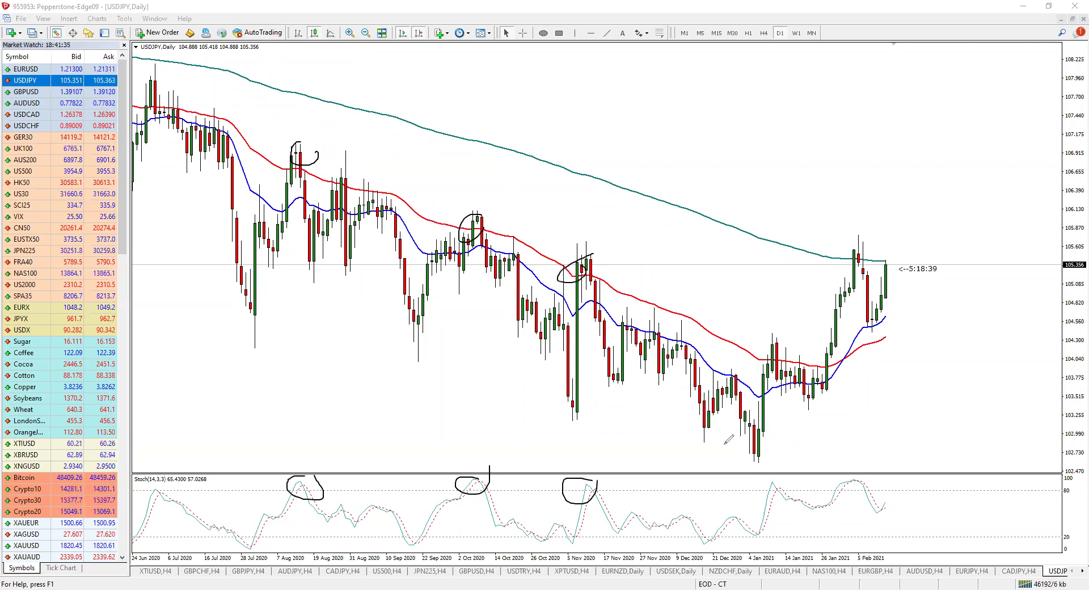
{"action": "left_click_drag", "start_coordinate": [772, 483], "coordinate": [764, 496]}
{"action": "left_click_drag", "start_coordinate": [773, 329], "coordinate": [780, 339]}
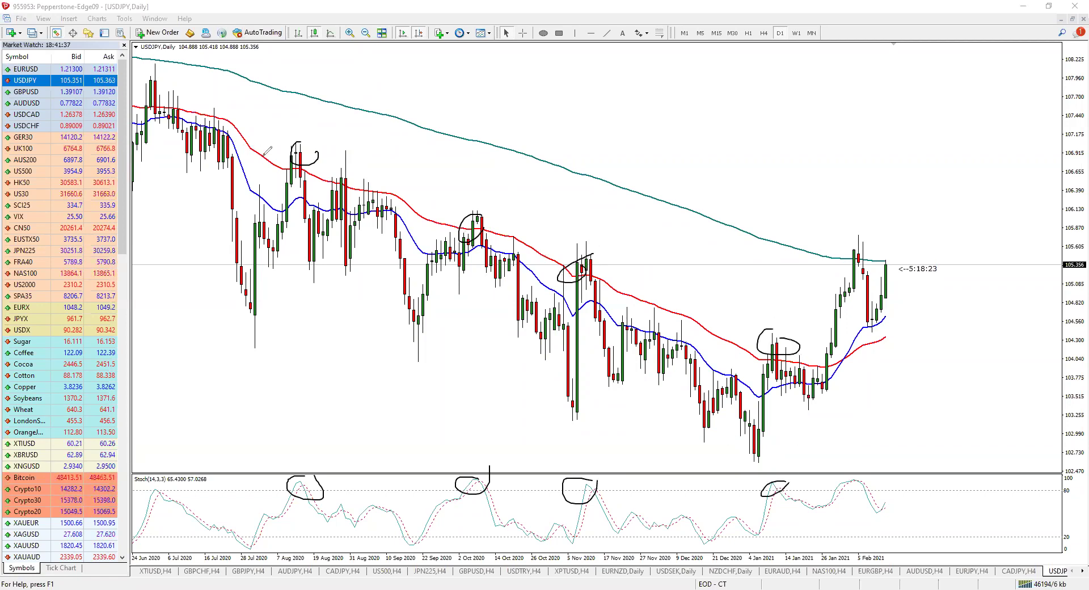
Draw a freehand line along the declining USDJPY moving averages, circle the January high again and erase all the marks
{"action": "left_click_drag", "start_coordinate": [688, 322], "coordinate": [695, 328]}
{"action": "mouse_move", "coordinate": [791, 356]}
{"action": "left_mouse_down"}
{"action": "mouse_move", "coordinate": [761, 356]}
{"action": "mouse_move", "coordinate": [788, 344]}
{"action": "left_mouse_up"}
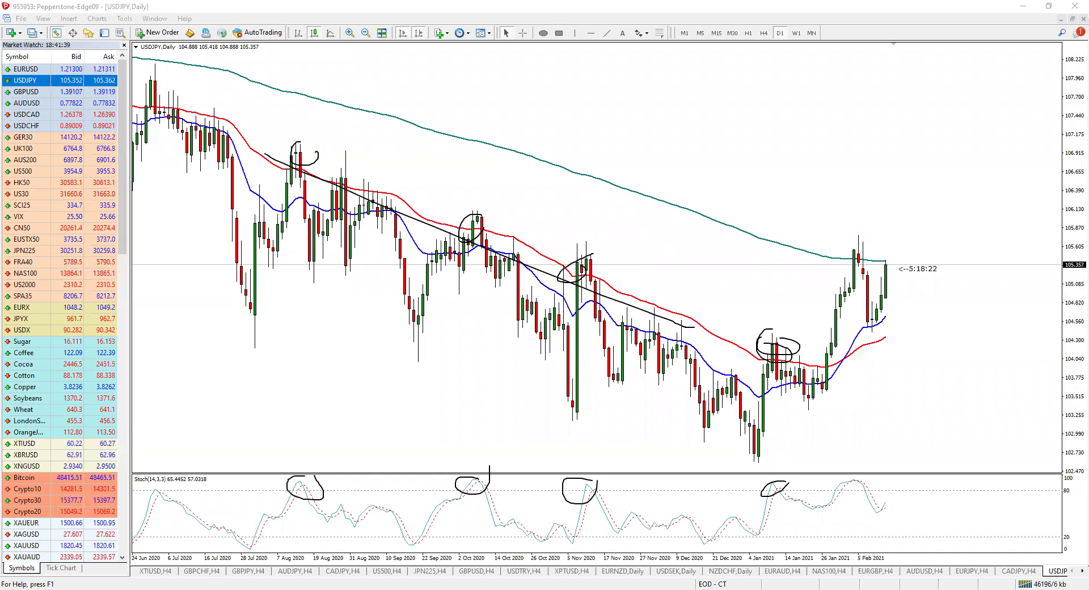
{"action": "key", "text": "e"}
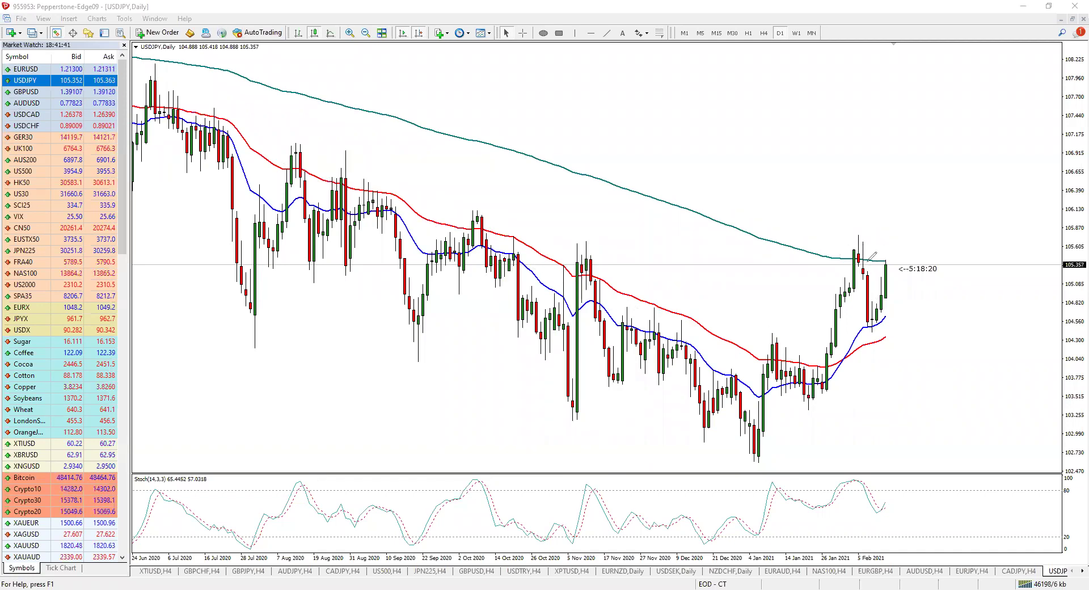
Circle the February high at the green moving average, project the average forward, erase both, and mark the latest candle's level freehand
{"action": "mouse_move", "coordinate": [876, 243]}
{"action": "left_mouse_down"}
{"action": "mouse_move", "coordinate": [849, 251]}
{"action": "mouse_move", "coordinate": [879, 263]}
{"action": "mouse_move", "coordinate": [860, 245]}
{"action": "left_mouse_up"}
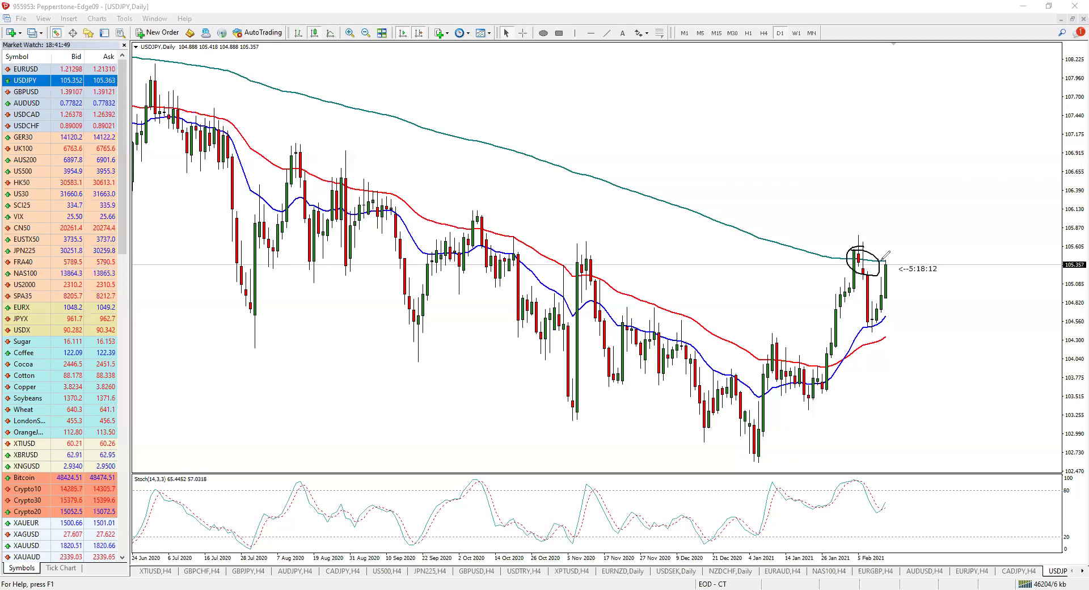
{"action": "left_click_drag", "start_coordinate": [883, 260], "coordinate": [985, 277]}
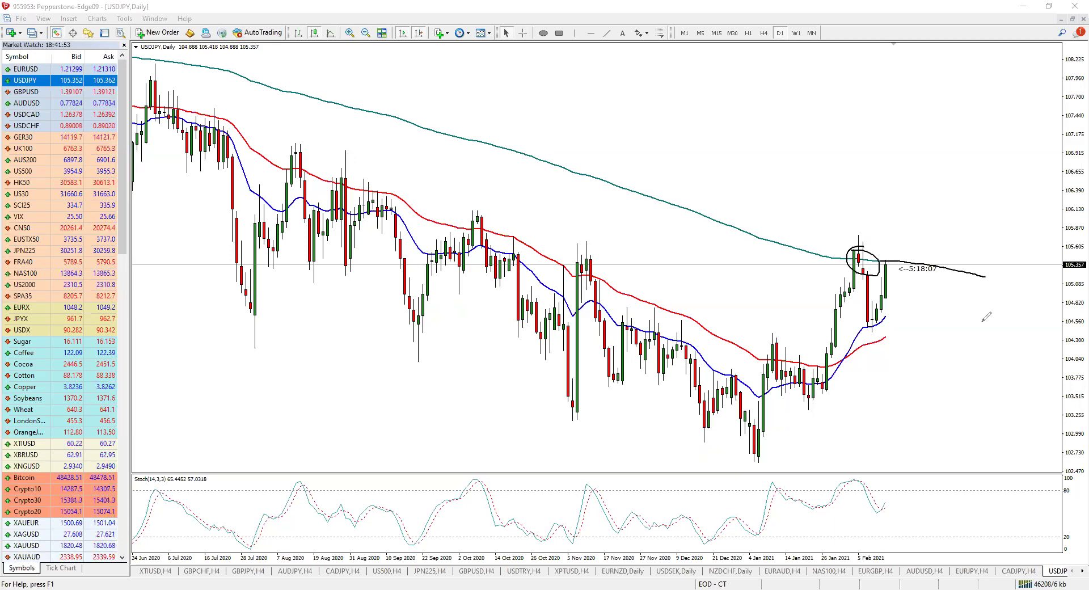
{"action": "key", "text": "e"}
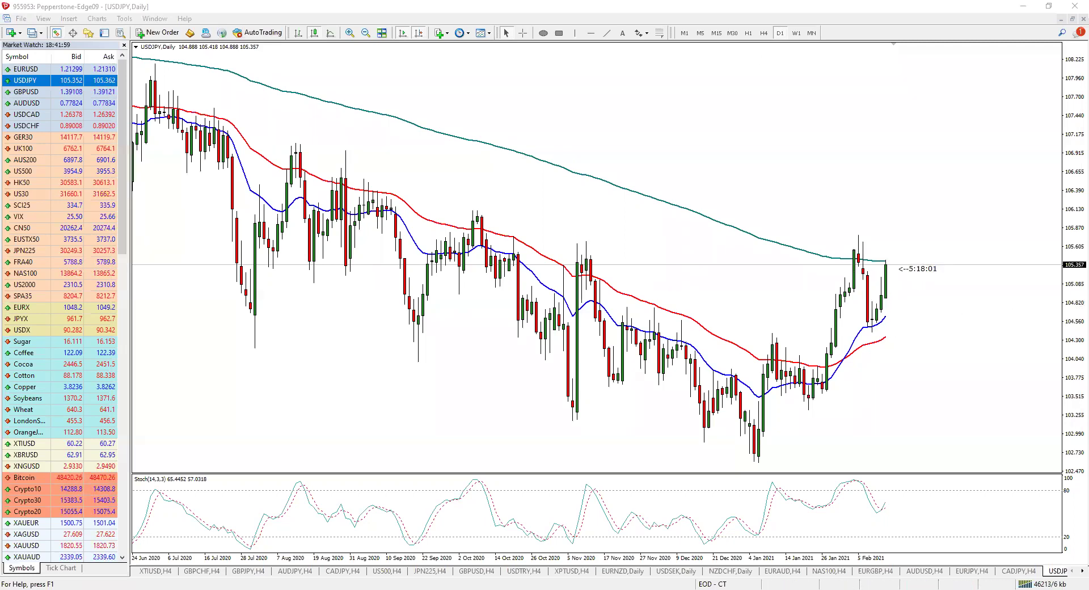
{"action": "mouse_move", "coordinate": [887, 264]}
{"action": "left_mouse_down"}
{"action": "mouse_move", "coordinate": [876, 262]}
{"action": "mouse_move", "coordinate": [957, 256]}
{"action": "left_mouse_up"}
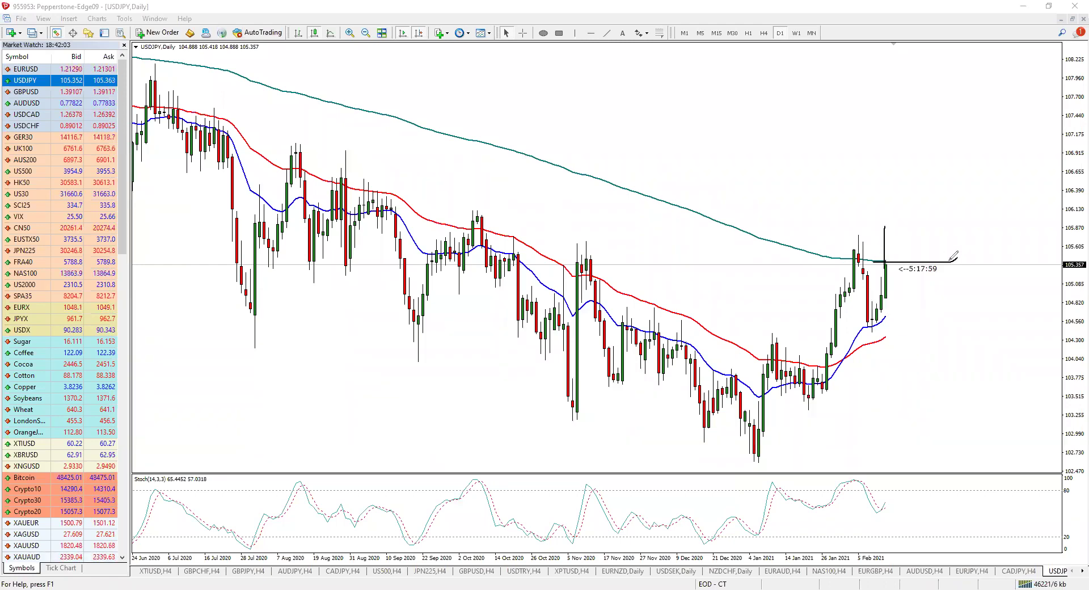
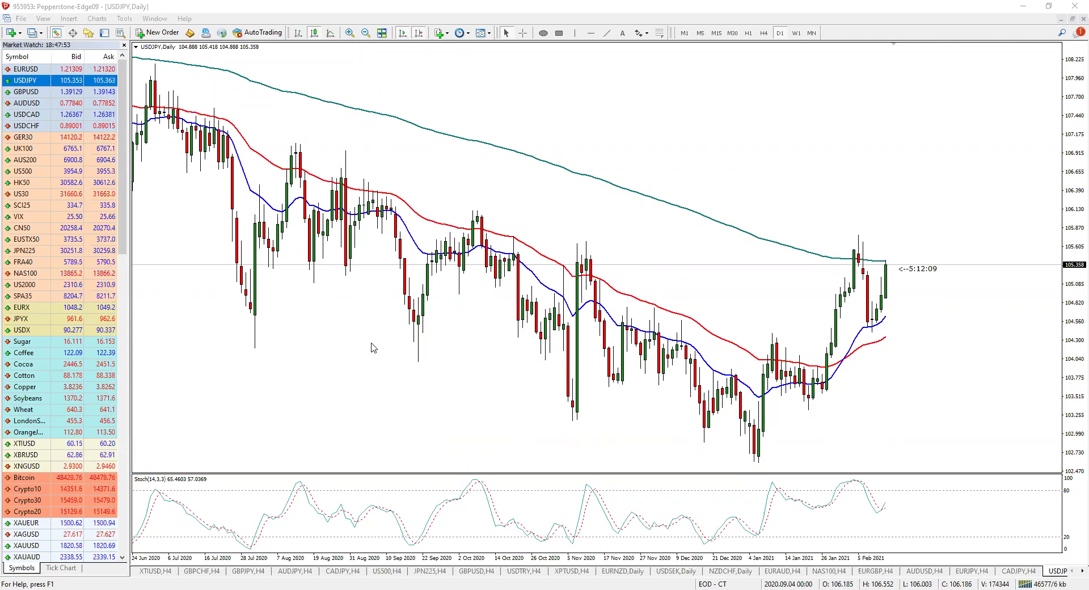
Switch the chart to EURGBP, shrink the candles and set the H4 timeframe
{"action": "type", "text": "eurgb"}
{"action": "key", "text": "Return"}
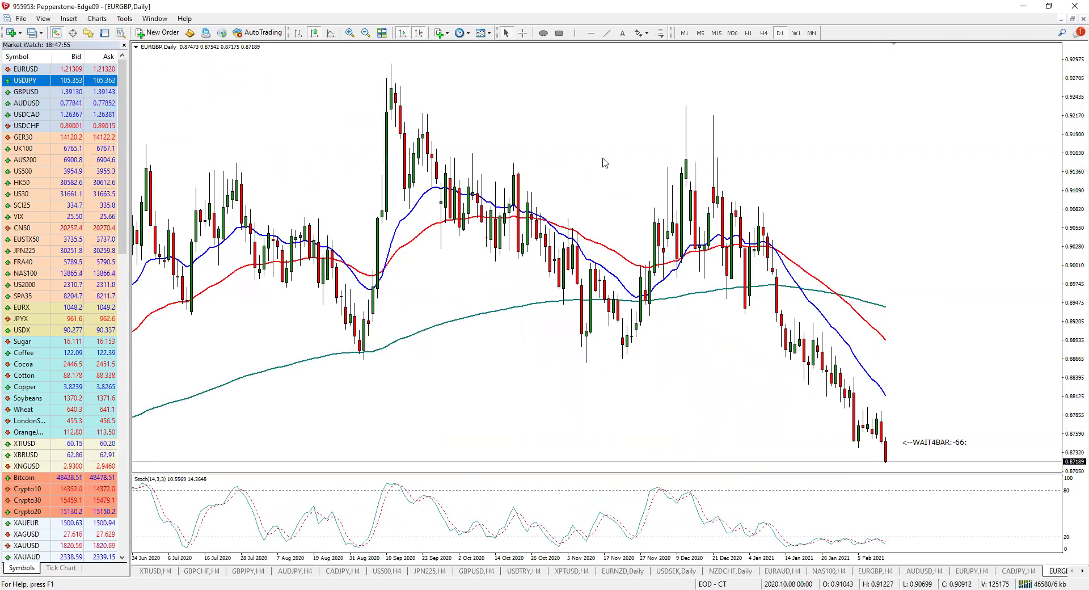
{"action": "left_click", "coordinate": [366, 32]}
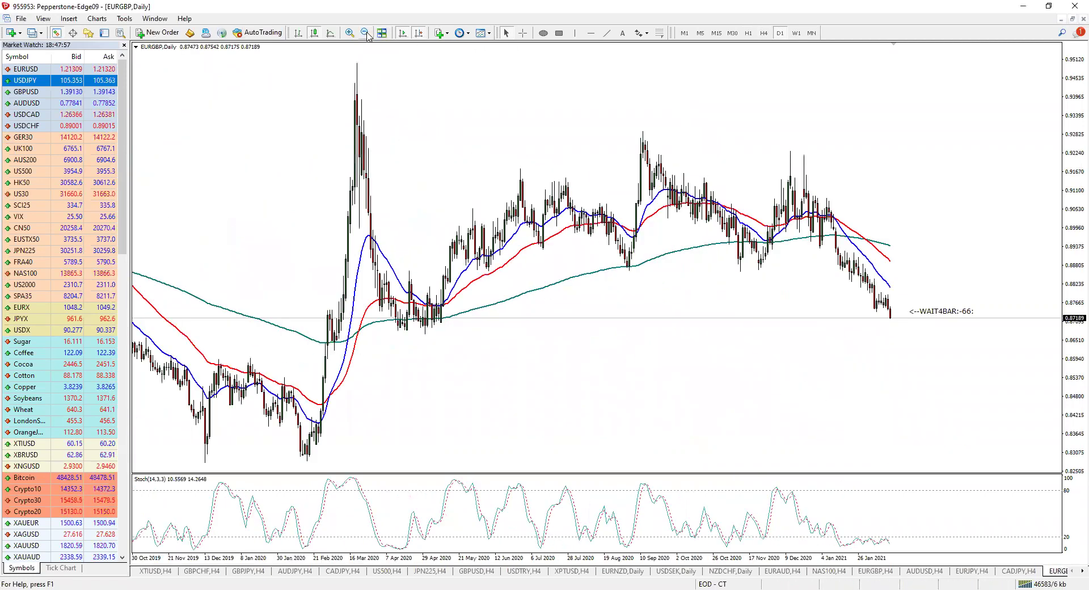
{"action": "left_click", "coordinate": [764, 32]}
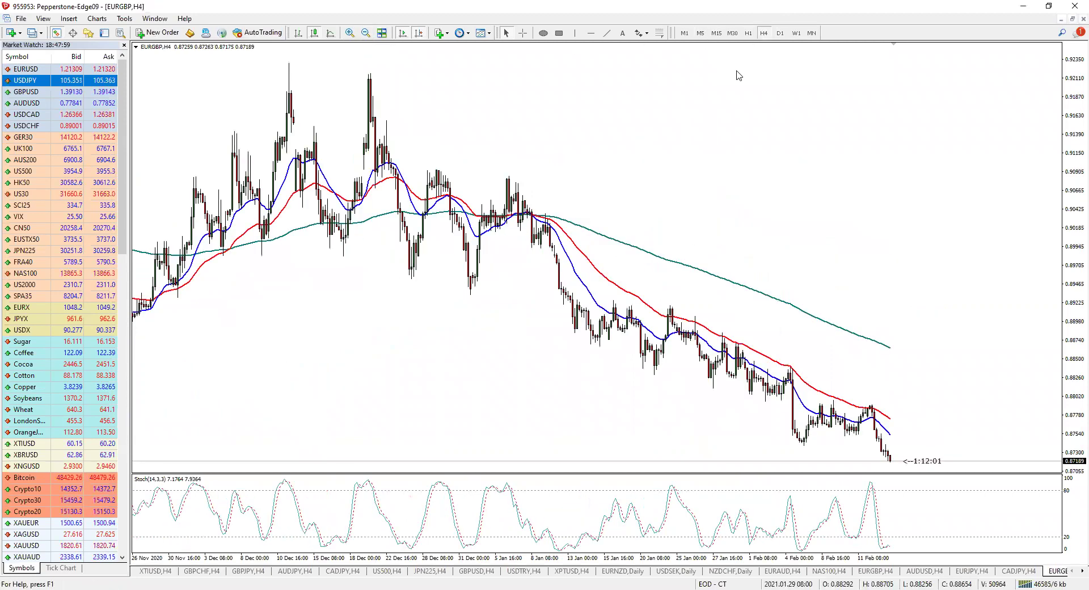
Mark the late-January highs and the recent breakdown level on EURGBP freehand, and handwrite 0.50% above the candles
{"action": "left_click_drag", "start_coordinate": [718, 348], "coordinate": [772, 339]}
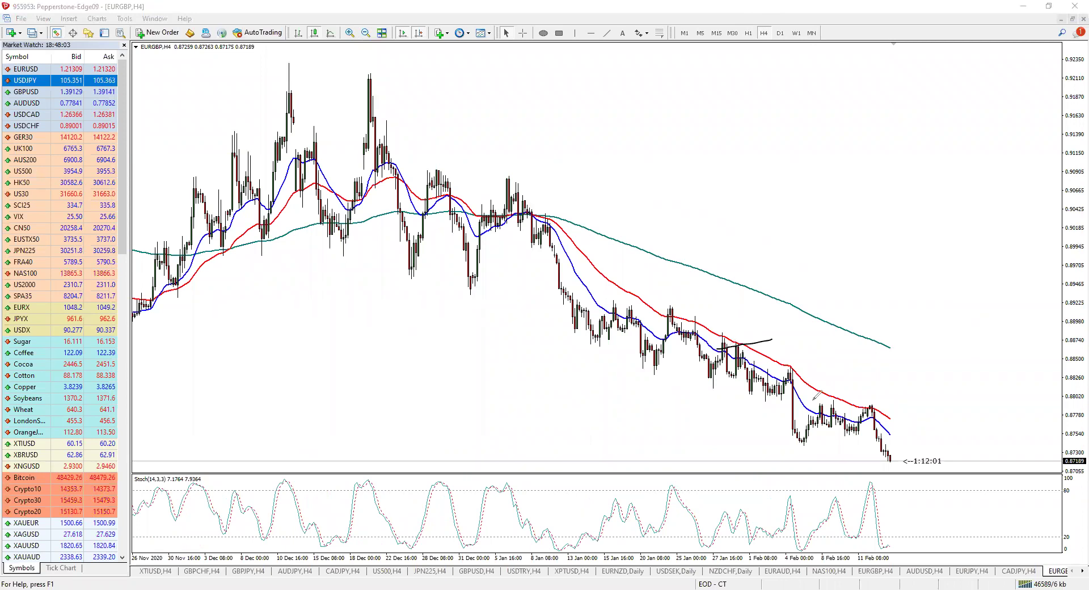
{"action": "mouse_move", "coordinate": [873, 436]}
{"action": "left_mouse_down"}
{"action": "mouse_move", "coordinate": [890, 440]}
{"action": "mouse_move", "coordinate": [880, 440]}
{"action": "left_mouse_up"}
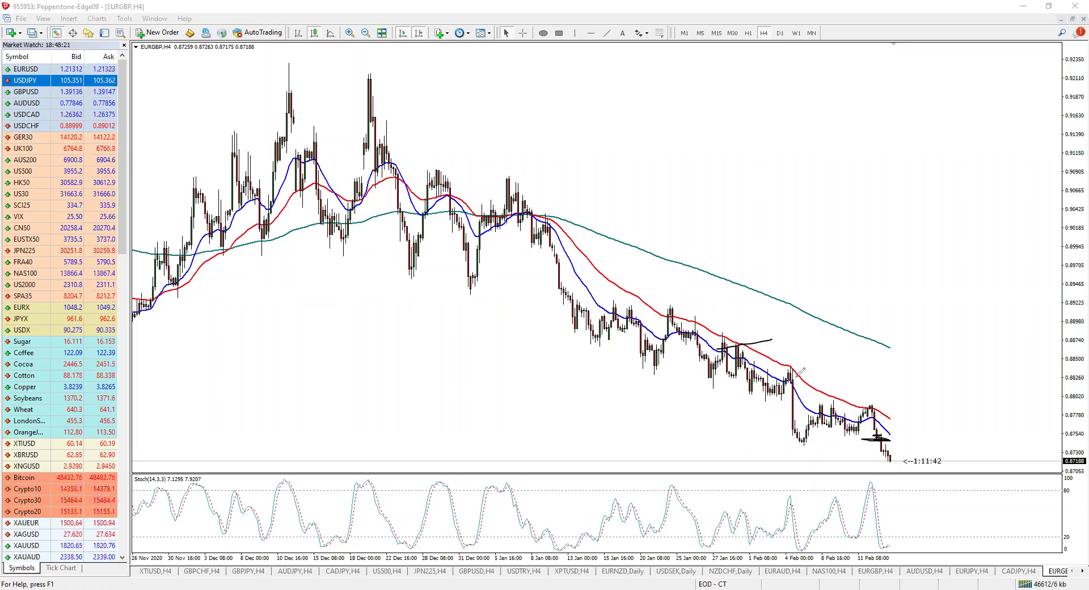
{"action": "left_click", "coordinate": [767, 229]}
{"action": "mouse_move", "coordinate": [703, 235]}
{"action": "left_mouse_down"}
{"action": "mouse_move", "coordinate": [803, 210]}
{"action": "mouse_move", "coordinate": [881, 213]}
{"action": "mouse_move", "coordinate": [866, 233]}
{"action": "left_mouse_up"}
{"action": "left_click", "coordinate": [887, 235]}
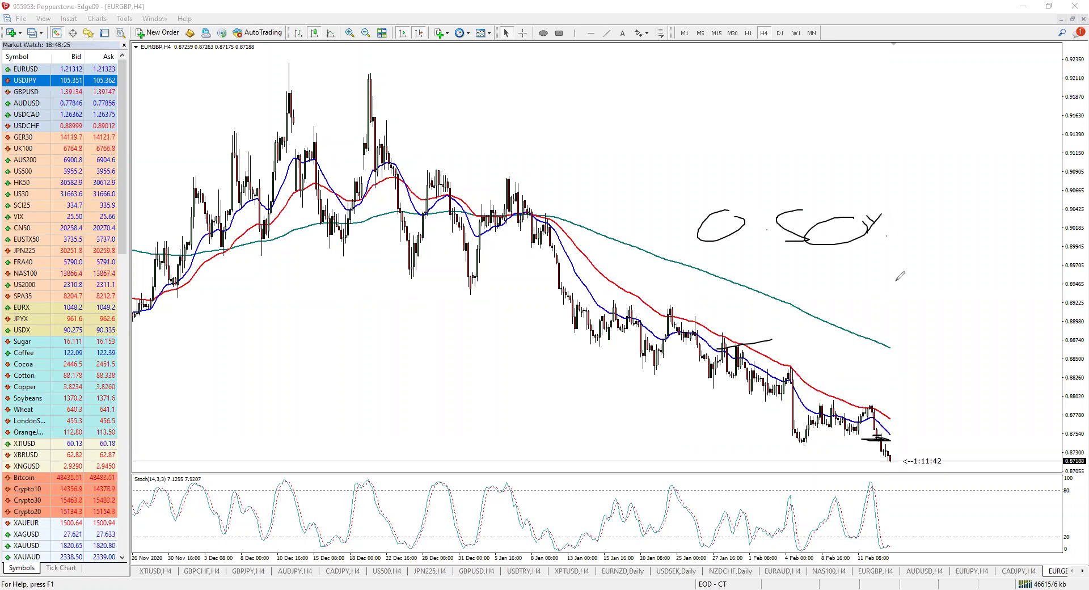
Handwrite a circled 1 above the EURGBP candles and draw a box around 0.50%
{"action": "mouse_move", "coordinate": [603, 160]}
{"action": "left_mouse_down"}
{"action": "mouse_move", "coordinate": [608, 116]}
{"action": "mouse_move", "coordinate": [594, 140]}
{"action": "mouse_move", "coordinate": [626, 156]}
{"action": "left_mouse_up"}
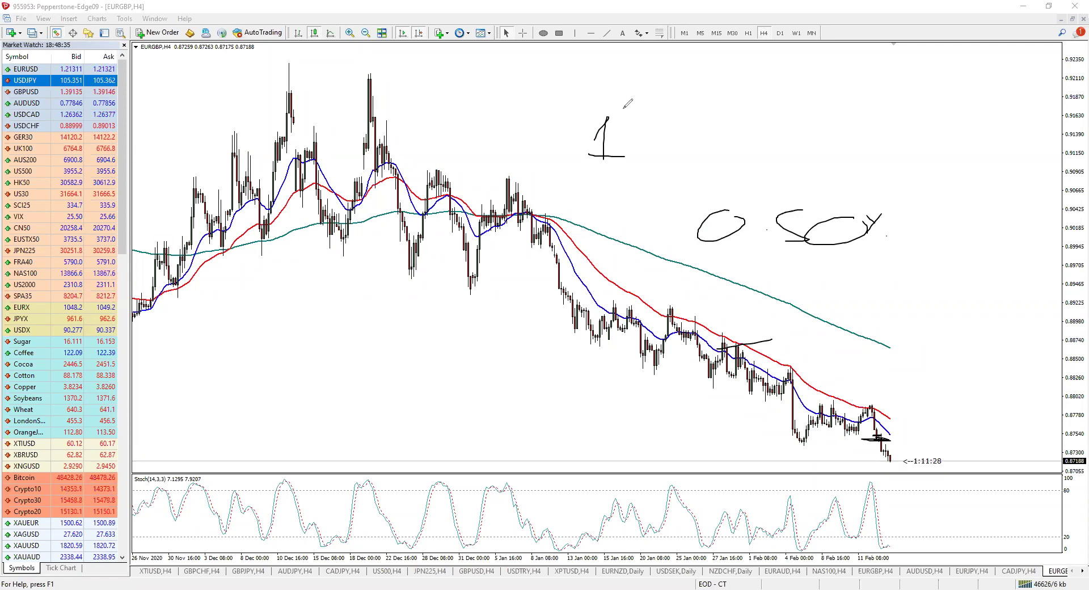
{"action": "mouse_move", "coordinate": [603, 104]}
{"action": "left_mouse_down"}
{"action": "mouse_move", "coordinate": [639, 161]}
{"action": "mouse_move", "coordinate": [575, 118]}
{"action": "left_mouse_up"}
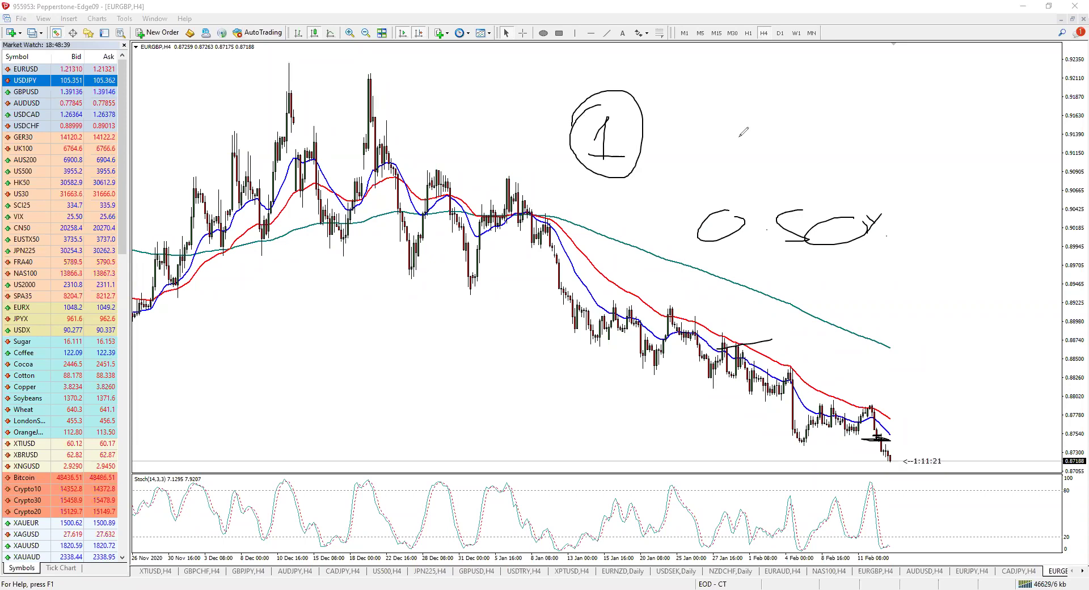
{"action": "mouse_move", "coordinate": [655, 191]}
{"action": "left_mouse_down"}
{"action": "mouse_move", "coordinate": [781, 191]}
{"action": "mouse_move", "coordinate": [823, 265]}
{"action": "mouse_move", "coordinate": [684, 195]}
{"action": "left_mouse_up"}
Draw freehand horizontal levels along the EURGBP decline, erase everything, and redraw and erase the level at the late-January highs
{"action": "left_click_drag", "start_coordinate": [696, 347], "coordinate": [787, 349]}
{"action": "left_click_drag", "start_coordinate": [572, 288], "coordinate": [720, 289]}
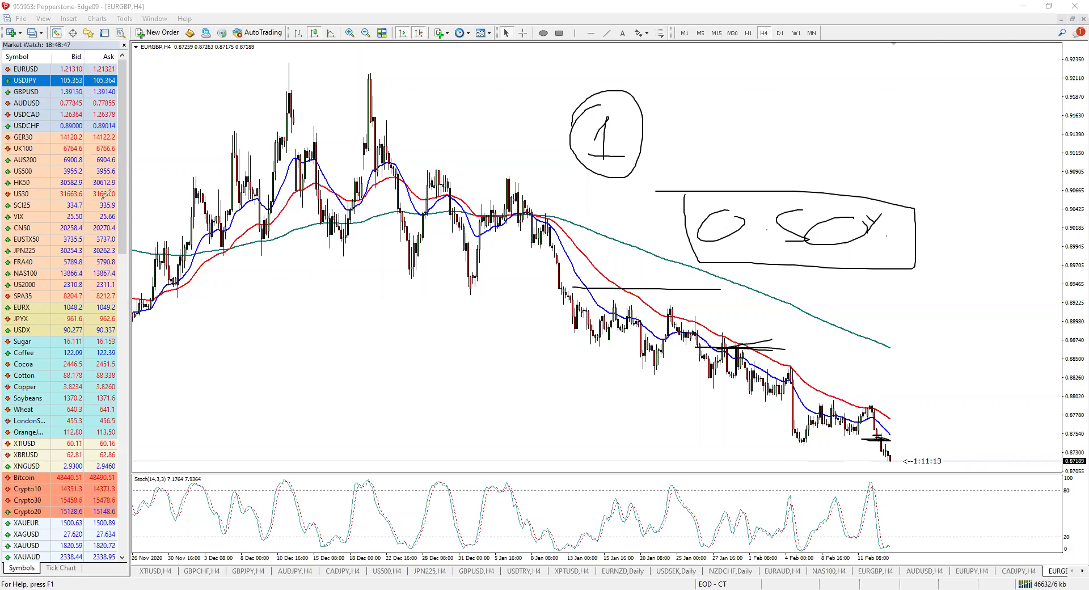
{"action": "key", "text": "e"}
{"action": "left_click_drag", "start_coordinate": [735, 346], "coordinate": [793, 346]}
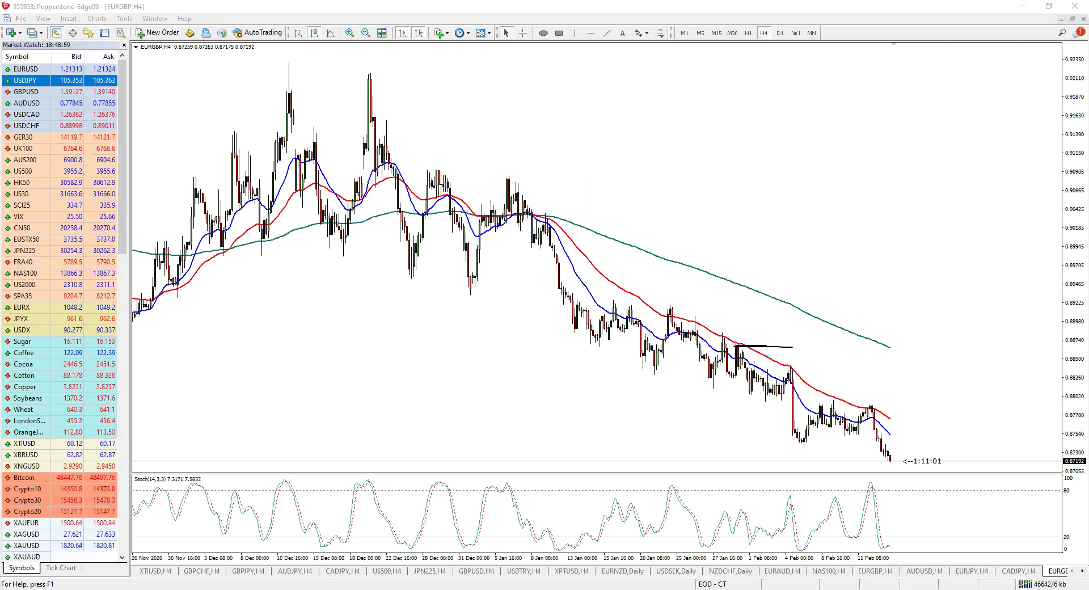
{"action": "key", "text": "Delete"}
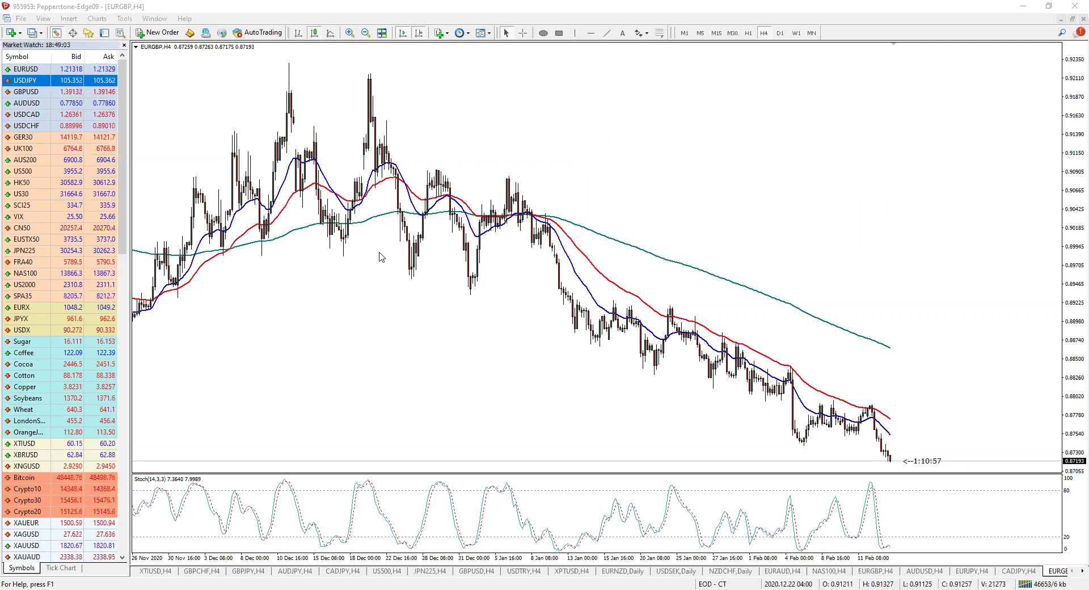
Compare EURGBP on the daily and H4 timeframes, and handwrite a circled 1 above the H4 candles
{"action": "left_click", "coordinate": [780, 33]}
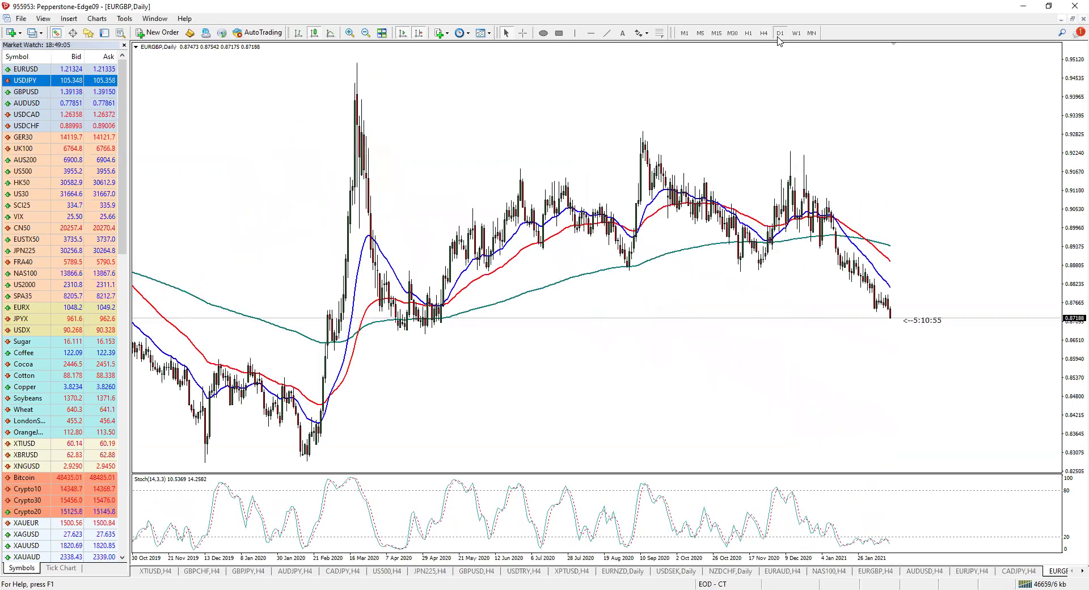
{"action": "left_click", "coordinate": [765, 34]}
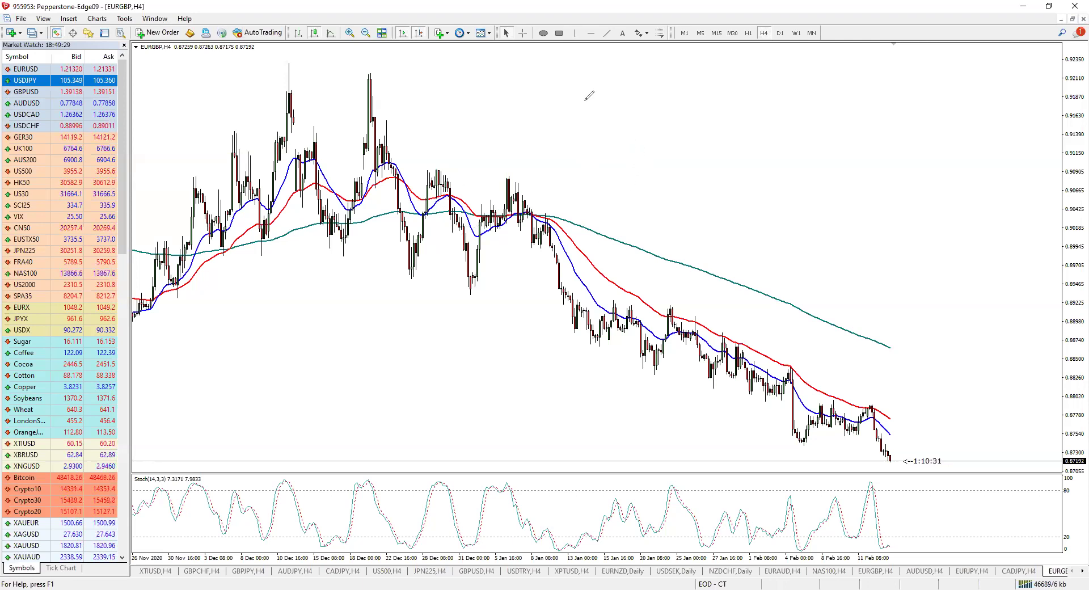
{"action": "left_click_drag", "start_coordinate": [603, 122], "coordinate": [632, 136]}
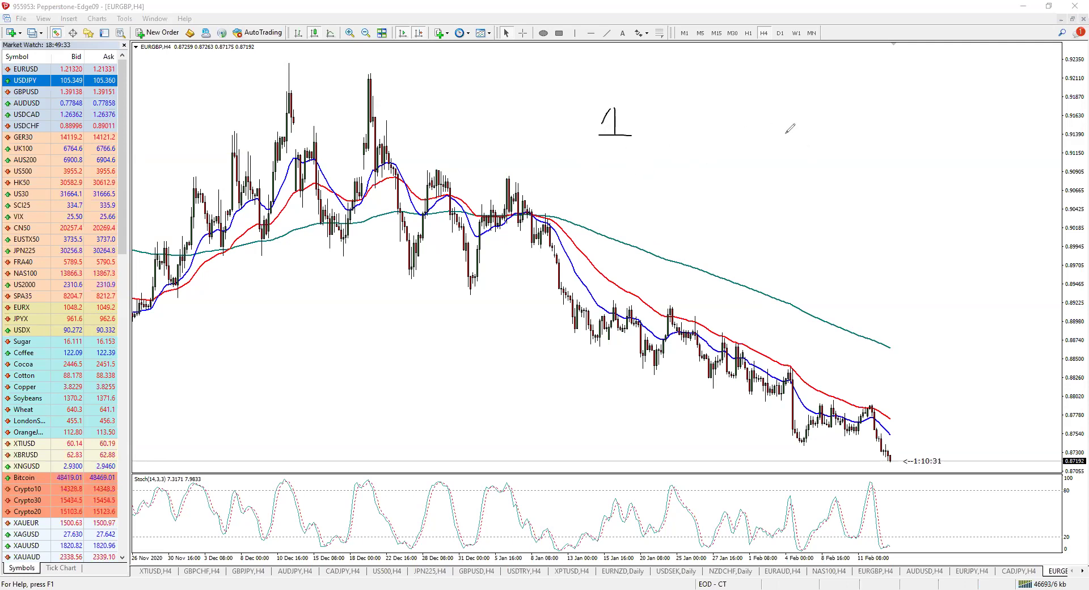
{"action": "mouse_move", "coordinate": [647, 102]}
{"action": "left_mouse_down"}
{"action": "mouse_move", "coordinate": [585, 148]}
{"action": "mouse_move", "coordinate": [619, 92]}
{"action": "left_mouse_up"}
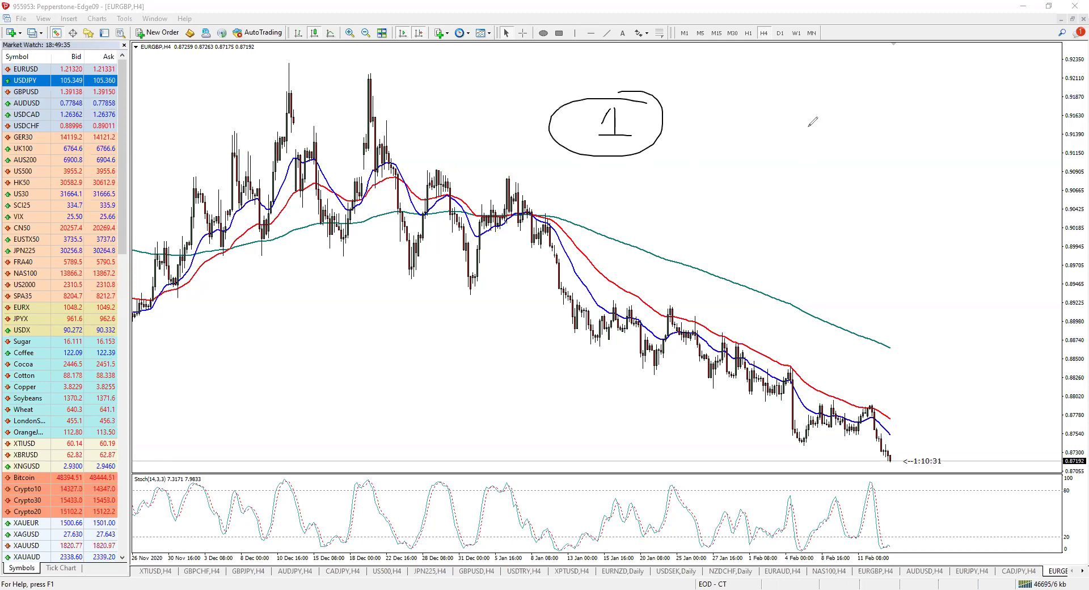
Handwrite 5 and 5% beside the circled 1 and draw an arrow pointing down at each
{"action": "mouse_move", "coordinate": [764, 110]}
{"action": "left_mouse_down"}
{"action": "mouse_move", "coordinate": [739, 110]}
{"action": "mouse_move", "coordinate": [737, 150]}
{"action": "left_mouse_up"}
{"action": "mouse_move", "coordinate": [872, 123]}
{"action": "left_mouse_down"}
{"action": "mouse_move", "coordinate": [855, 127]}
{"action": "mouse_move", "coordinate": [837, 159]}
{"action": "mouse_move", "coordinate": [883, 152]}
{"action": "left_mouse_up"}
{"action": "left_click", "coordinate": [875, 136]}
{"action": "left_click", "coordinate": [888, 150]}
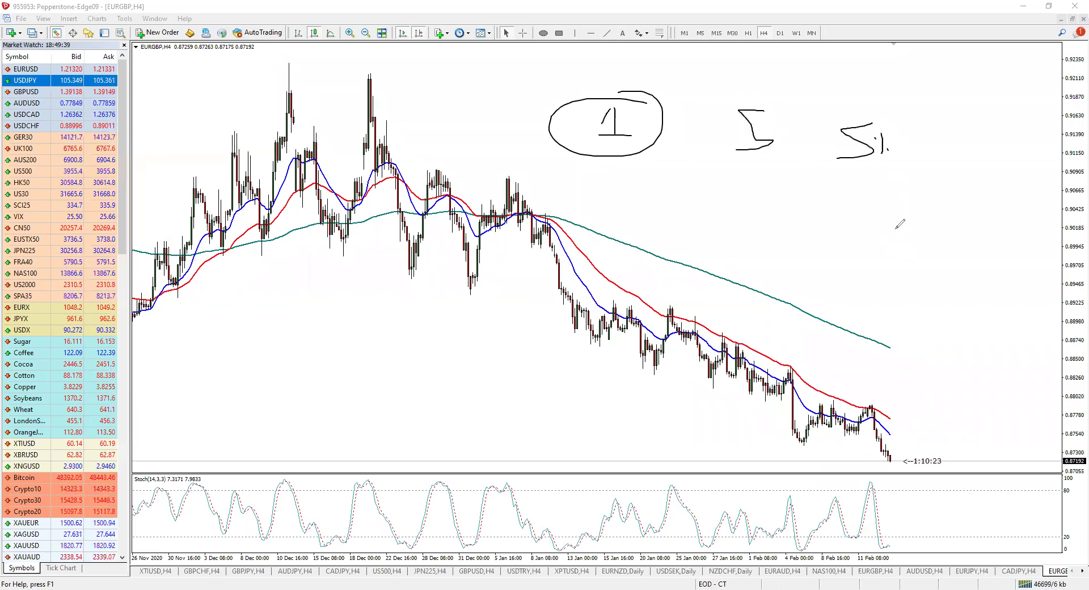
{"action": "left_click_drag", "start_coordinate": [814, 75], "coordinate": [835, 103]}
{"action": "mouse_move", "coordinate": [842, 92]}
{"action": "left_mouse_down"}
{"action": "mouse_move", "coordinate": [845, 116]}
{"action": "mouse_move", "coordinate": [826, 110]}
{"action": "left_mouse_up"}
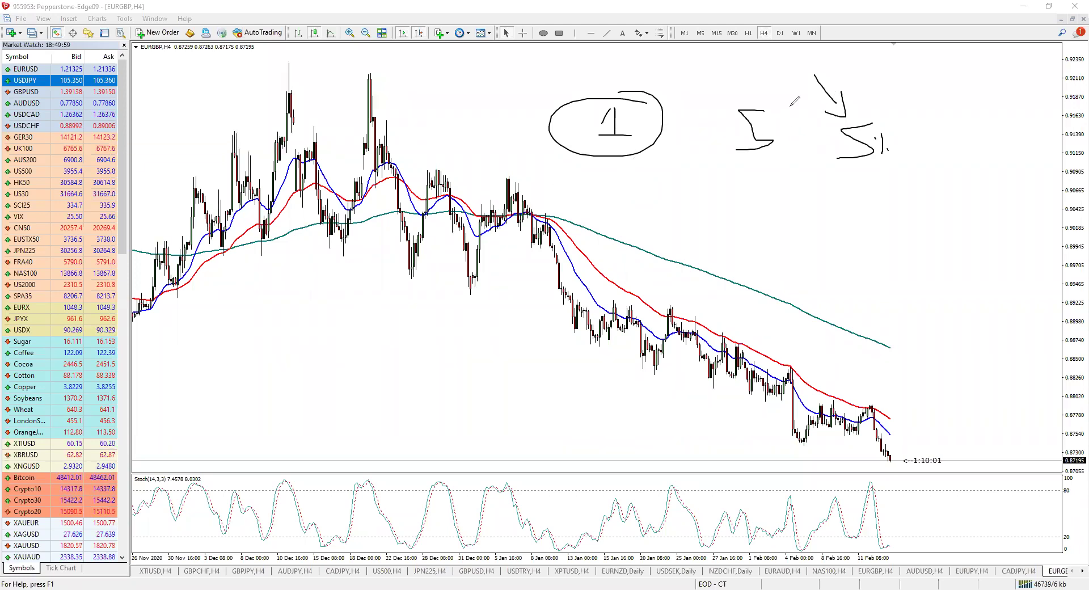
{"action": "left_click_drag", "start_coordinate": [733, 70], "coordinate": [749, 101]}
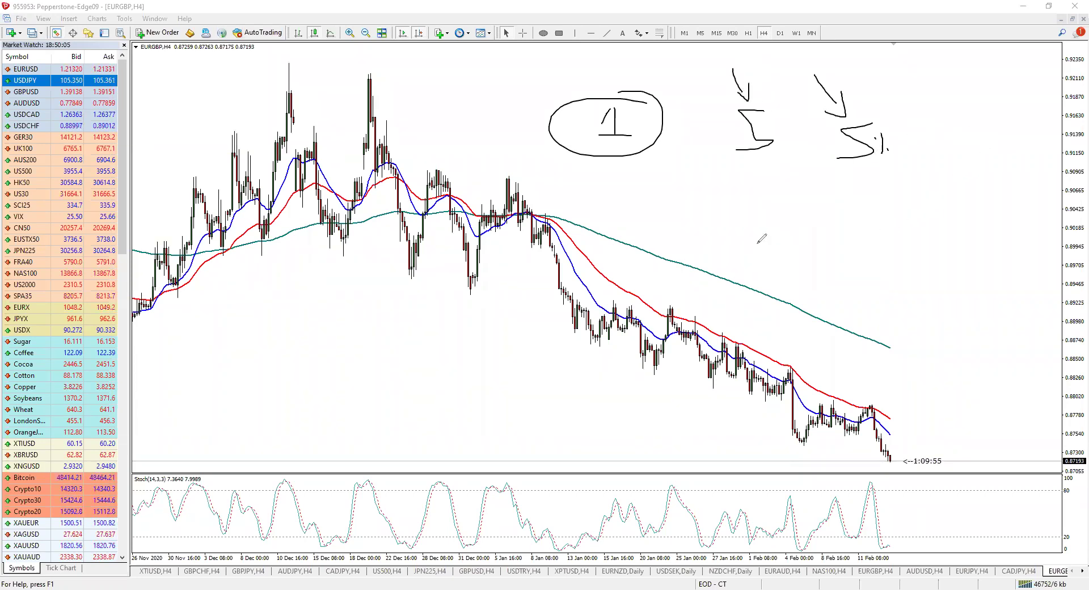
Handwrite a 1 and 0.50 beneath the circled 1 on the EURGBP H4 chart and erase all the annotations
{"action": "left_click_drag", "start_coordinate": [595, 168], "coordinate": [592, 184]}
{"action": "mouse_move", "coordinate": [678, 196]}
{"action": "left_mouse_down"}
{"action": "mouse_move", "coordinate": [678, 211]}
{"action": "mouse_move", "coordinate": [763, 217]}
{"action": "left_mouse_up"}
{"action": "left_click", "coordinate": [709, 210]}
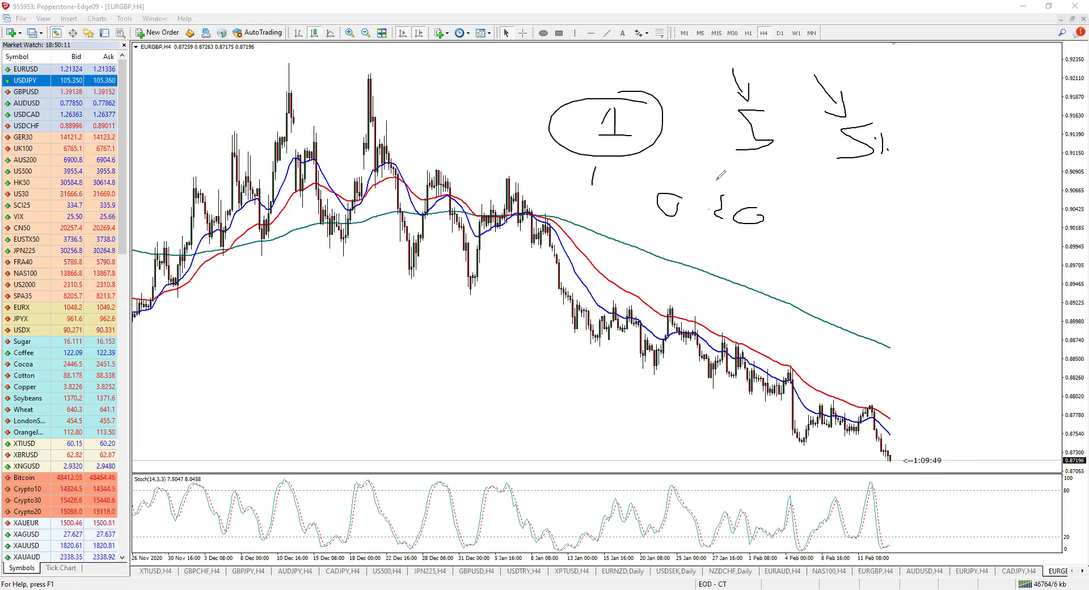
{"action": "left_click_drag", "start_coordinate": [719, 207], "coordinate": [704, 229]}
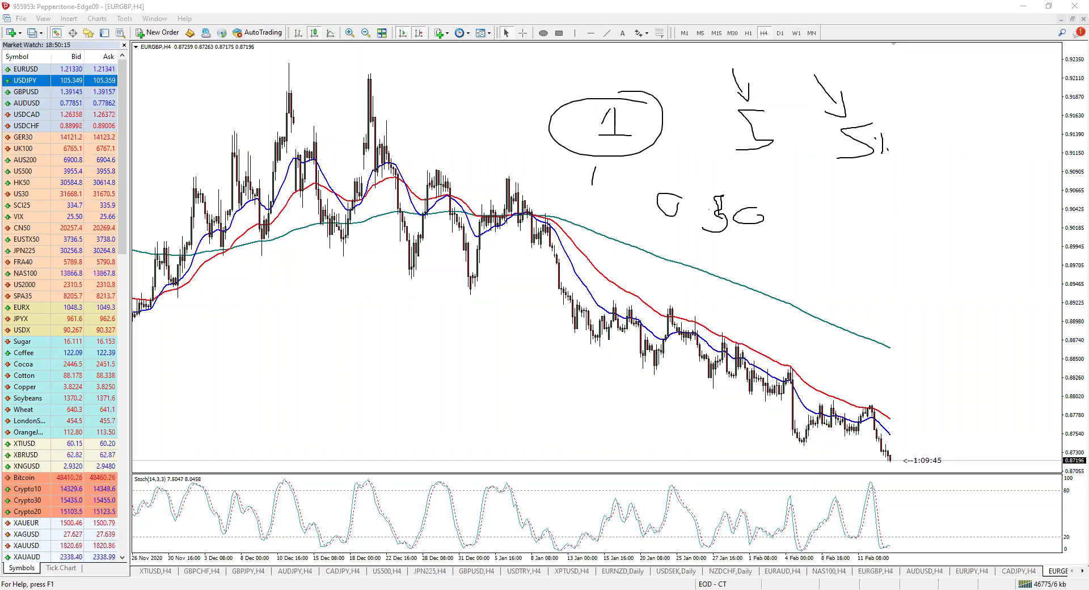
{"action": "key", "text": "Escape"}
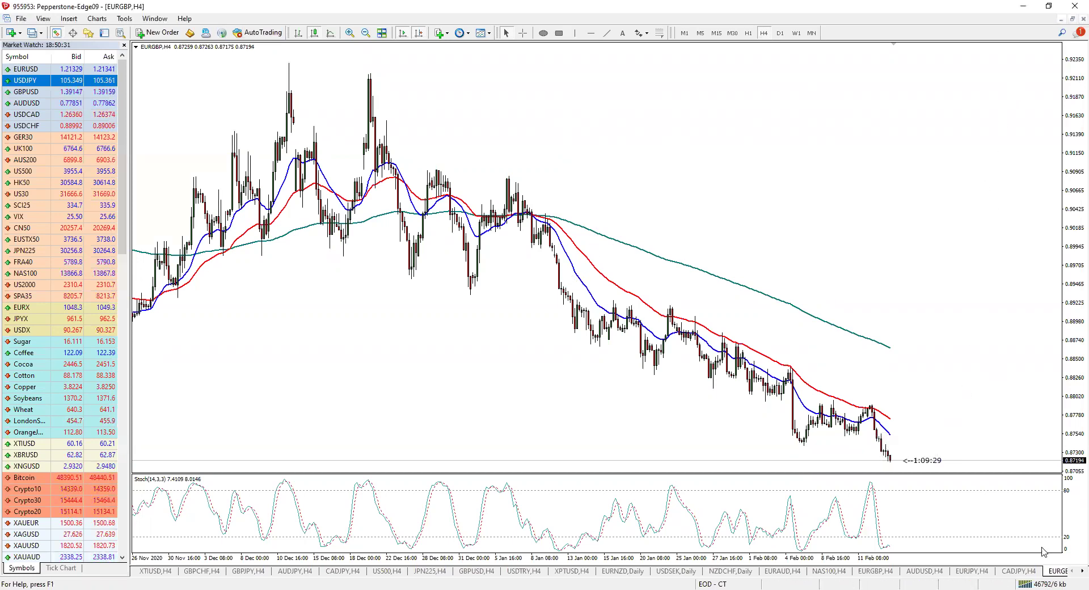
Open the USDSEK daily chart, draw freehand lines near the stop-loss level and the recent breakdown candles, and undo both
{"action": "left_click", "coordinate": [1072, 572]}
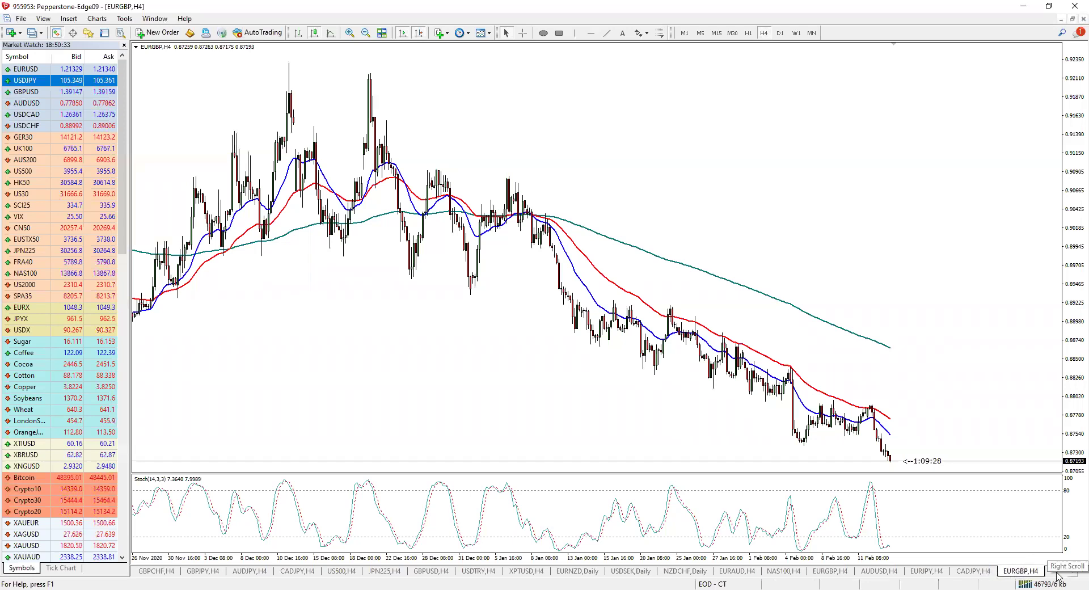
{"action": "key", "text": "ctrl+Tab"}
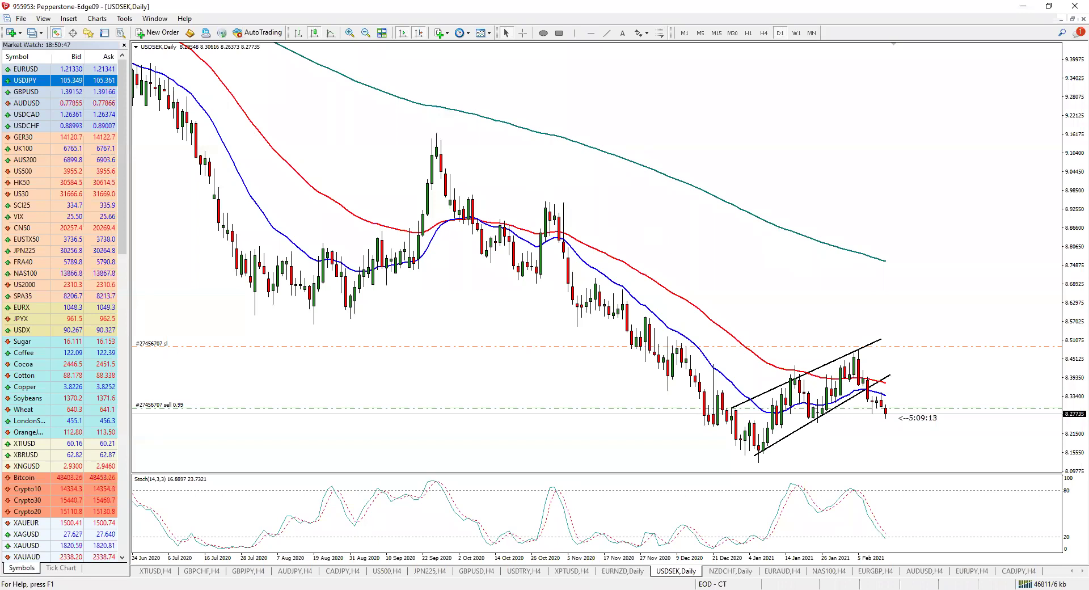
{"action": "left_click_drag", "start_coordinate": [774, 352], "coordinate": [914, 347]}
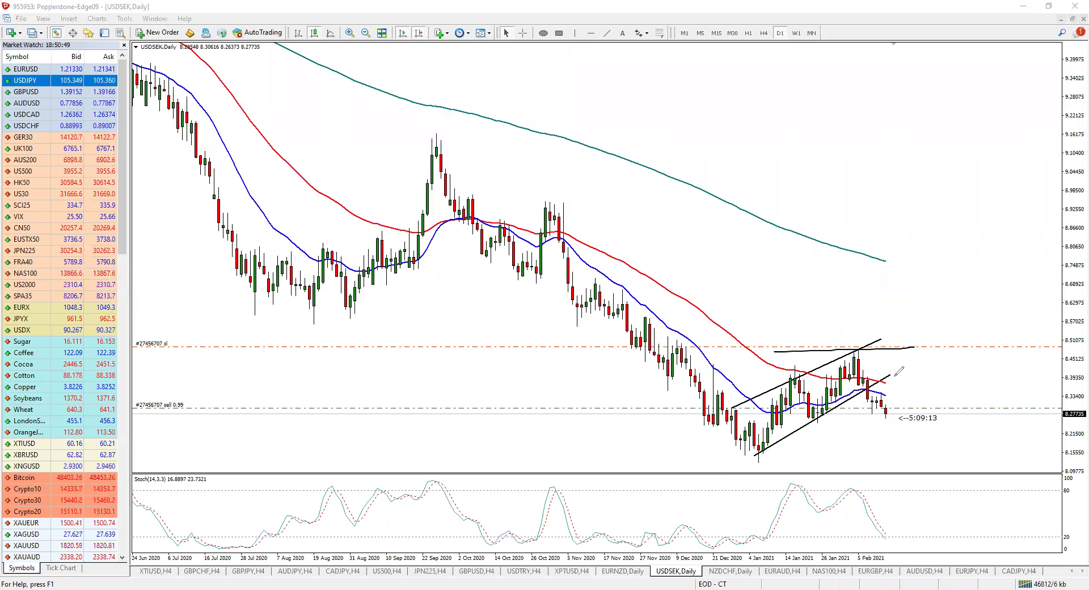
{"action": "left_click_drag", "start_coordinate": [867, 390], "coordinate": [892, 391]}
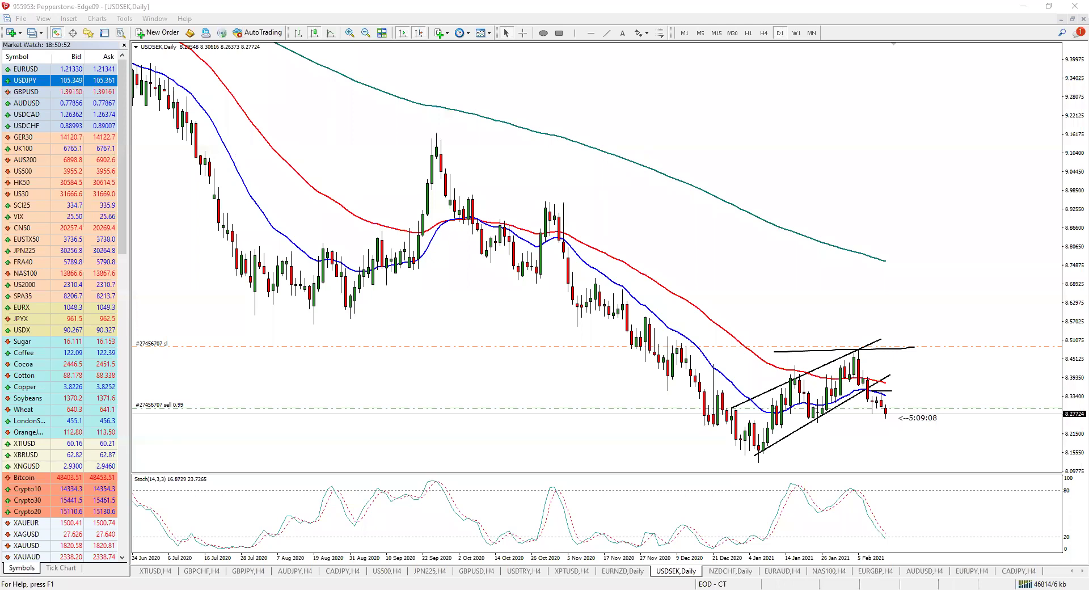
{"action": "key", "text": "ctrl+z"}
{"action": "key", "text": "ctrl+z"}
Sketch a stepped downtrend above the USDSEK candles with circled pullback highs and horizontal levels above them, and erase the sketch
{"action": "mouse_move", "coordinate": [523, 89]}
{"action": "left_mouse_down"}
{"action": "mouse_move", "coordinate": [553, 117]}
{"action": "mouse_move", "coordinate": [719, 156]}
{"action": "mouse_move", "coordinate": [774, 245]}
{"action": "mouse_move", "coordinate": [877, 227]}
{"action": "mouse_move", "coordinate": [968, 296]}
{"action": "mouse_move", "coordinate": [985, 264]}
{"action": "mouse_move", "coordinate": [1025, 270]}
{"action": "left_mouse_up"}
{"action": "left_click_drag", "start_coordinate": [792, 200], "coordinate": [939, 202]}
{"action": "left_click_drag", "start_coordinate": [861, 201], "coordinate": [862, 202]}
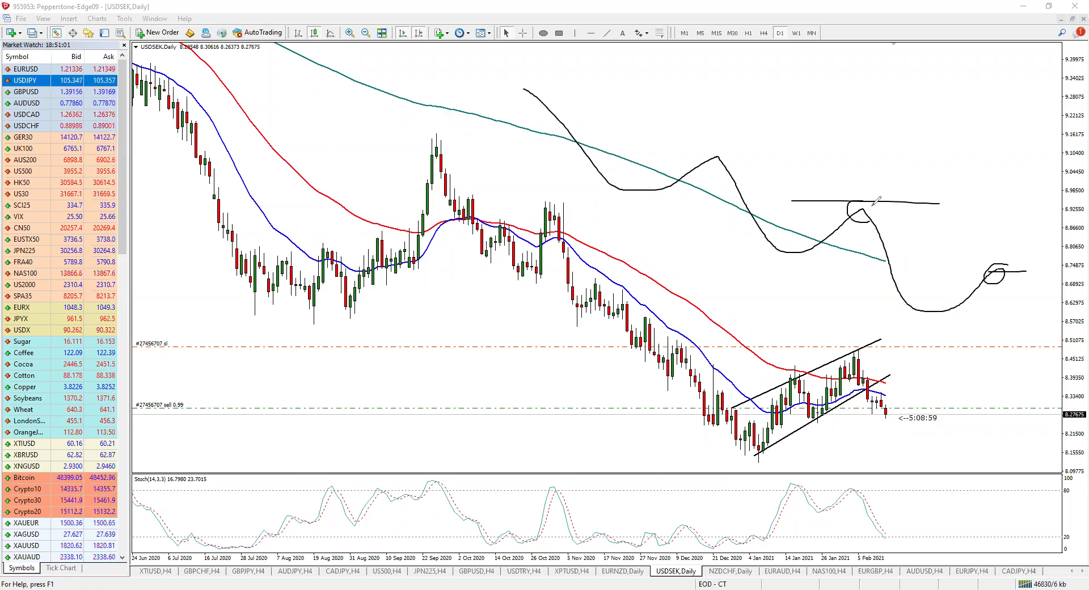
{"action": "left_click_drag", "start_coordinate": [651, 146], "coordinate": [696, 149]}
{"action": "left_click_drag", "start_coordinate": [865, 152], "coordinate": [863, 153]}
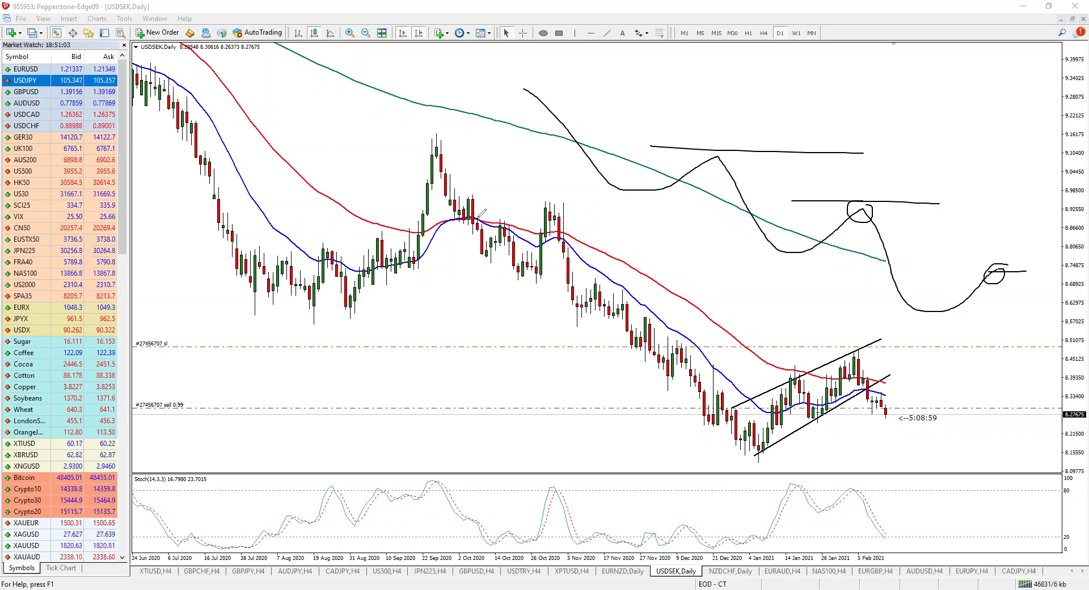
{"action": "key", "text": "e"}
Sketch a stepped uptrend across the USDSEK chart with circled pullback lows and horizontal levels beneath them, and erase it
{"action": "mouse_move", "coordinate": [196, 309]}
{"action": "left_mouse_down"}
{"action": "mouse_move", "coordinate": [302, 239]}
{"action": "mouse_move", "coordinate": [389, 246]}
{"action": "left_mouse_up"}
{"action": "mouse_move", "coordinate": [481, 179]}
{"action": "left_mouse_down"}
{"action": "mouse_move", "coordinate": [748, 144]}
{"action": "mouse_move", "coordinate": [969, 60]}
{"action": "left_mouse_up"}
{"action": "mouse_move", "coordinate": [899, 101]}
{"action": "left_mouse_down"}
{"action": "mouse_move", "coordinate": [881, 102]}
{"action": "mouse_move", "coordinate": [898, 104]}
{"action": "left_mouse_up"}
{"action": "left_click_drag", "start_coordinate": [810, 160], "coordinate": [713, 156]}
{"action": "mouse_move", "coordinate": [603, 169]}
{"action": "left_mouse_down"}
{"action": "mouse_move", "coordinate": [607, 178]}
{"action": "mouse_move", "coordinate": [594, 170]}
{"action": "left_mouse_up"}
{"action": "left_click_drag", "start_coordinate": [362, 250], "coordinate": [516, 256]}
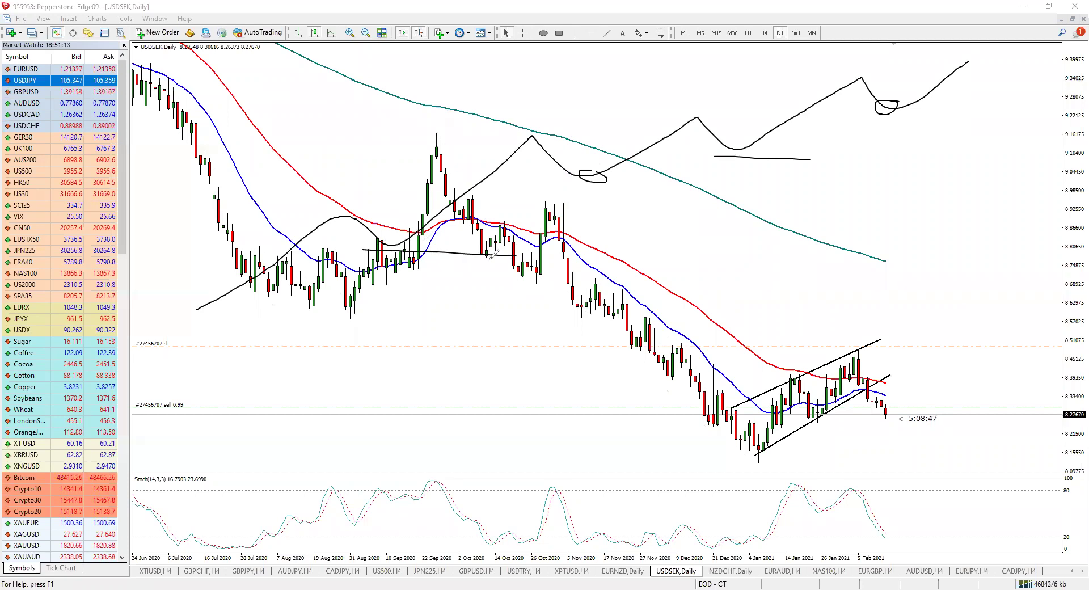
{"action": "key", "text": "e"}
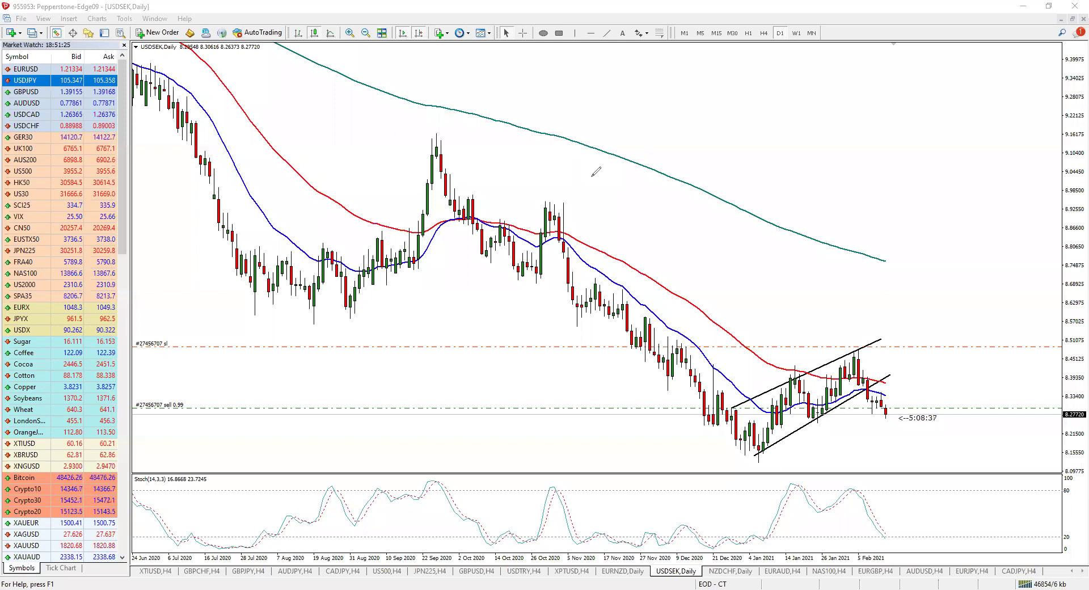
Open the XPTUSD chart and examine its trend on the H4 and daily timeframes
{"action": "left_click", "coordinate": [626, 573]}
{"action": "left_click", "coordinate": [569, 571]}
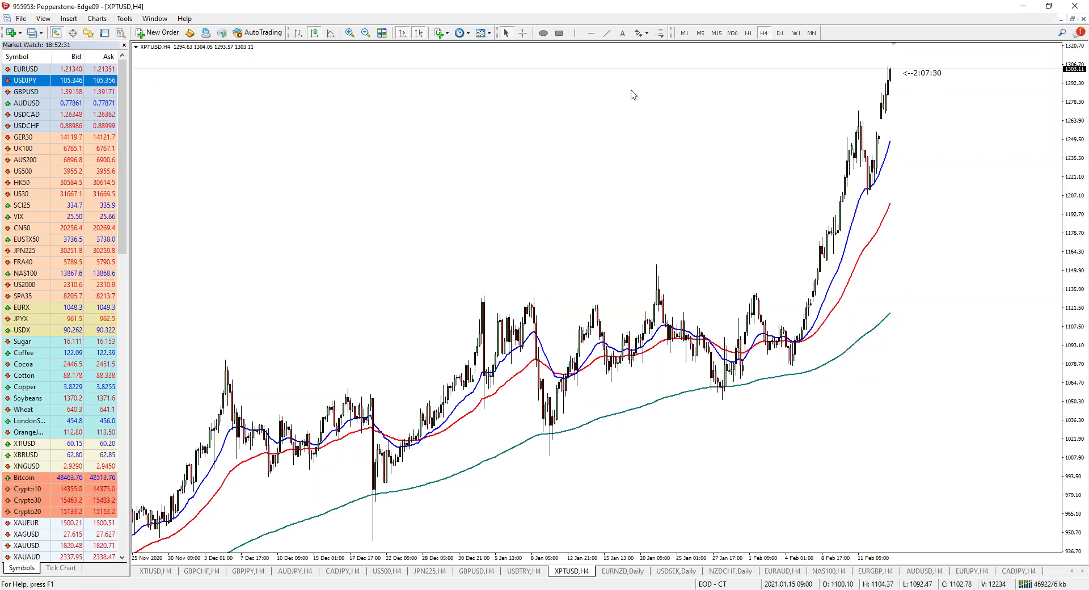
{"action": "left_click", "coordinate": [354, 34]}
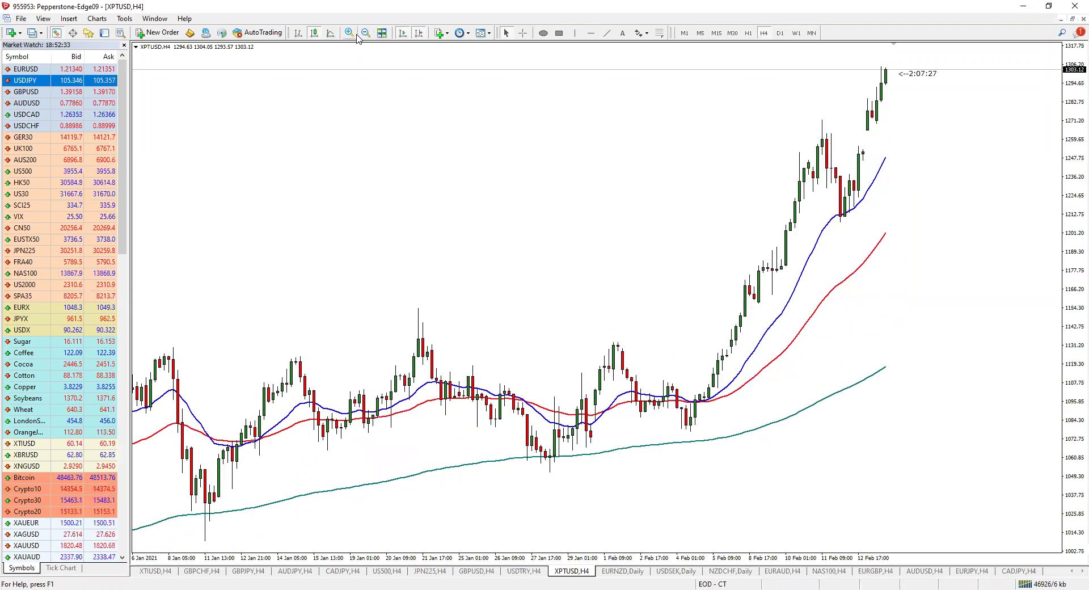
{"action": "left_click", "coordinate": [780, 33]}
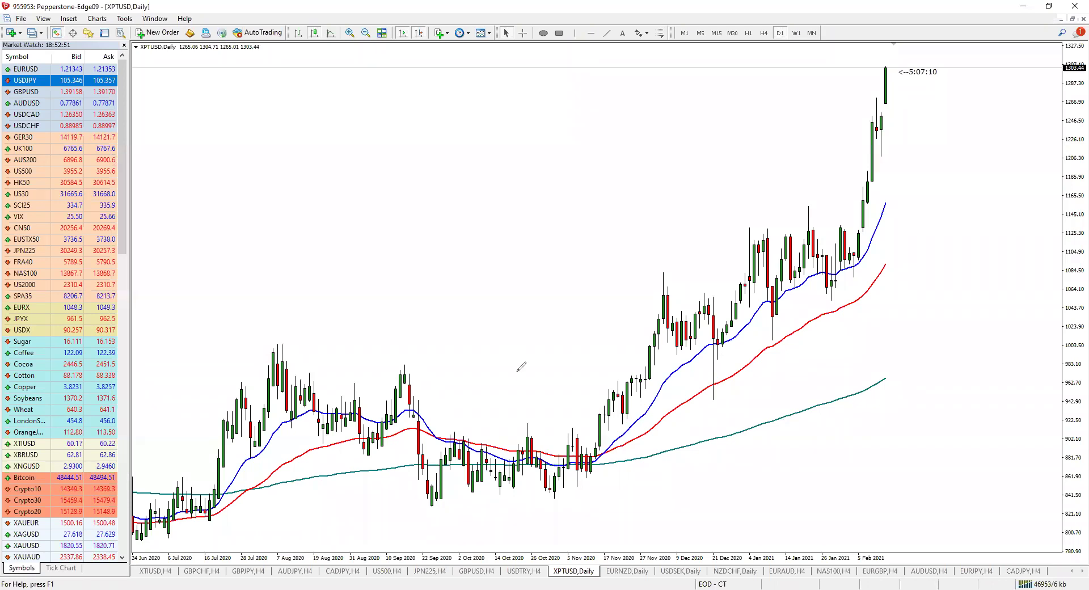
Trace the rising XPTUSD daily averages freehand, sketch two rising curves above the candles, erase everything, and return to the H4 timeframe
{"action": "left_click_drag", "start_coordinate": [625, 397], "coordinate": [866, 245]}
{"action": "left_click_drag", "start_coordinate": [651, 424], "coordinate": [883, 294]}
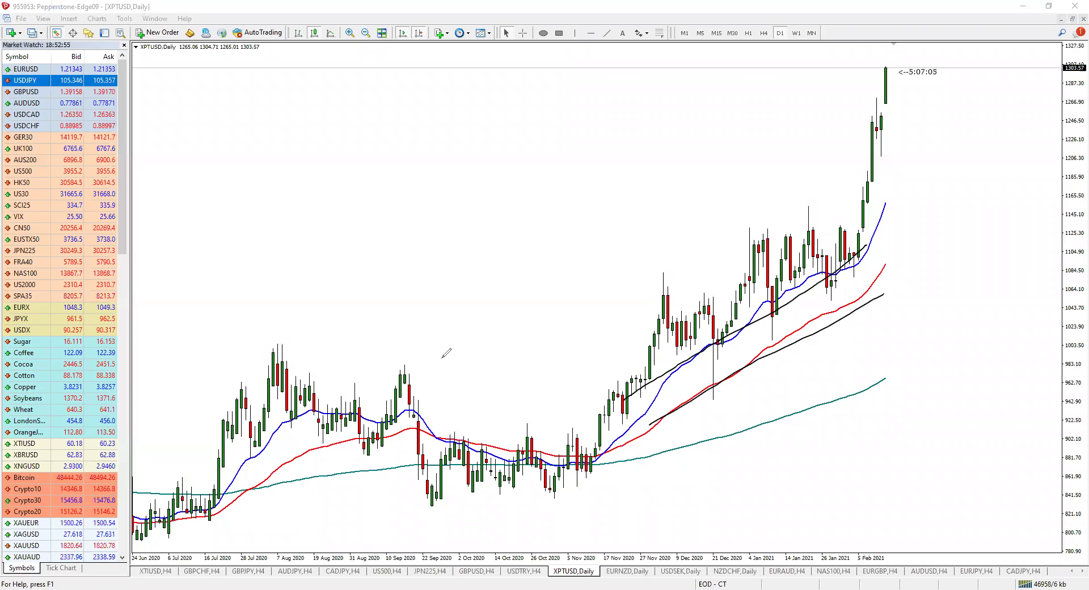
{"action": "mouse_move", "coordinate": [438, 308]}
{"action": "left_mouse_down"}
{"action": "mouse_move", "coordinate": [460, 284]}
{"action": "mouse_move", "coordinate": [555, 264]}
{"action": "mouse_move", "coordinate": [727, 182]}
{"action": "left_mouse_up"}
{"action": "mouse_move", "coordinate": [478, 321]}
{"action": "left_mouse_down"}
{"action": "mouse_move", "coordinate": [600, 246]}
{"action": "mouse_move", "coordinate": [788, 163]}
{"action": "left_mouse_up"}
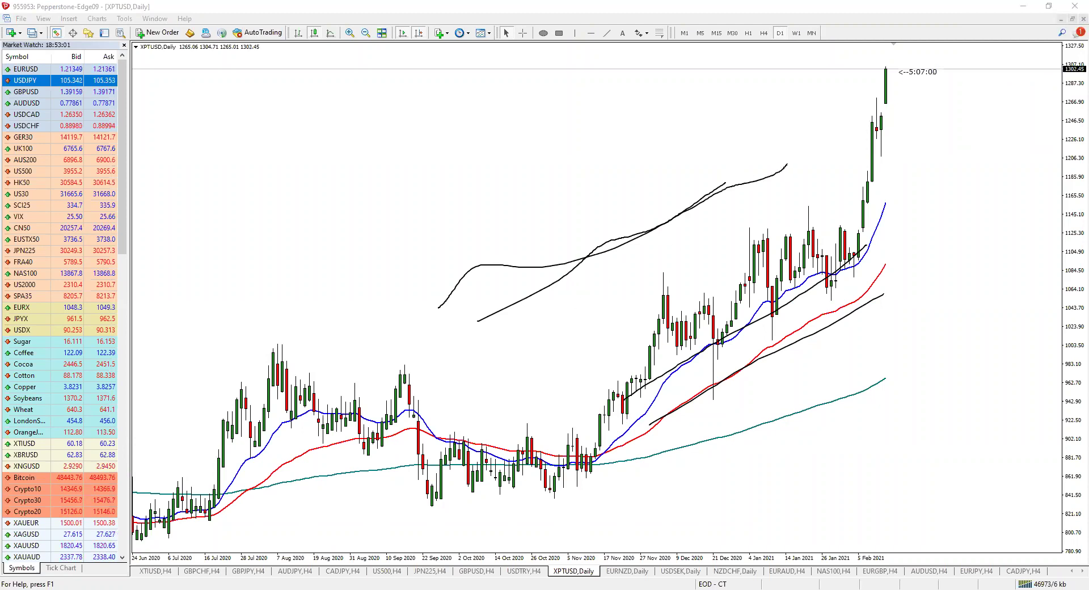
{"action": "key", "text": "Escape"}
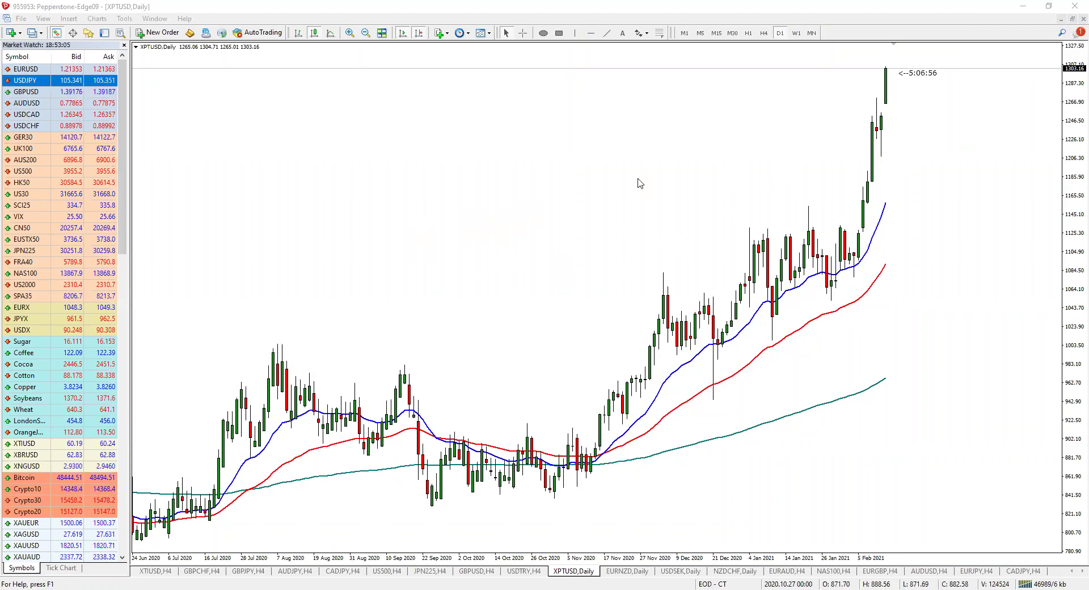
{"action": "left_click", "coordinate": [765, 32]}
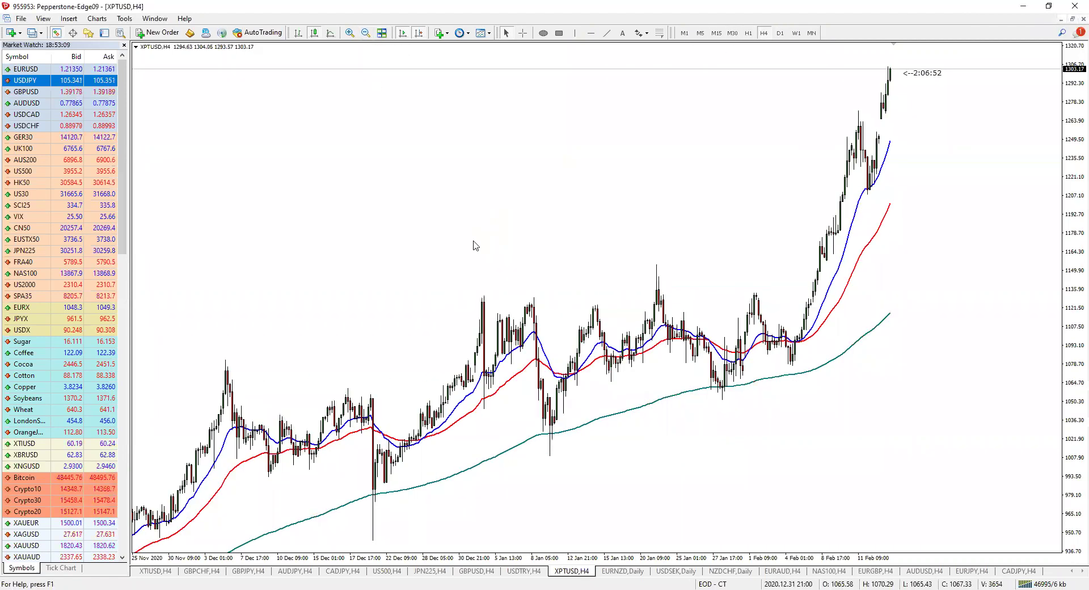